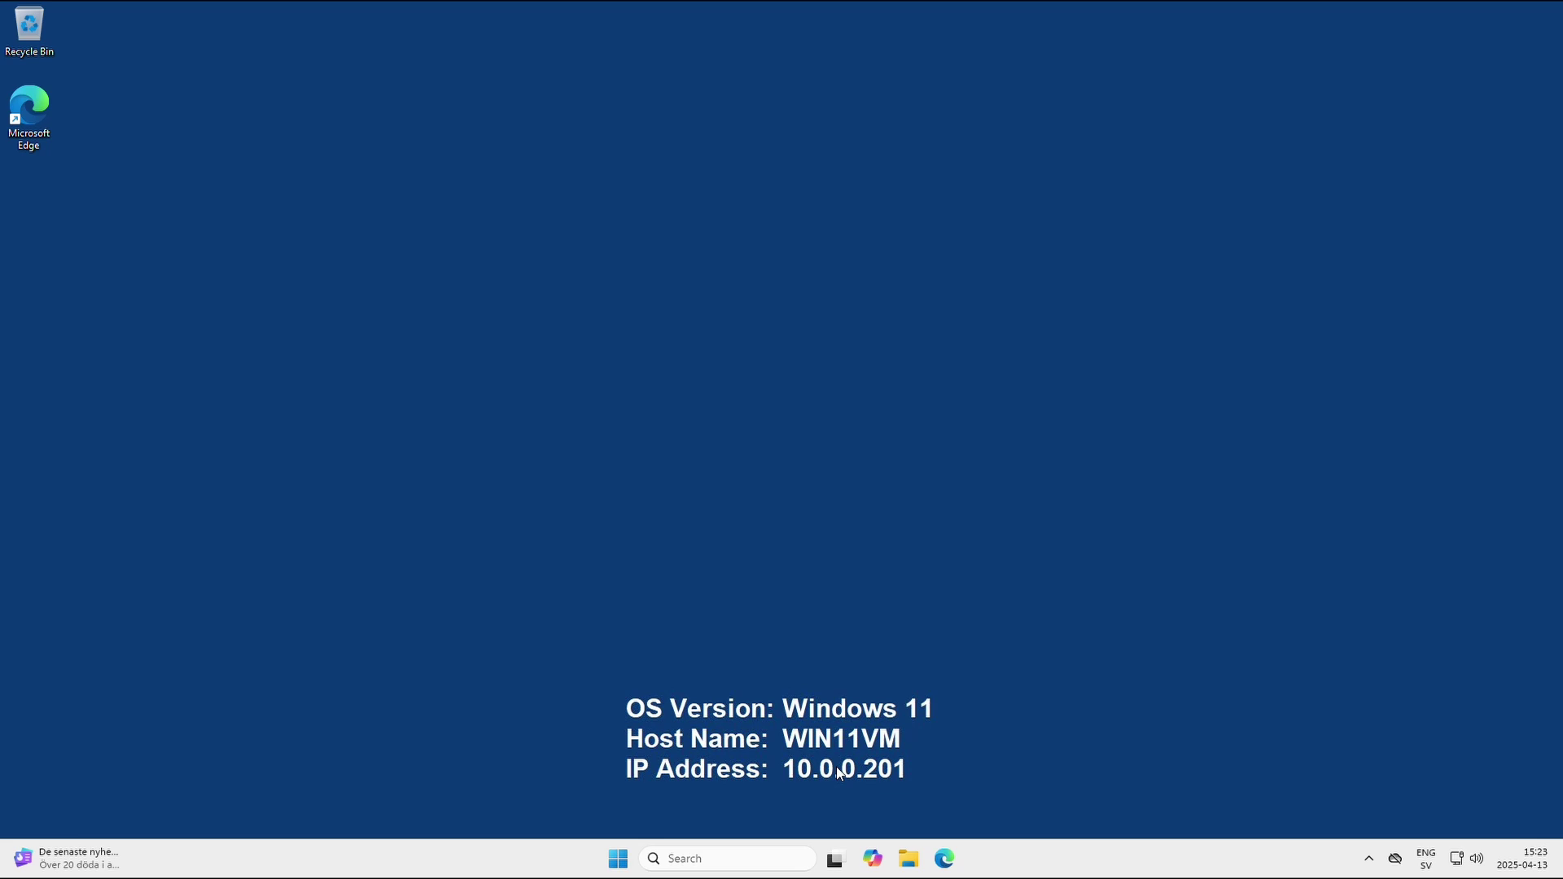
Switch to the Windows Server 2025 virtual machine tab in VMware Workstation.
{"action": "left_click", "coordinate": [853, 10]}
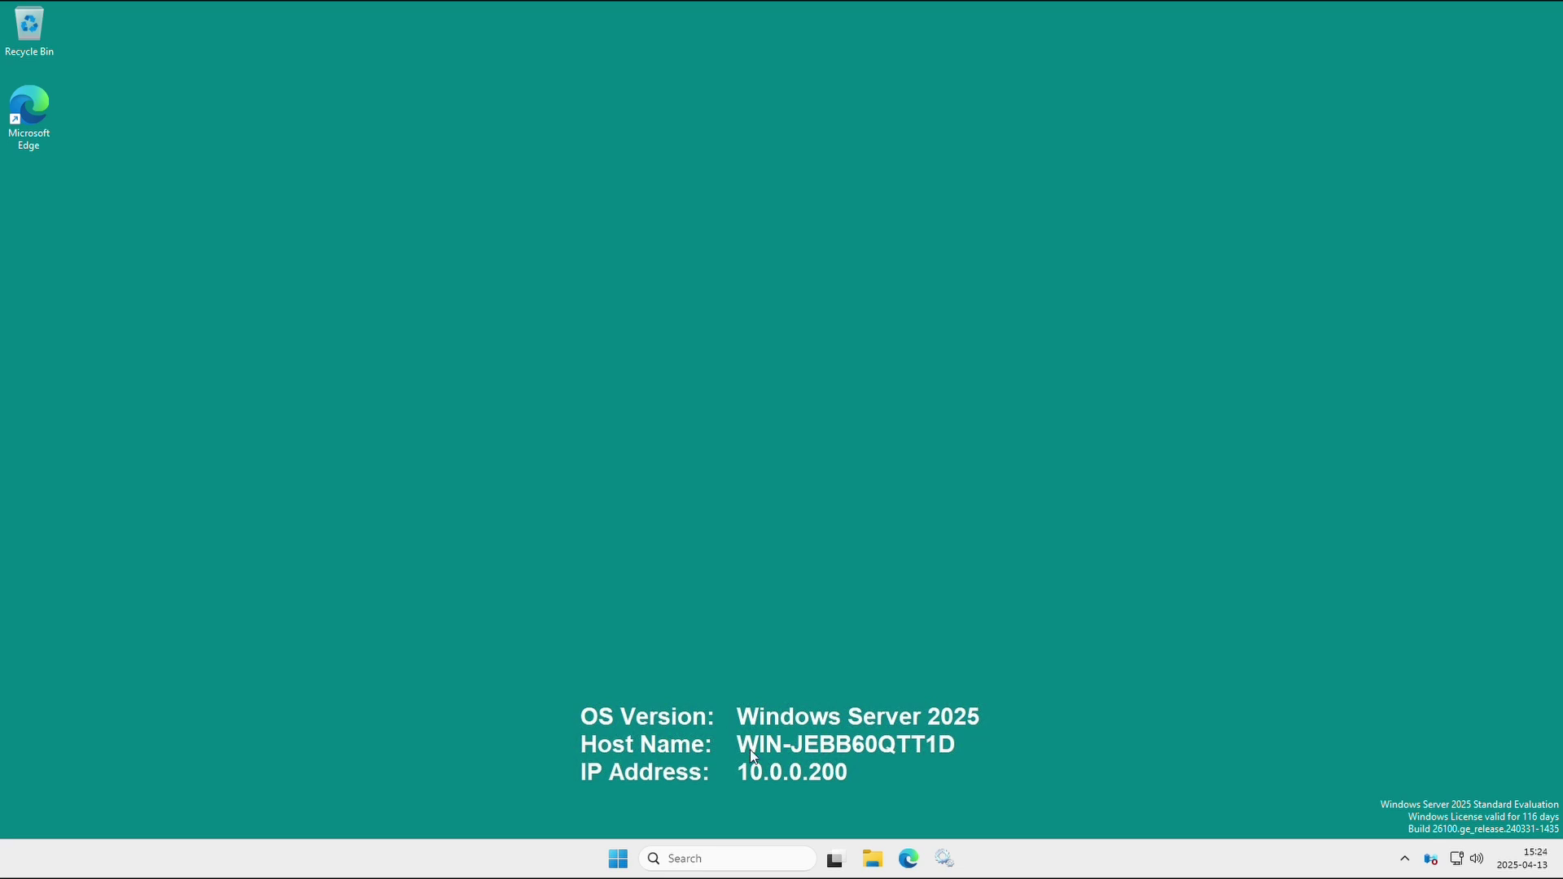
In Settings > System > About, rename the PC to LAB-DC1 and restart now.
{"action": "left_click", "coordinate": [623, 863]}
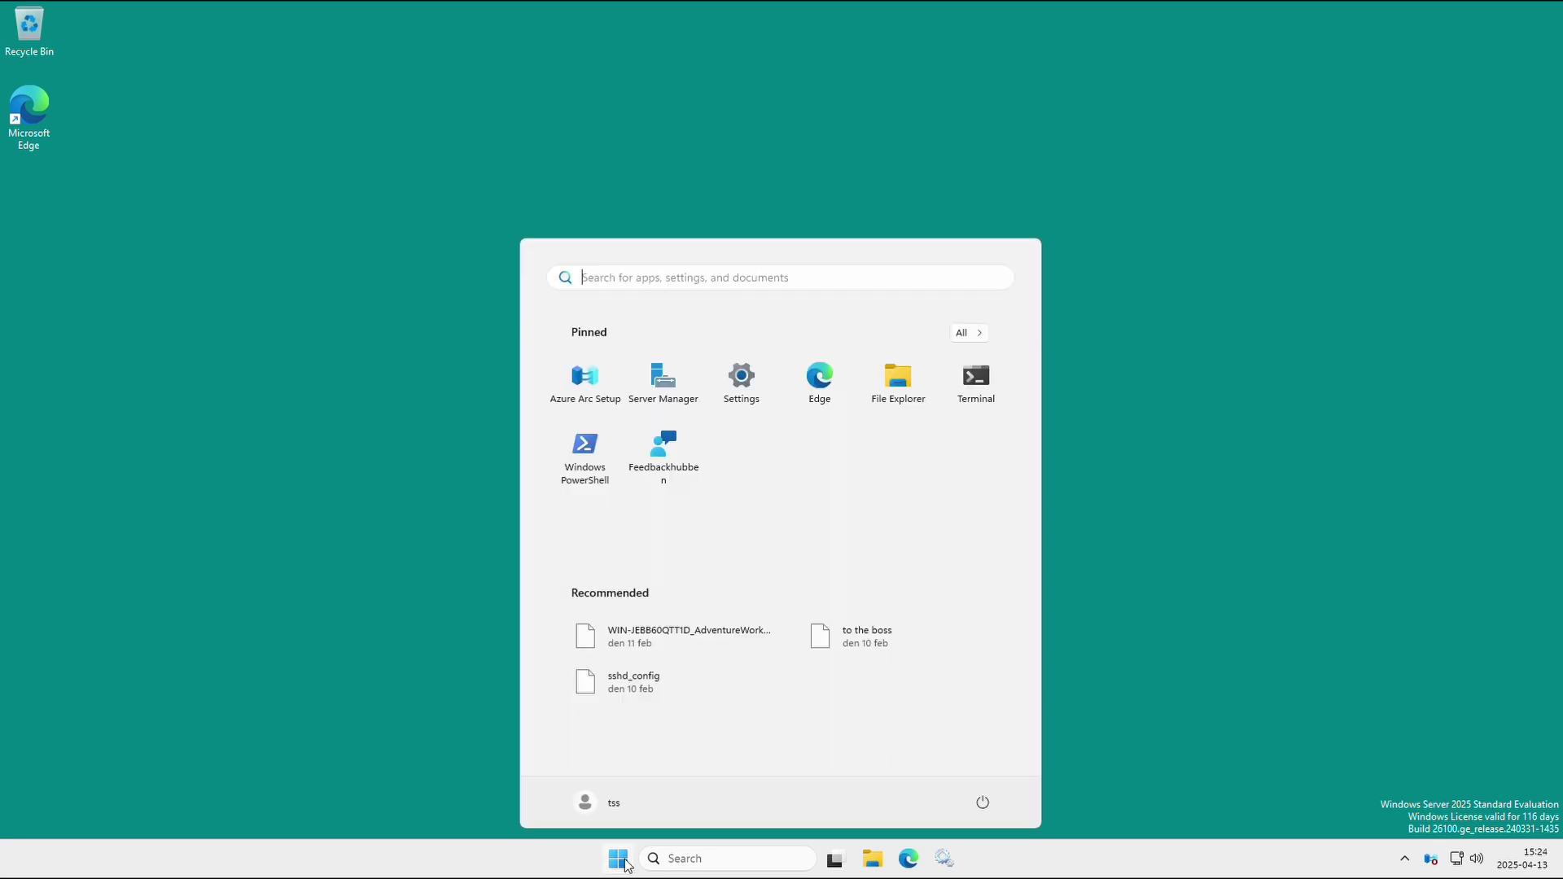
{"action": "left_click", "coordinate": [753, 405]}
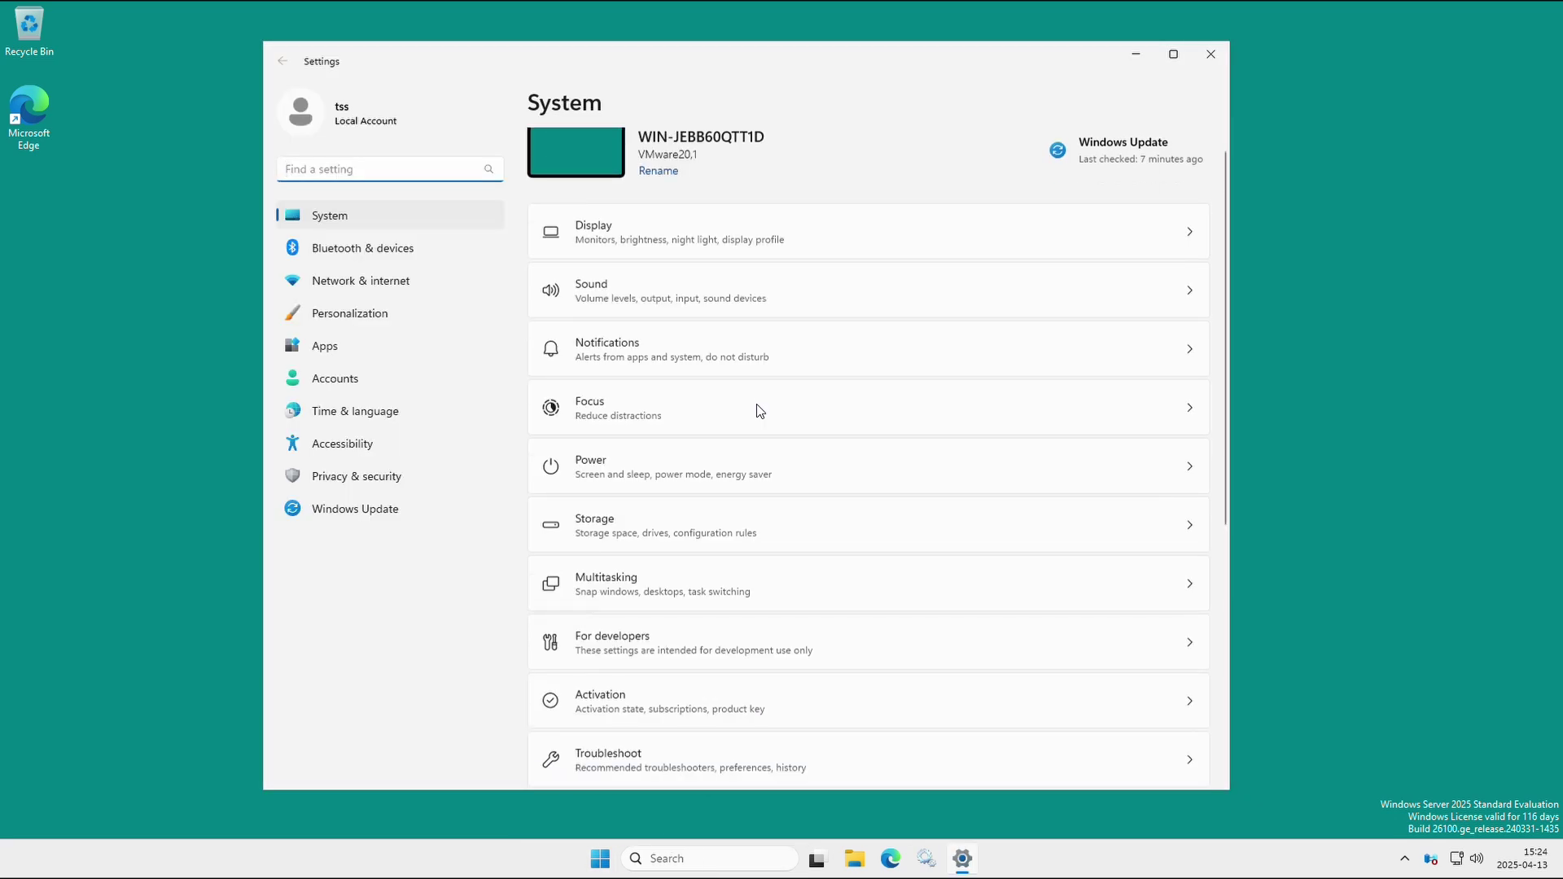
{"action": "scroll", "coordinate": [756, 409], "scroll_direction": "down", "scroll_amount": 5}
{"action": "left_click", "coordinate": [785, 727]}
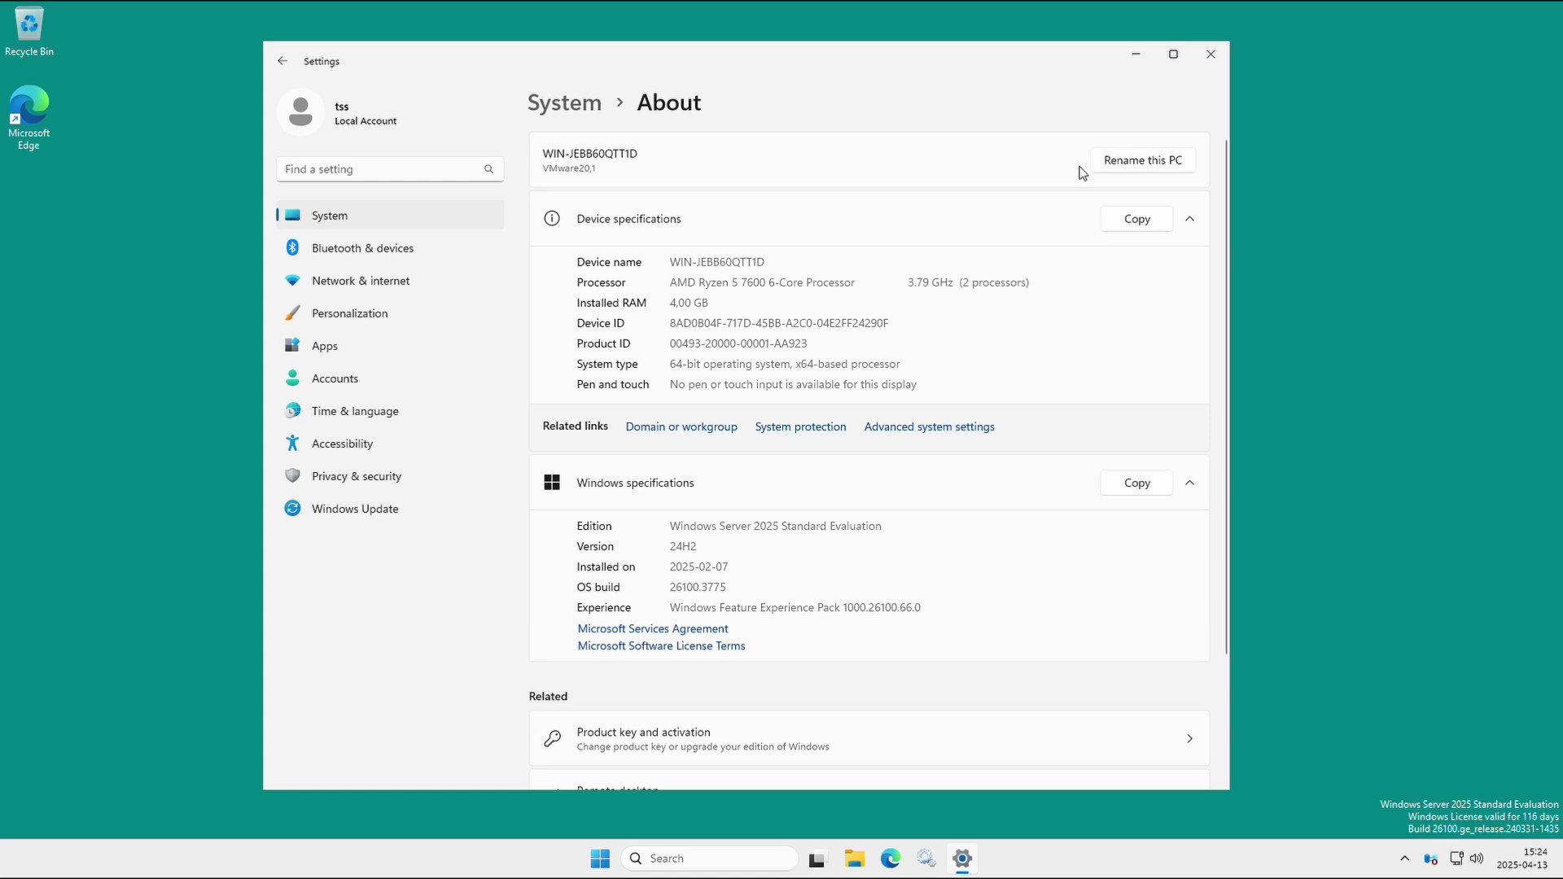
{"action": "left_click", "coordinate": [1124, 159]}
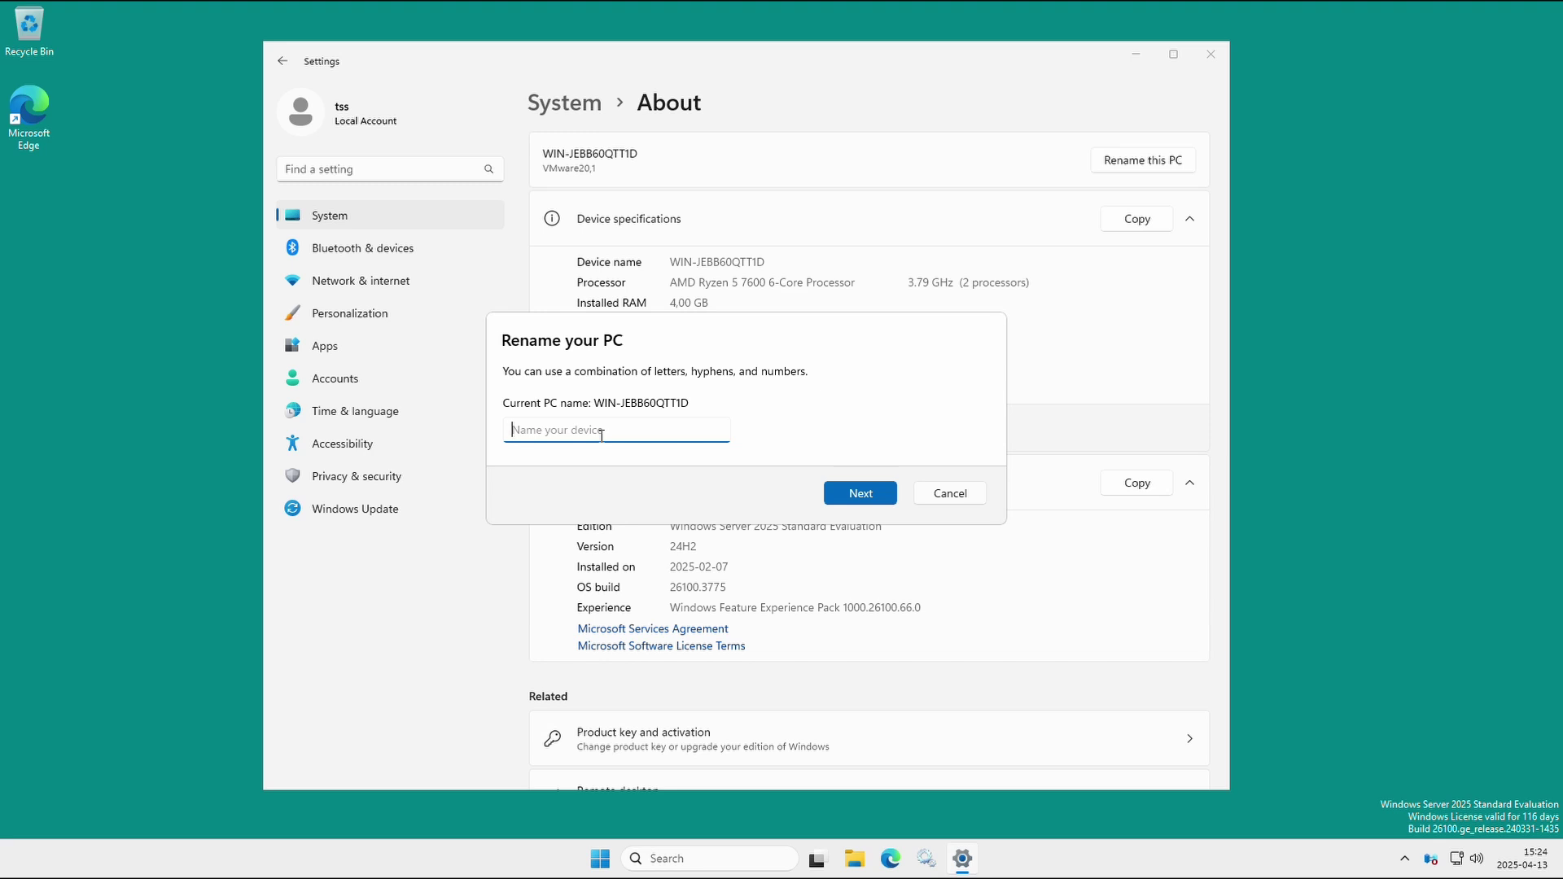
{"action": "type", "text": "LAB-DC1"}
{"action": "key", "text": "ctrl+a"}
{"action": "left_click", "coordinate": [863, 497]}
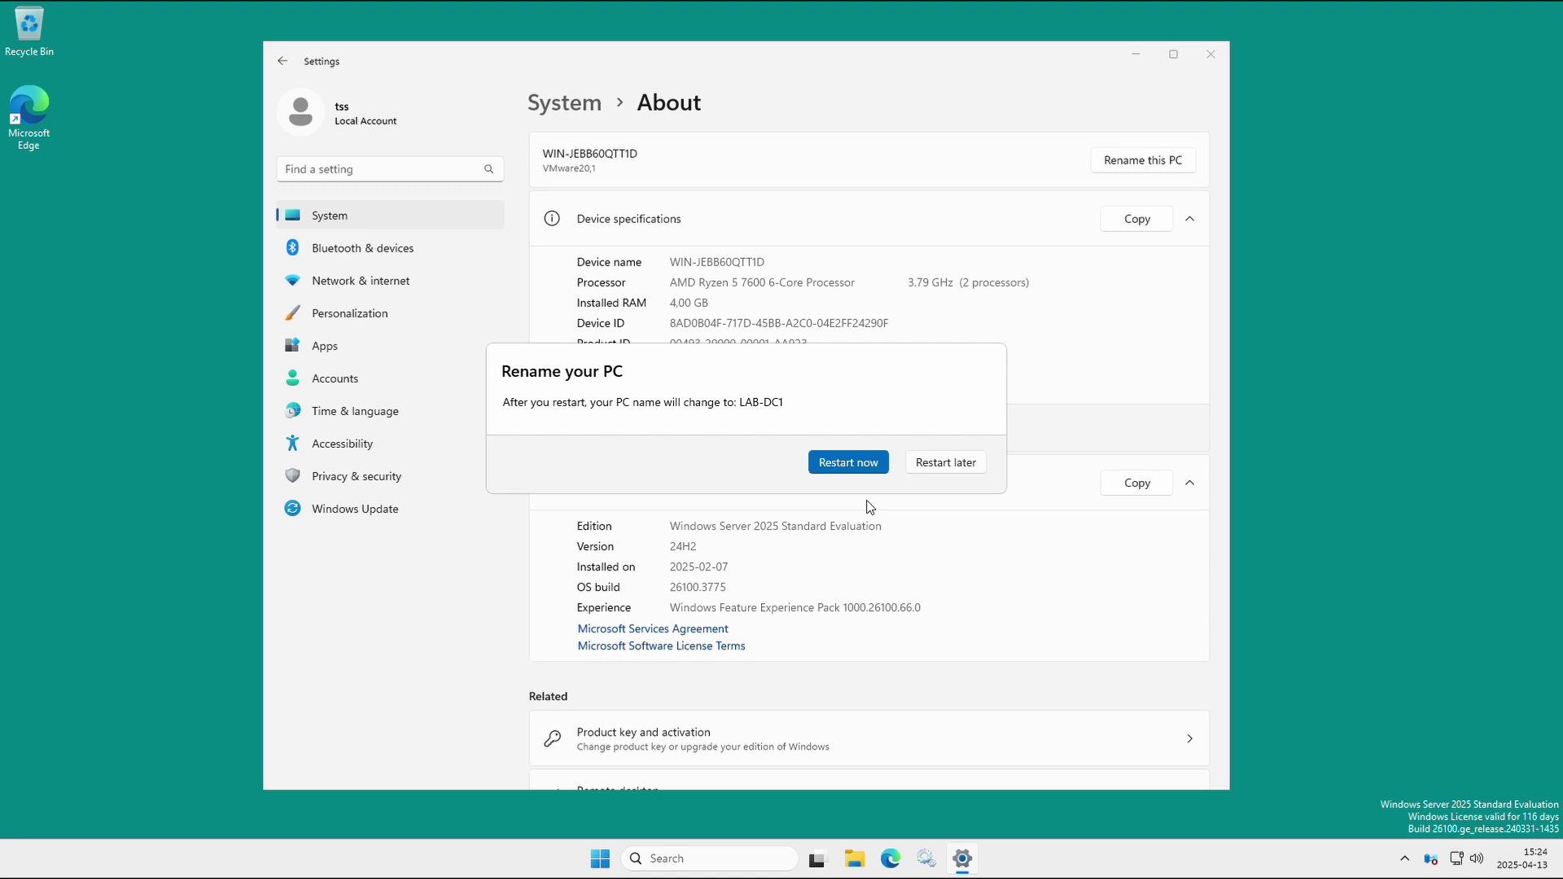
{"action": "left_click", "coordinate": [841, 462]}
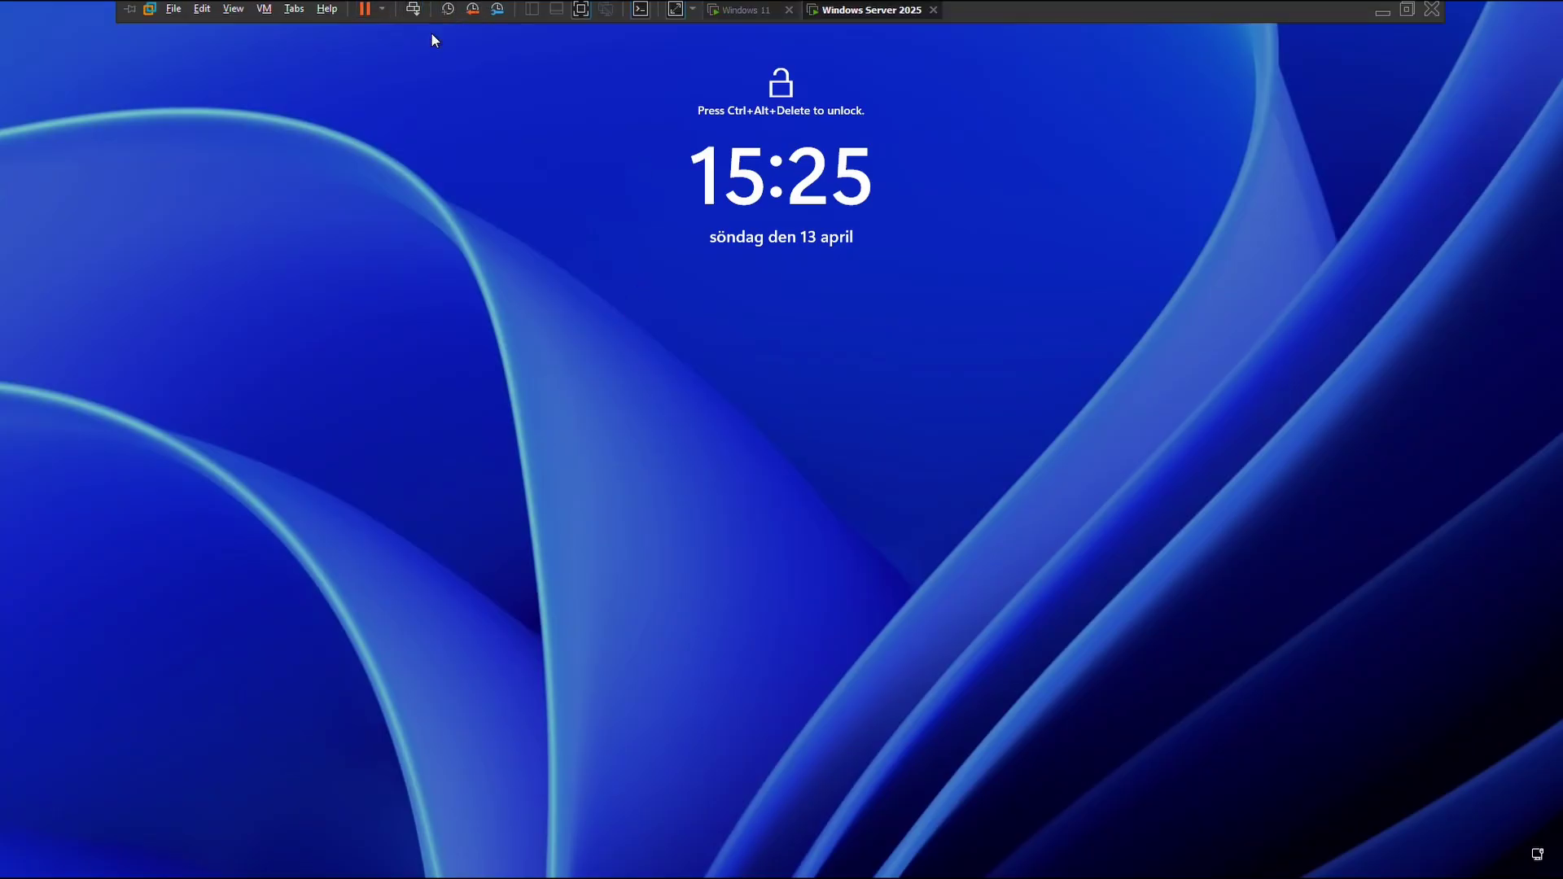
Dismiss the restarted server's lock screen to sign back in.
{"action": "left_click", "coordinate": [413, 9]}
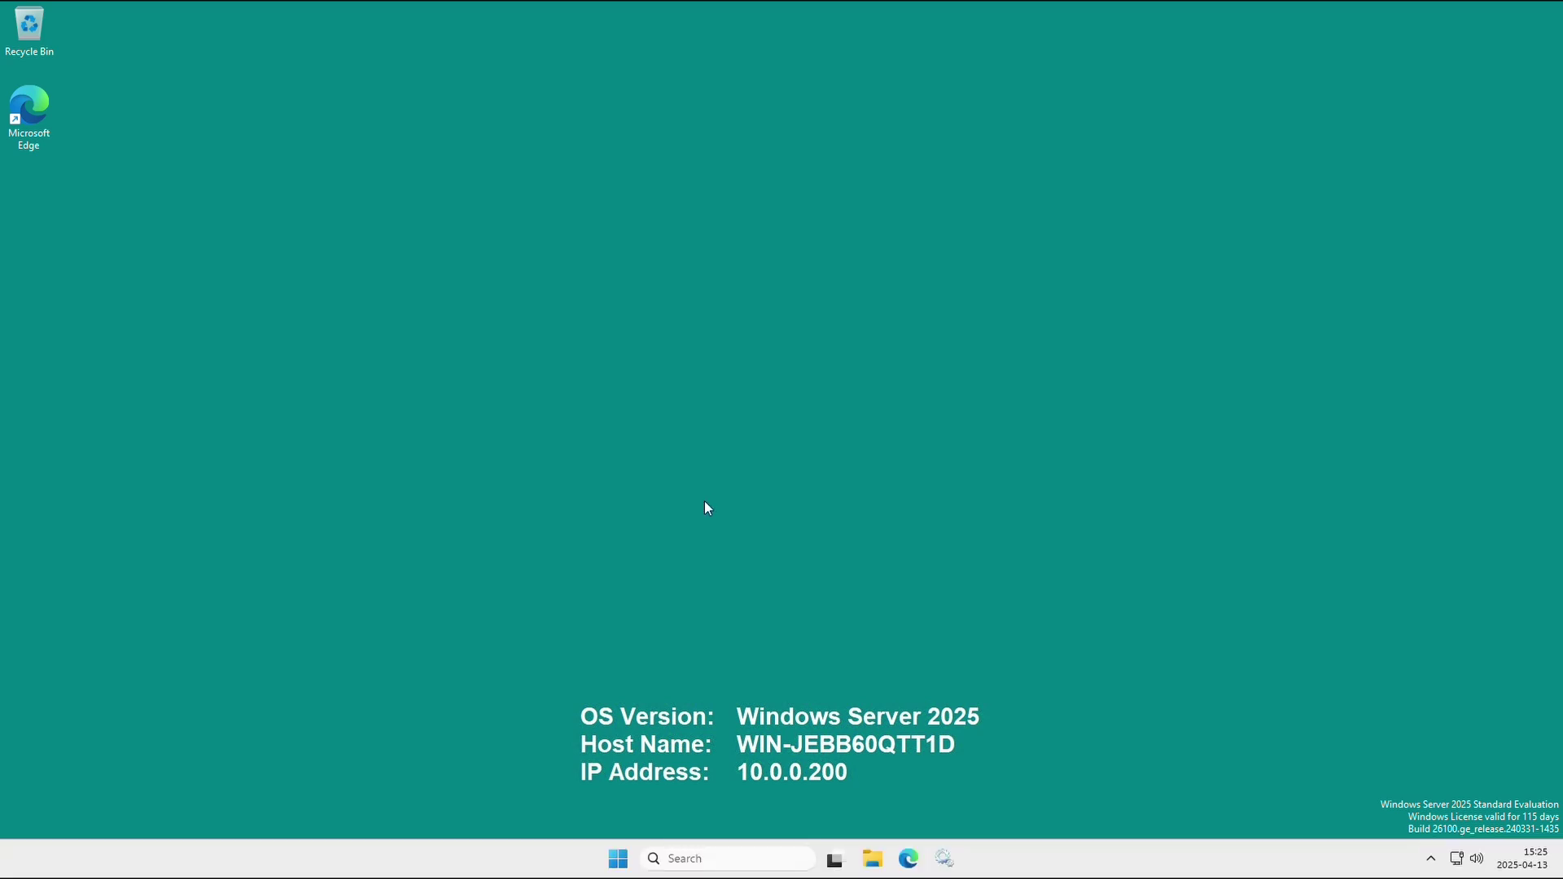
Run Check for updates on the Windows Update page, confirm it's up to date, and close Settings.
{"action": "left_click", "coordinate": [618, 858]}
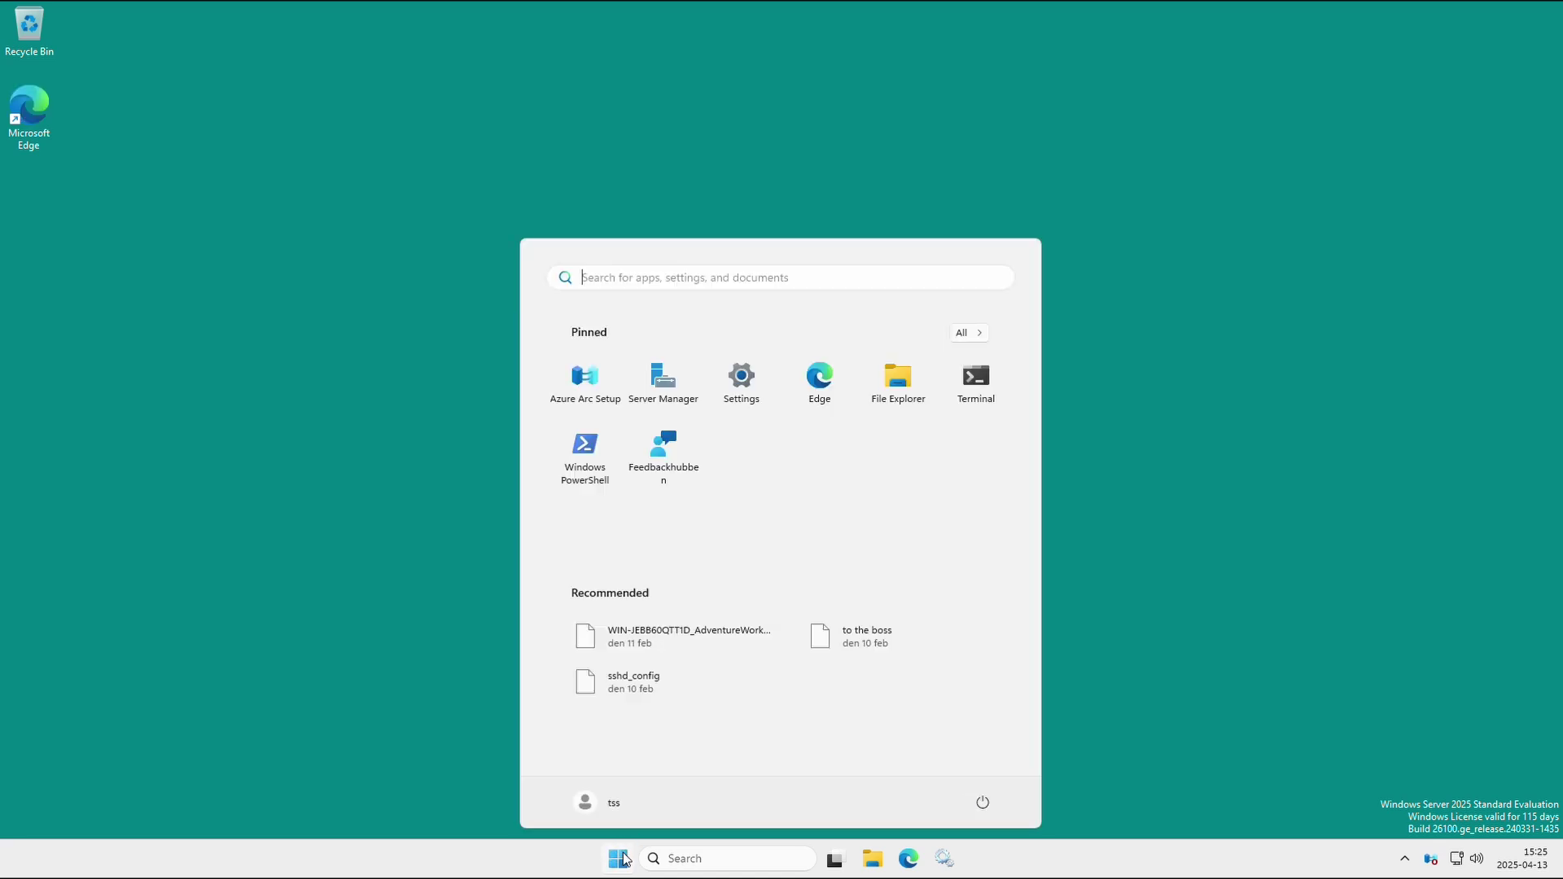
{"action": "left_click", "coordinate": [742, 379]}
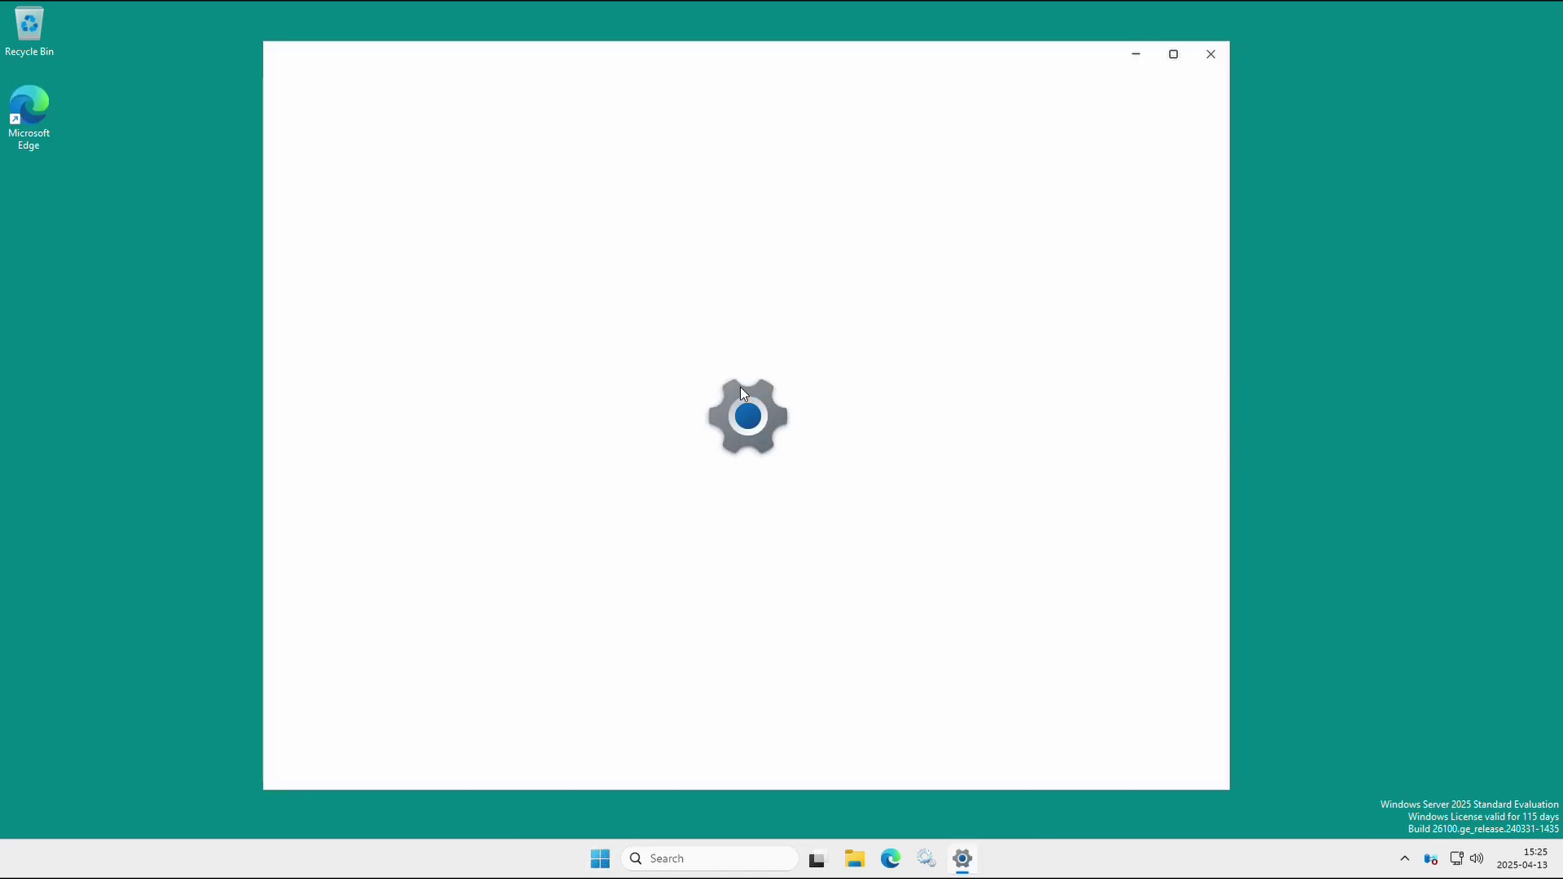
{"action": "left_click", "coordinate": [411, 509]}
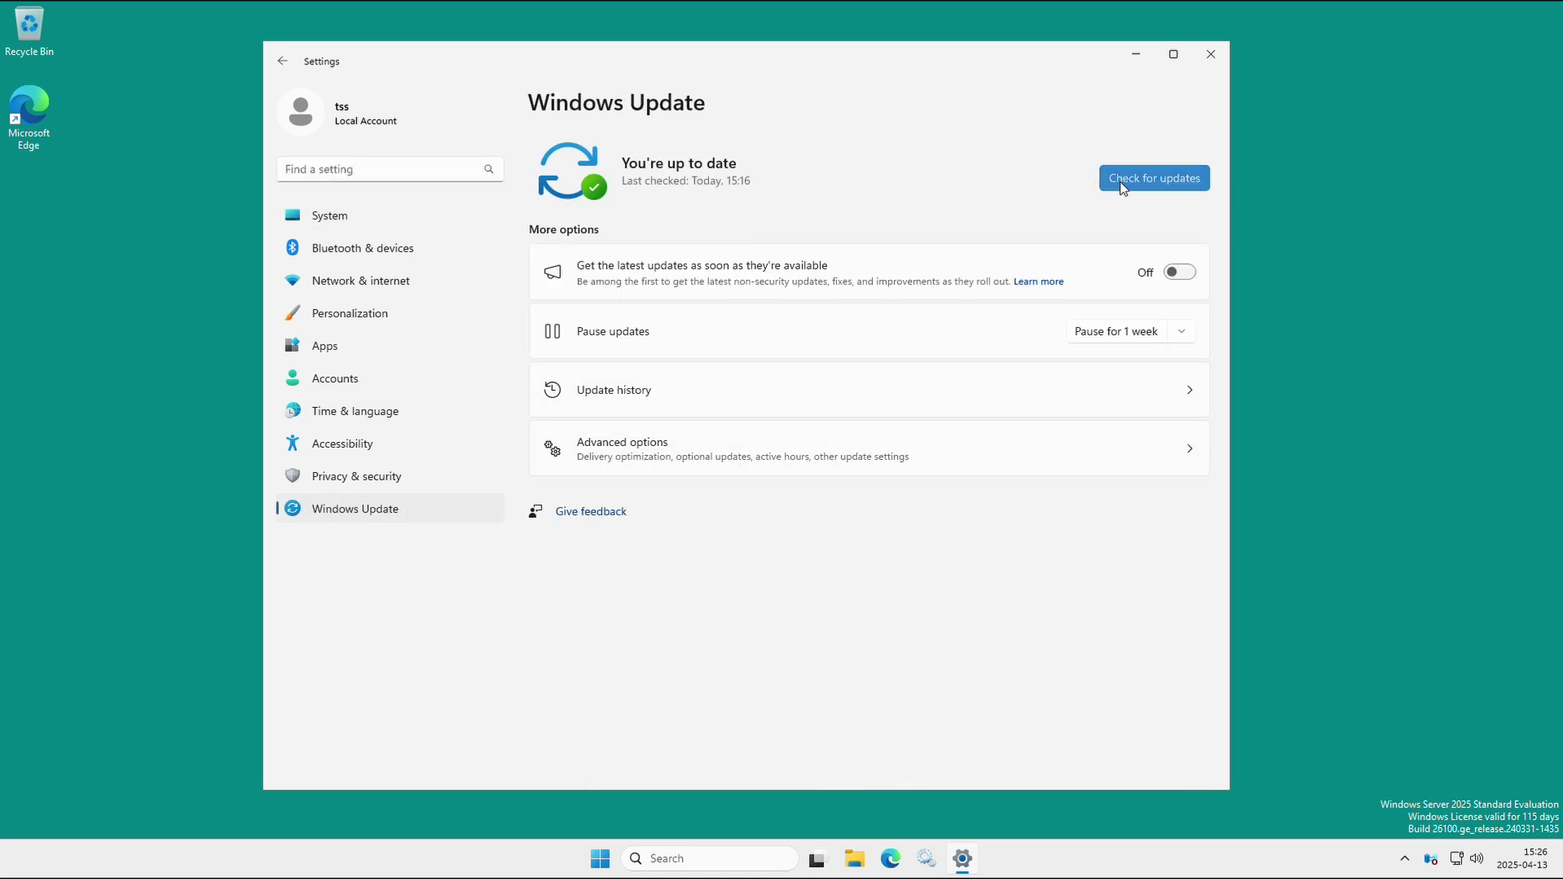
{"action": "left_click", "coordinate": [1120, 180]}
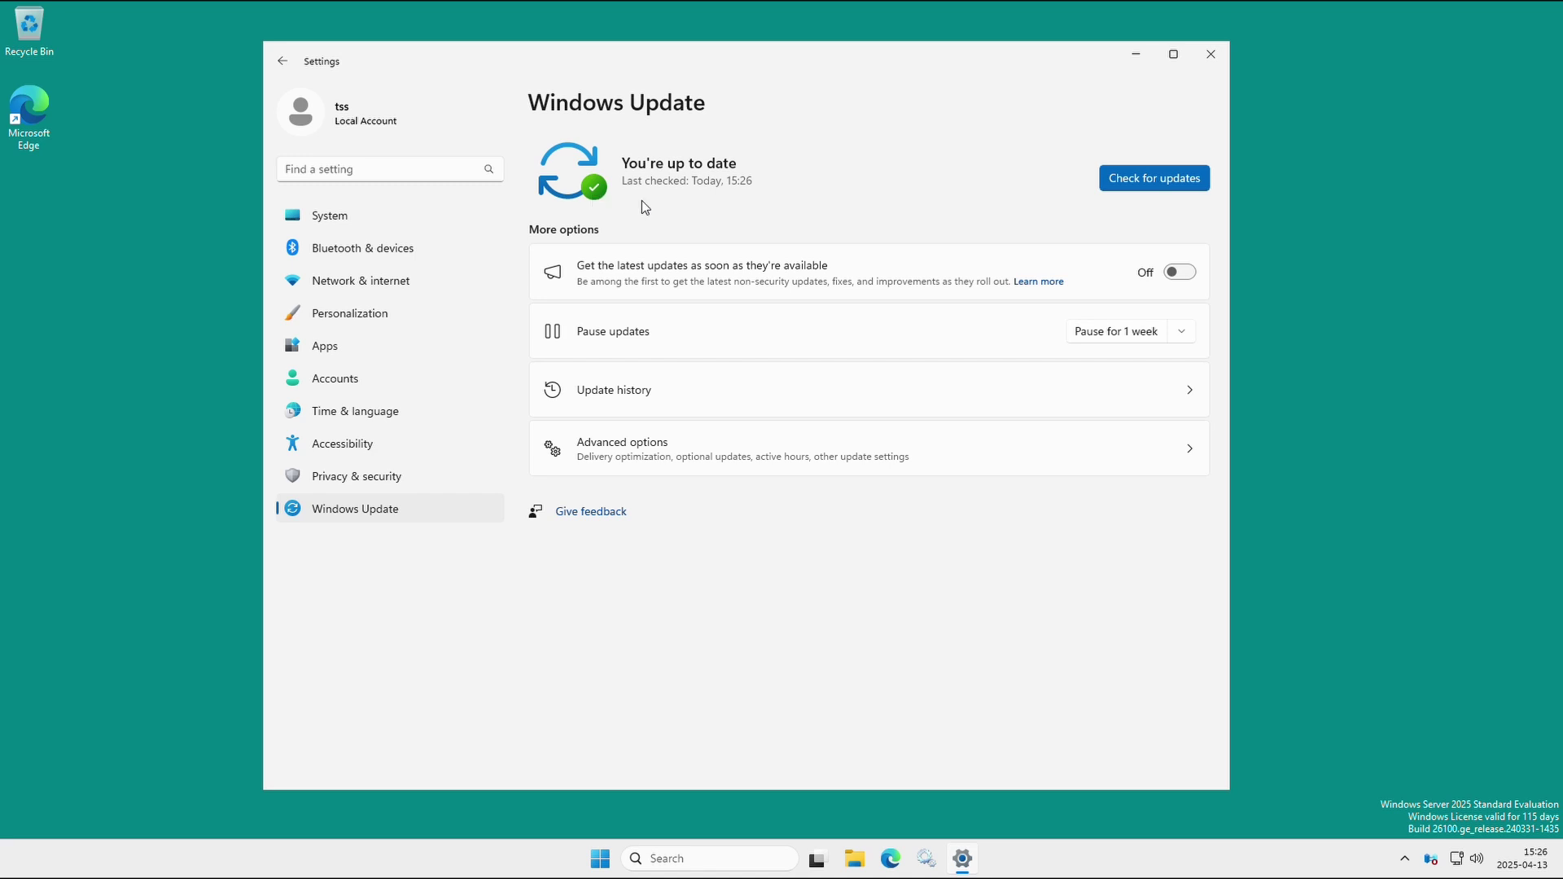
{"action": "left_click", "coordinate": [1209, 55]}
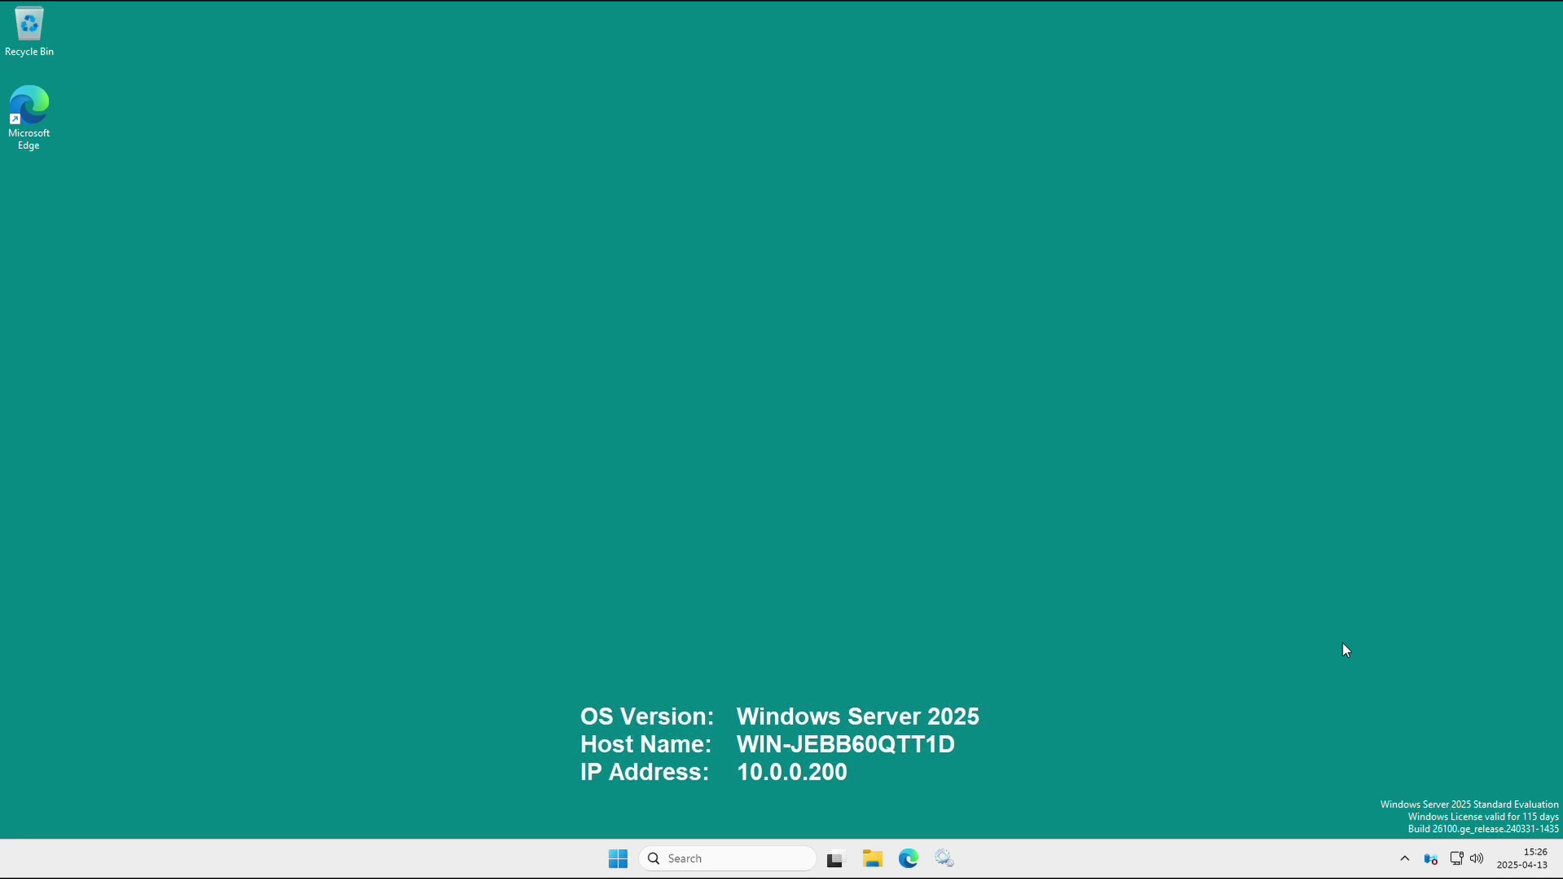
Switch the Ethernet adapter's IP assignment from Automatic (DHCP) to Manual with IPv4 turned on.
{"action": "right_click", "coordinate": [1455, 865]}
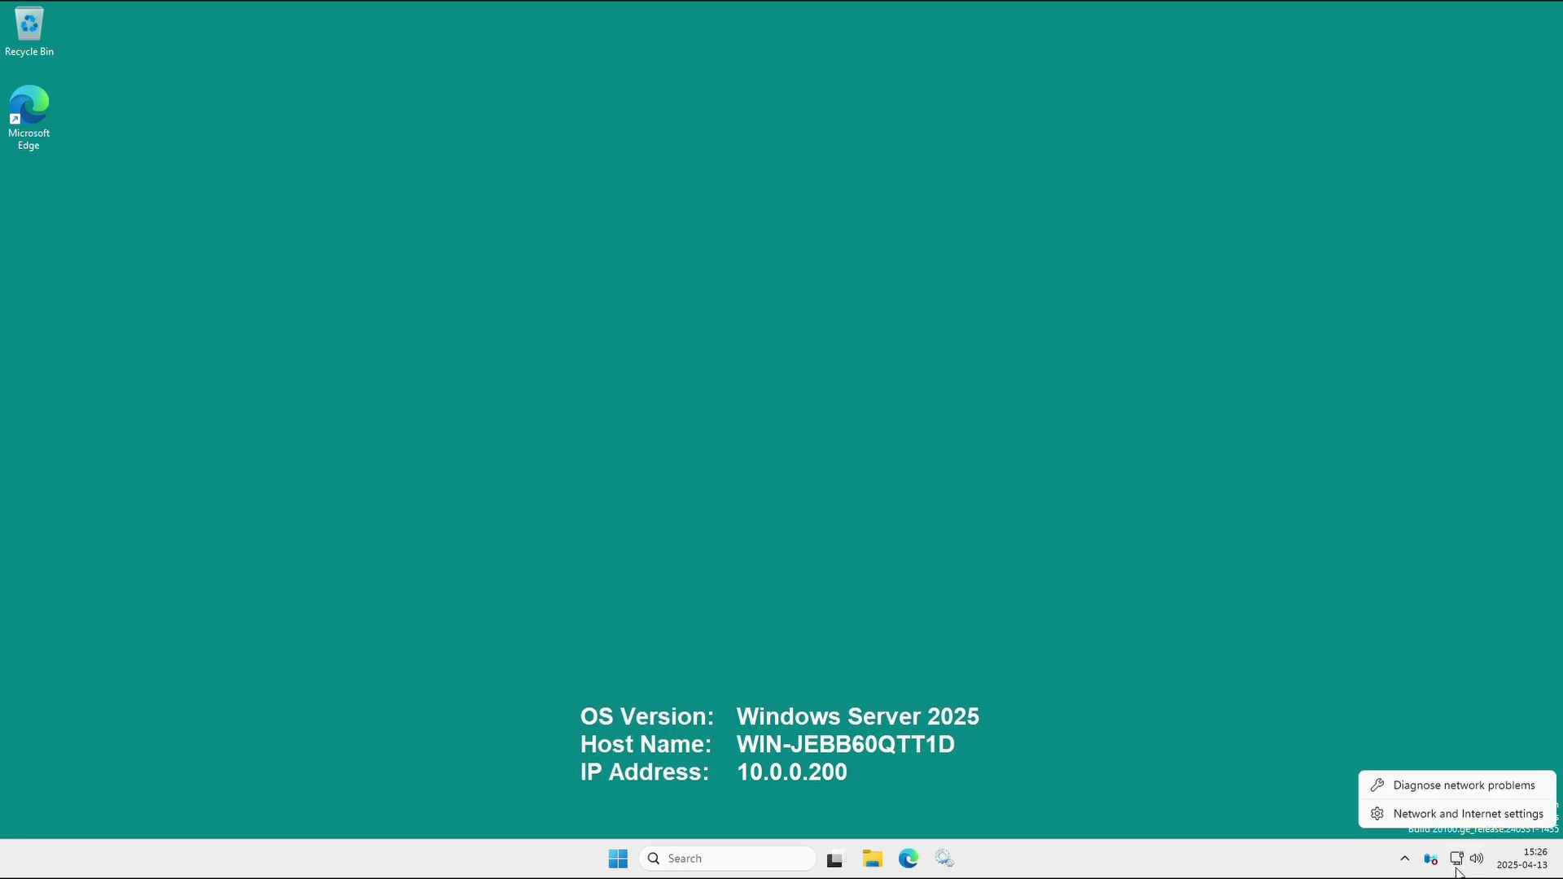
{"action": "left_click", "coordinate": [1467, 814]}
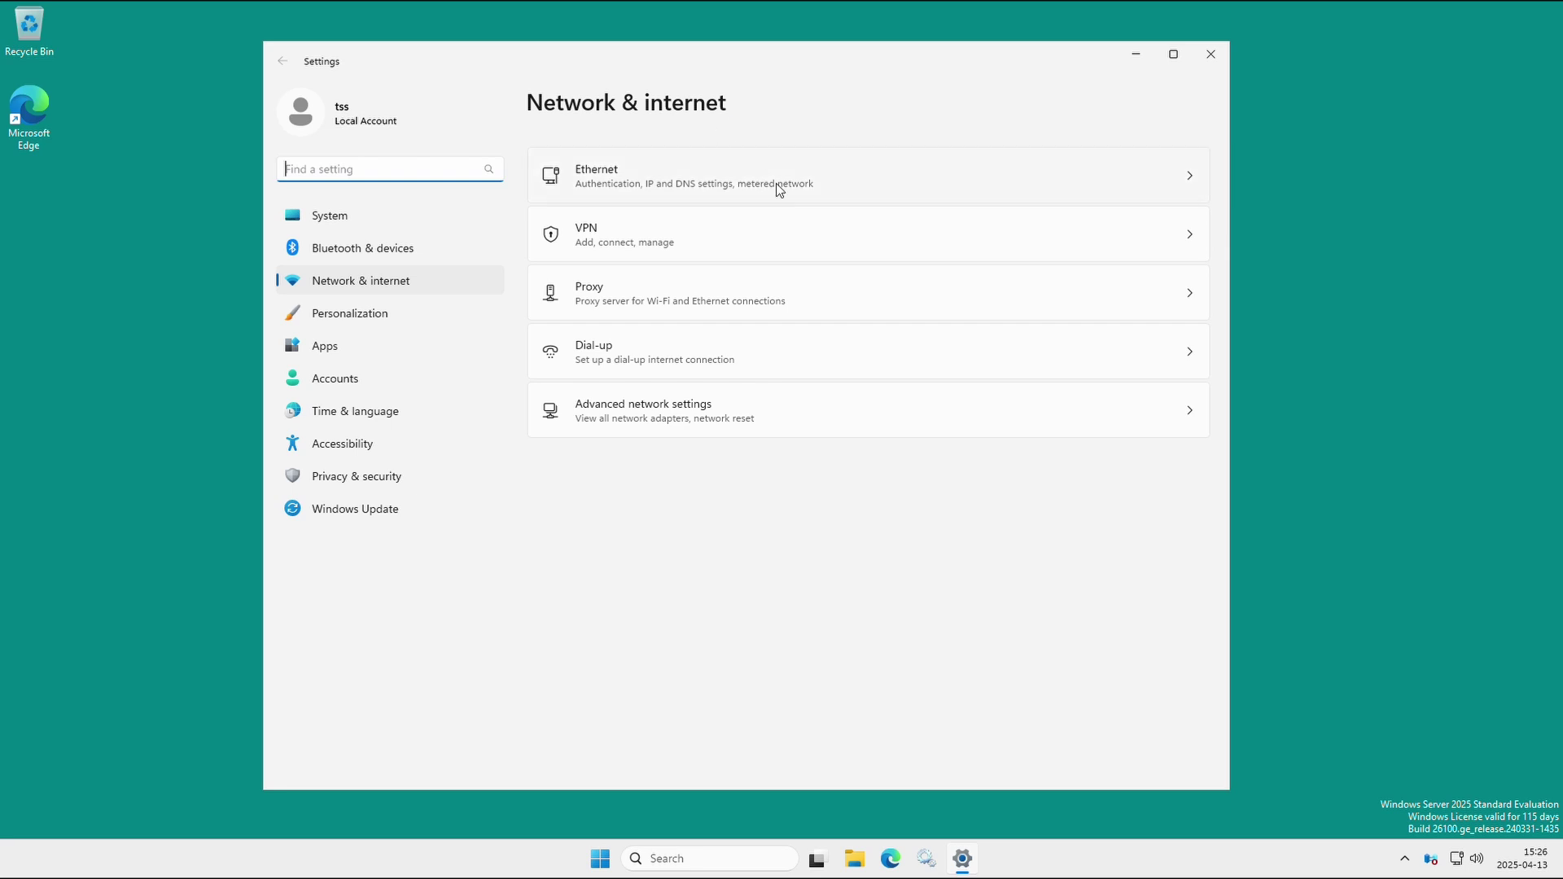
{"action": "left_click", "coordinate": [794, 186]}
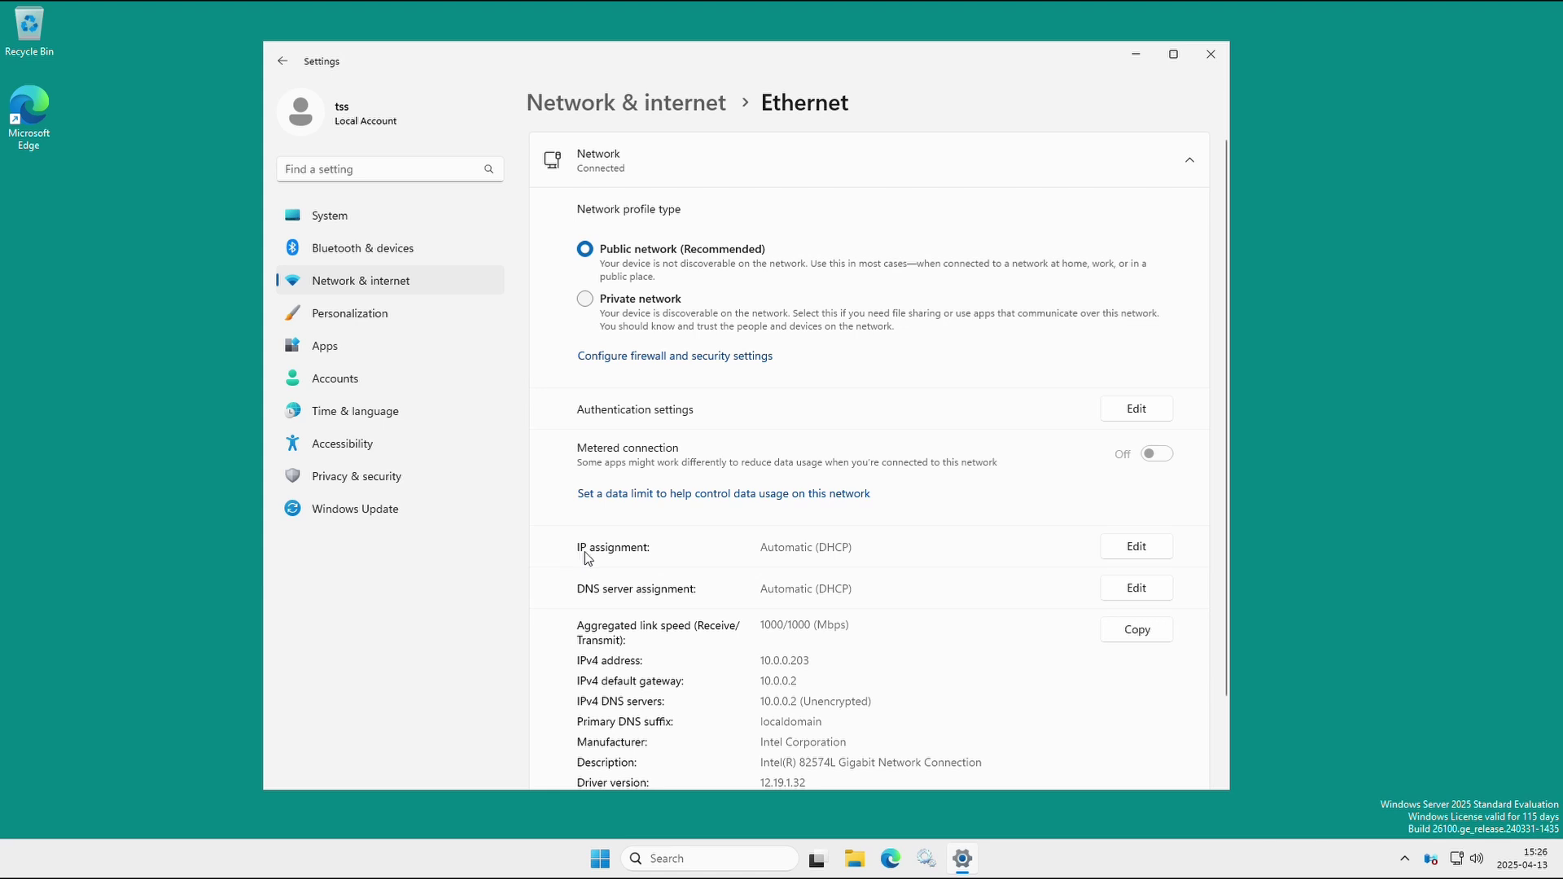
{"action": "left_click", "coordinate": [1120, 554]}
{"action": "left_click", "coordinate": [662, 396]}
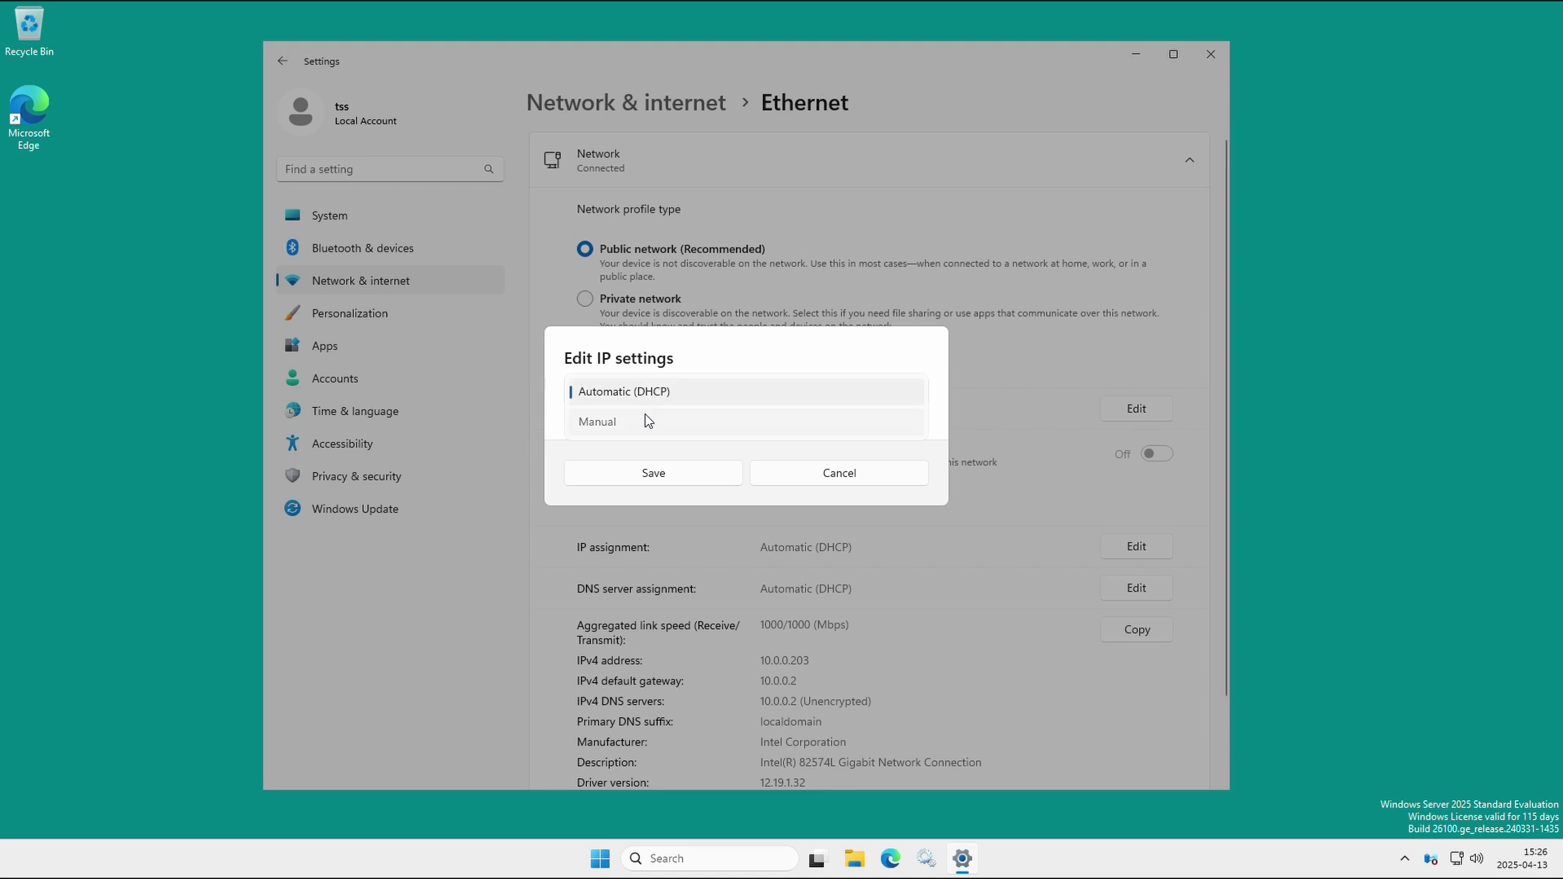
{"action": "left_click", "coordinate": [644, 417]}
{"action": "left_click", "coordinate": [576, 398]}
Enter IPv4 address 10.0.0.7 and subnet mask 255.255.255.0.
{"action": "left_click", "coordinate": [599, 303]}
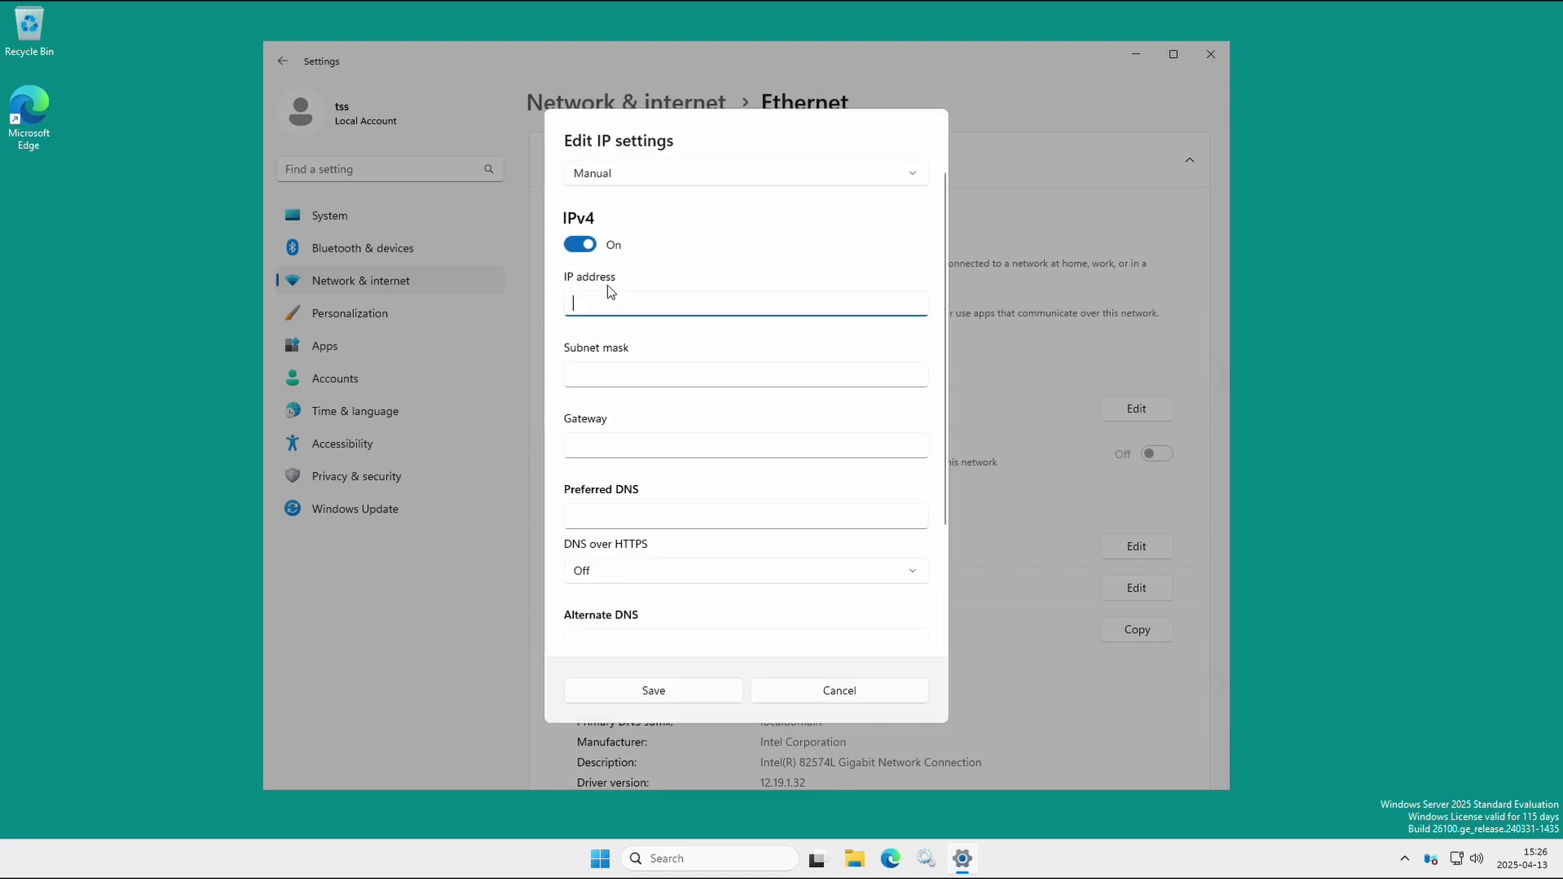
{"action": "type", "text": "10.0.0"}
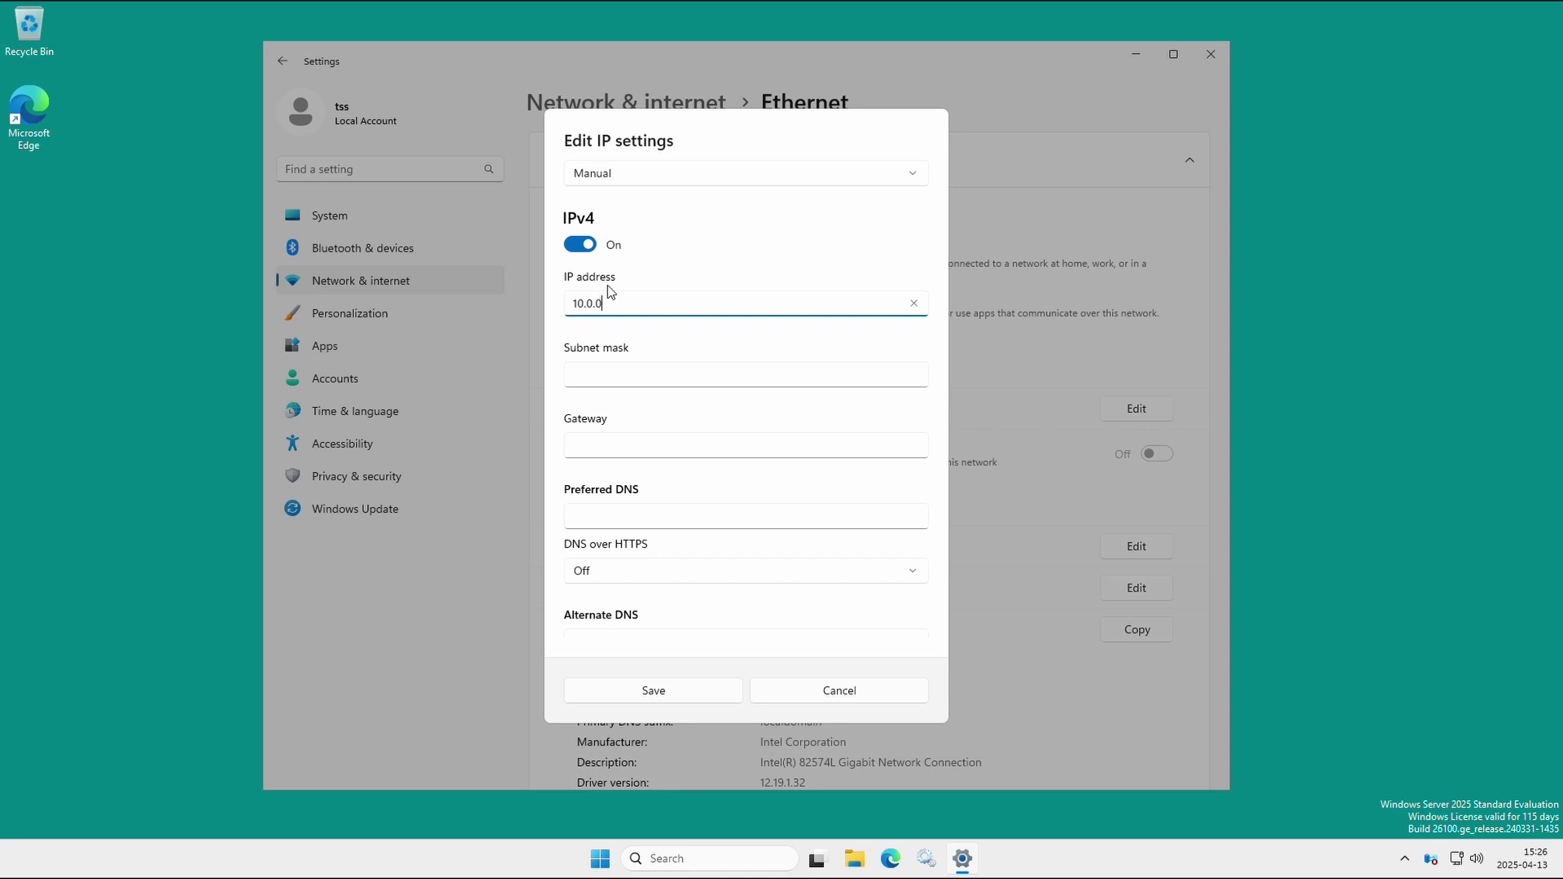
{"action": "type", "text": "7"}
{"action": "key", "text": "Left"}
{"action": "type", "text": "."}
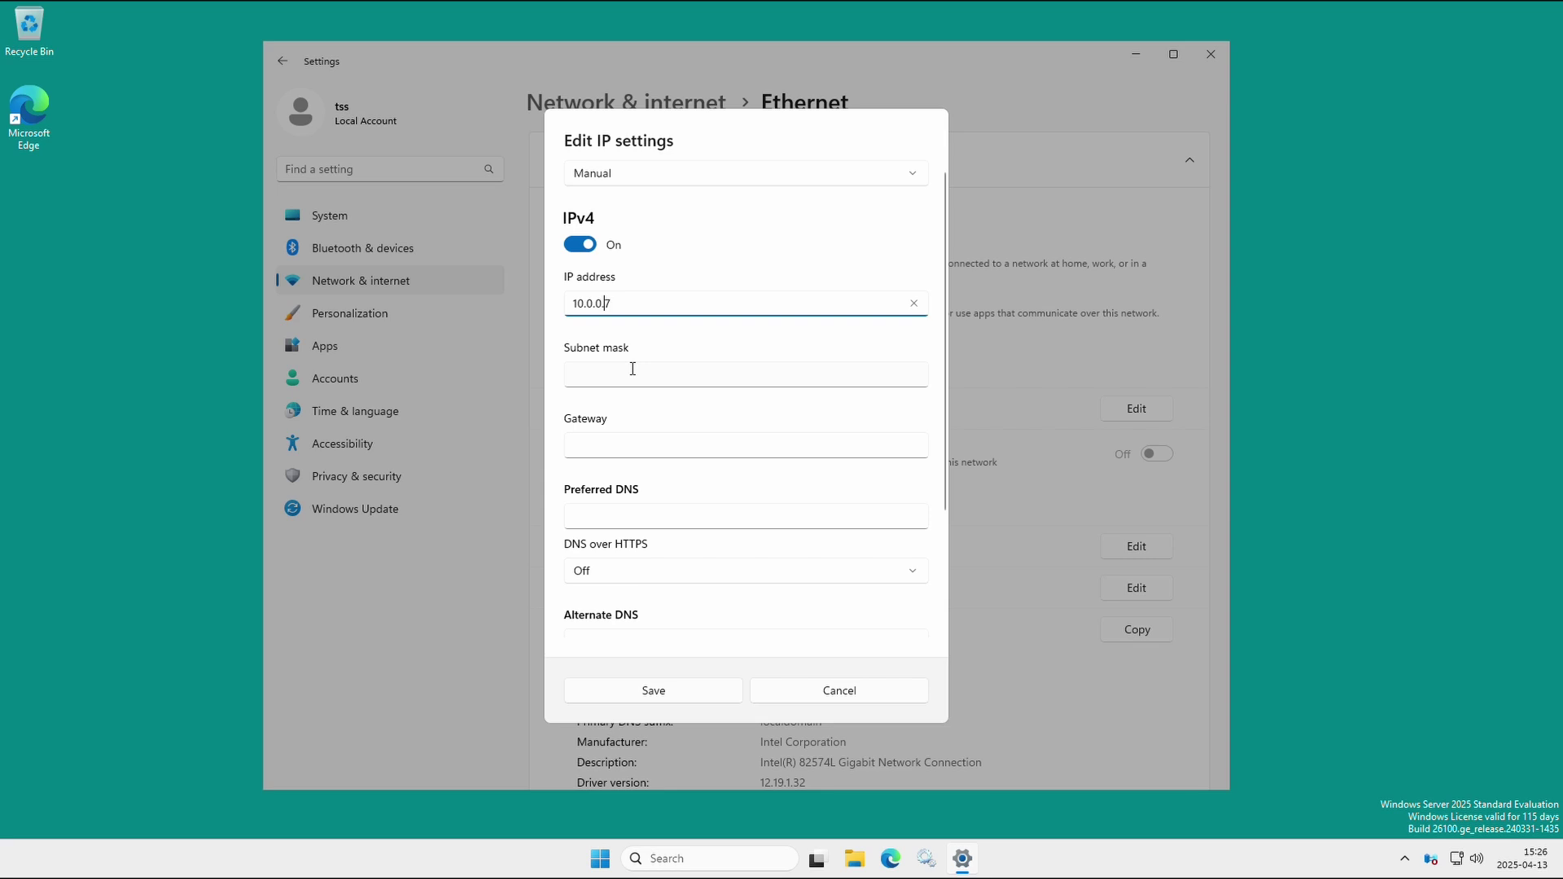
{"action": "left_click", "coordinate": [614, 376]}
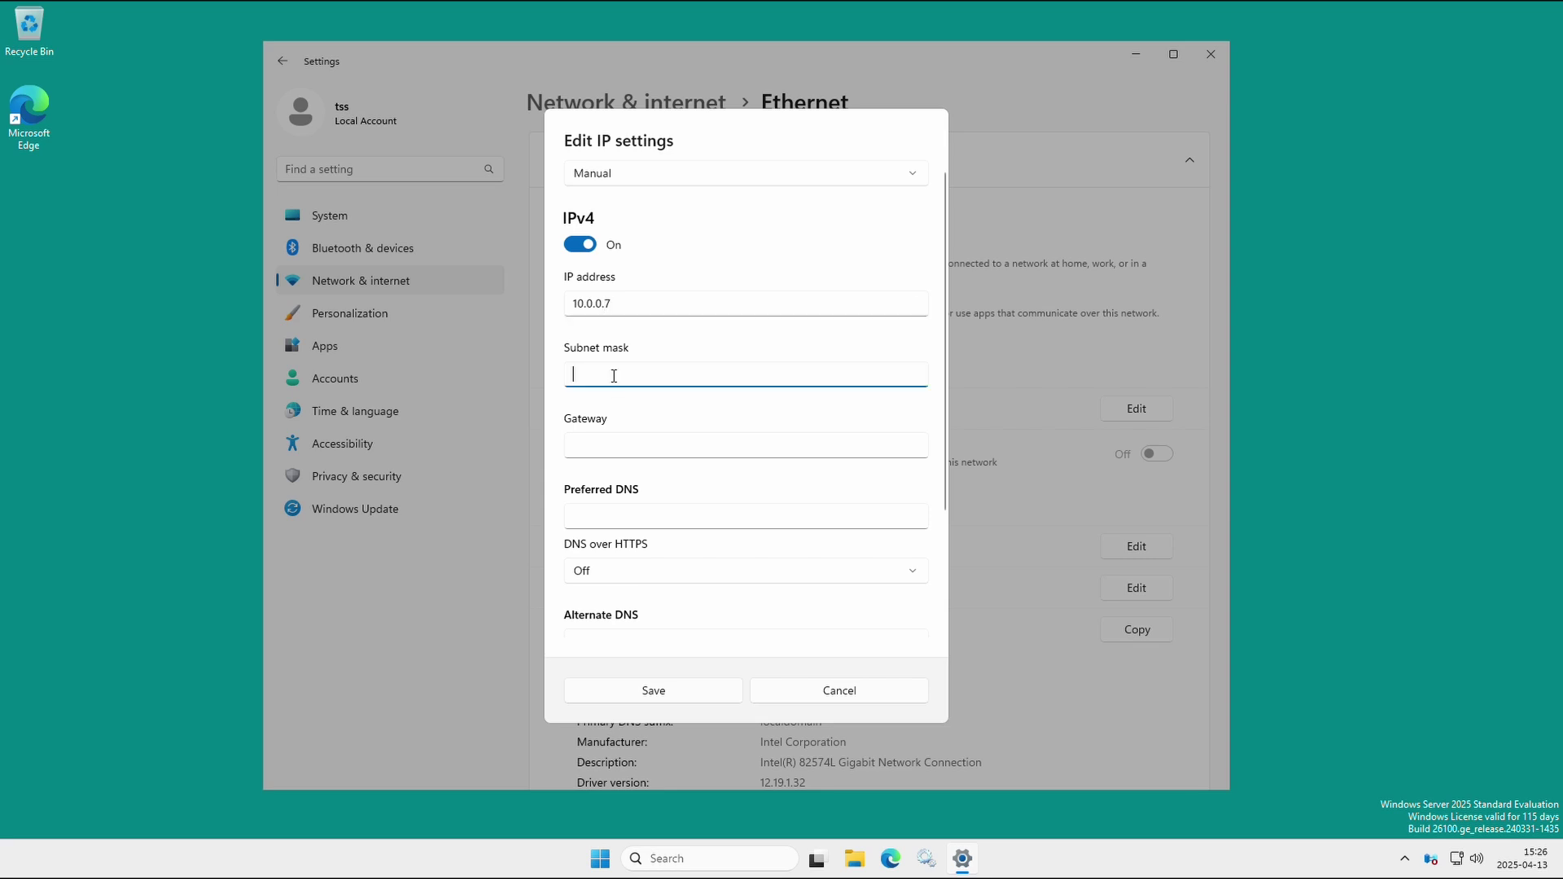
{"action": "type", "text": "255"}
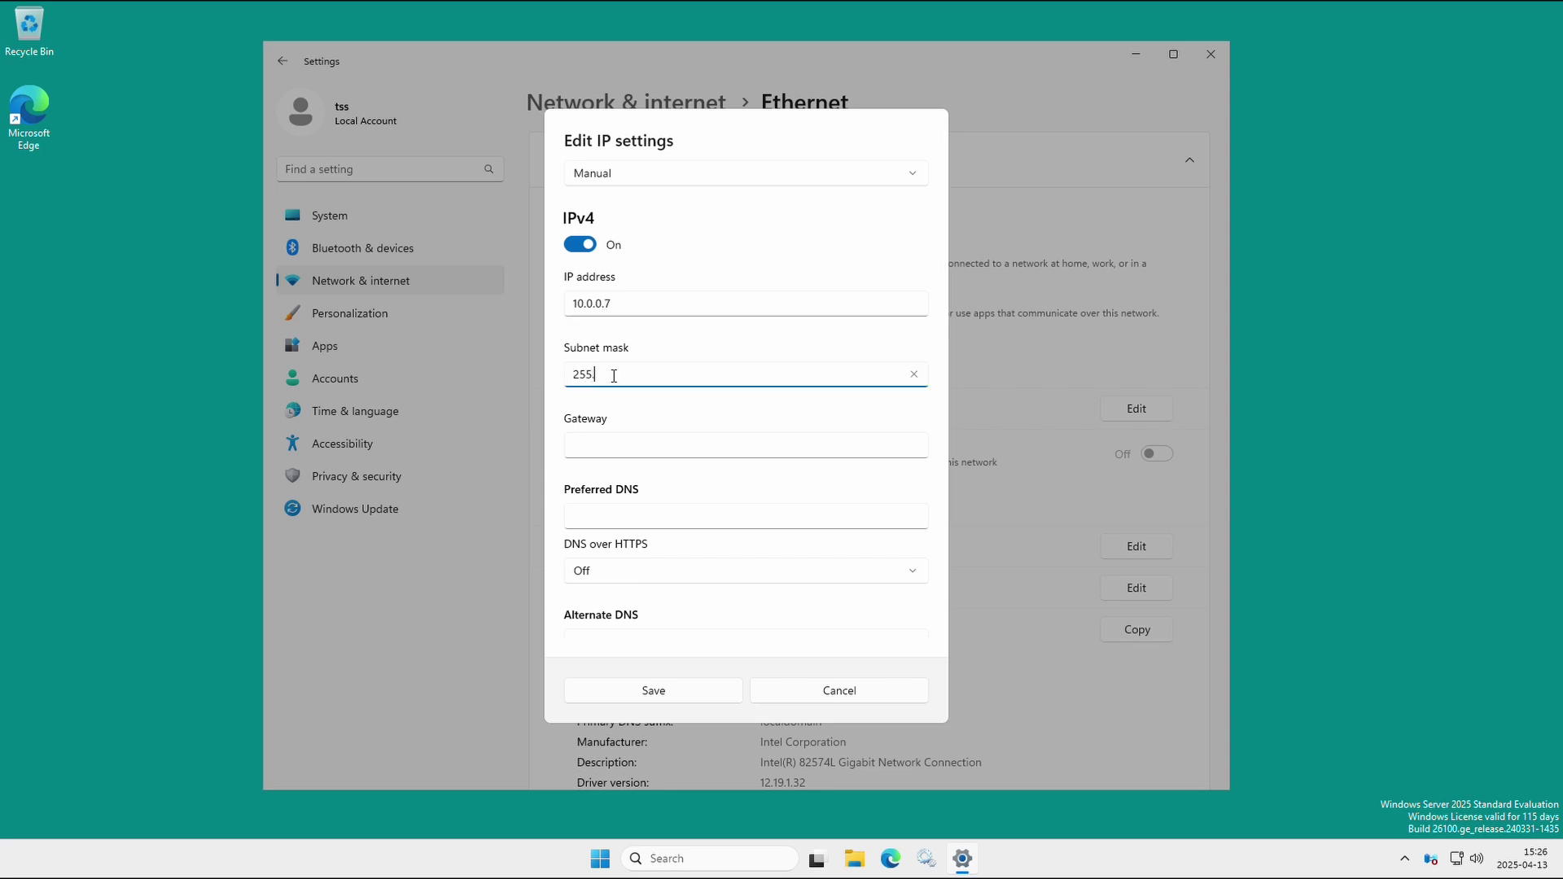
{"action": "type", "text": ".255.255.0"}
Set gateway and preferred DNS to 10.0.0.2, save, and close Settings.
{"action": "left_click", "coordinate": [639, 450]}
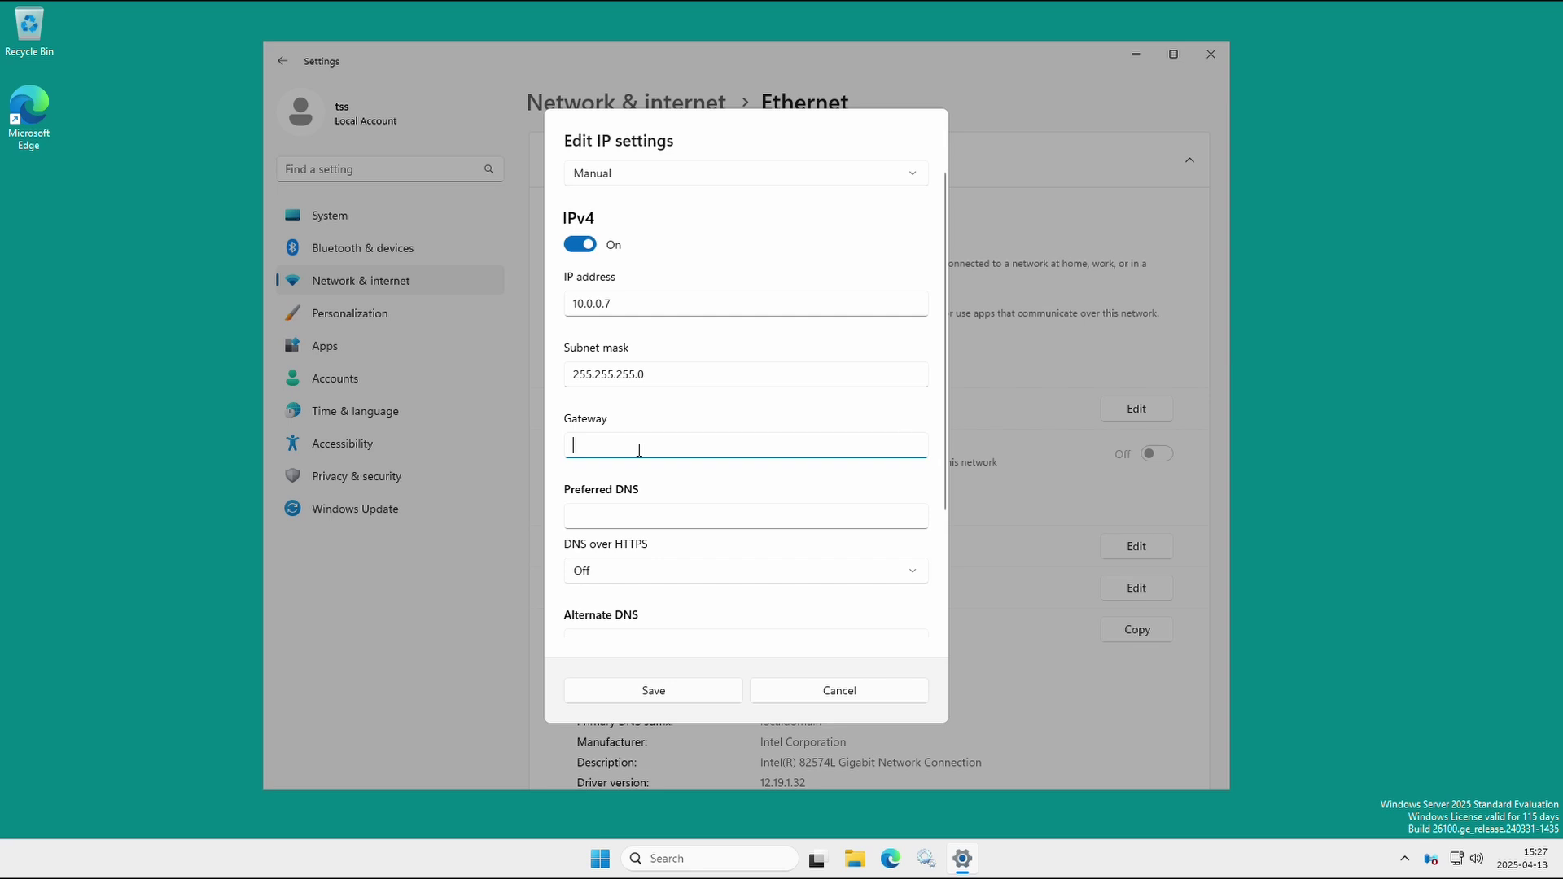
{"action": "type", "text": "10."}
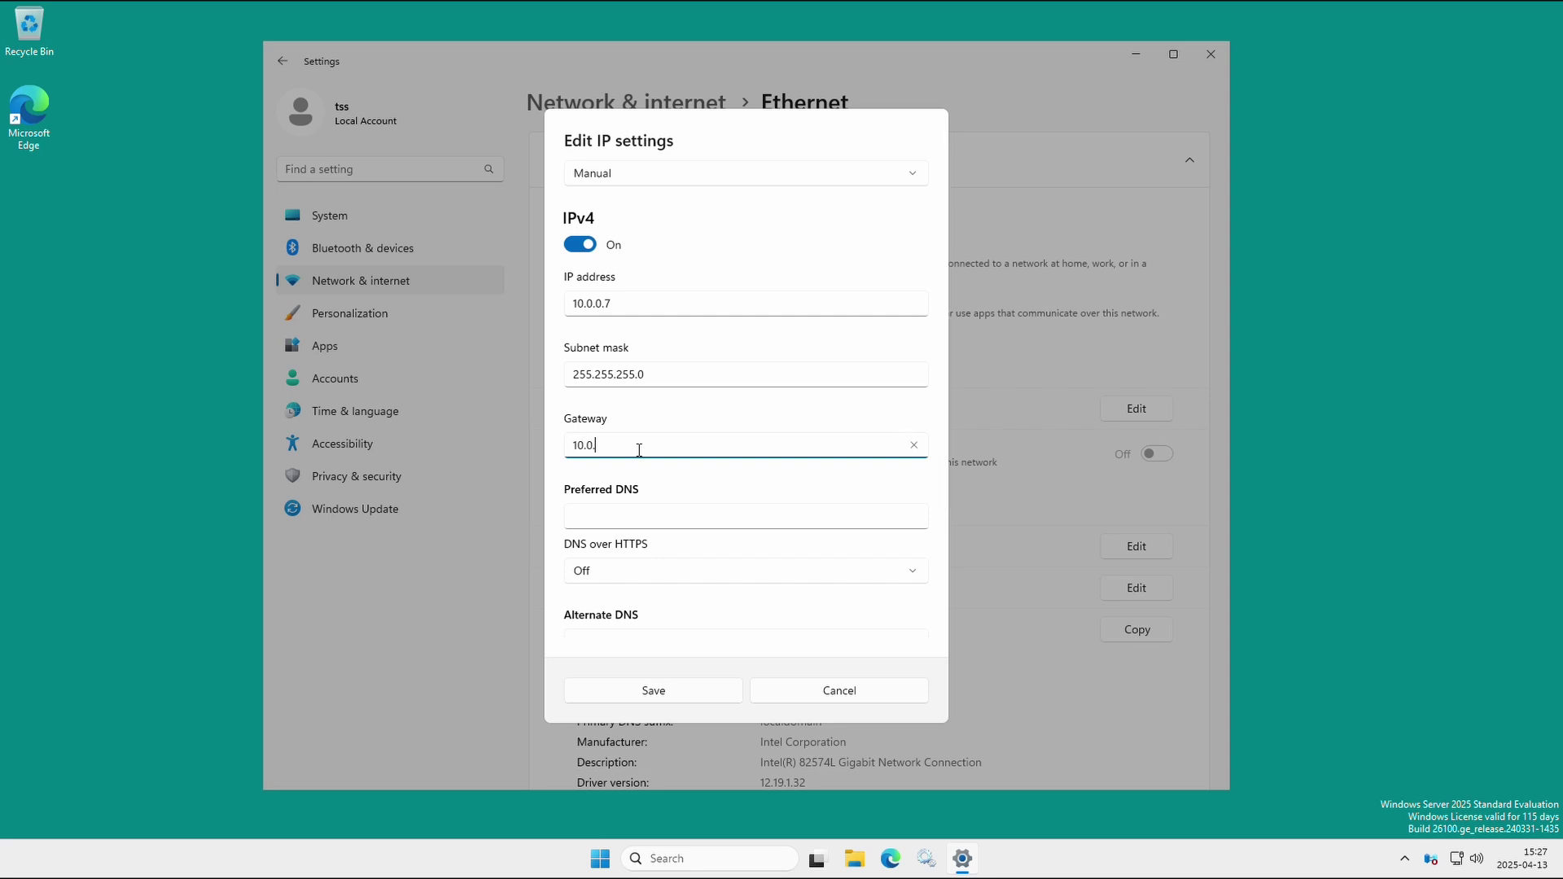
{"action": "type", "text": "0.2"}
{"action": "left_click", "coordinate": [606, 511]}
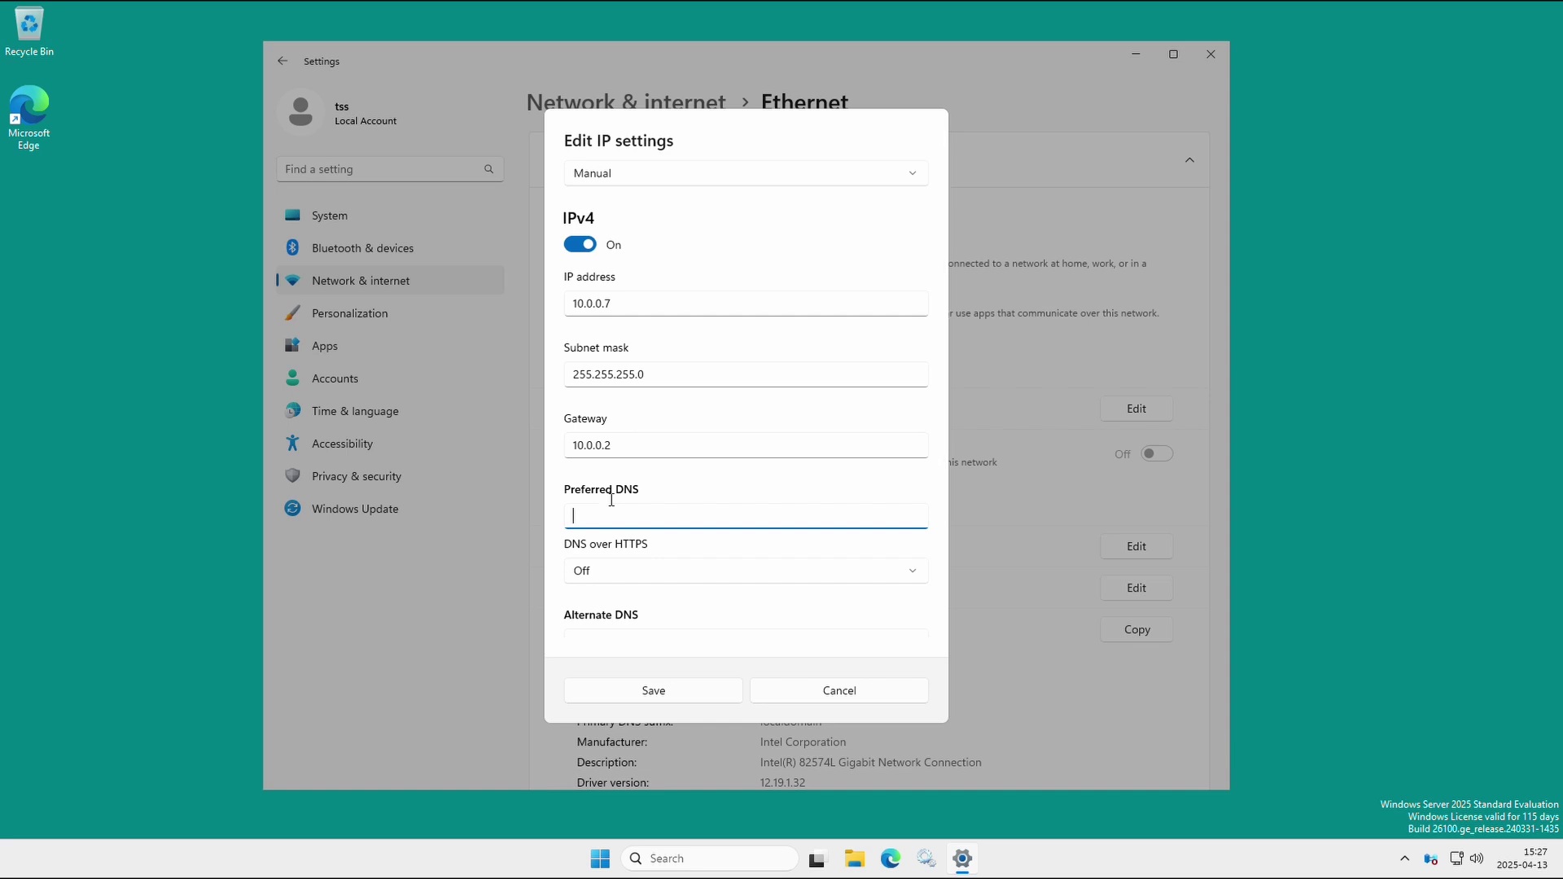
{"action": "key", "text": "shift+Tab"}
{"action": "key", "text": "ctrl+c"}
{"action": "left_click", "coordinate": [594, 514]}
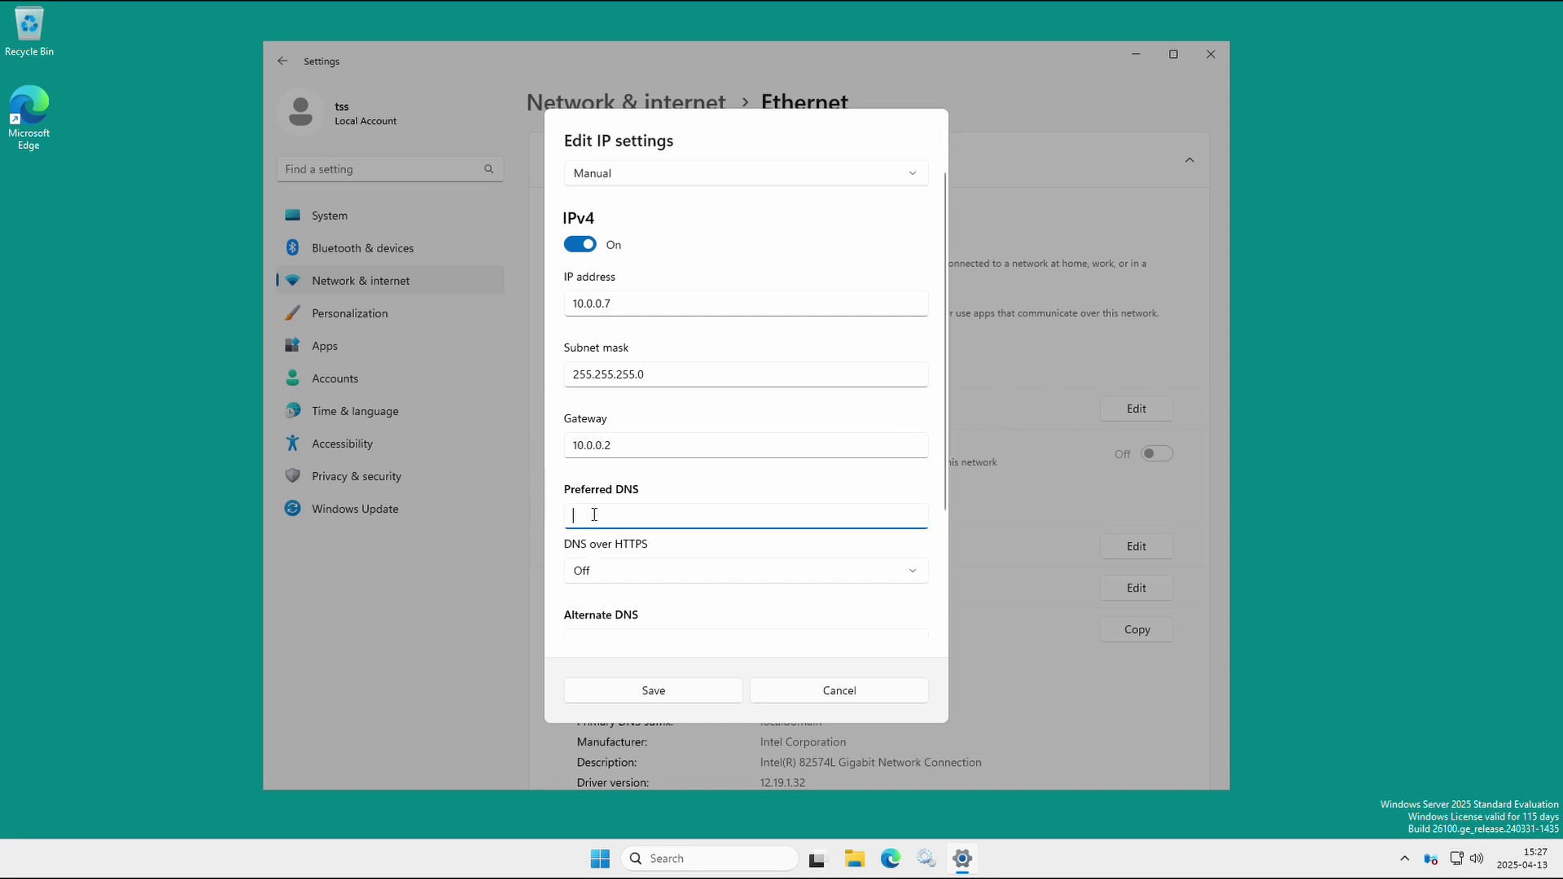
{"action": "key", "text": "ctrl+v"}
{"action": "left_click", "coordinate": [652, 694]}
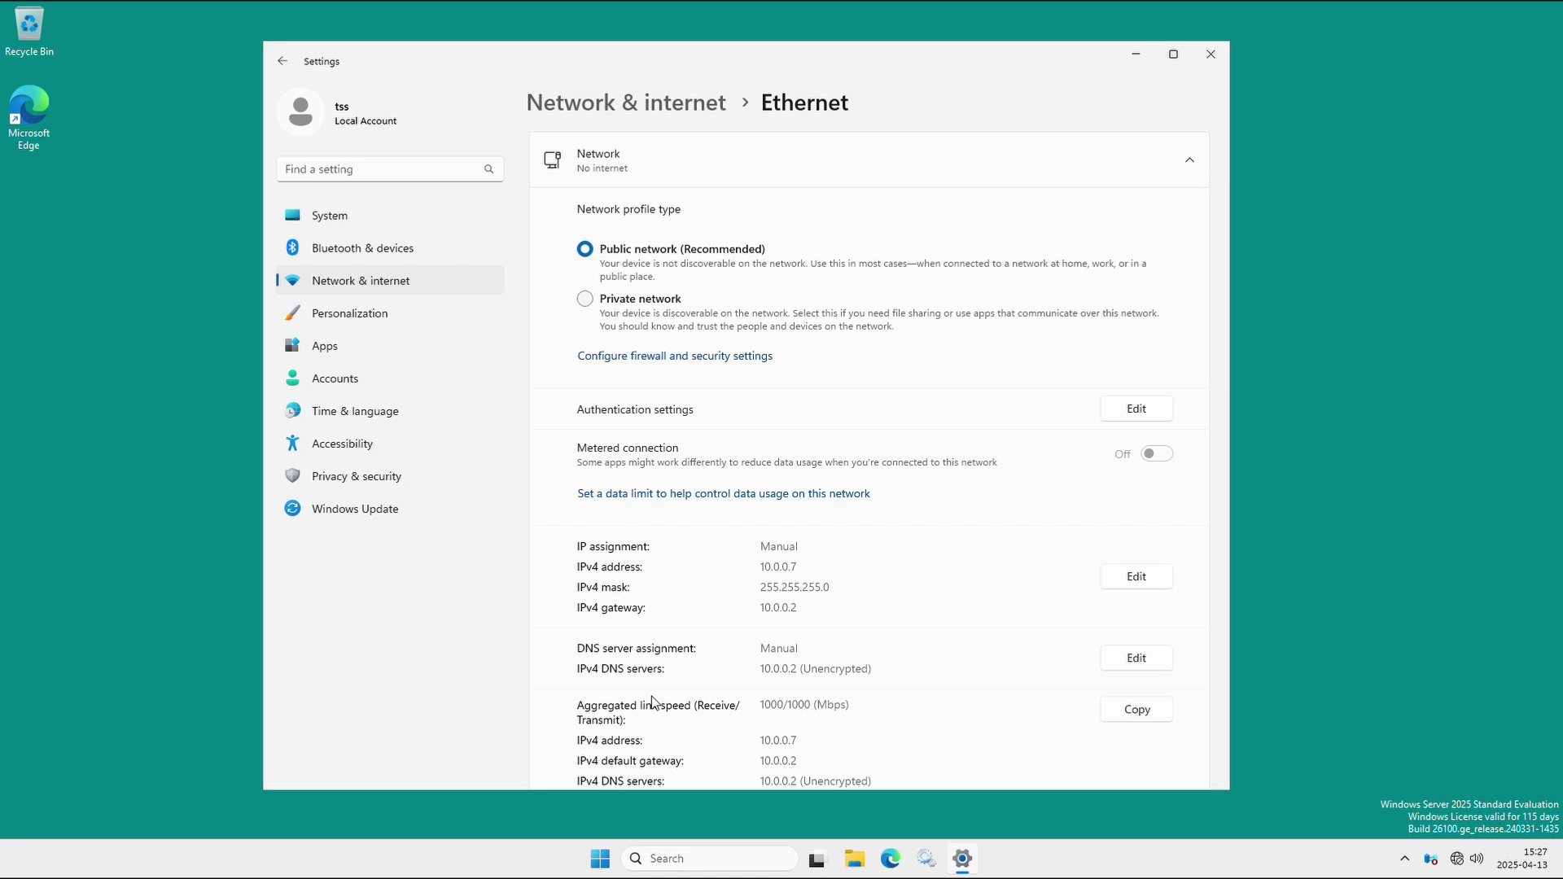
{"action": "mouse_move", "coordinate": [1456, 863]}
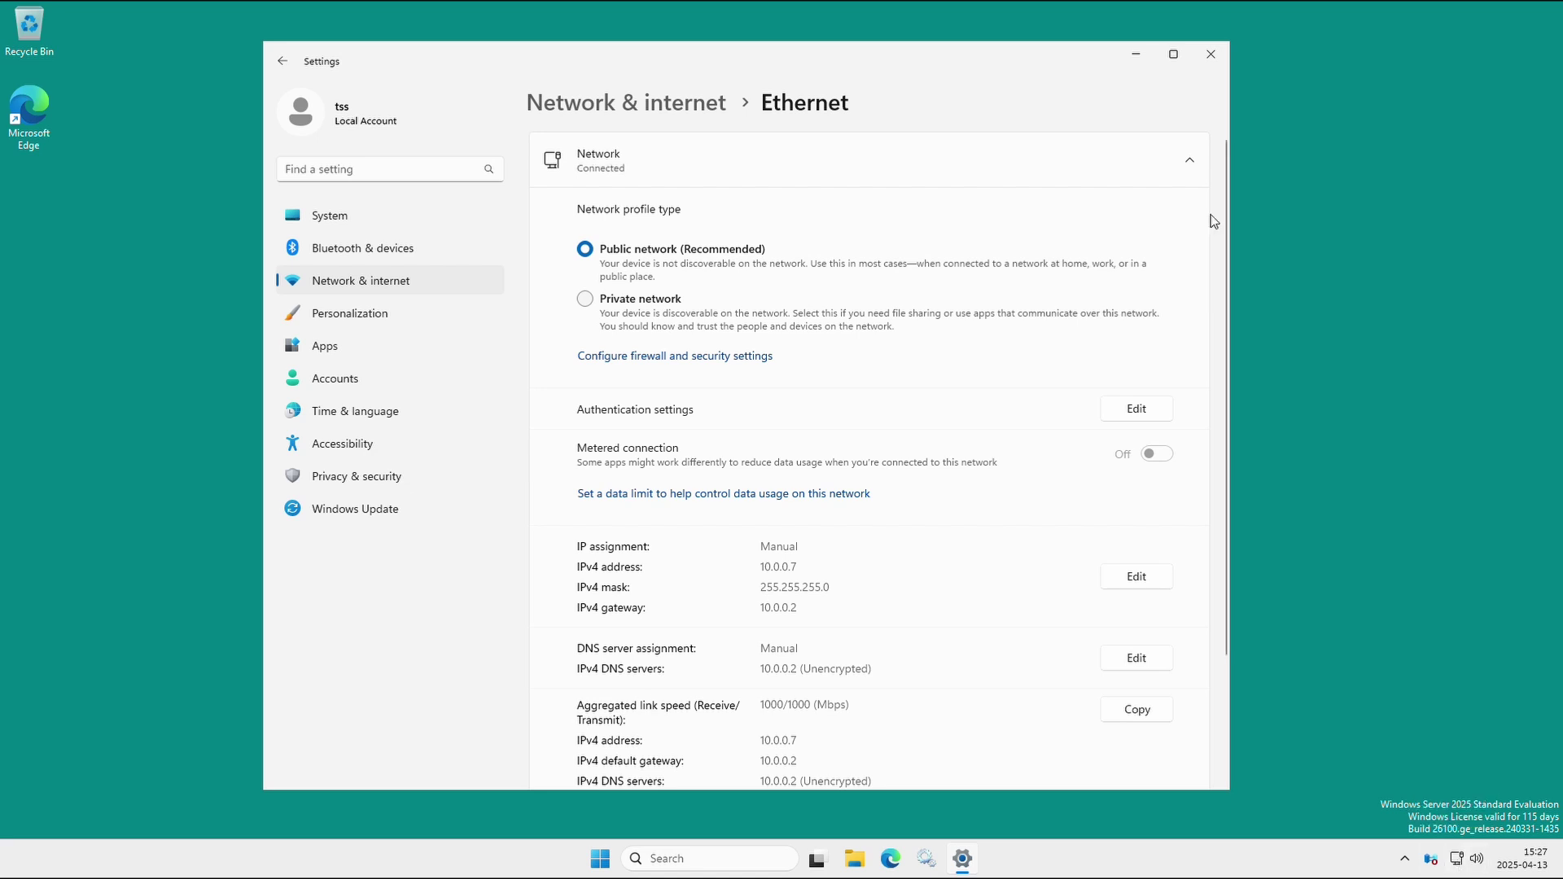
{"action": "left_click", "coordinate": [1211, 57]}
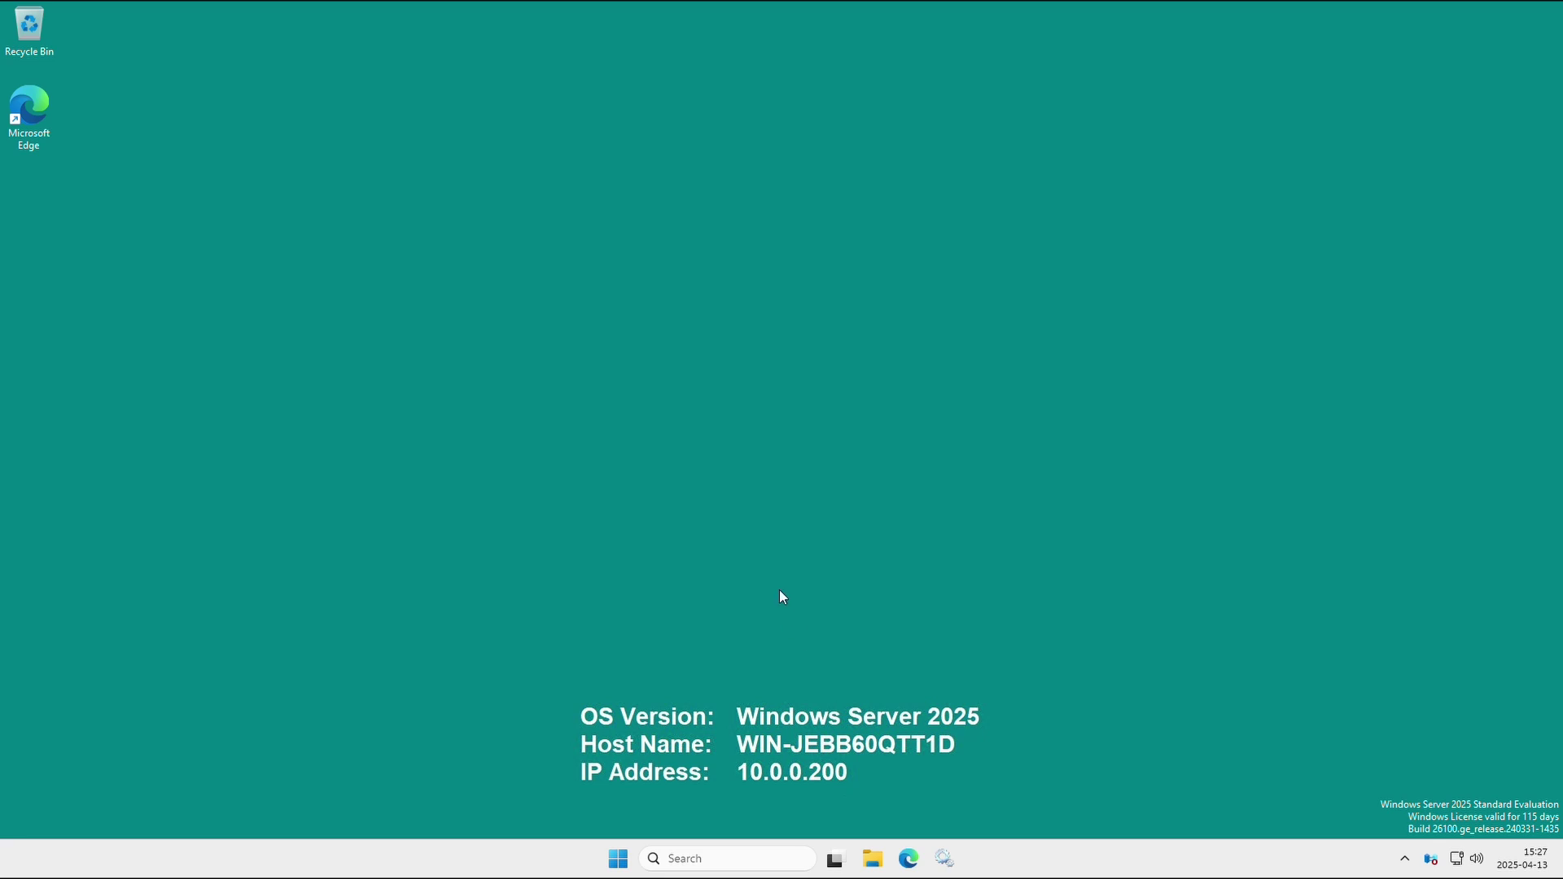
Run Bginfo64.exe from C:\BGInfo, apply it to the desktop, then close the folder.
{"action": "left_click", "coordinate": [398, 552]}
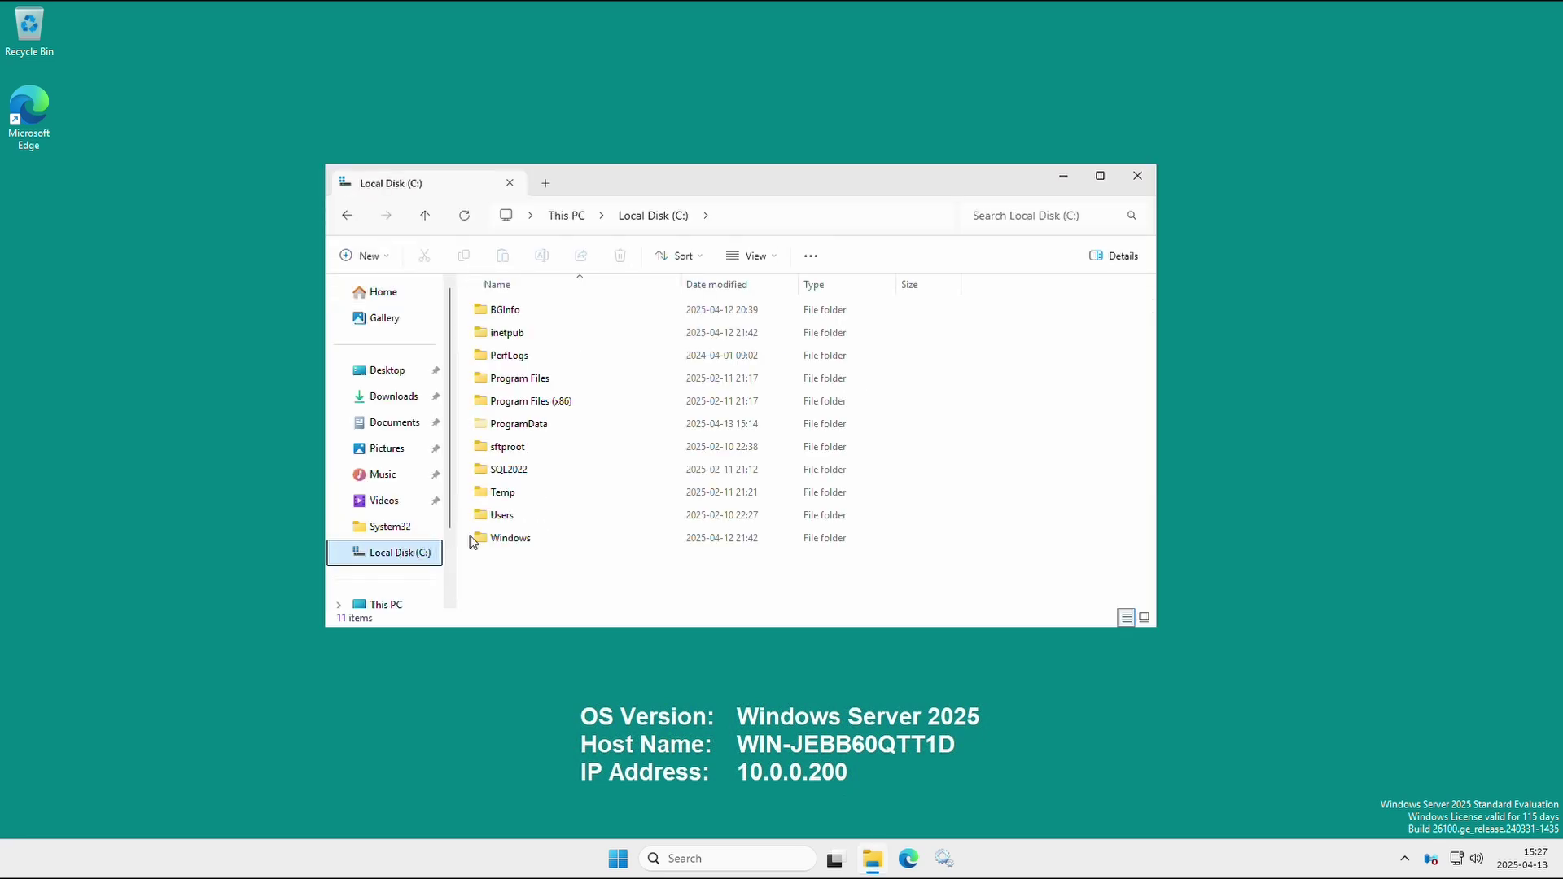
{"action": "double_click", "coordinate": [498, 313]}
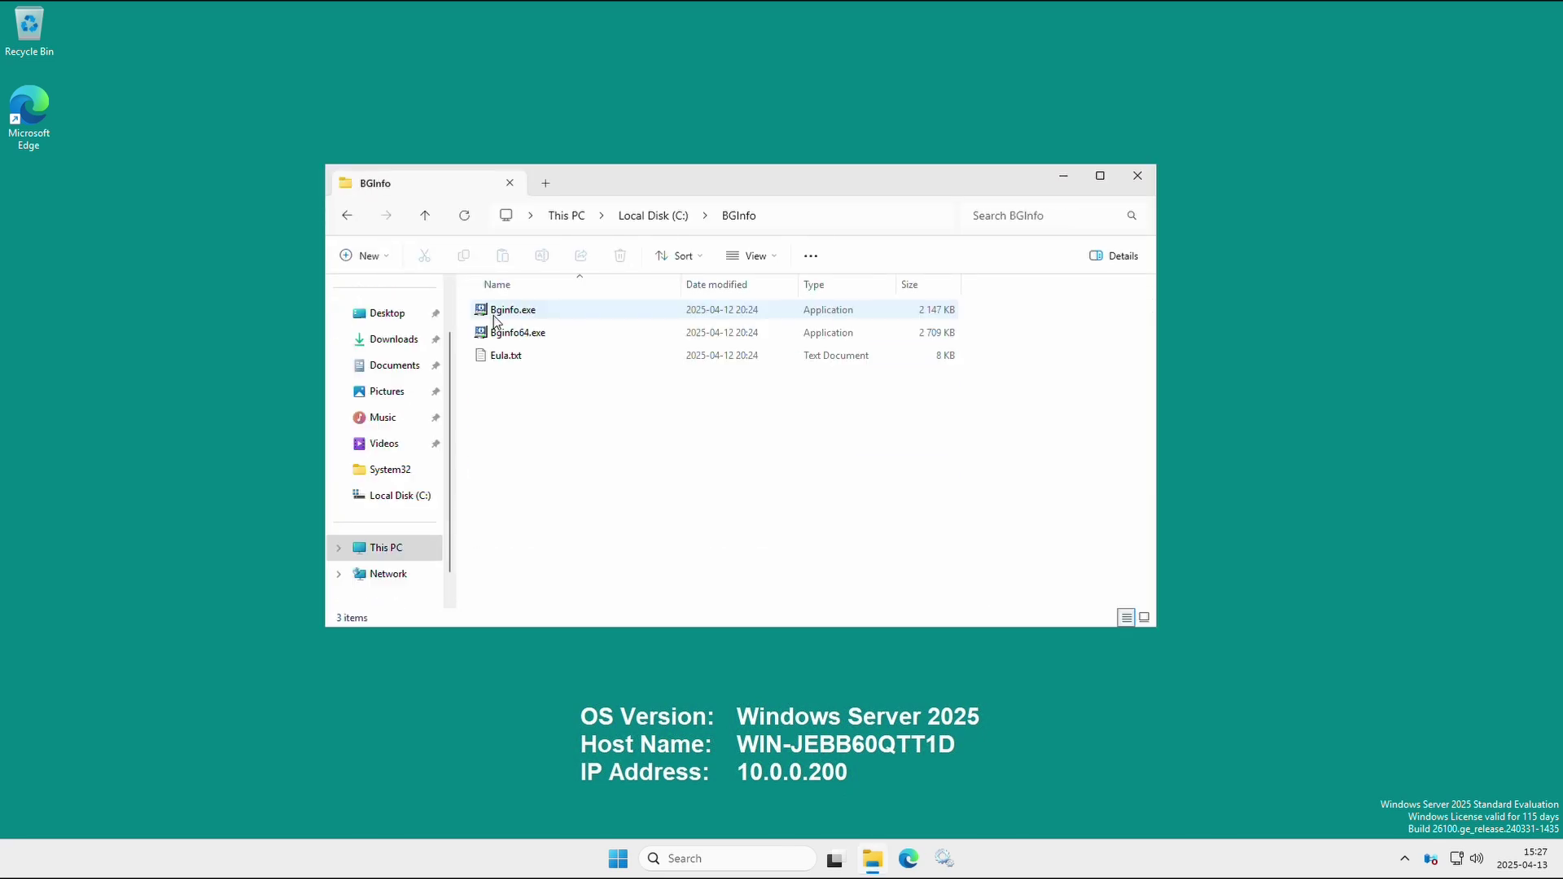
{"action": "double_click", "coordinate": [497, 334]}
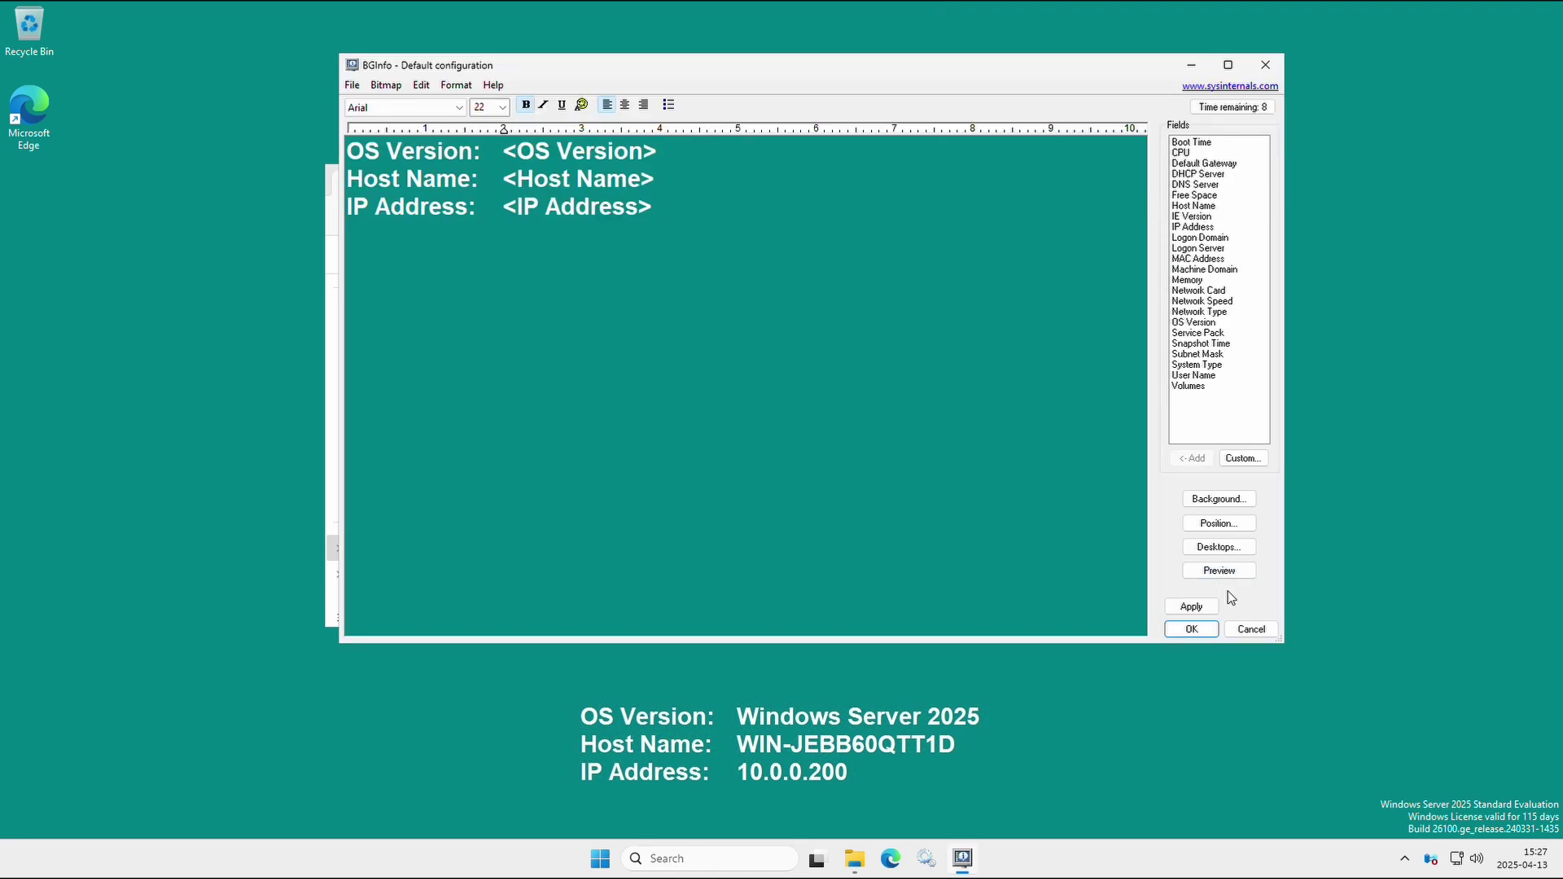
{"action": "left_click", "coordinate": [1191, 606]}
{"action": "left_click", "coordinate": [1198, 631]}
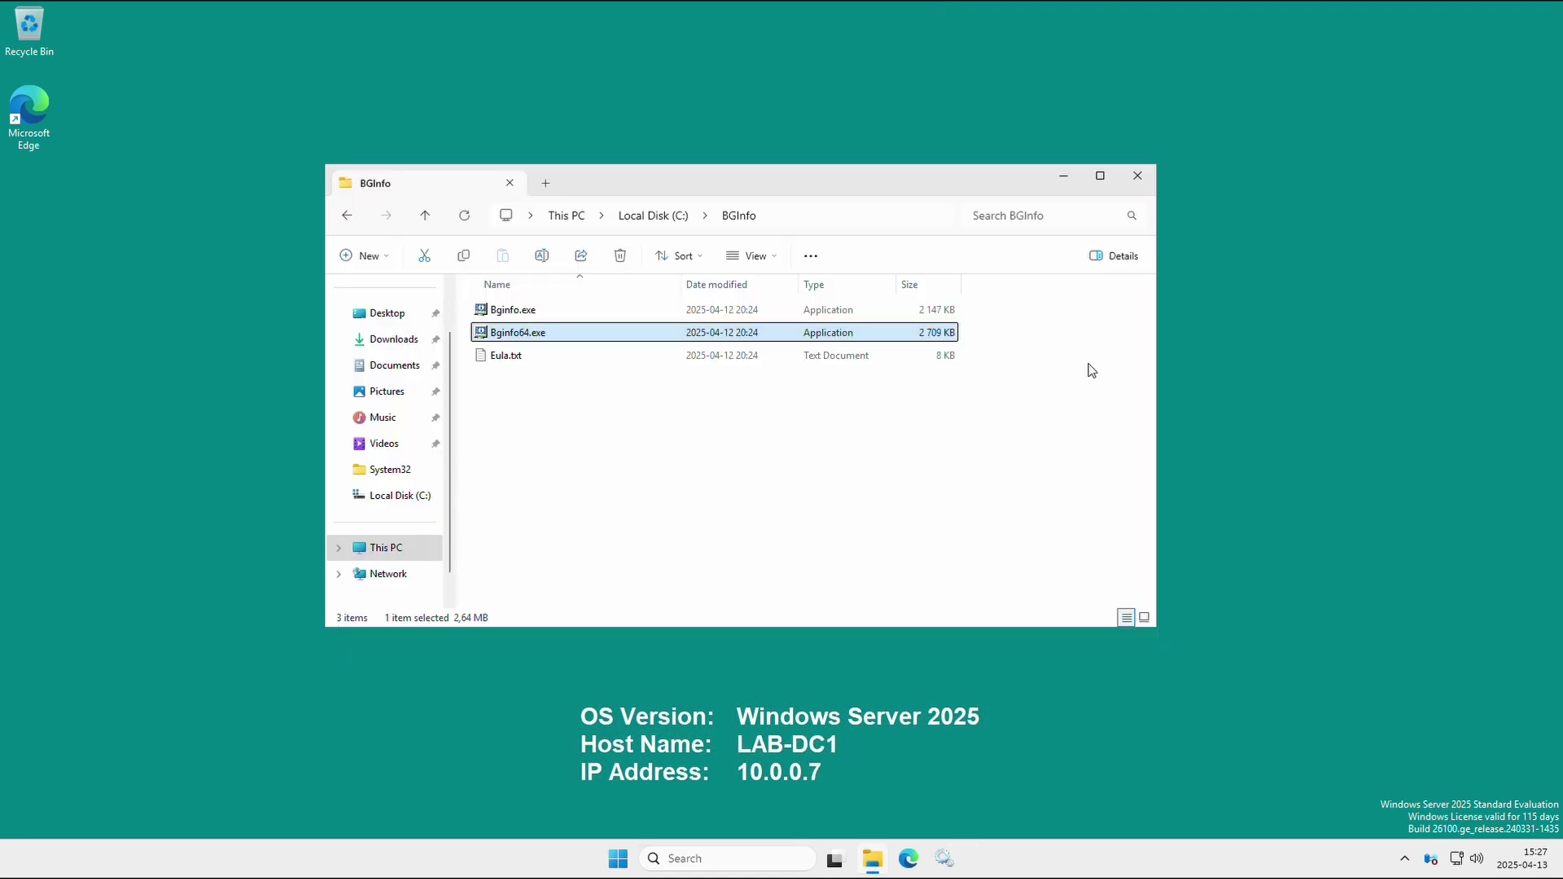
{"action": "left_click", "coordinate": [1137, 175]}
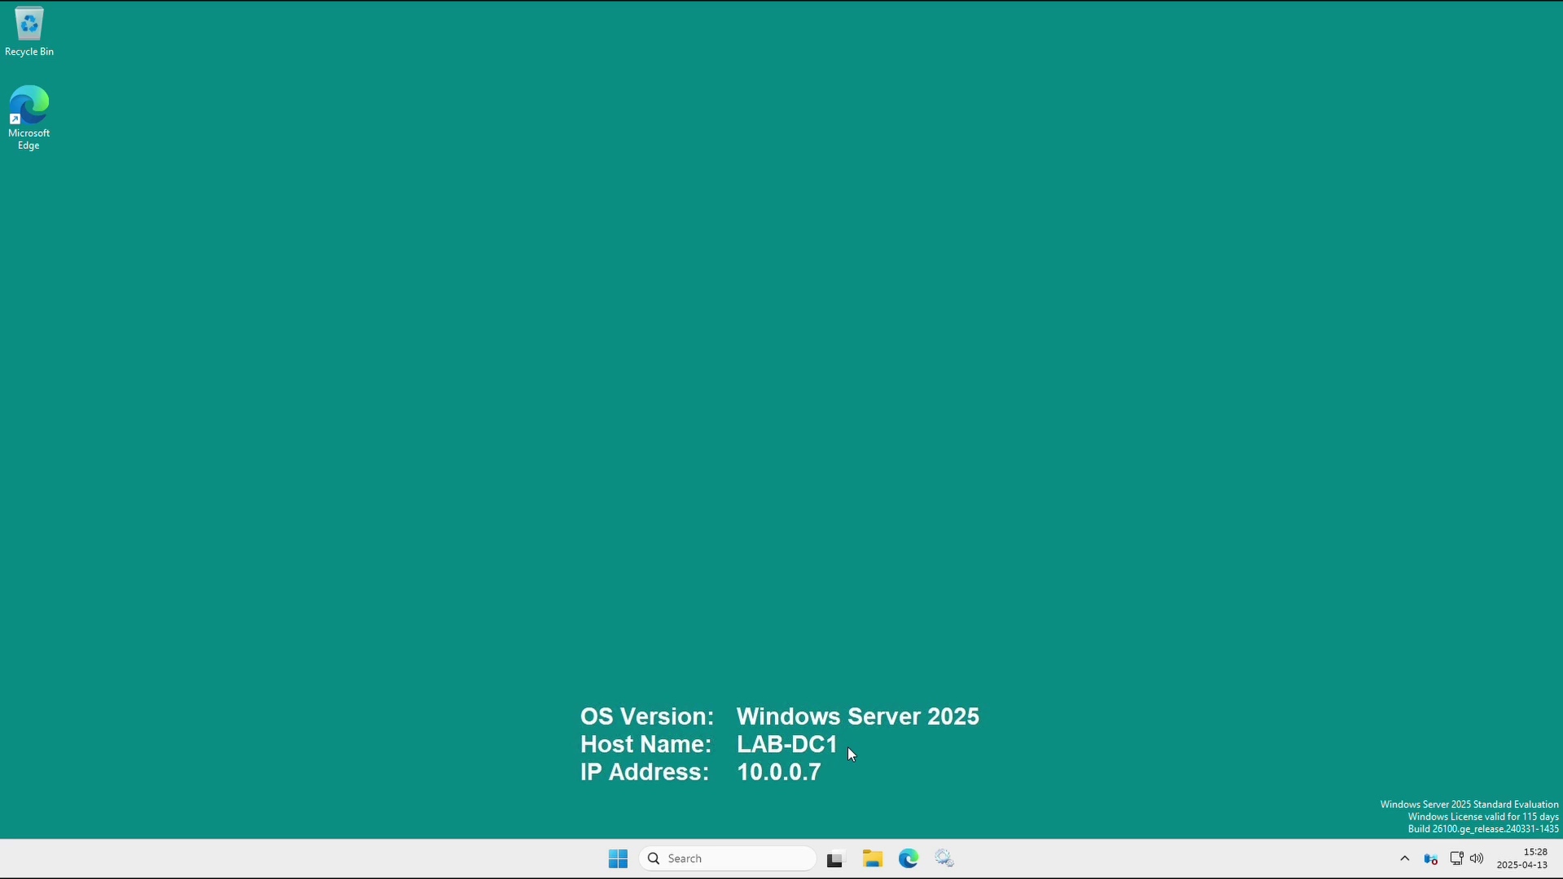
Launch Server Manager, dismiss the inventory notice, and start Add roles and features.
{"action": "left_click", "coordinate": [619, 857]}
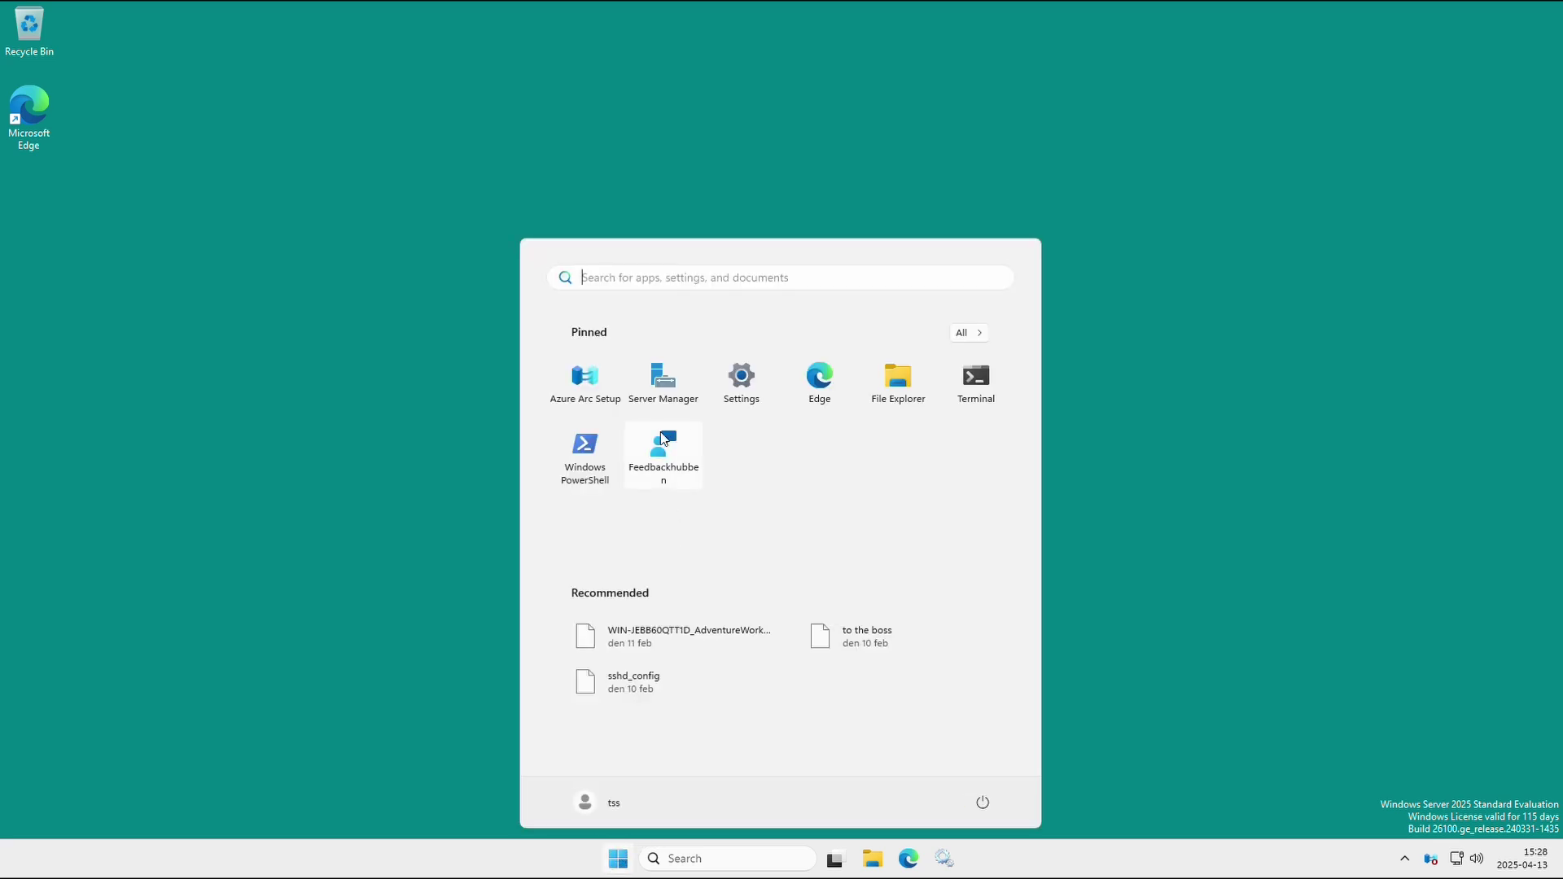
{"action": "left_click", "coordinate": [662, 397]}
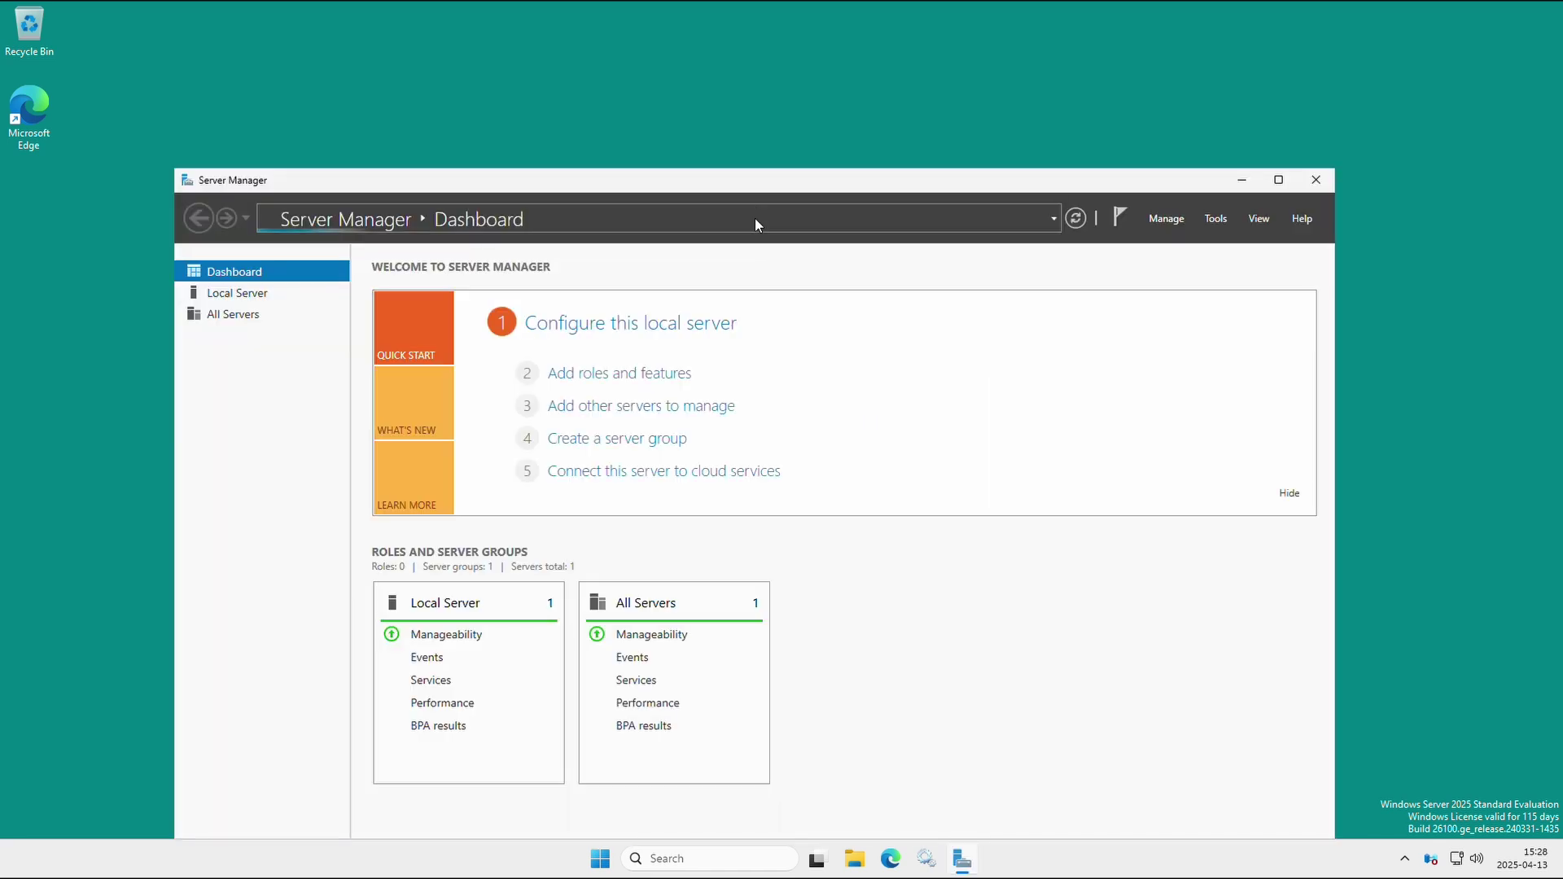
{"action": "left_click_drag", "start_coordinate": [750, 177], "coordinate": [765, 90]}
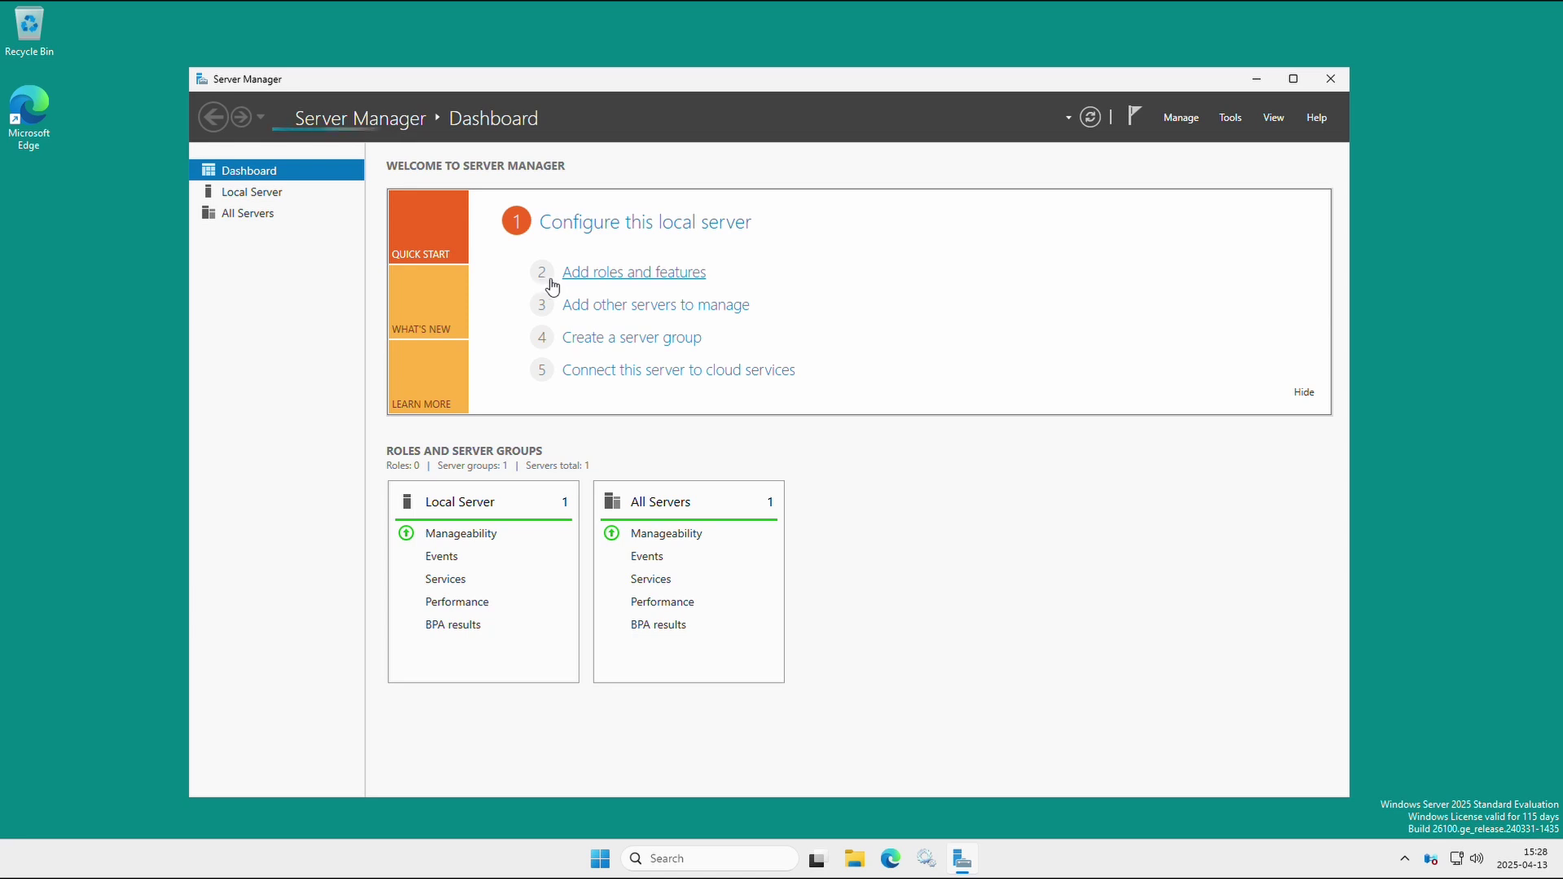
{"action": "left_click", "coordinate": [642, 277]}
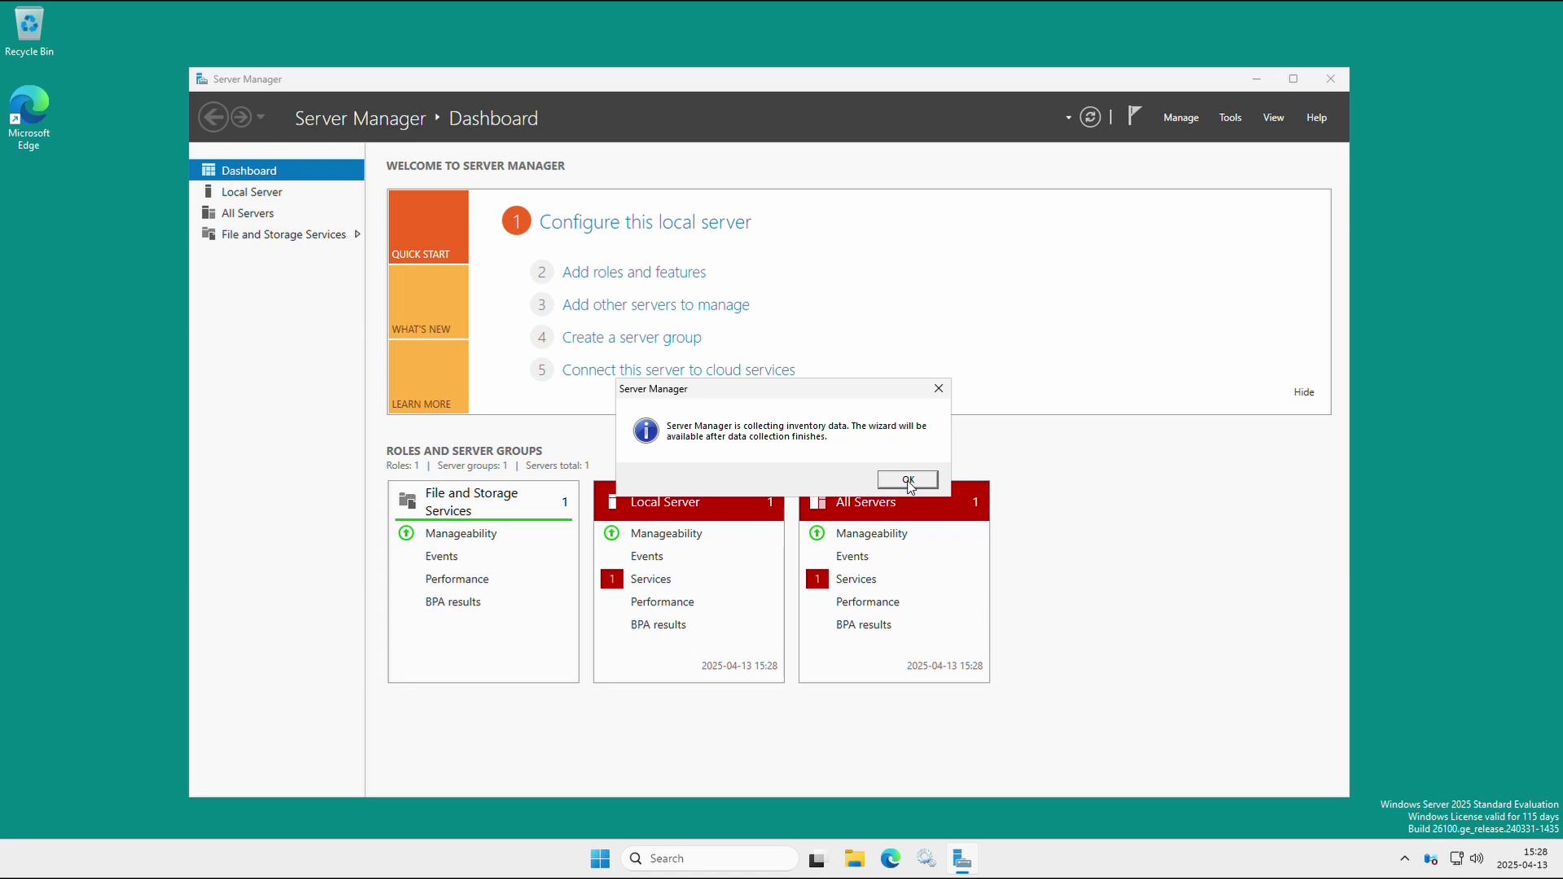
{"action": "left_click", "coordinate": [908, 481]}
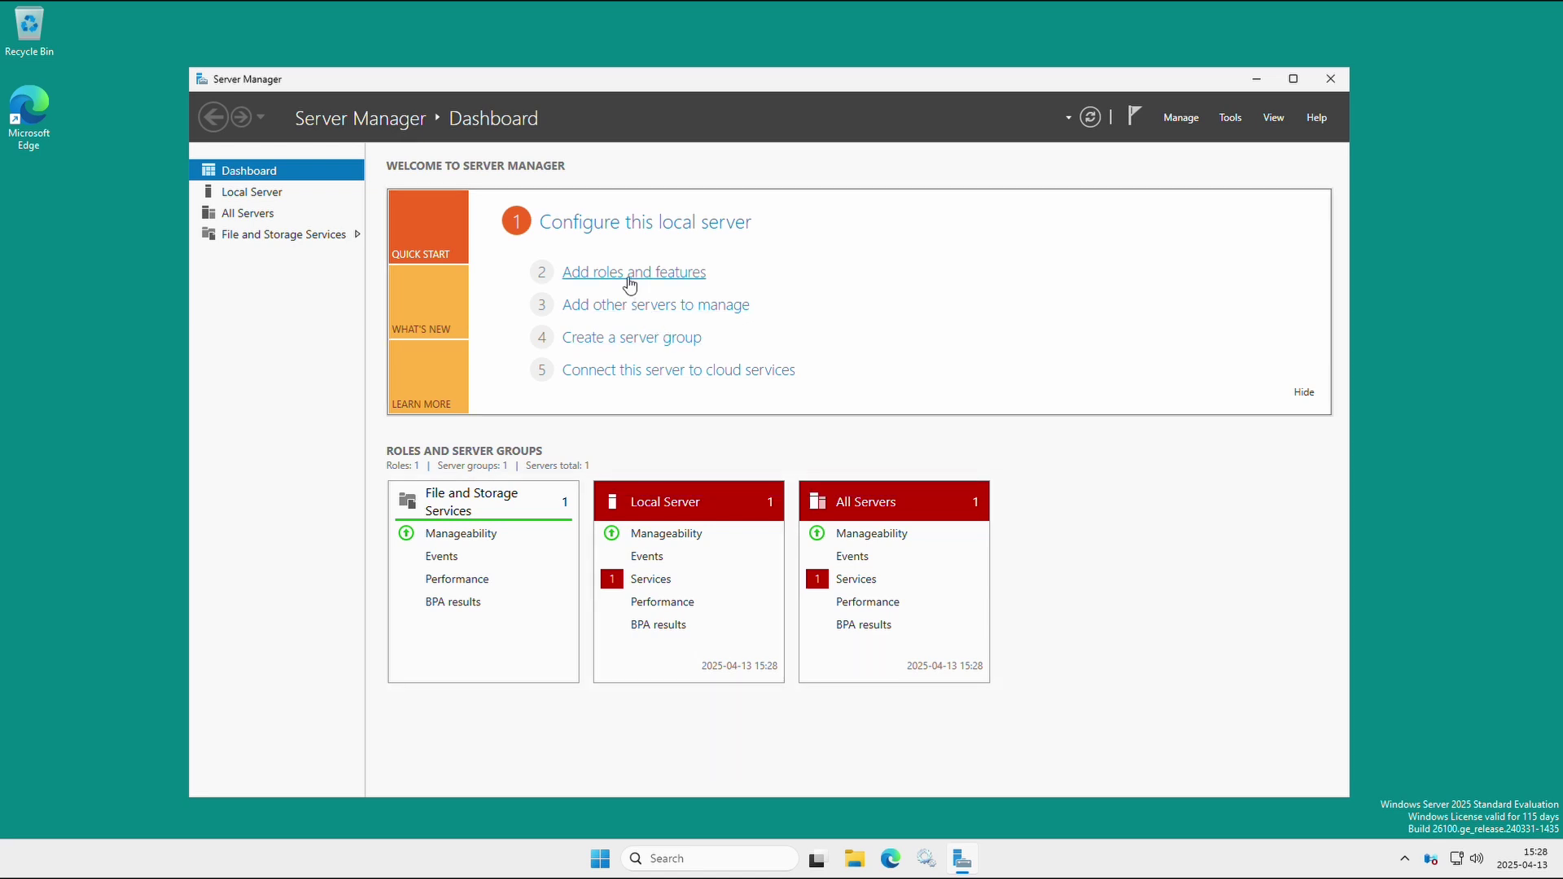
{"action": "left_click", "coordinate": [630, 281]}
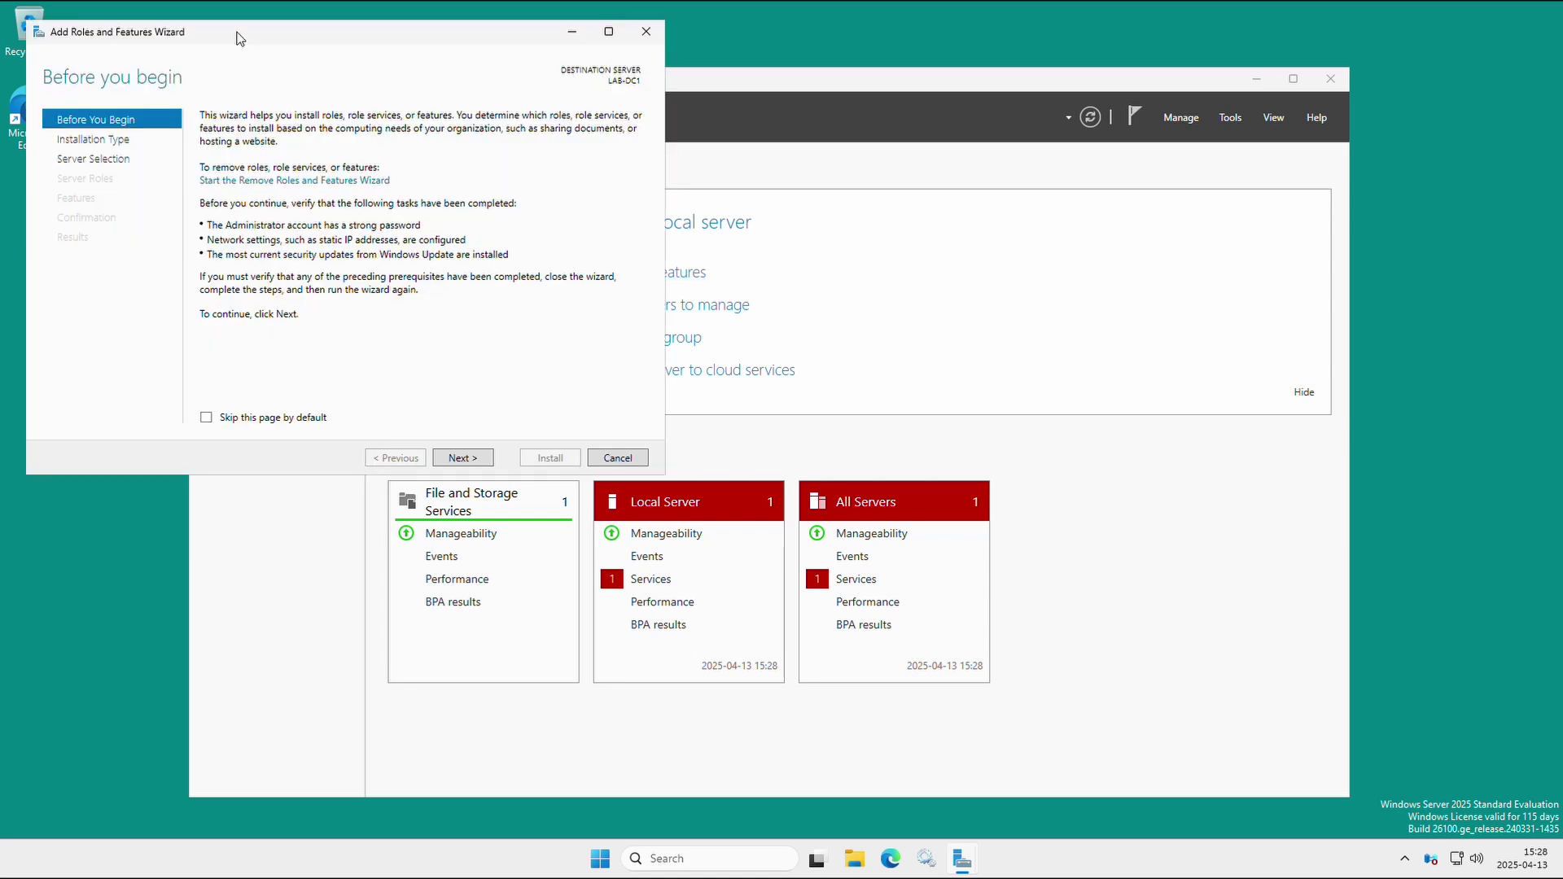
Centre the wizard, then open Computer Management from the Start button's right-click menu and centre it.
{"action": "left_click_drag", "start_coordinate": [237, 35], "coordinate": [719, 192]}
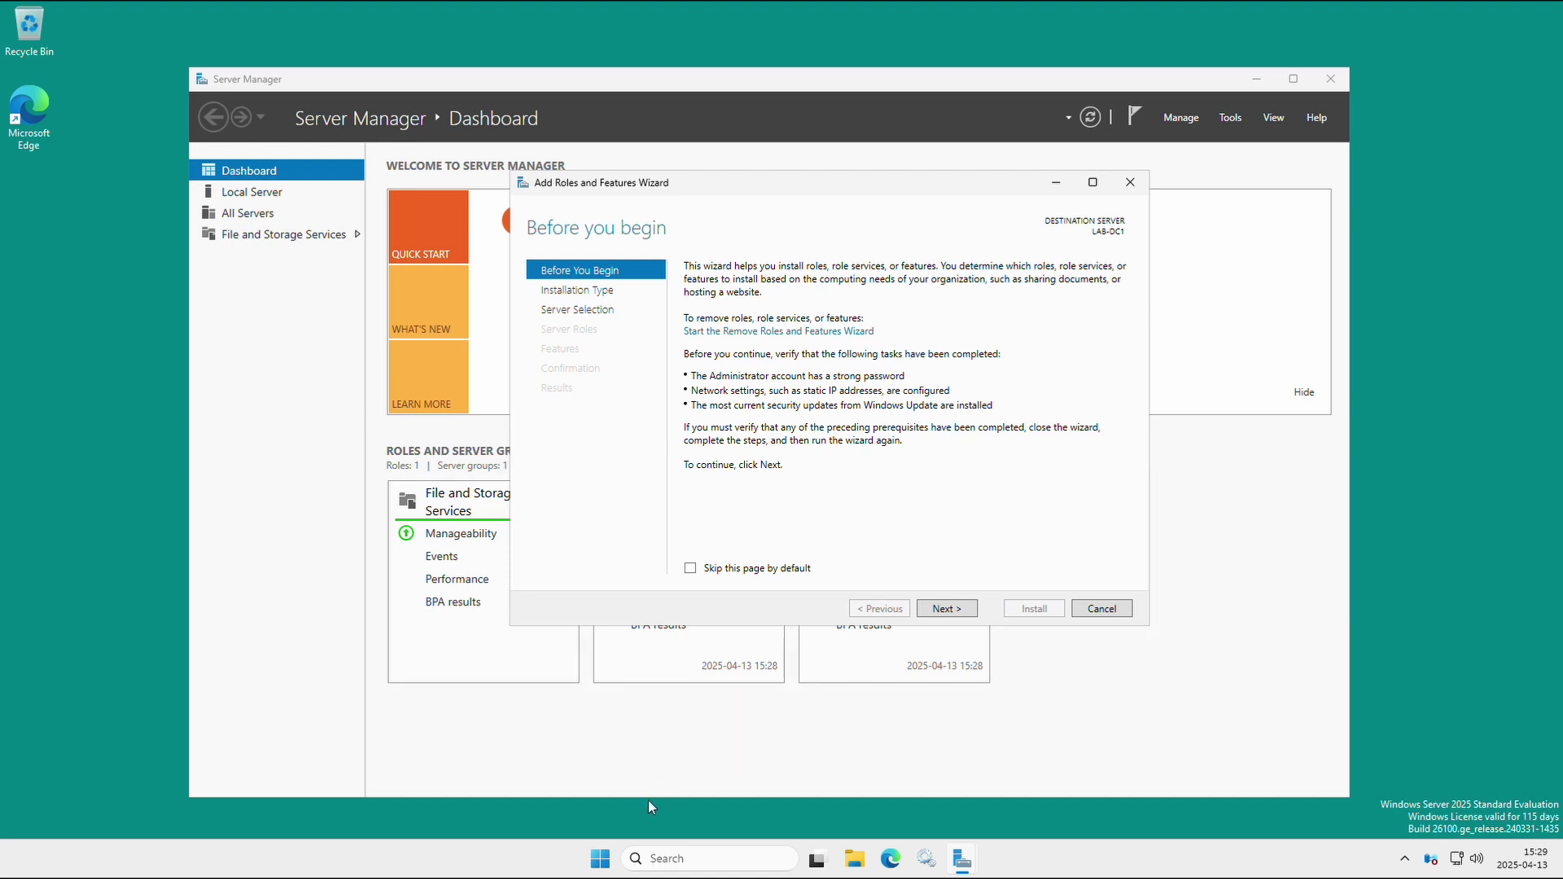
{"action": "left_click", "coordinate": [603, 861]}
{"action": "right_click", "coordinate": [603, 861]}
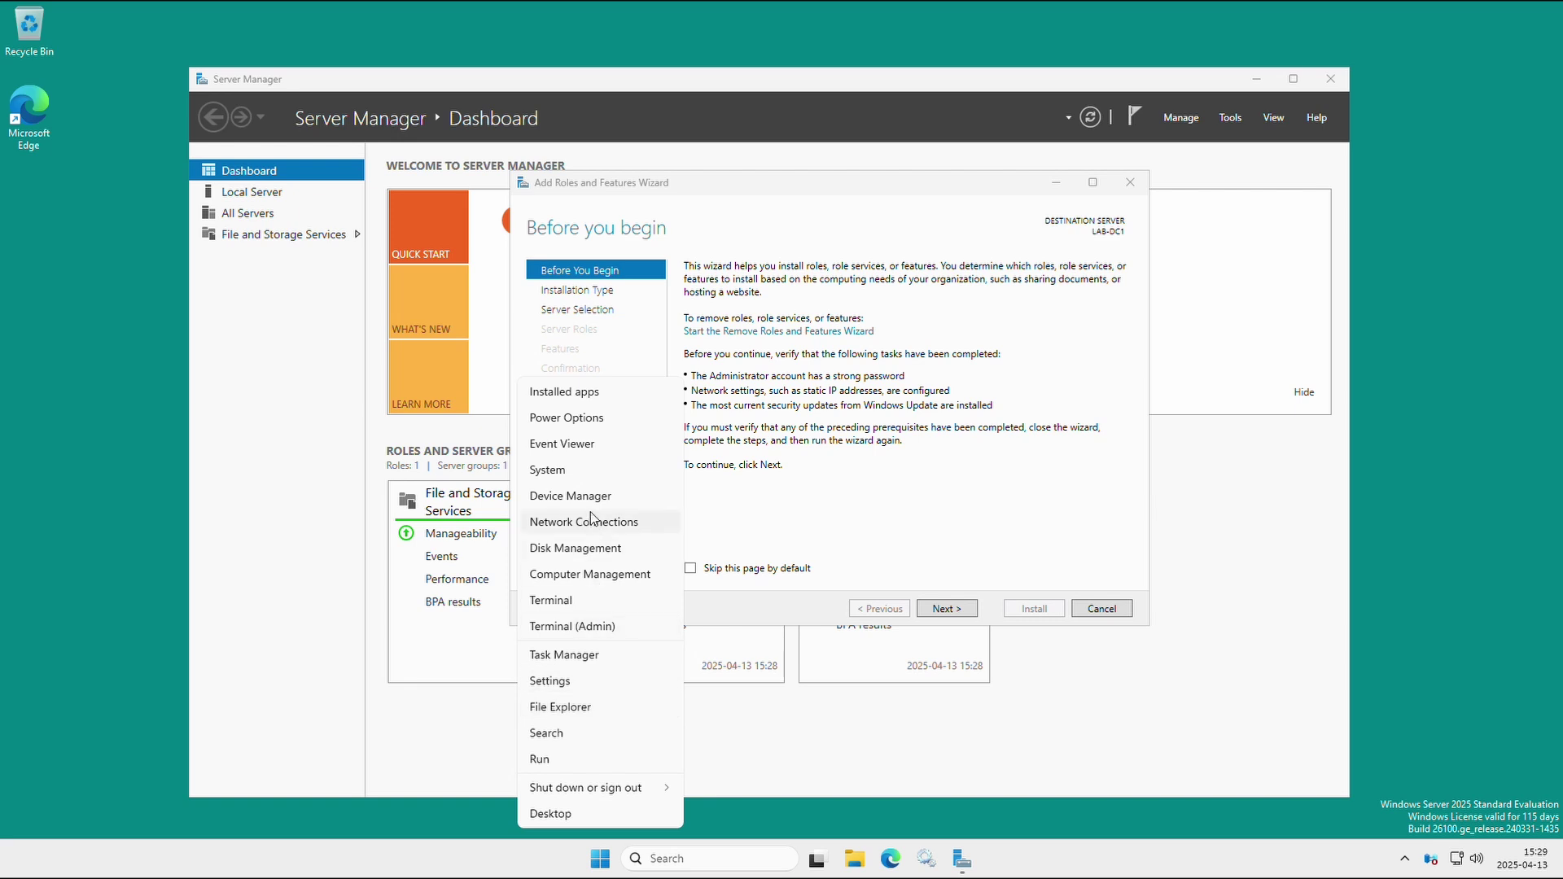
{"action": "left_click", "coordinate": [598, 574]}
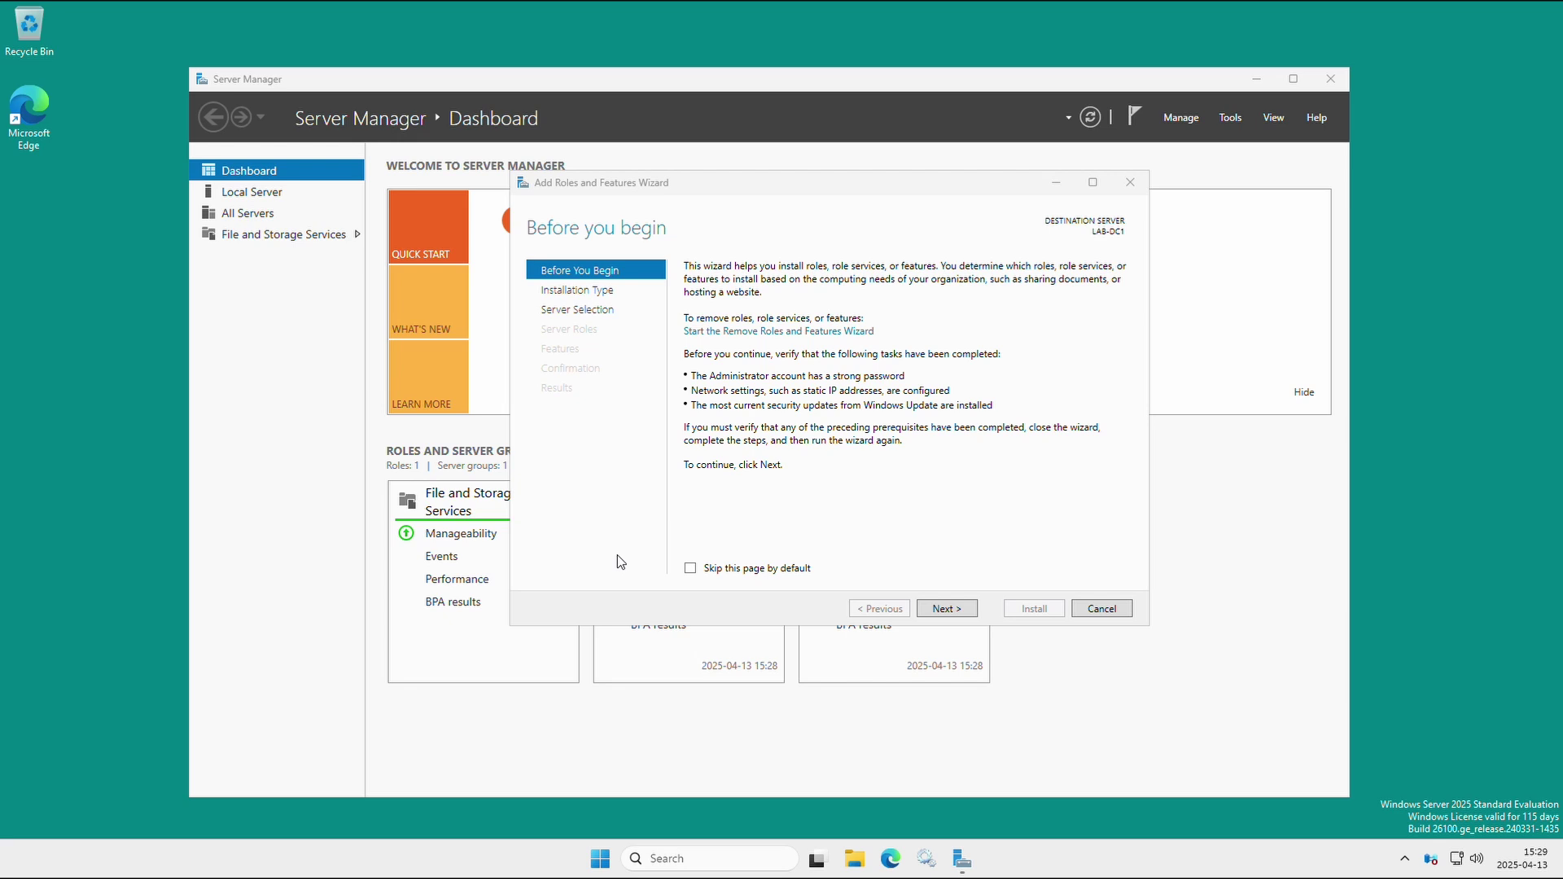
{"action": "left_click_drag", "start_coordinate": [331, 24], "coordinate": [713, 136]}
Select Local Users and Groups, widen the tree, open the Users folder and inspect an account.
{"action": "left_click", "coordinate": [491, 273]}
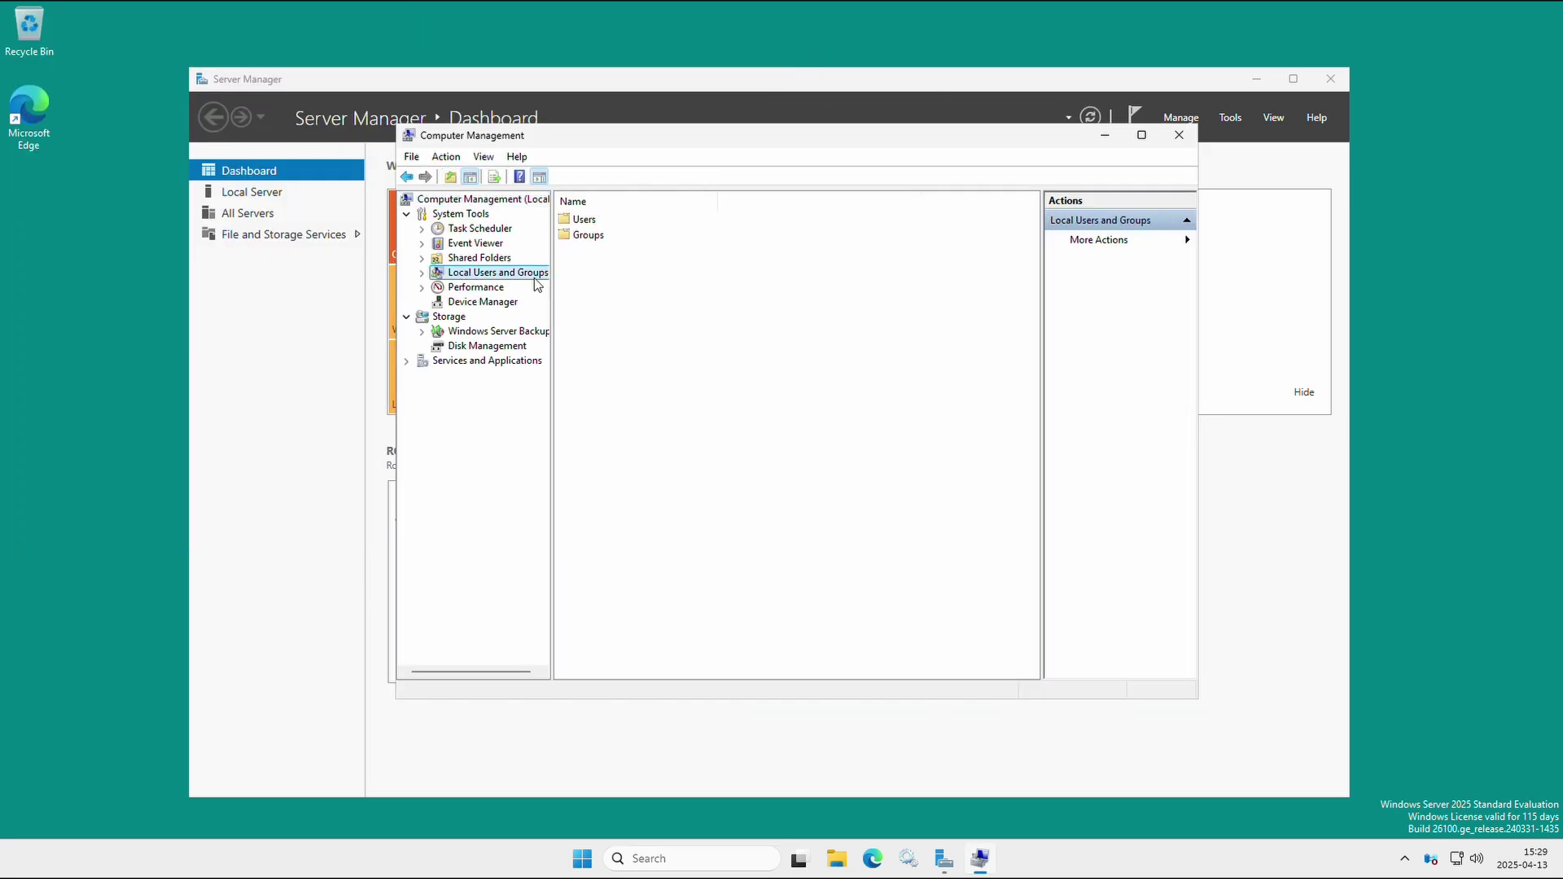
{"action": "left_click_drag", "start_coordinate": [555, 291], "coordinate": [567, 291]}
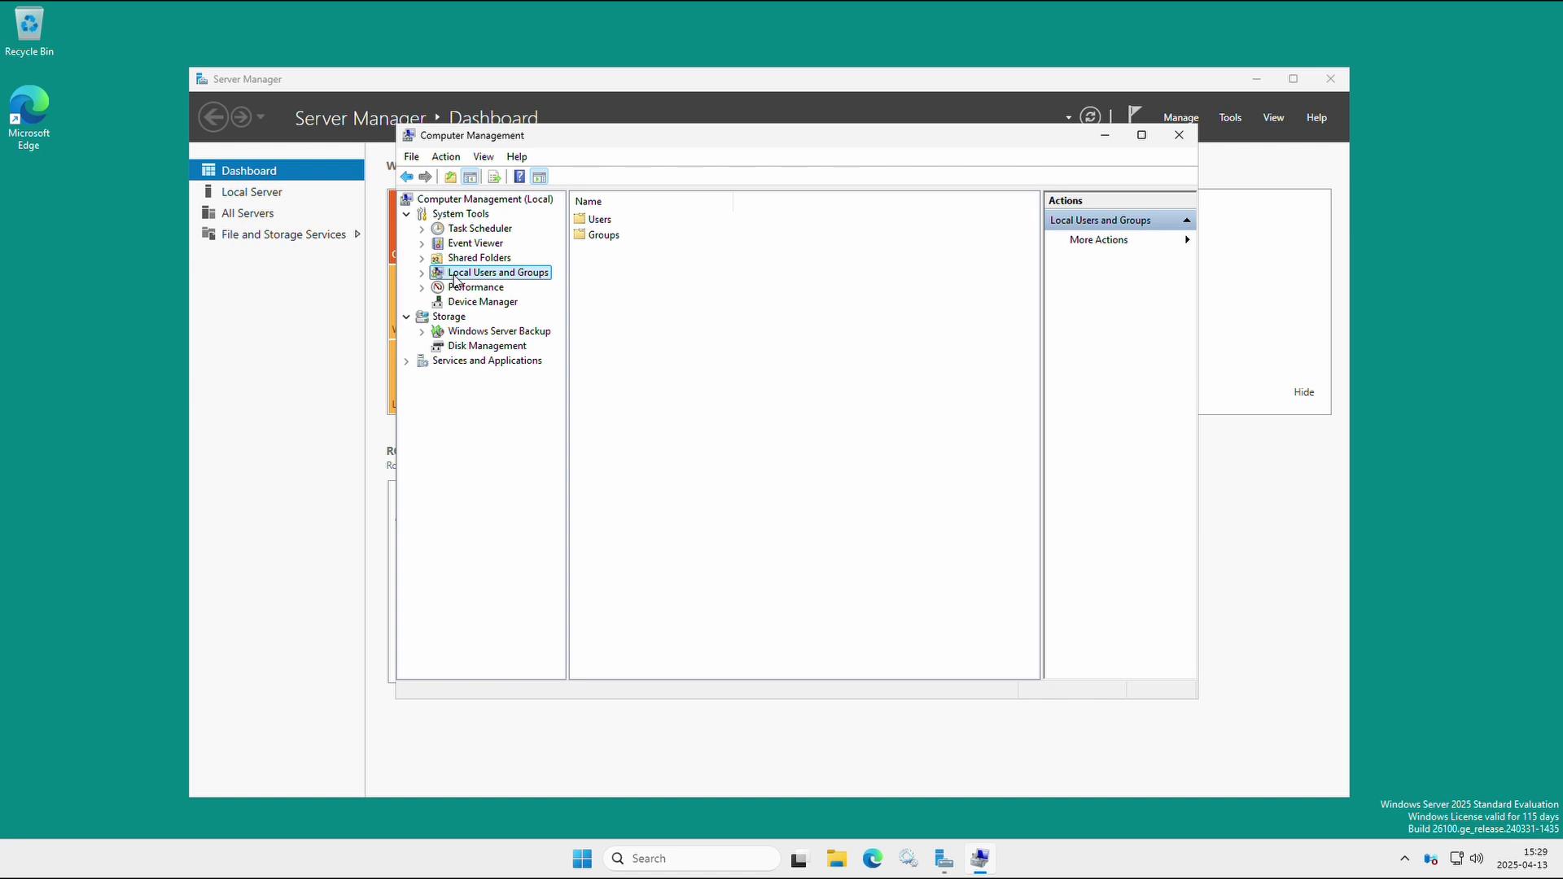
{"action": "double_click", "coordinate": [584, 224]}
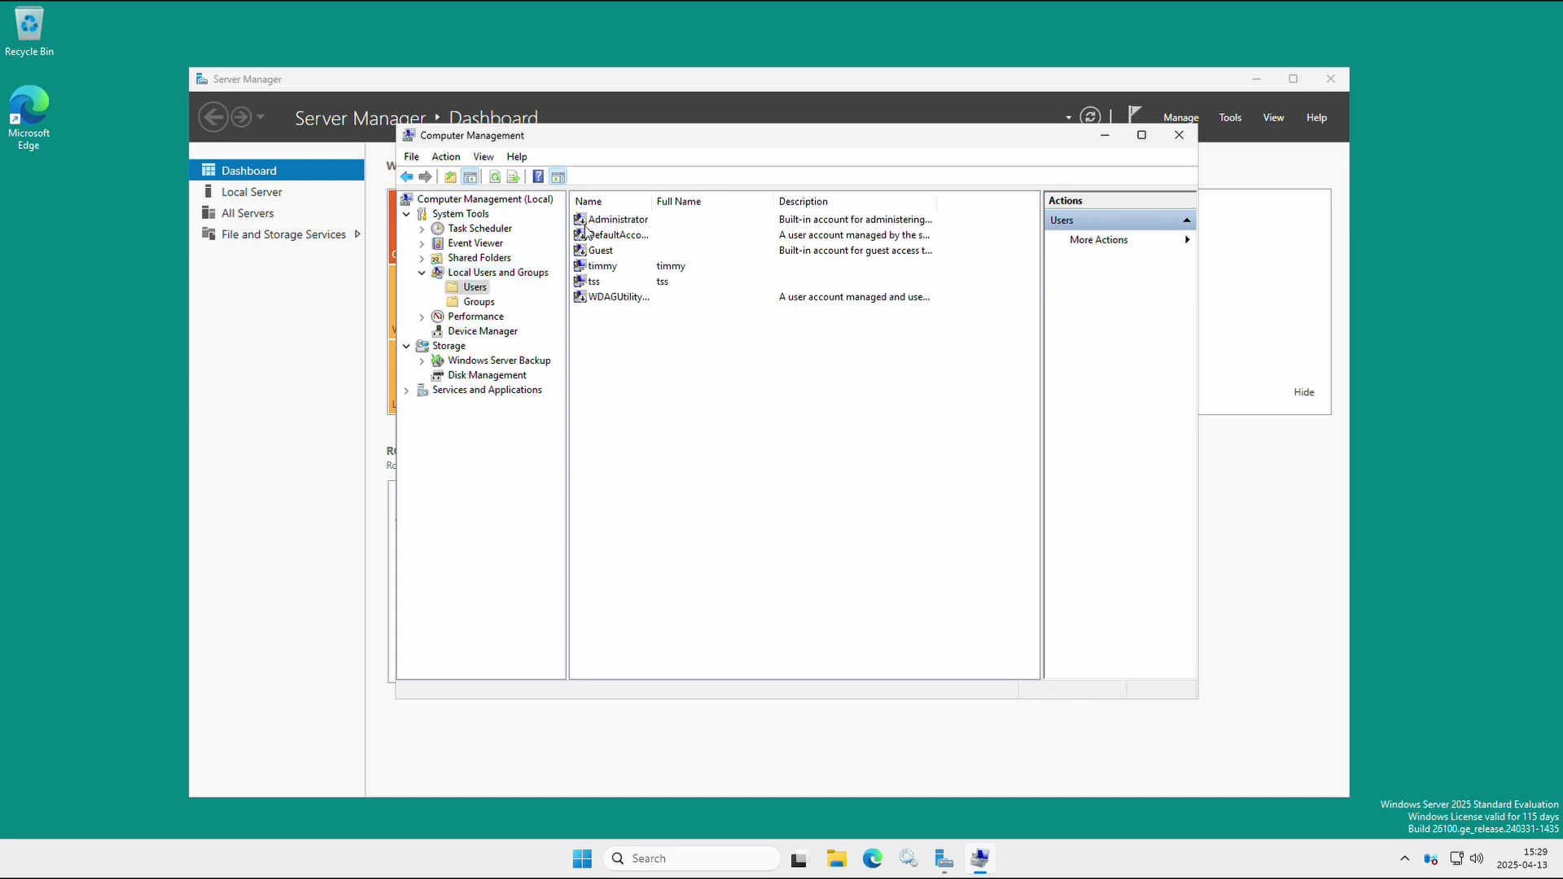
{"action": "left_click", "coordinate": [596, 283]}
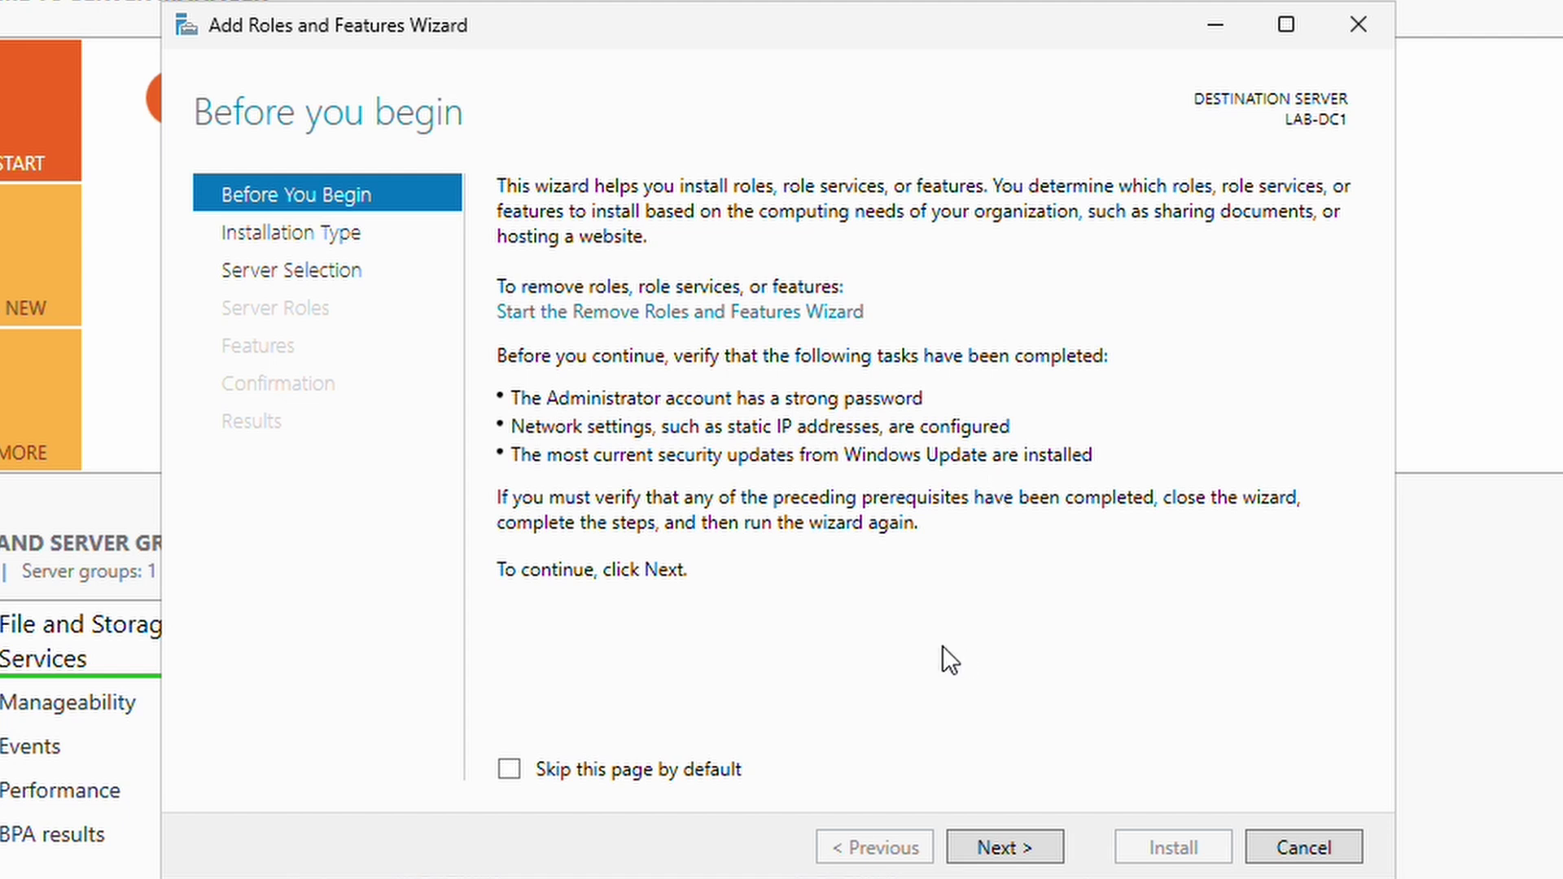
Keep role-based installation with LAB-DC1 as the destination server and reach the server roles list.
{"action": "left_click", "coordinate": [1000, 846]}
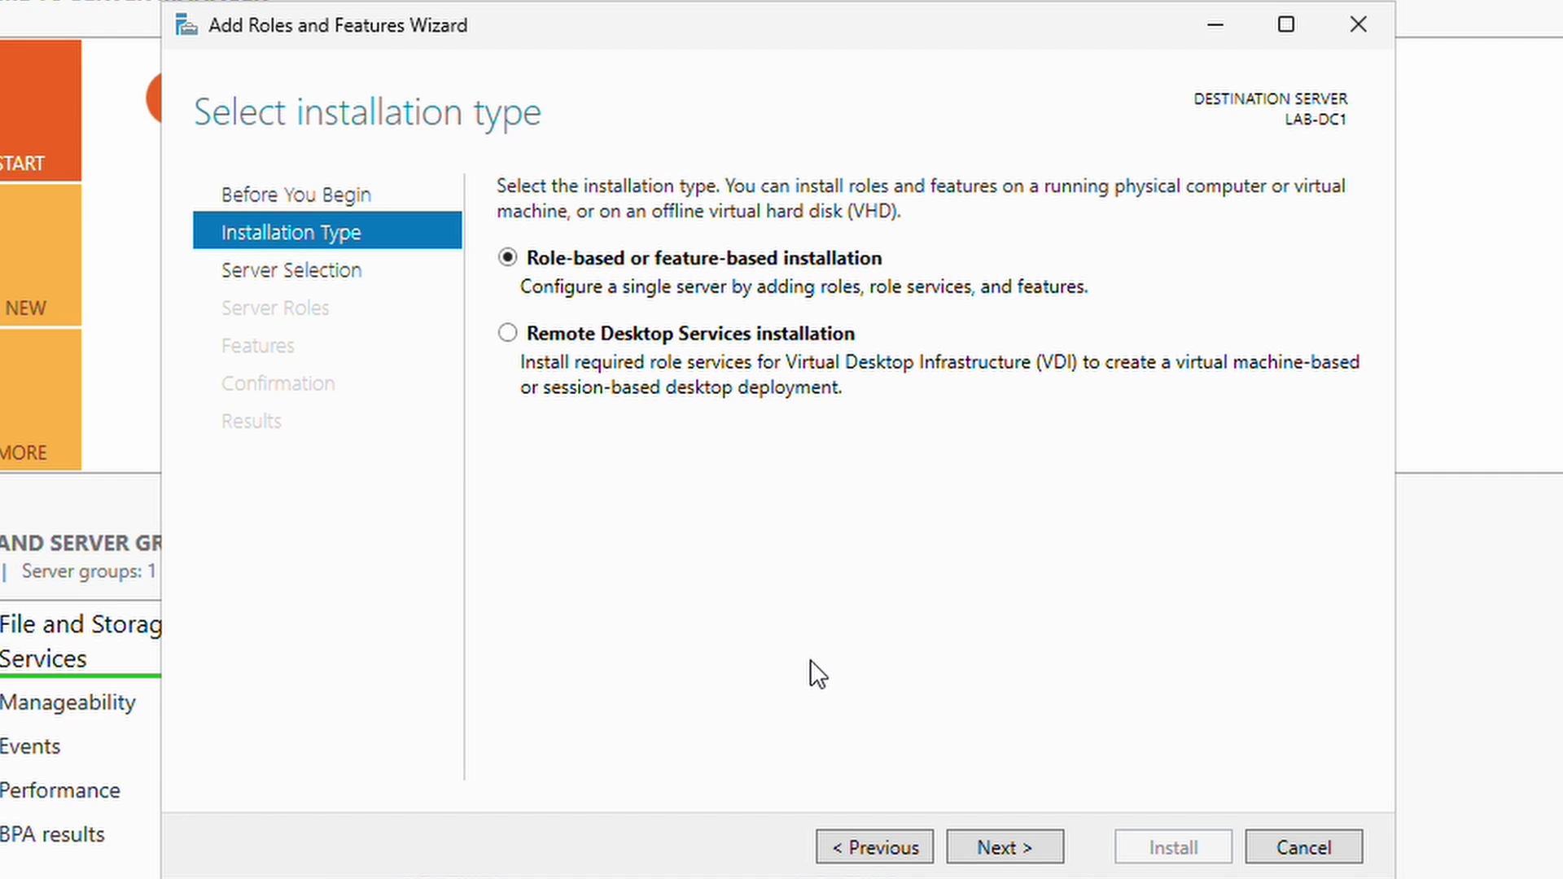
{"action": "left_click", "coordinate": [994, 839]}
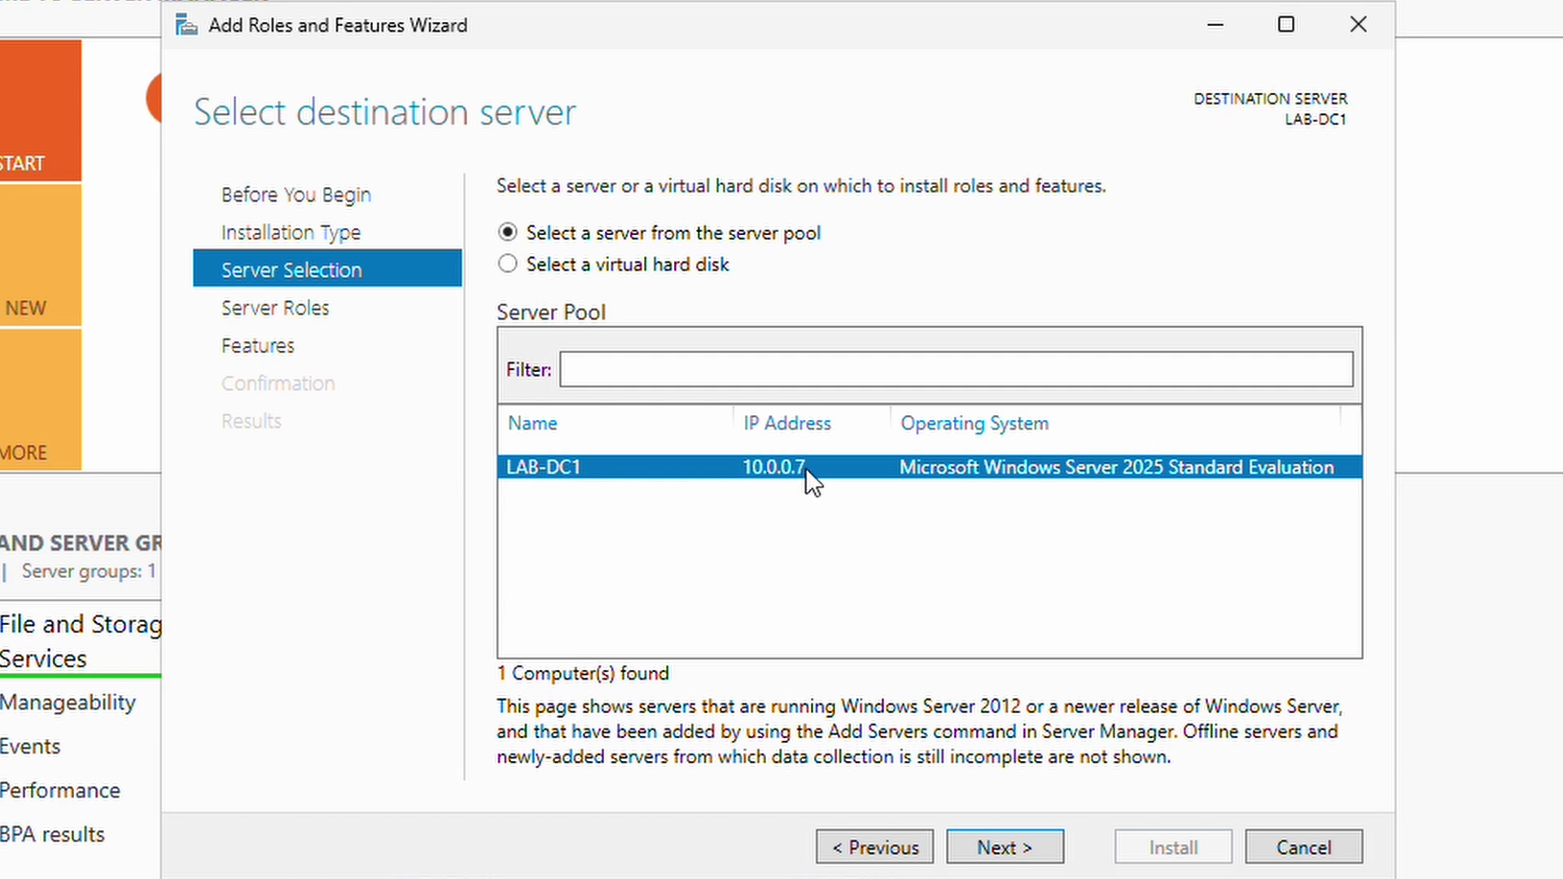
{"action": "left_click", "coordinate": [999, 845]}
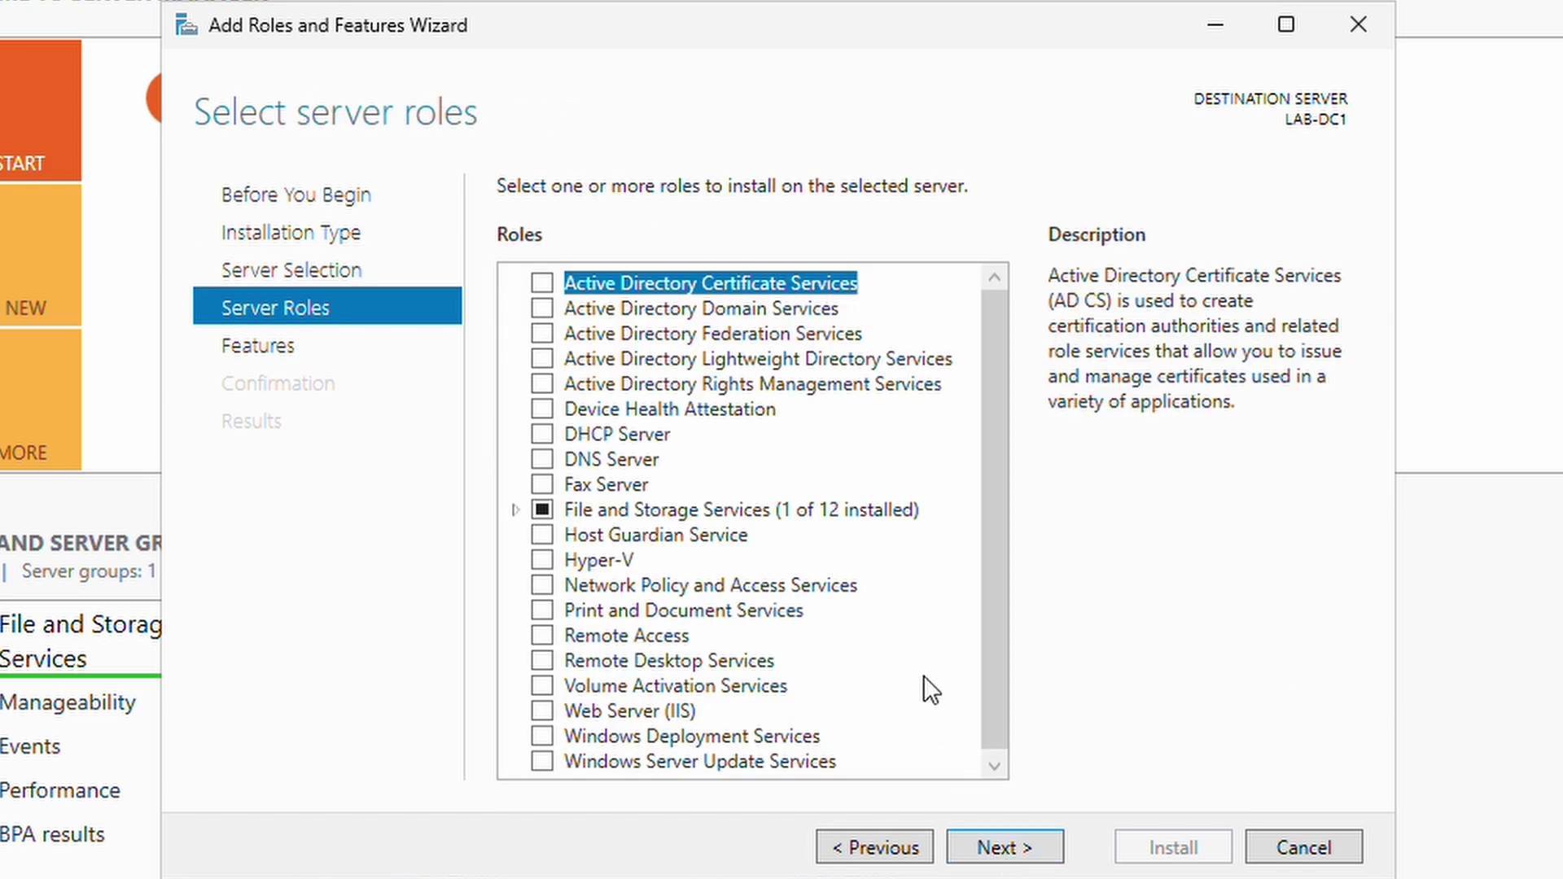
Check the Active Directory Domain Services role, add its required management tools, and advance to Select features.
{"action": "left_click", "coordinate": [606, 314]}
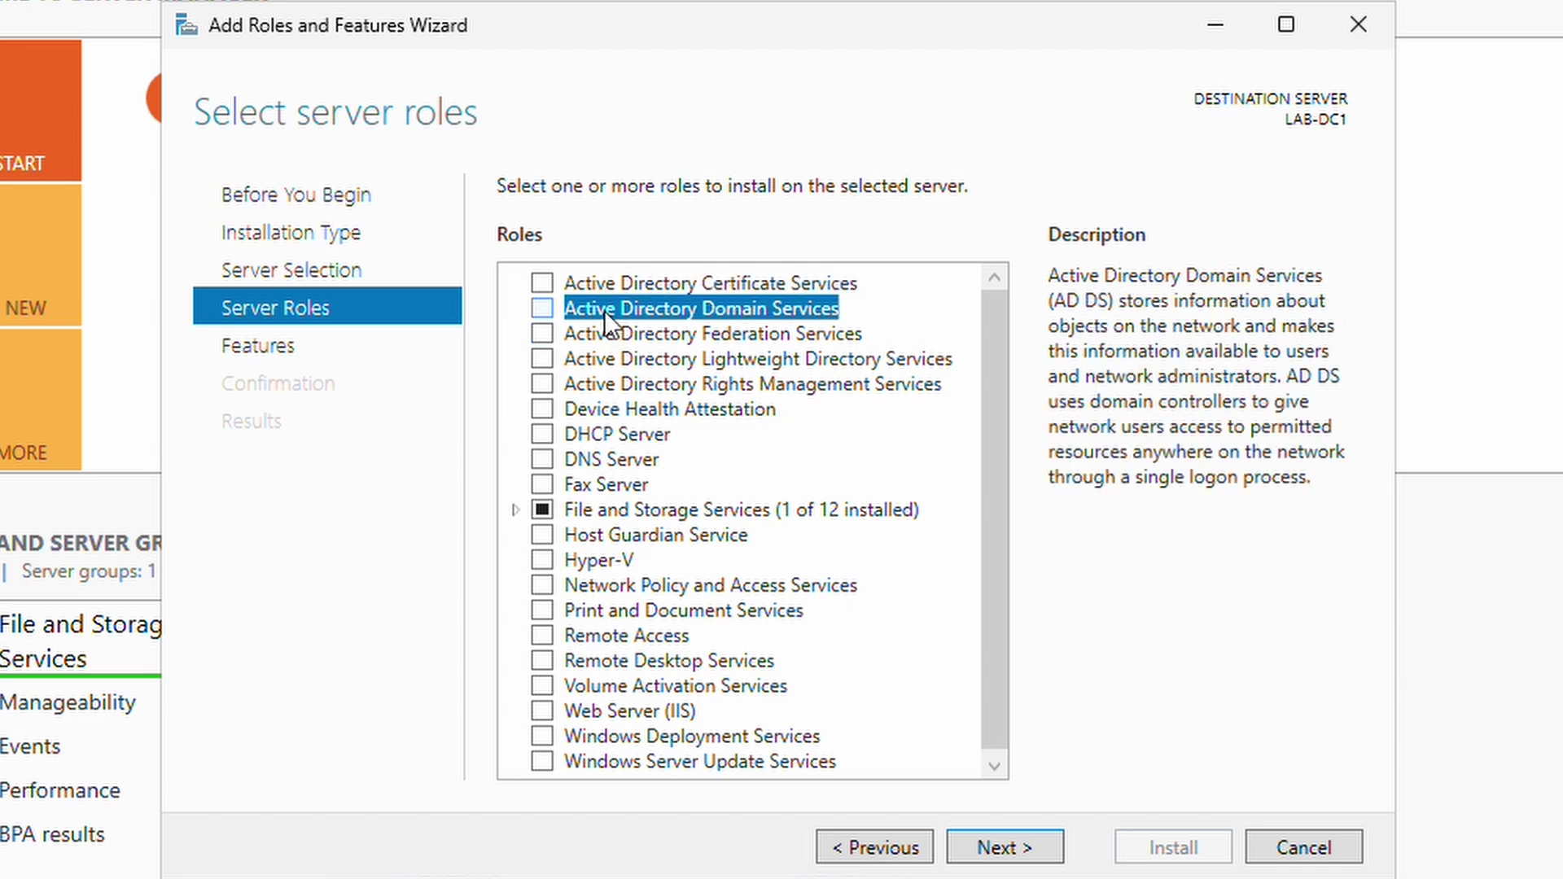
{"action": "left_click", "coordinate": [544, 309]}
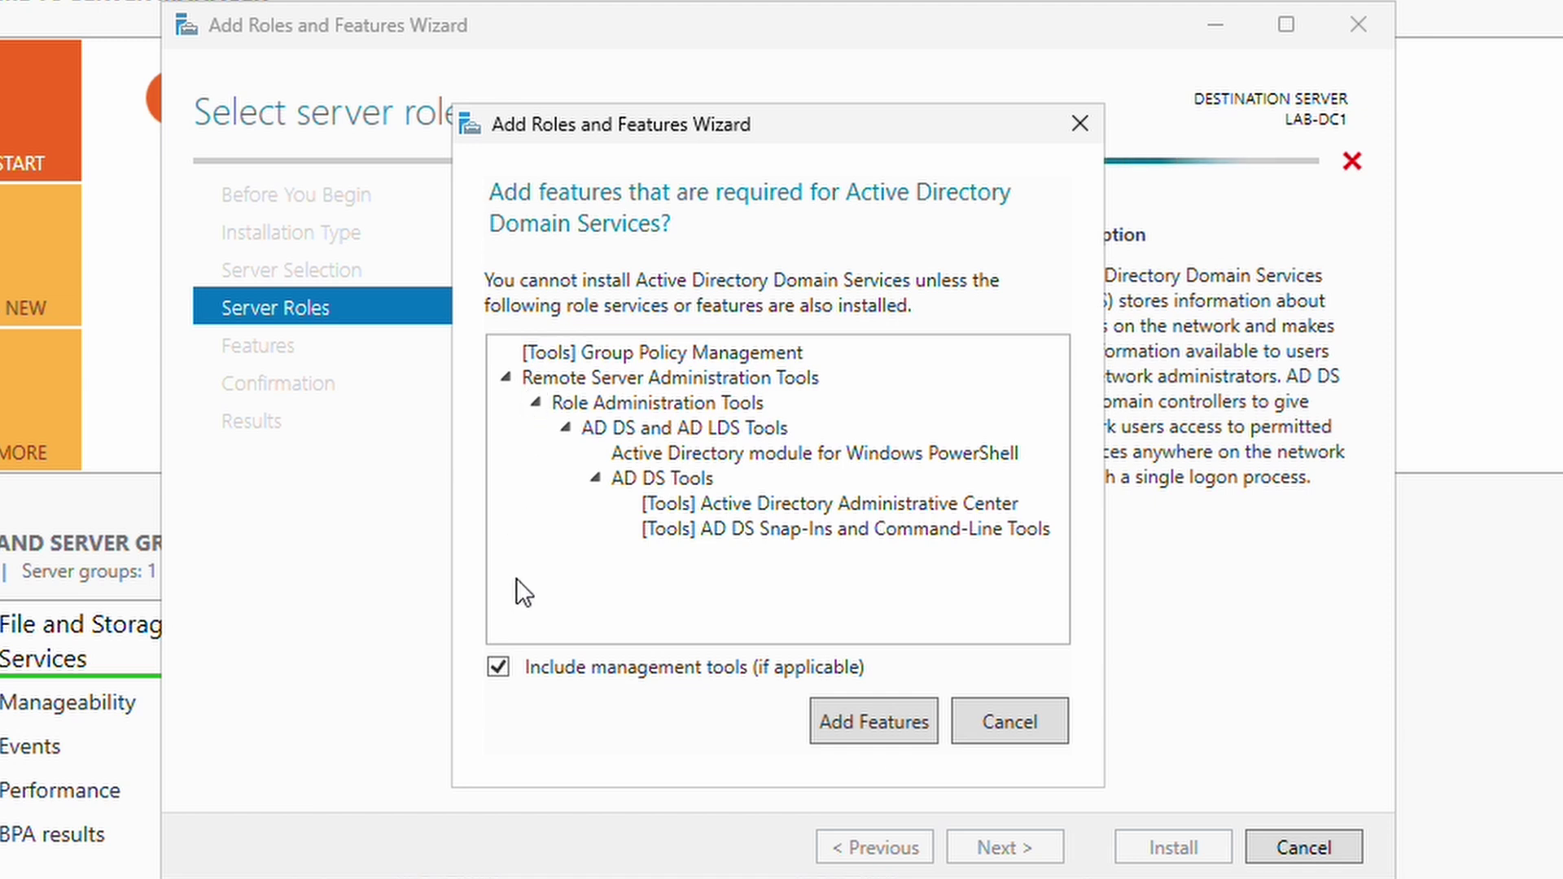
{"action": "left_click", "coordinate": [501, 668]}
{"action": "left_click", "coordinate": [503, 668]}
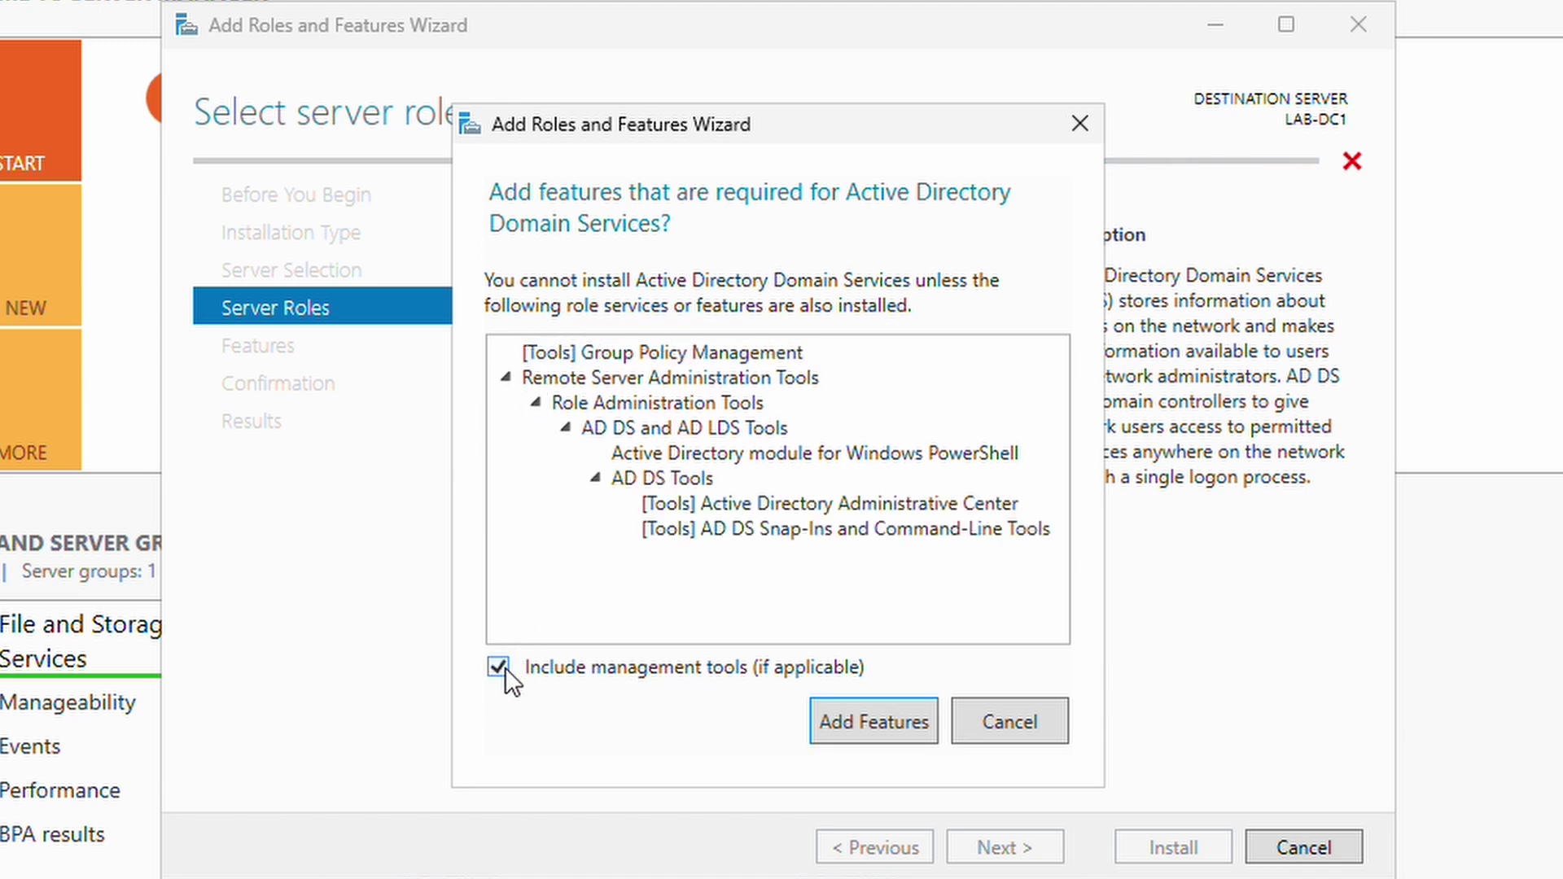
{"action": "left_click", "coordinate": [871, 723]}
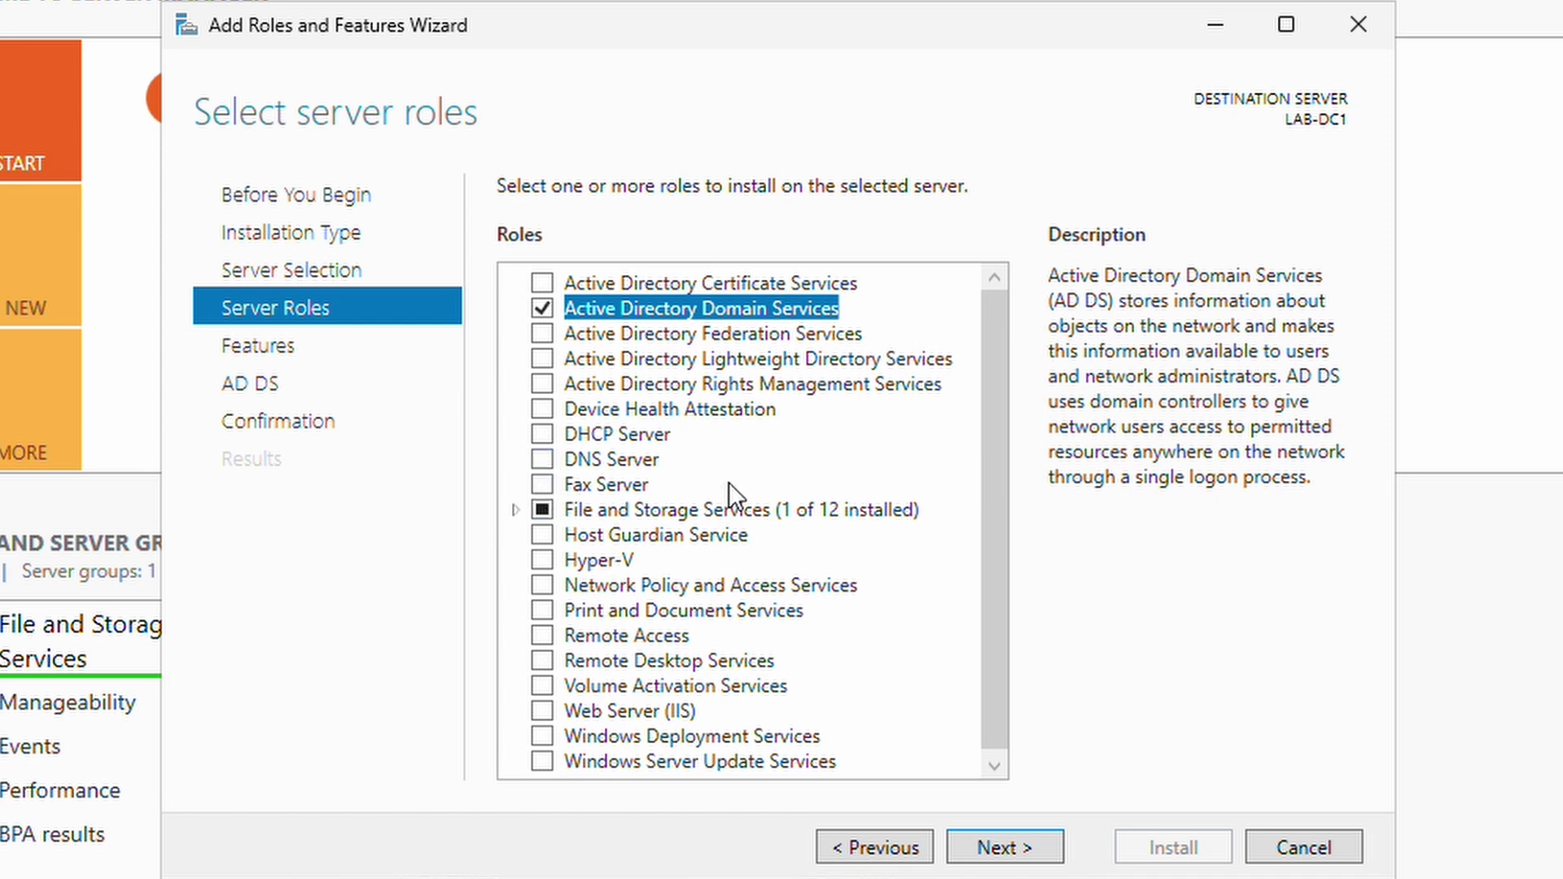
{"action": "left_click", "coordinate": [1004, 850]}
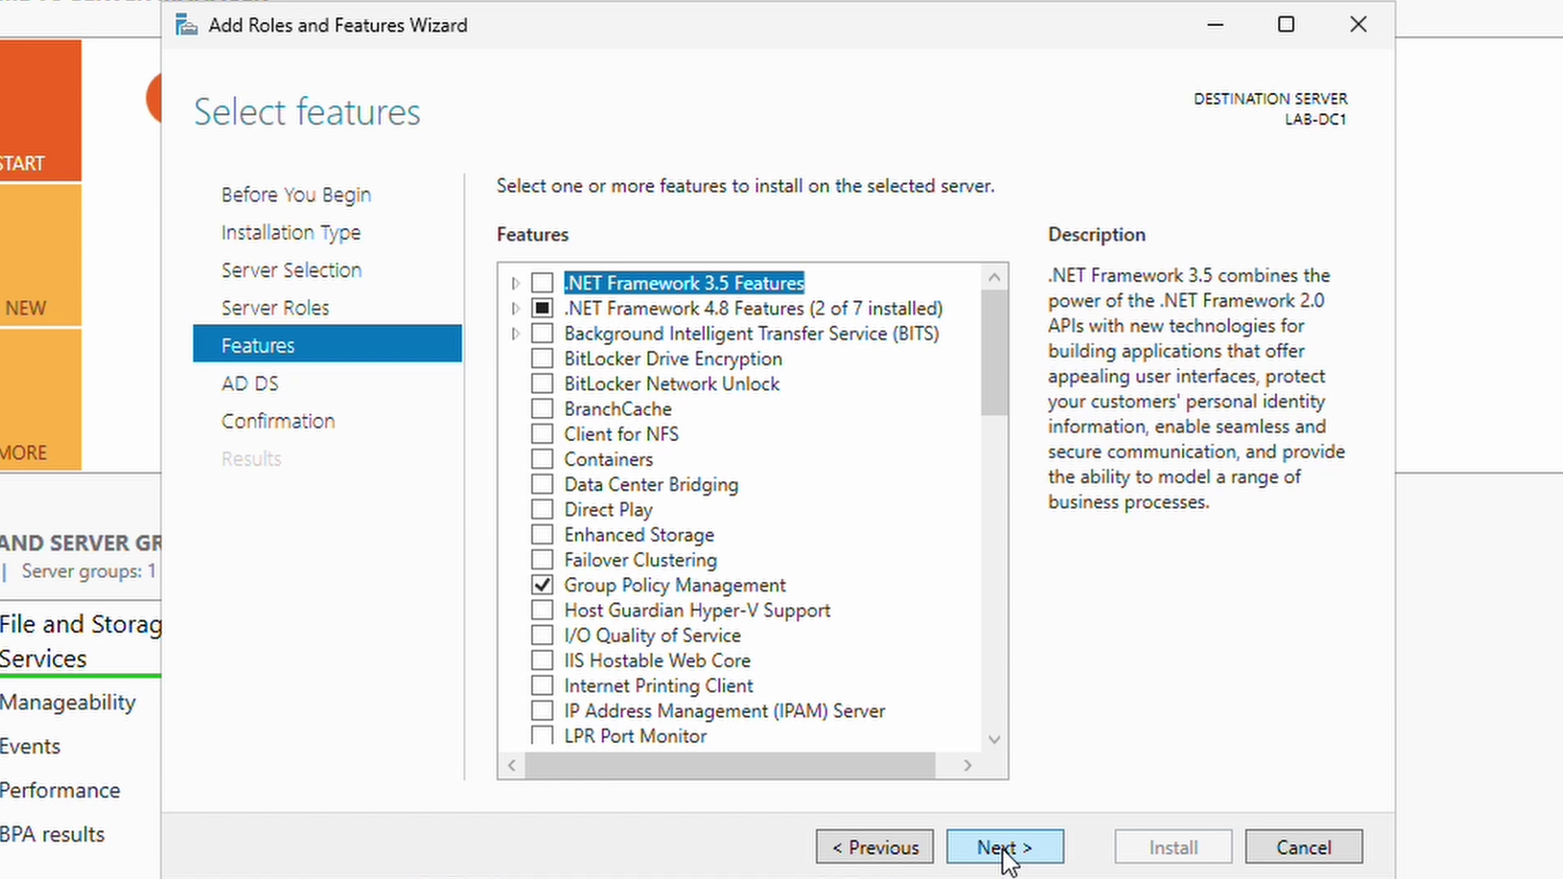
Keep the default features and pass the AD DS information page to reach the confirmation.
{"action": "left_click", "coordinate": [1004, 851]}
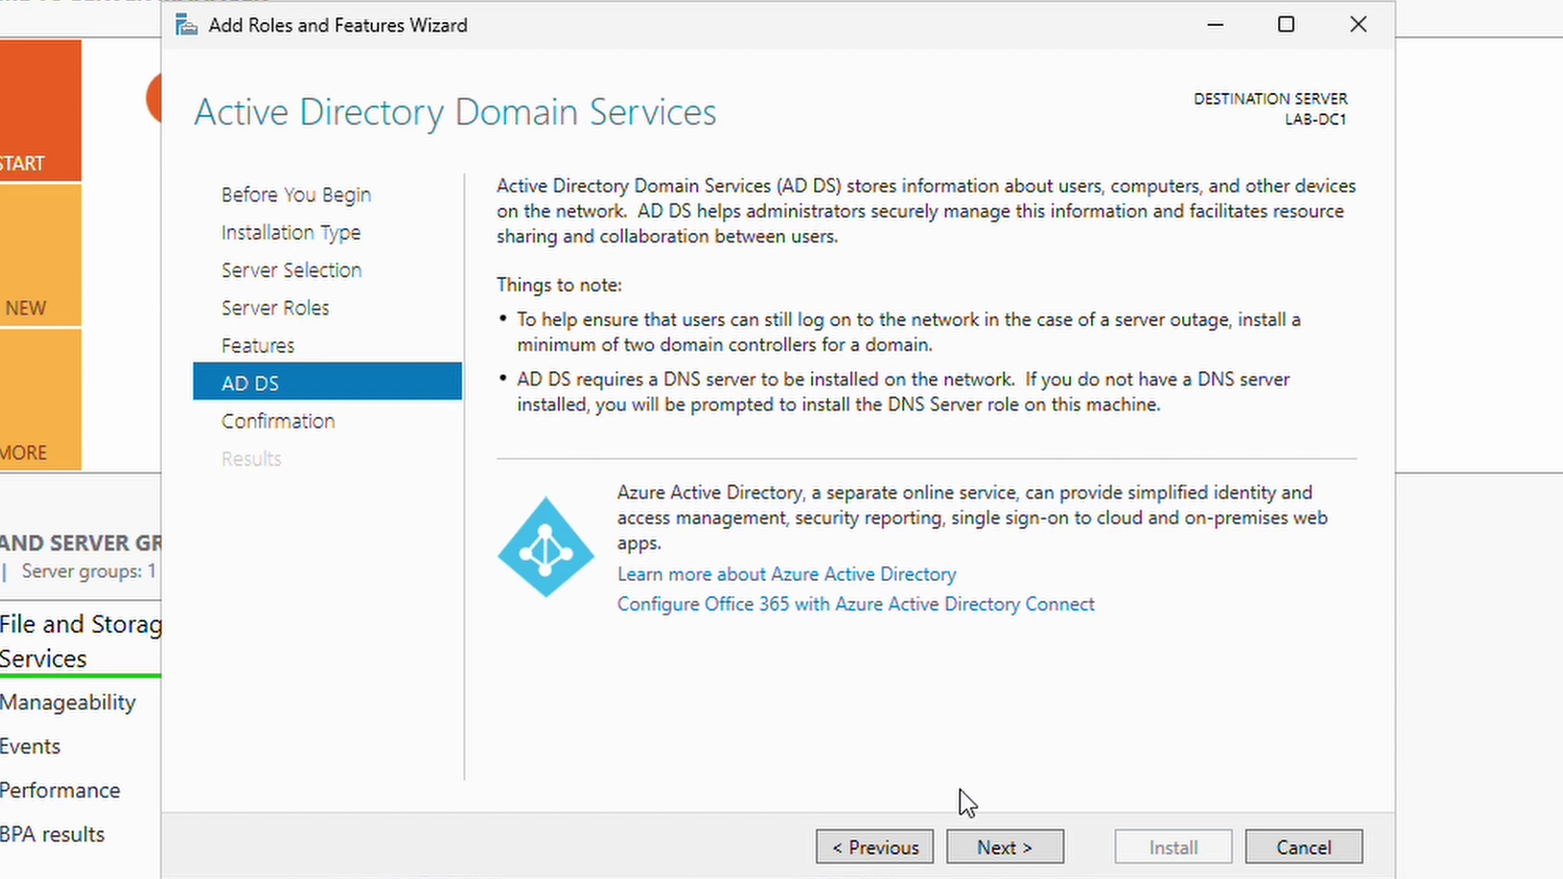
{"action": "left_click", "coordinate": [1002, 857]}
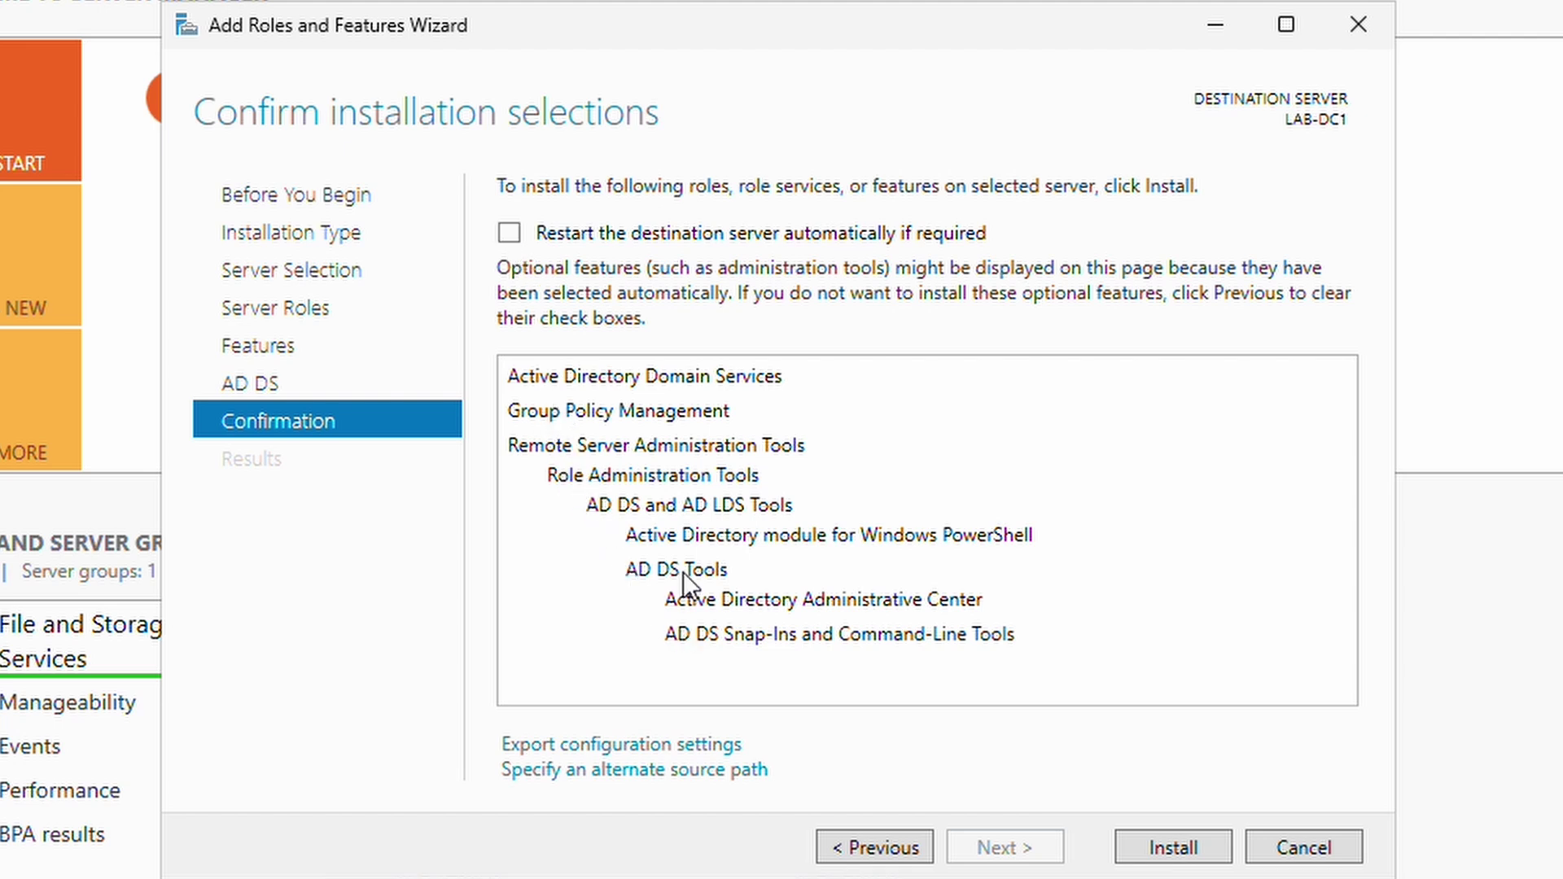
Install AD DS with its tools on LAB-DC1 and close the wizard once installation succeeds.
{"action": "left_click", "coordinate": [1185, 863]}
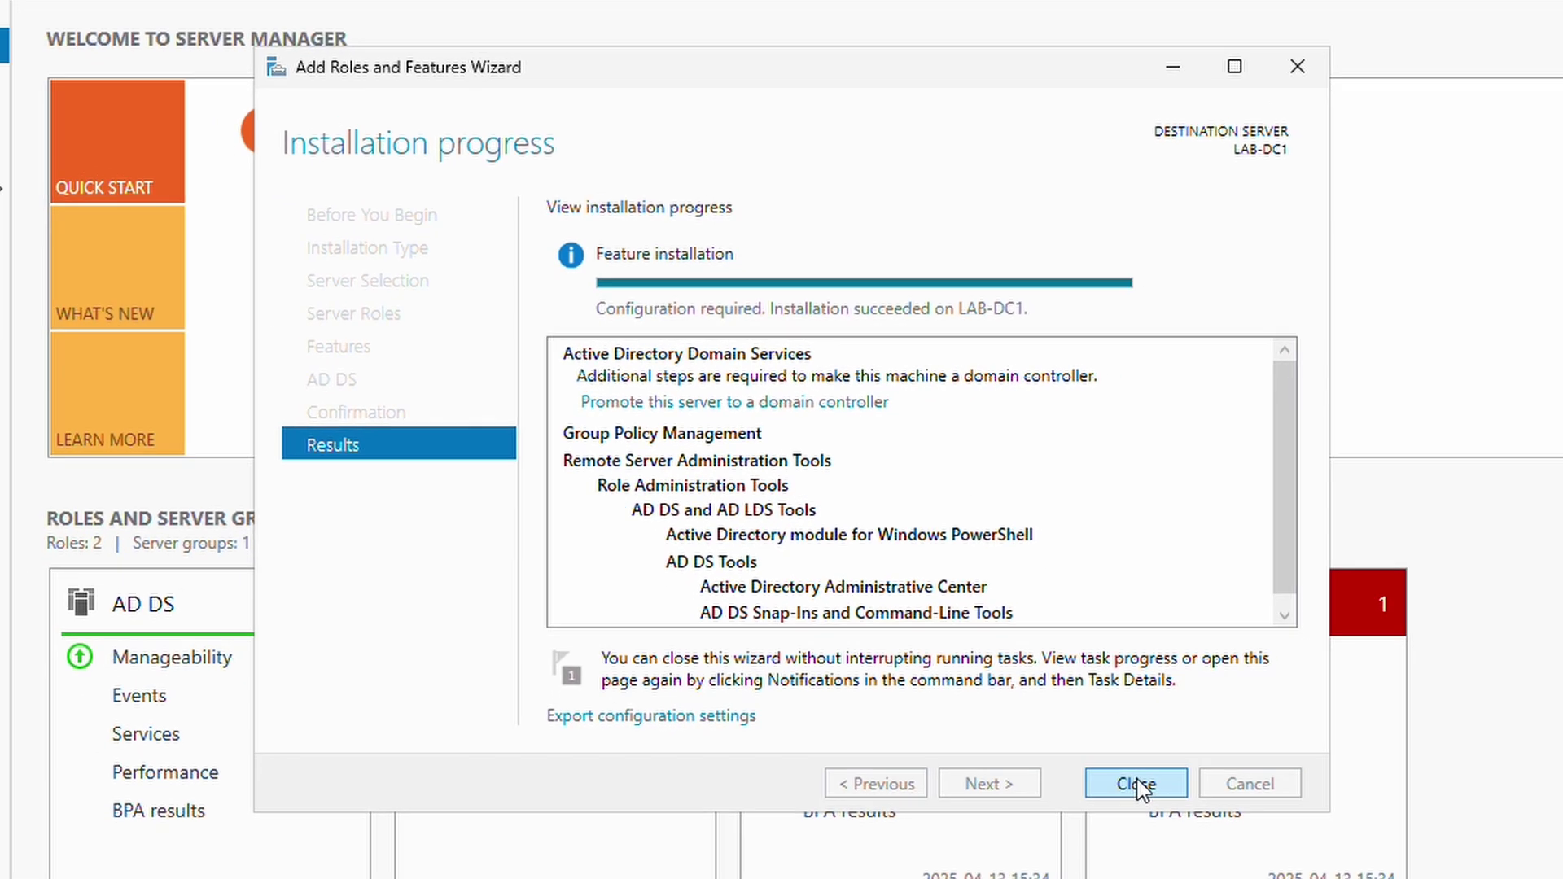
{"action": "left_click", "coordinate": [1173, 848]}
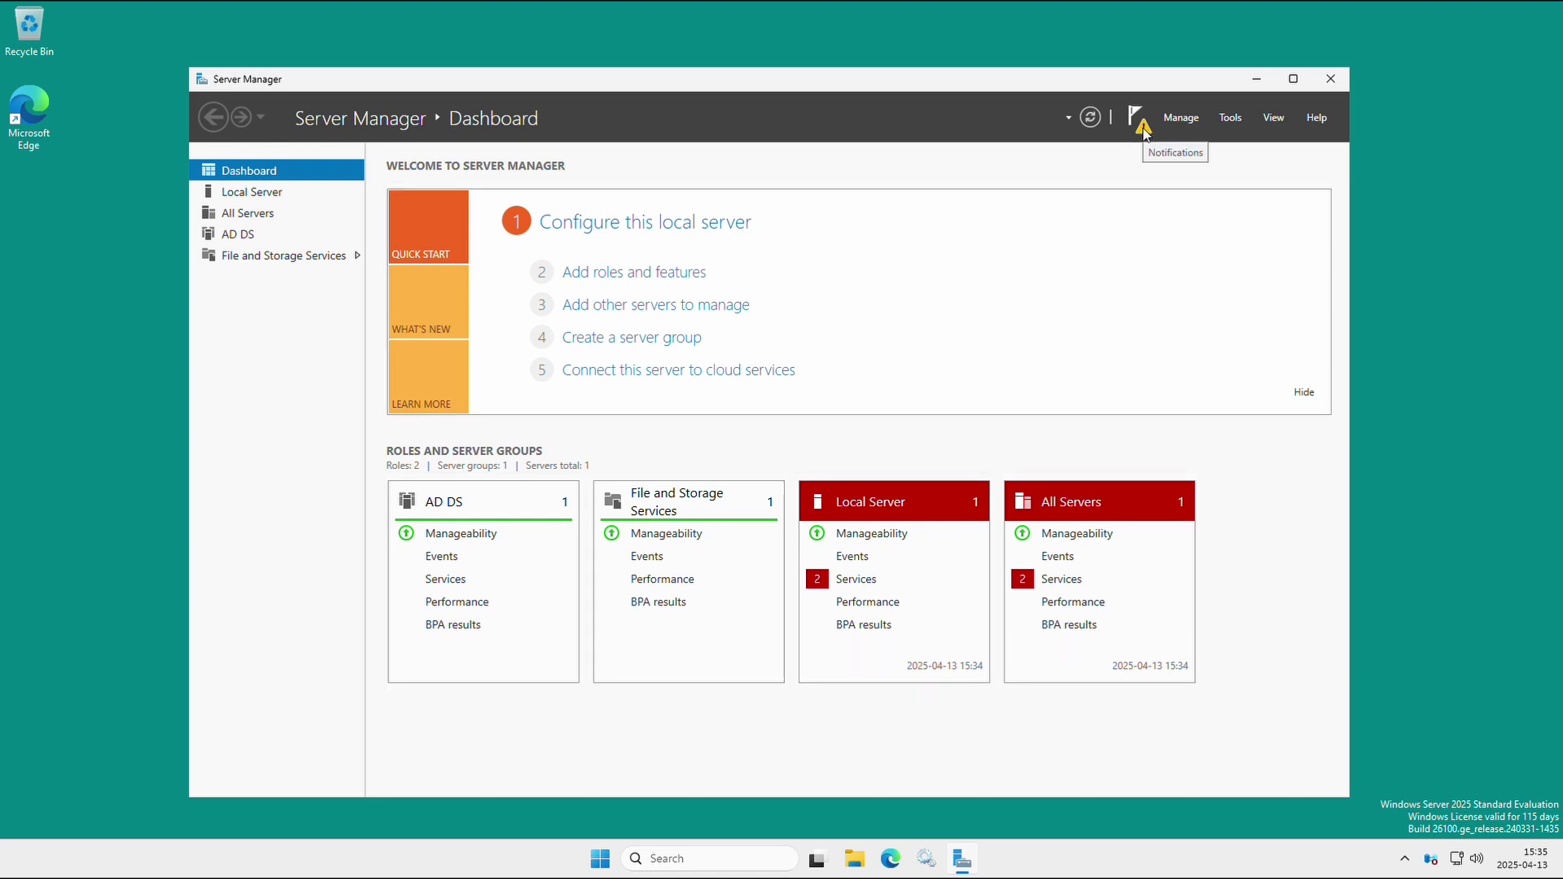
Launch 'Promote this server to a domain controller' from the notifications and reposition the configuration wizard.
{"action": "left_click", "coordinate": [1138, 124]}
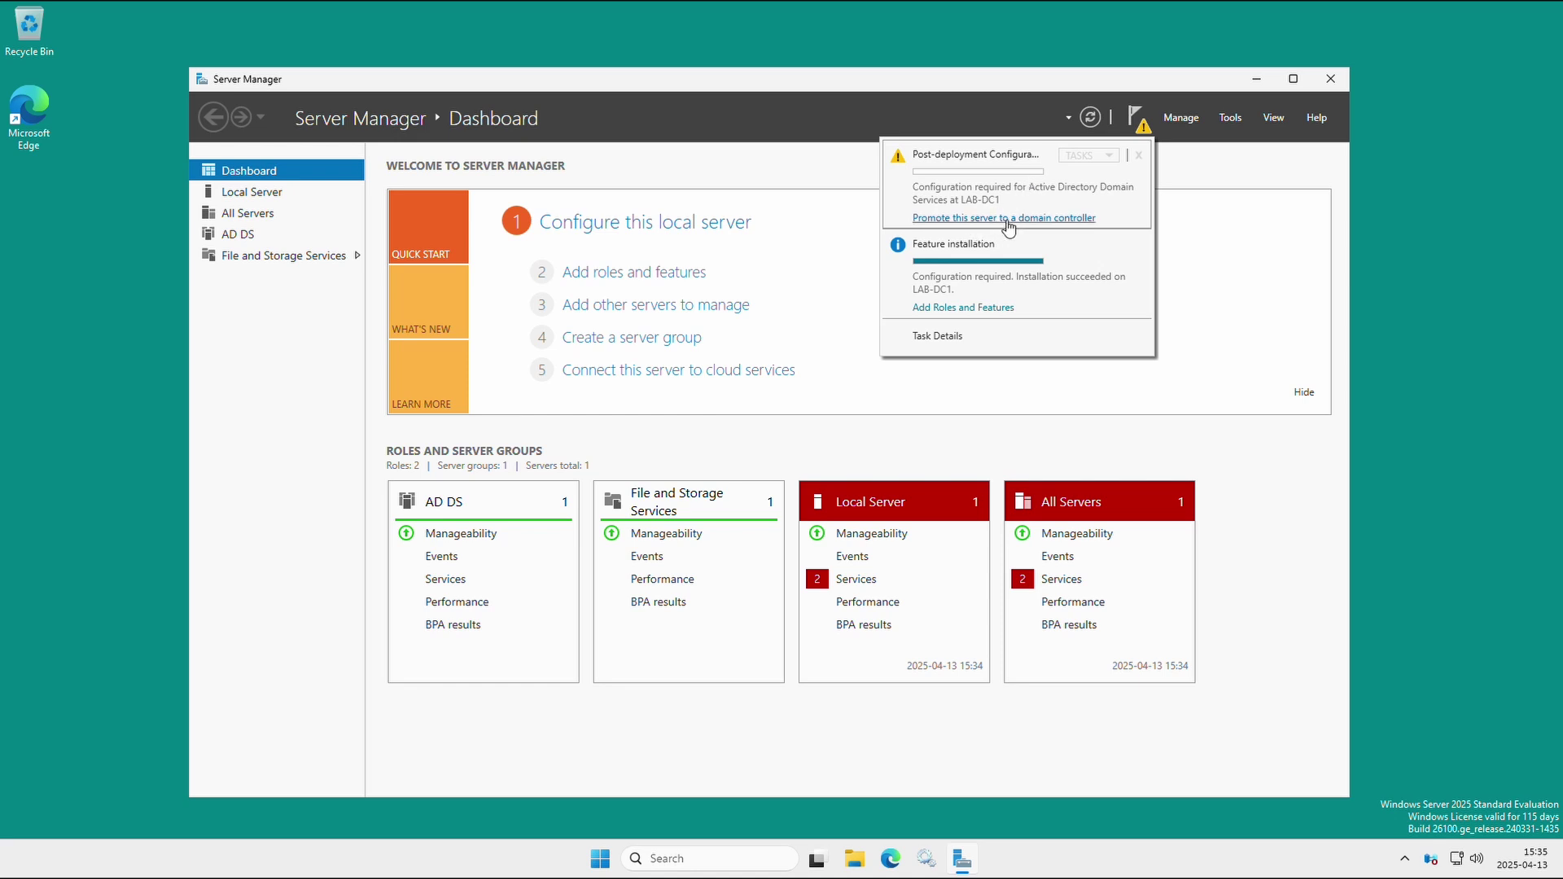
{"action": "left_click", "coordinate": [1008, 219]}
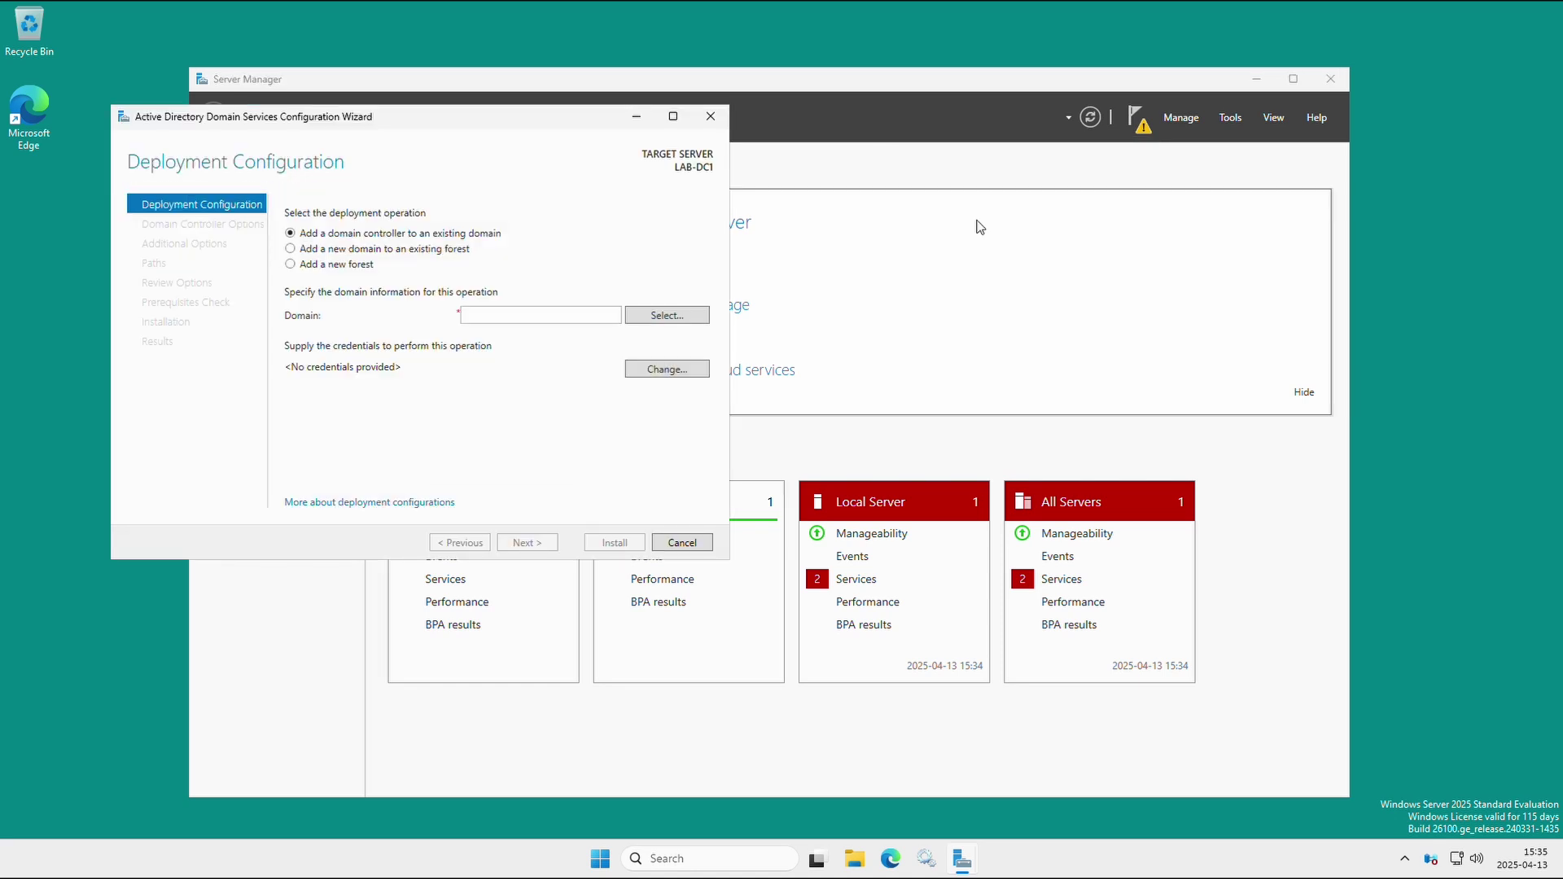
{"action": "left_click_drag", "start_coordinate": [415, 122], "coordinate": [780, 161]}
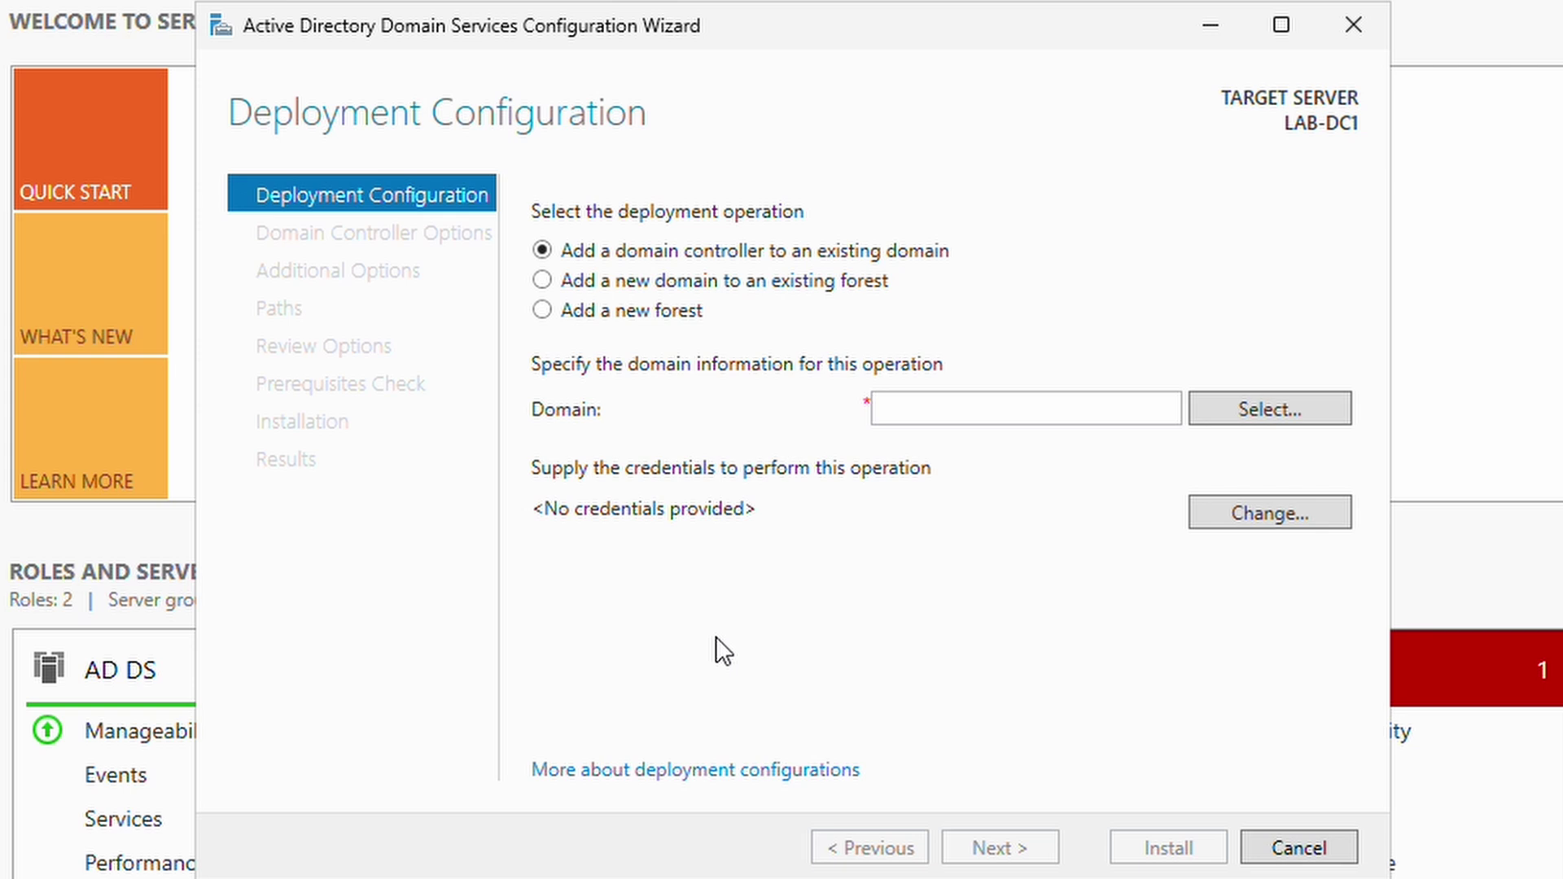
Choose 'Add a new forest' with root domain name ad.lab and continue to Domain Controller Options.
{"action": "left_click", "coordinate": [543, 310]}
{"action": "left_click", "coordinate": [986, 411]}
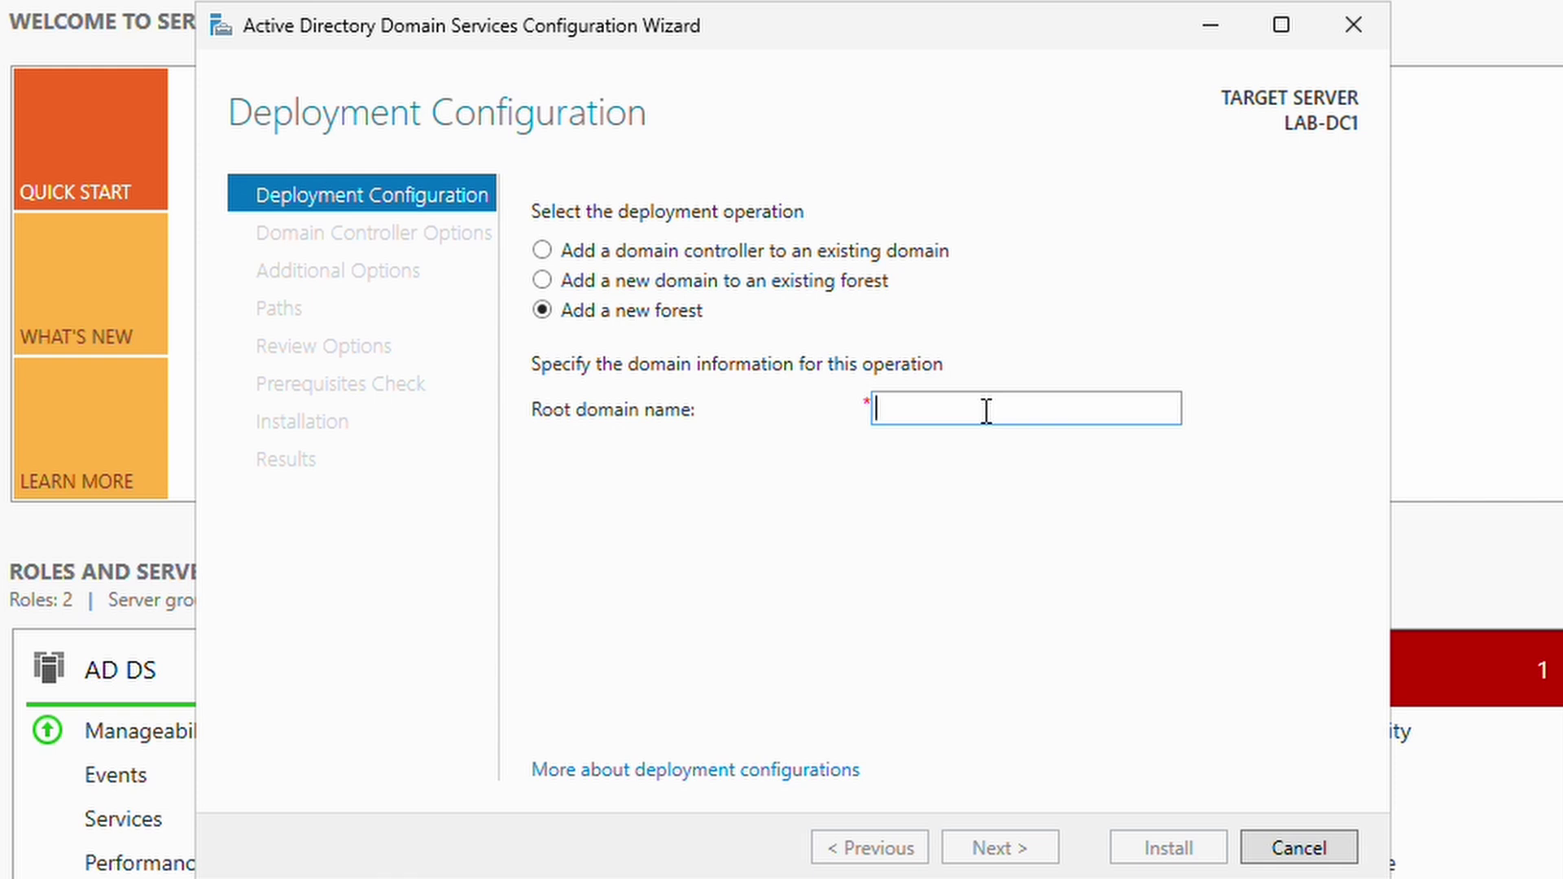
{"action": "type", "text": "ad"}
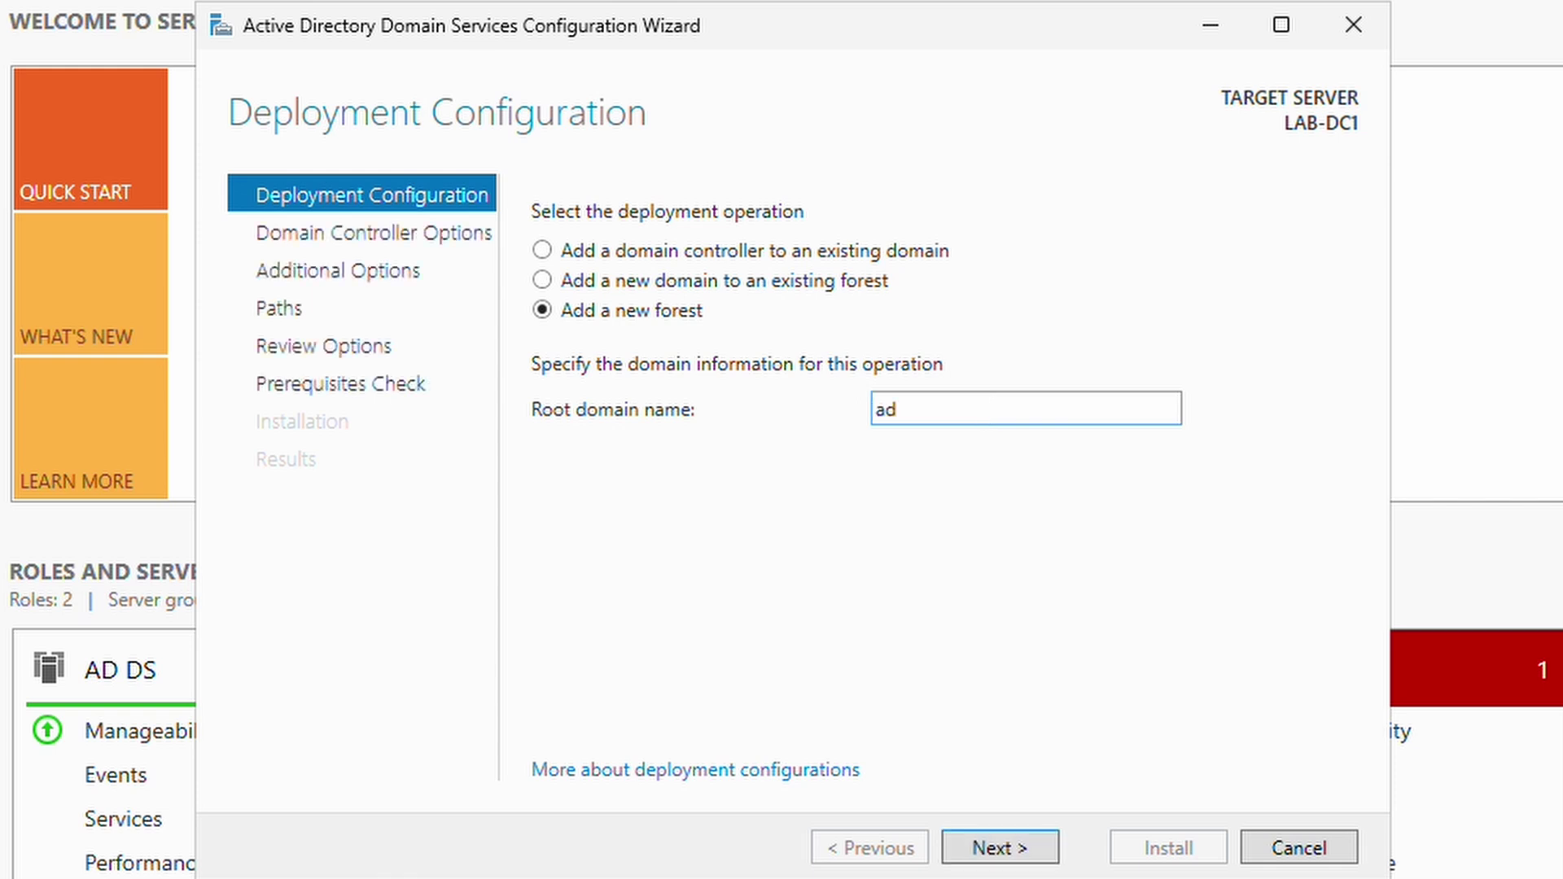
{"action": "type", "text": ".lab"}
{"action": "left_click", "coordinate": [993, 846]}
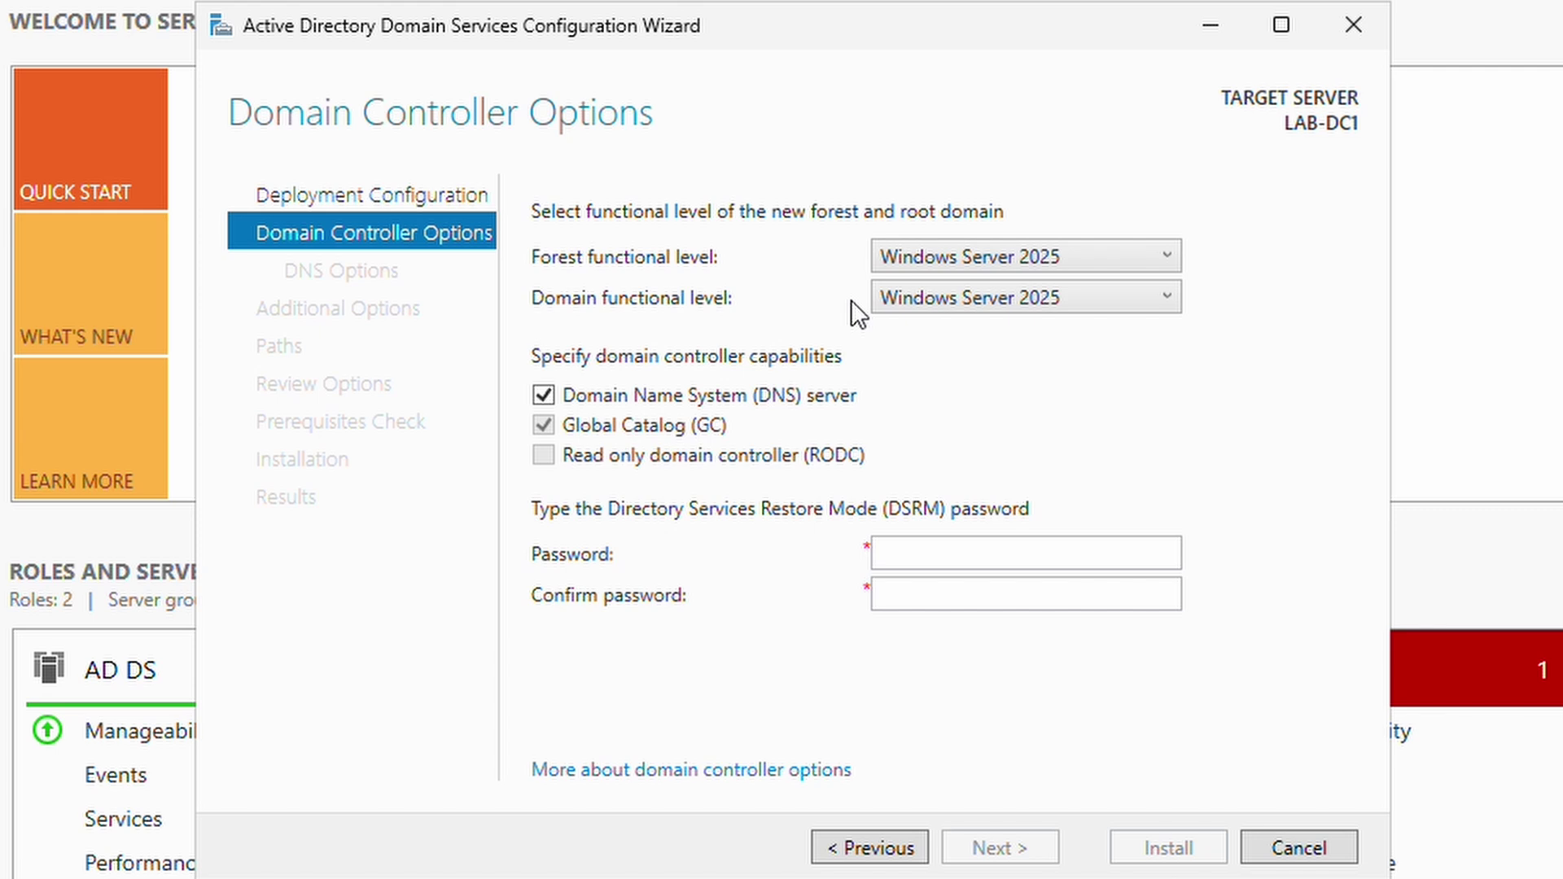
{"action": "left_click", "coordinate": [918, 257]}
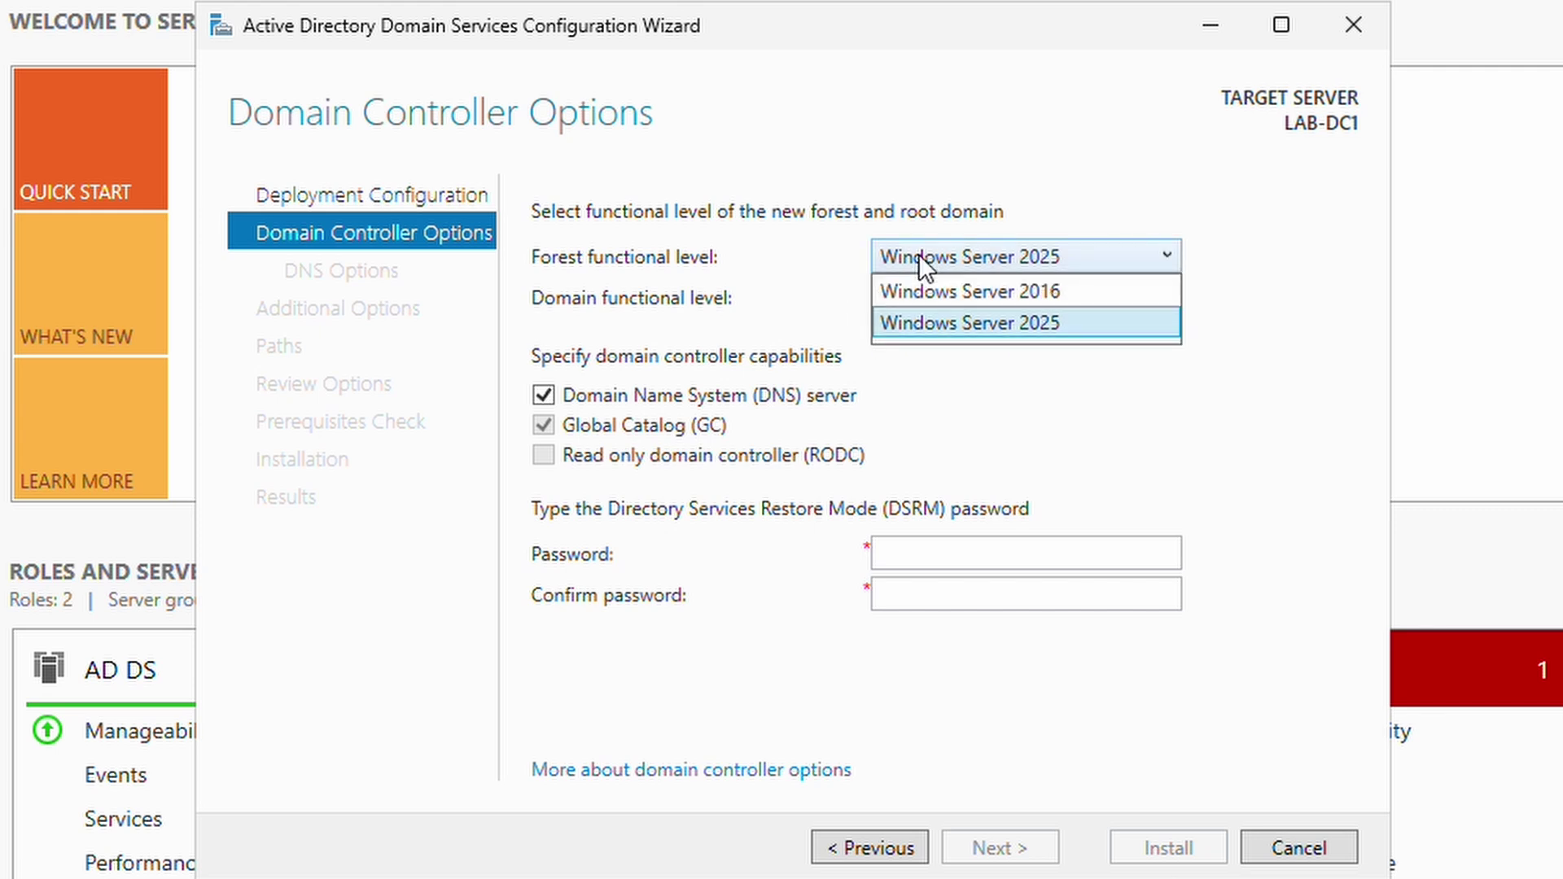
{"action": "left_click", "coordinate": [936, 265]}
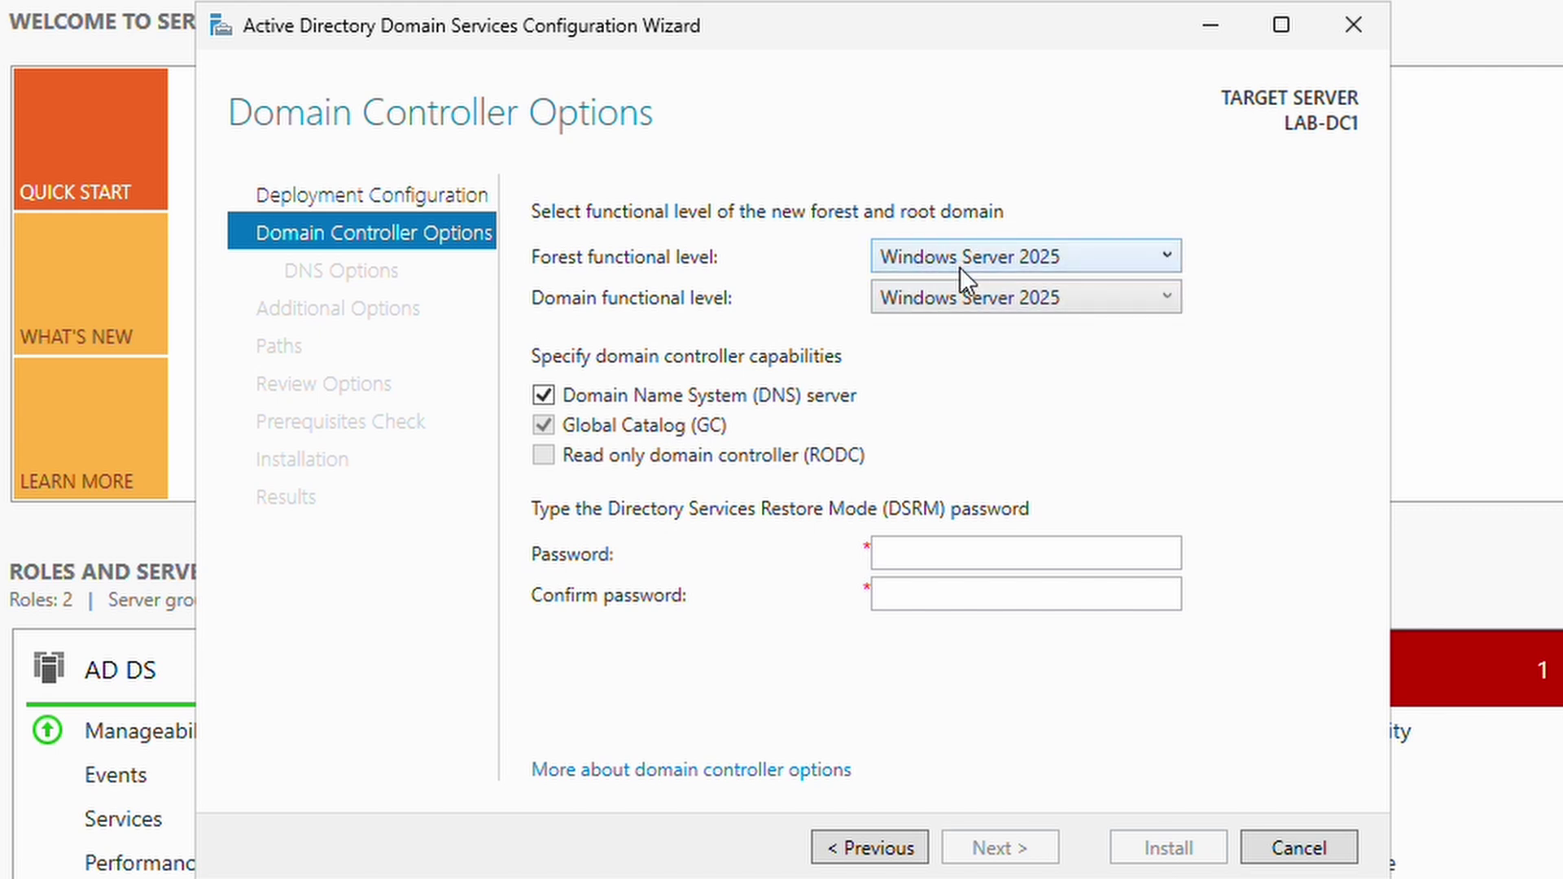
{"action": "left_click", "coordinate": [964, 265]}
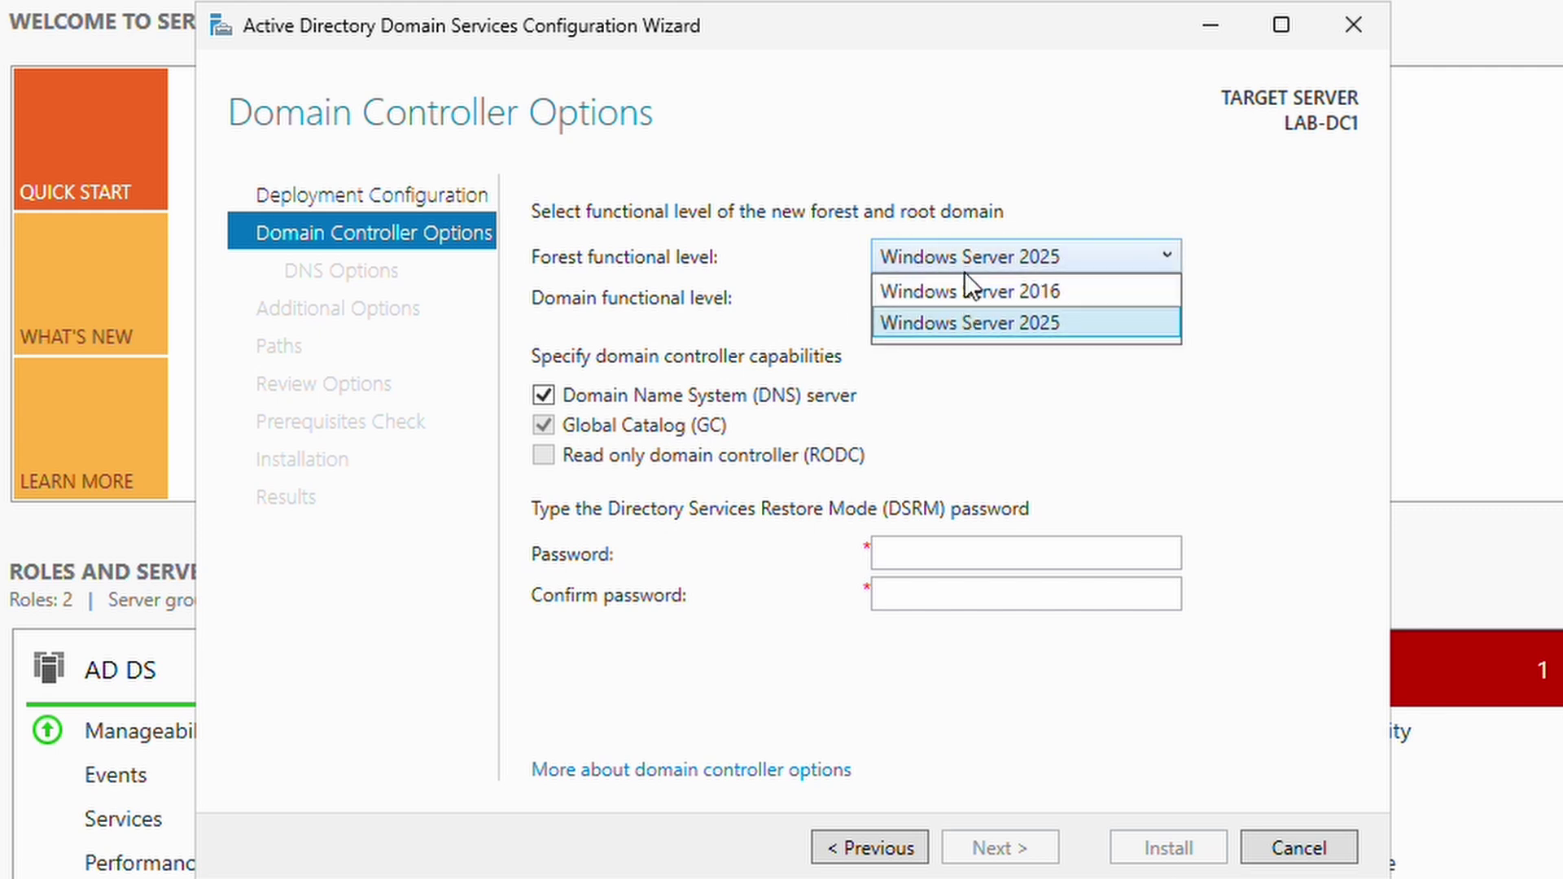
{"action": "left_click", "coordinate": [944, 323]}
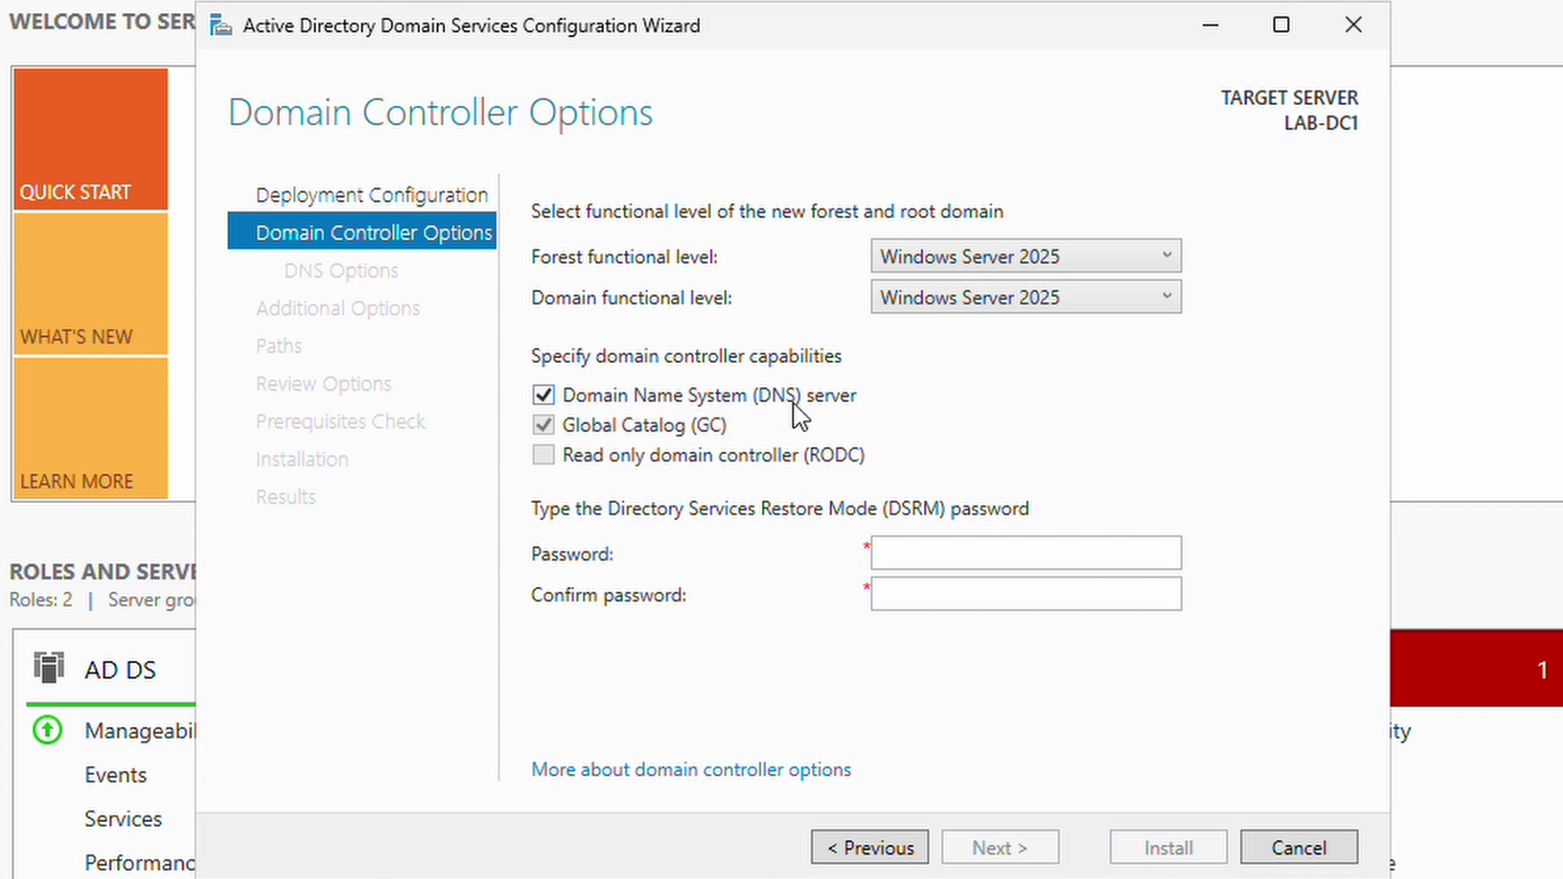
{"action": "left_click", "coordinate": [544, 396]}
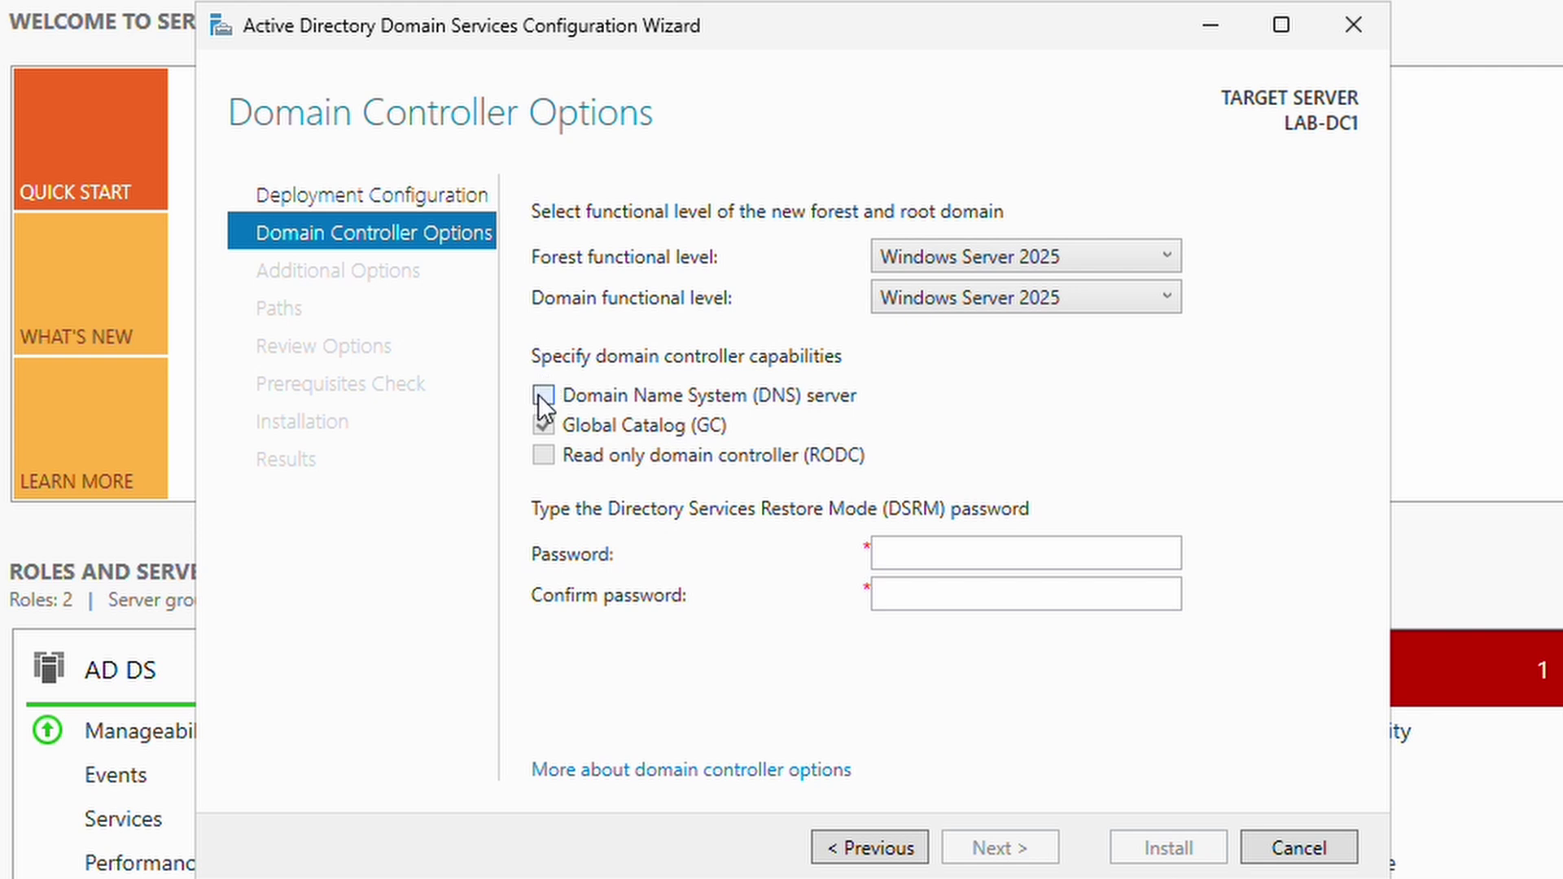
{"action": "left_click", "coordinate": [540, 395]}
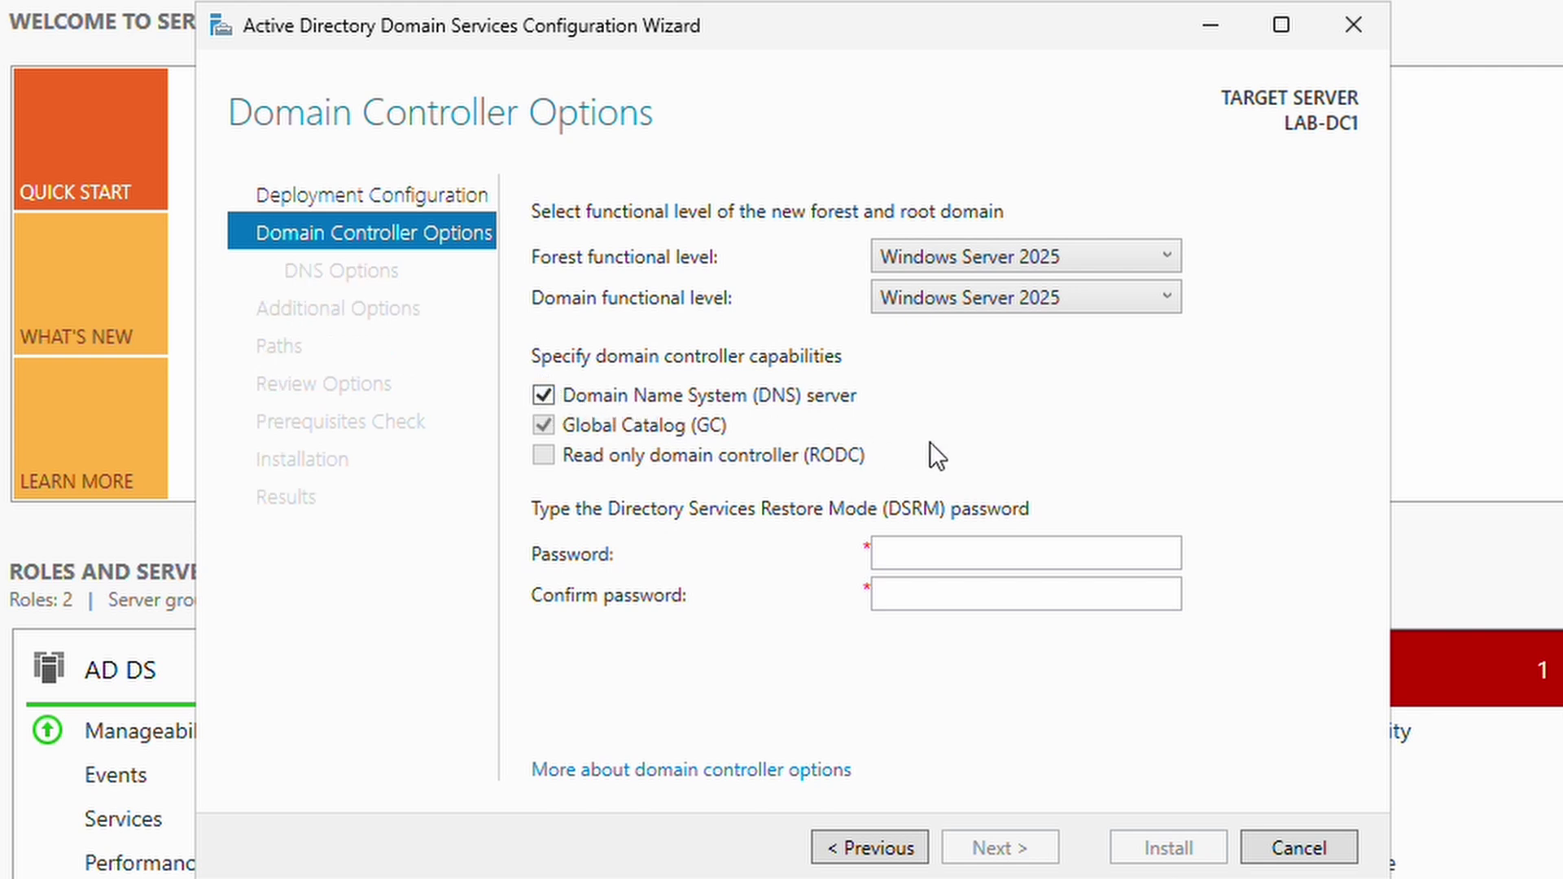
{"action": "left_click", "coordinate": [1000, 553]}
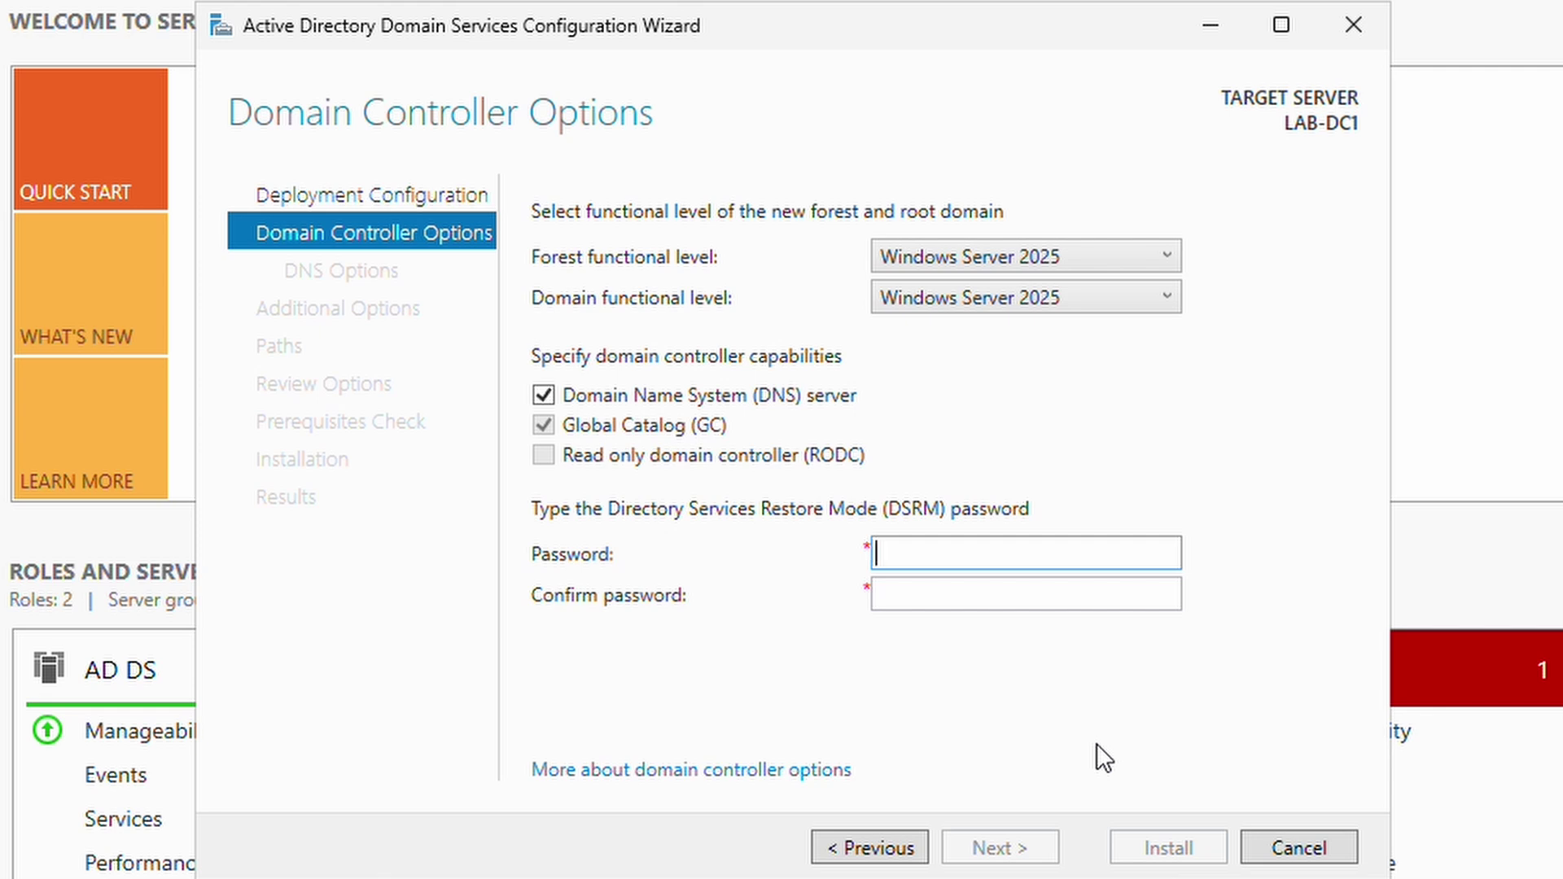
Enter and confirm the DSRM password, then pass DNS Options to reach the NetBIOS name AD.
{"action": "type", "text": "Password123!"}
{"action": "key", "text": "Tab"}
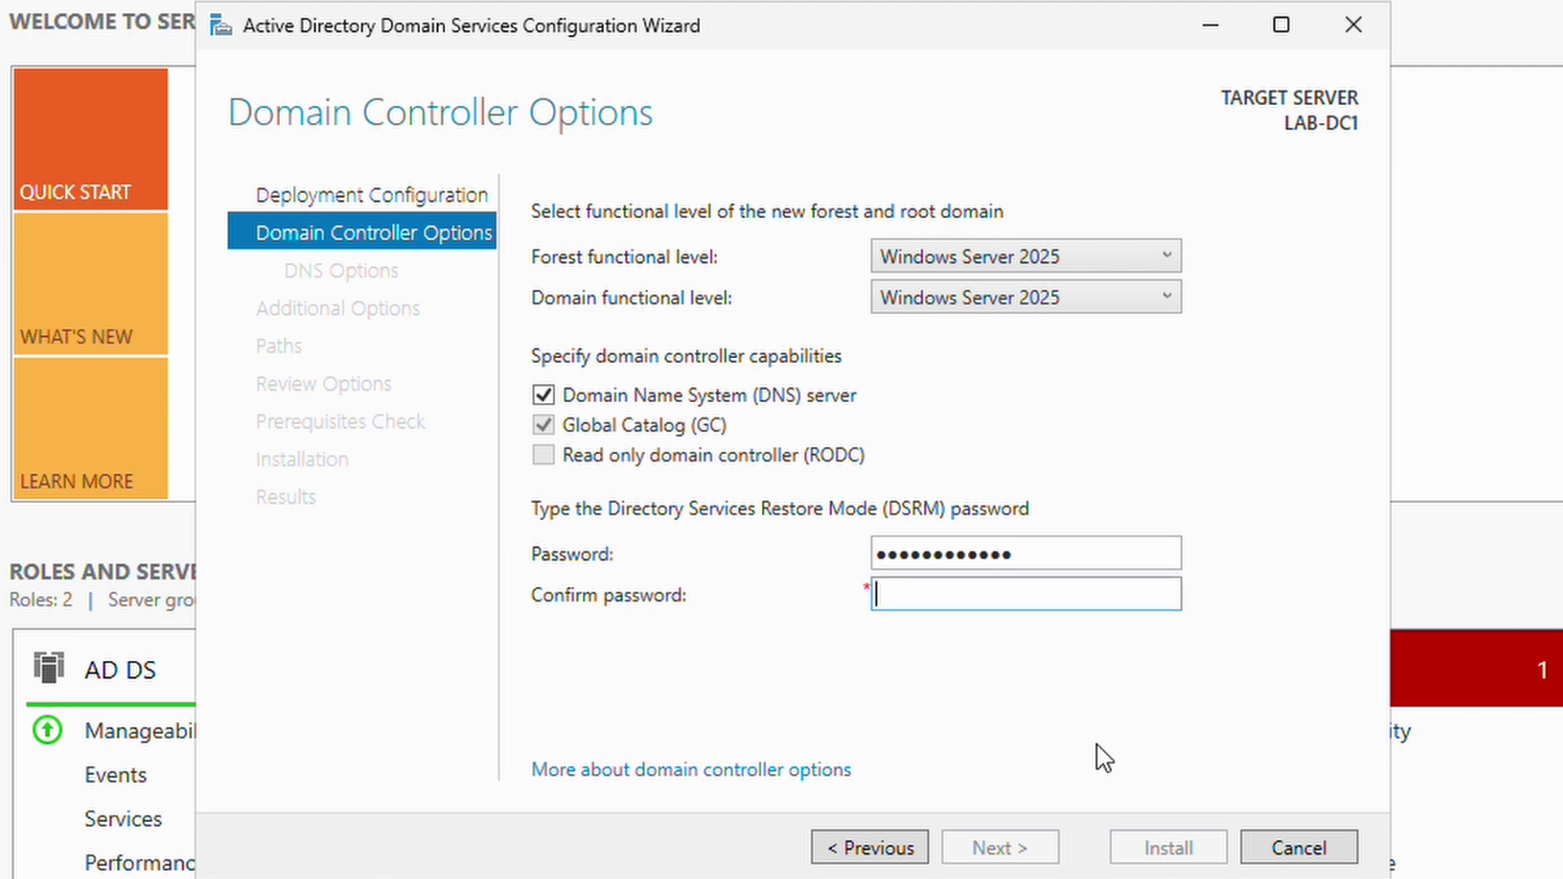
{"action": "type", "text": "Password123!"}
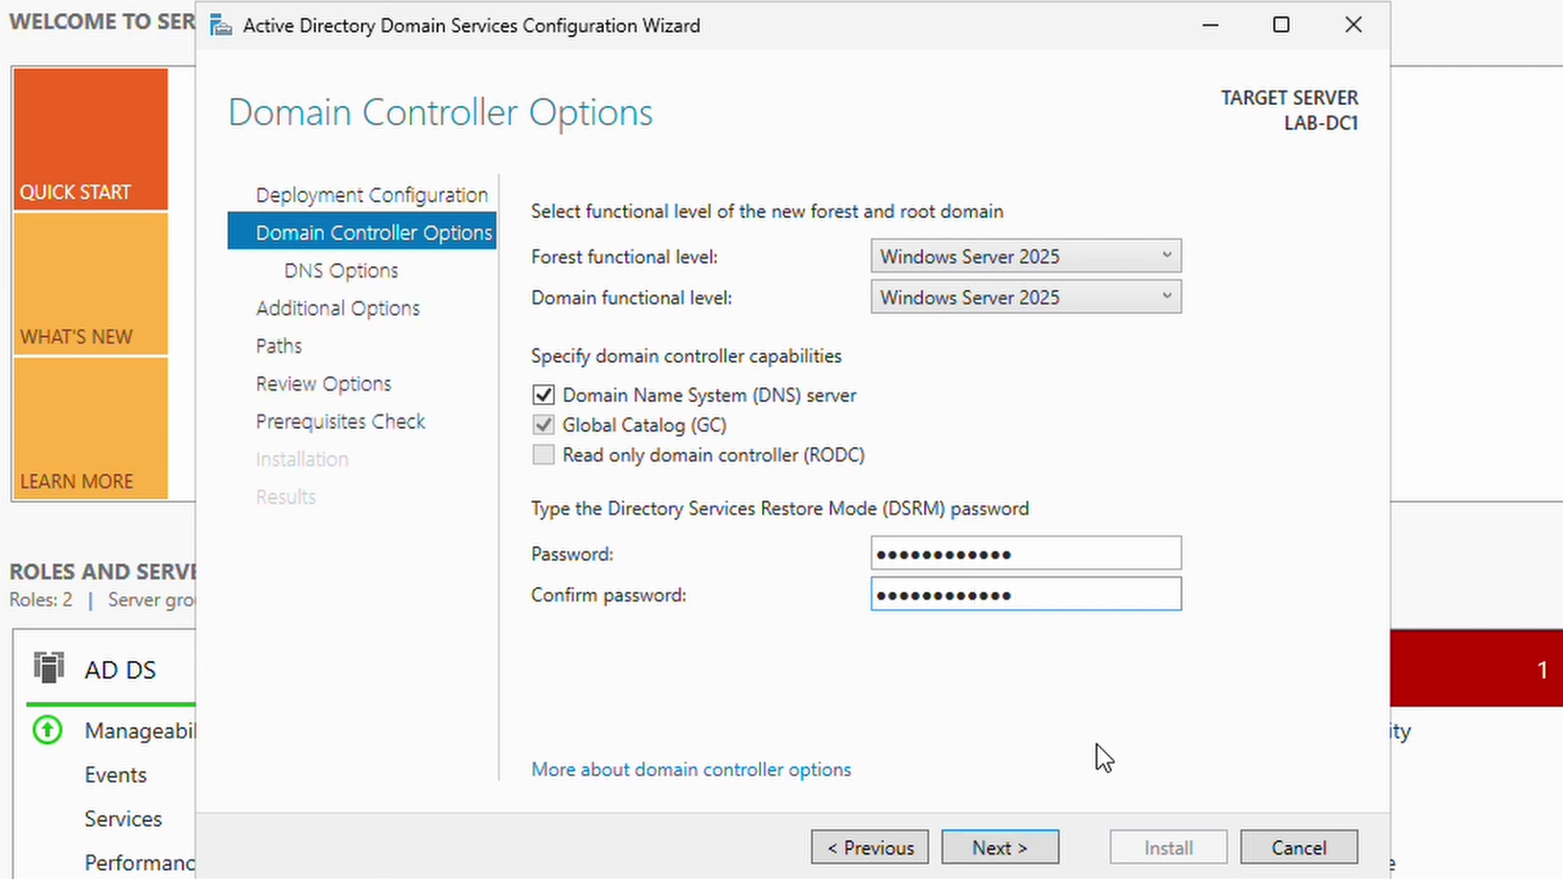
{"action": "left_click", "coordinate": [1008, 856]}
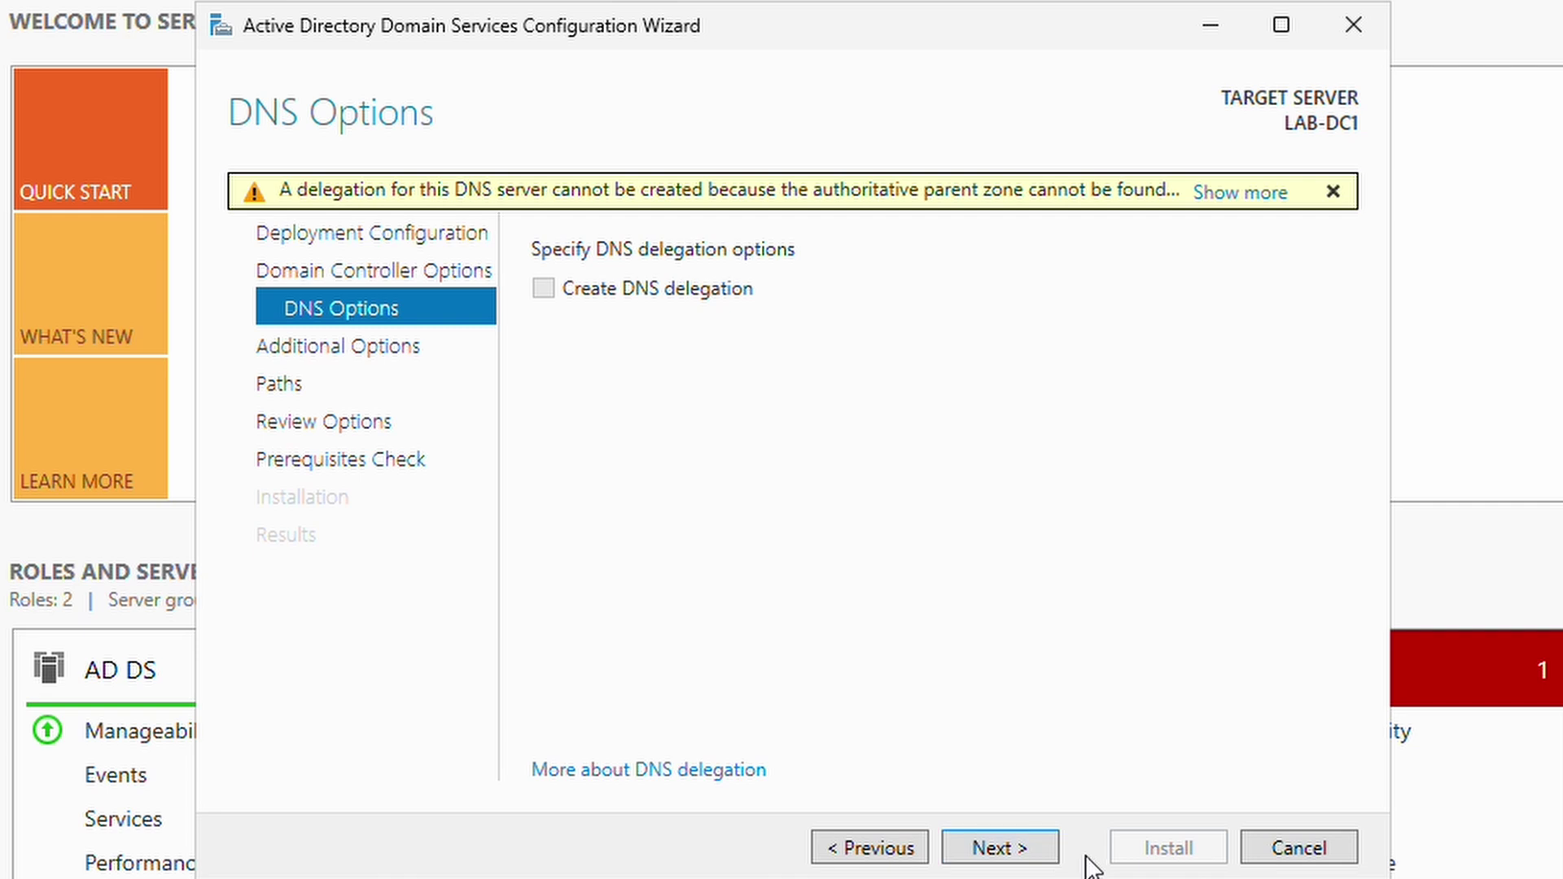
{"action": "left_click", "coordinate": [1000, 849]}
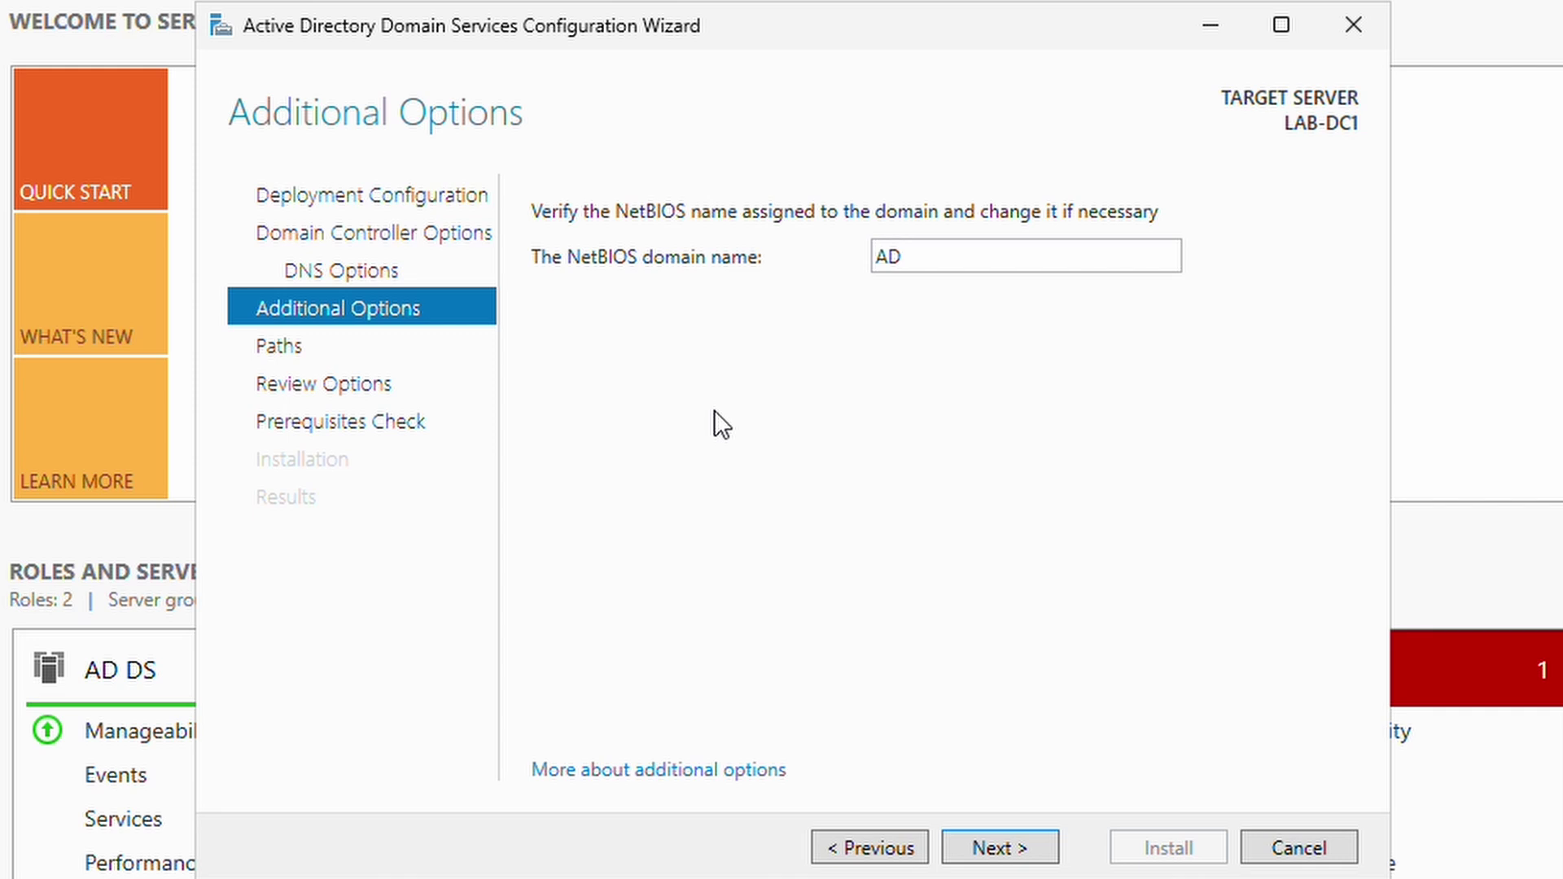
Accept NetBIOS name AD and keep default NTDS and SYSVOL paths after browsing C: without changes.
{"action": "left_click", "coordinate": [1001, 848]}
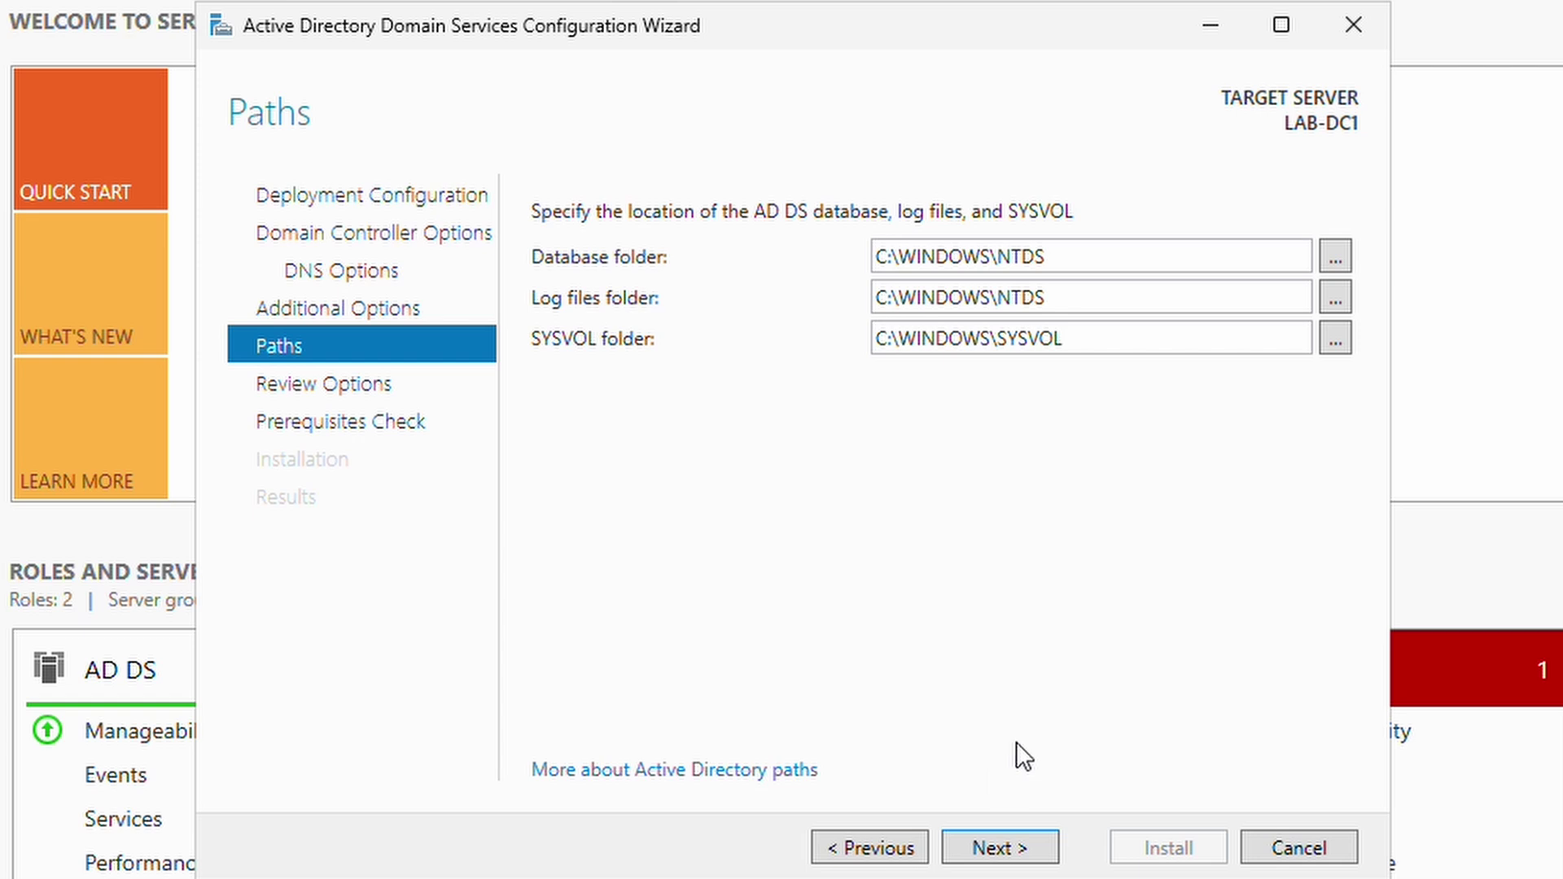
{"action": "left_click", "coordinate": [1337, 254]}
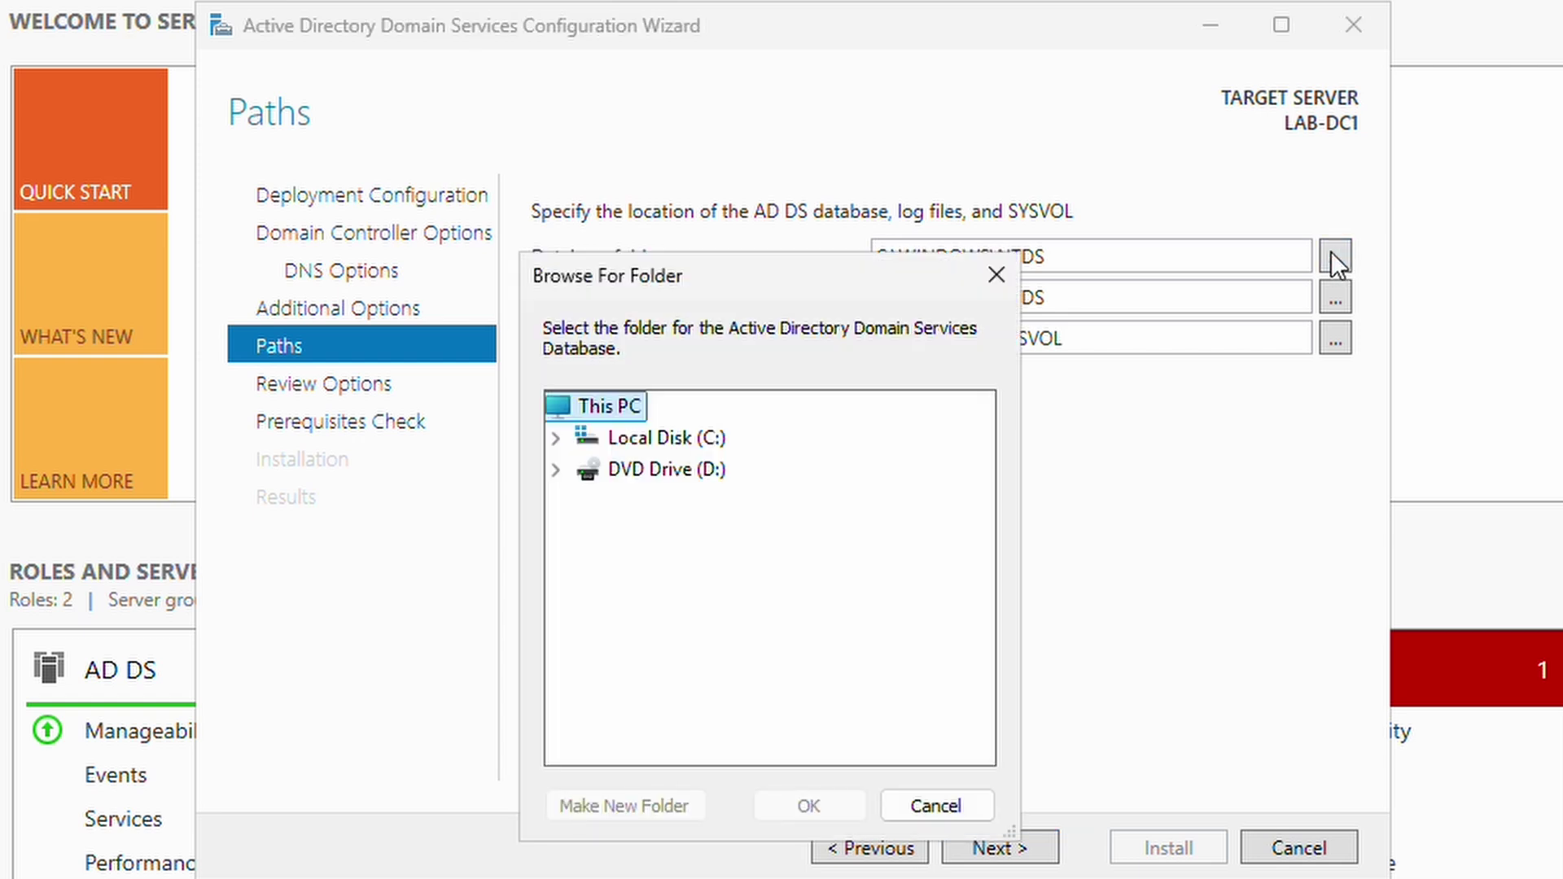
{"action": "double_click", "coordinate": [723, 437]}
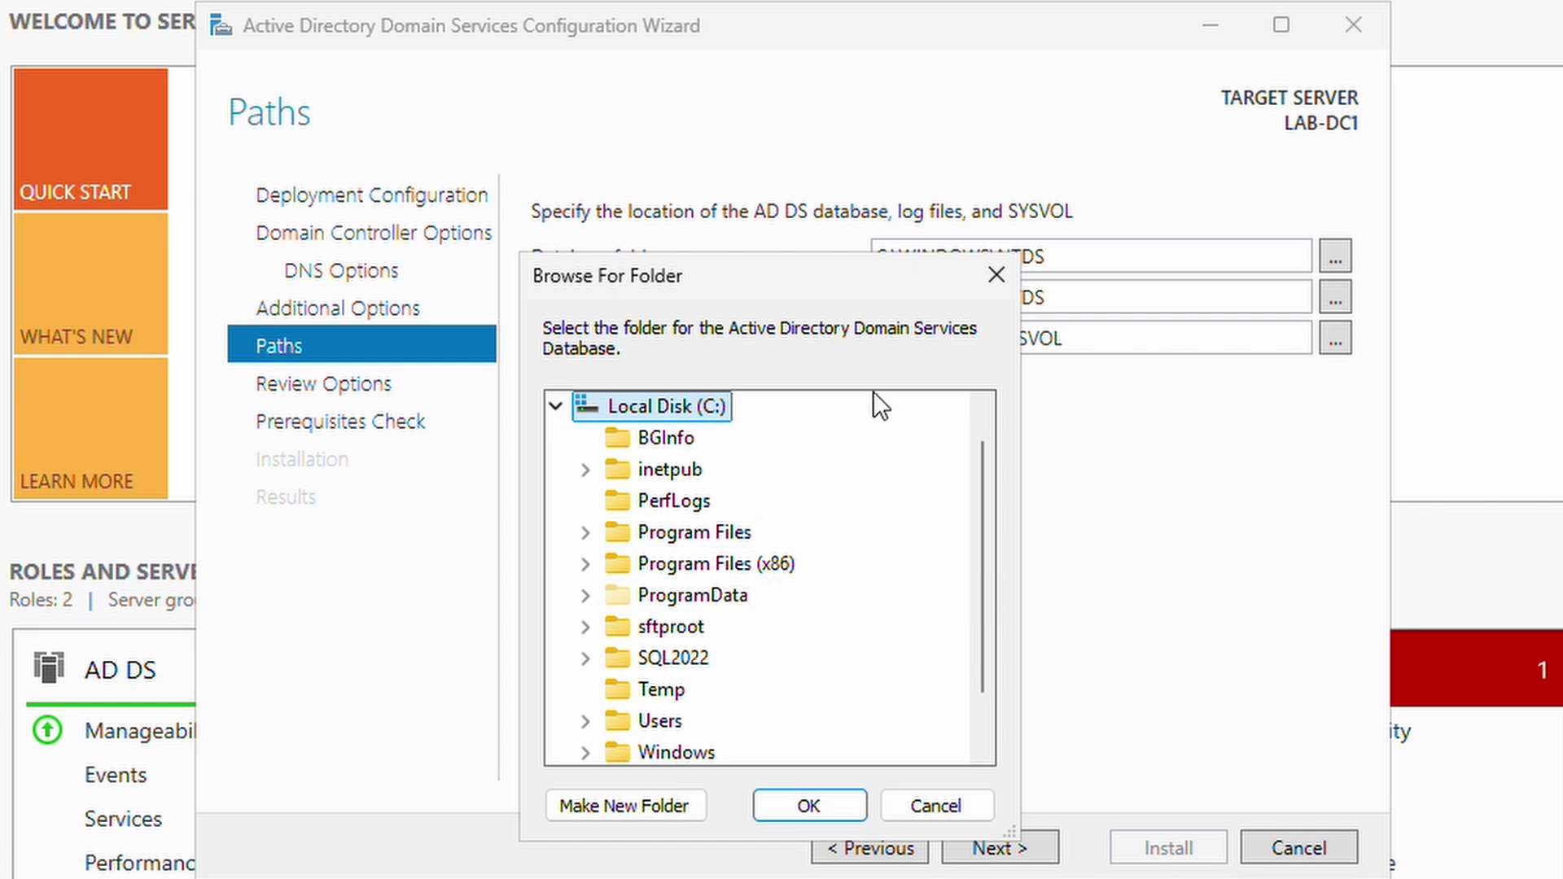
{"action": "left_click", "coordinate": [987, 281]}
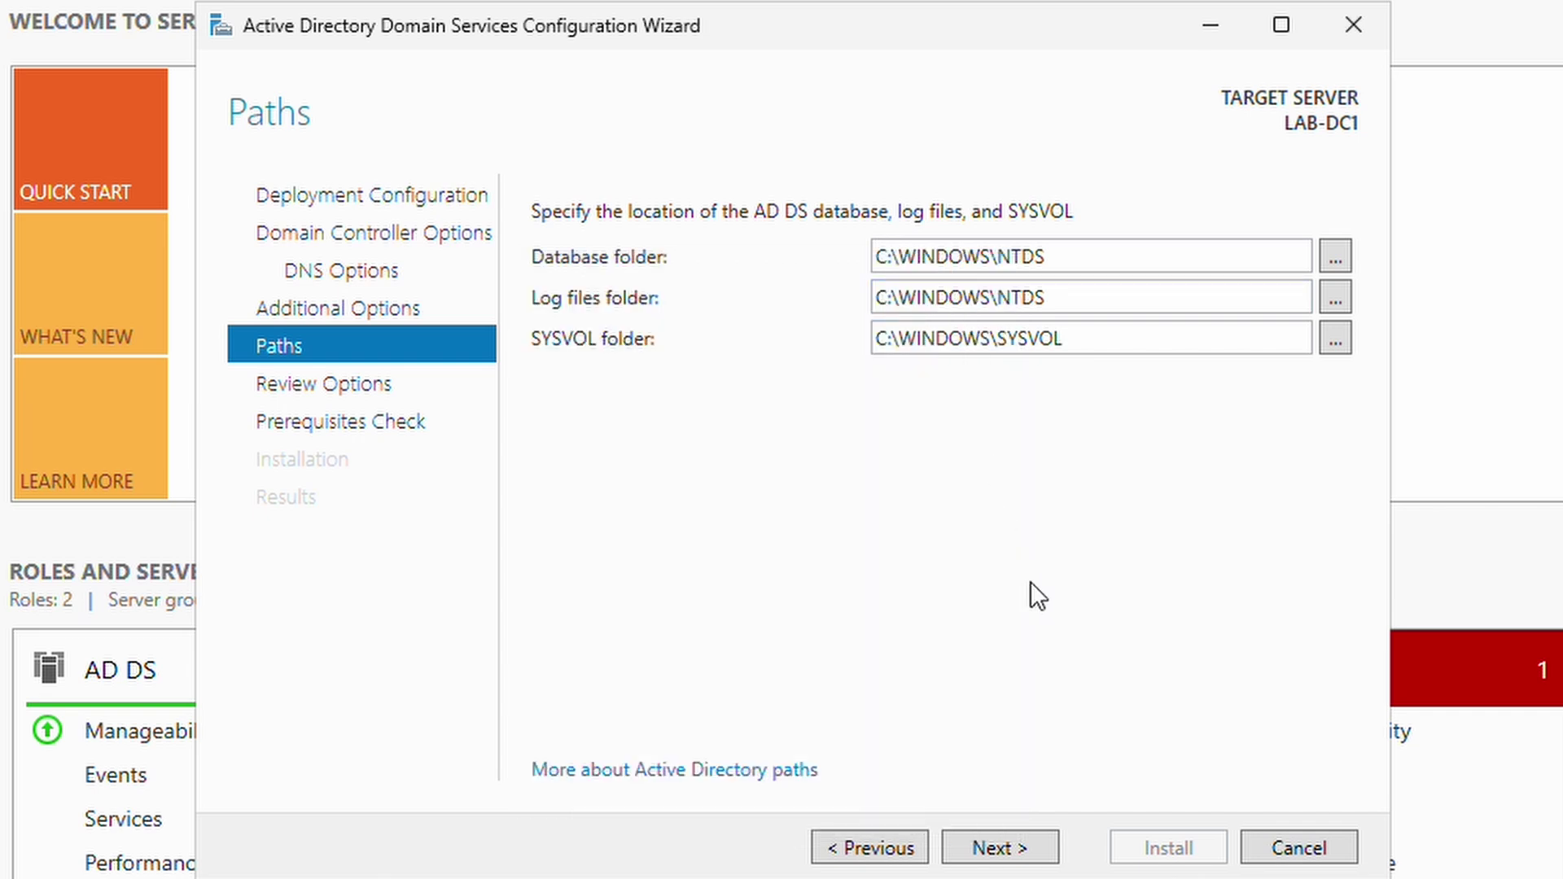
Open Review Options and scroll through the ad.lab forest settings summary.
{"action": "left_click", "coordinate": [975, 850]}
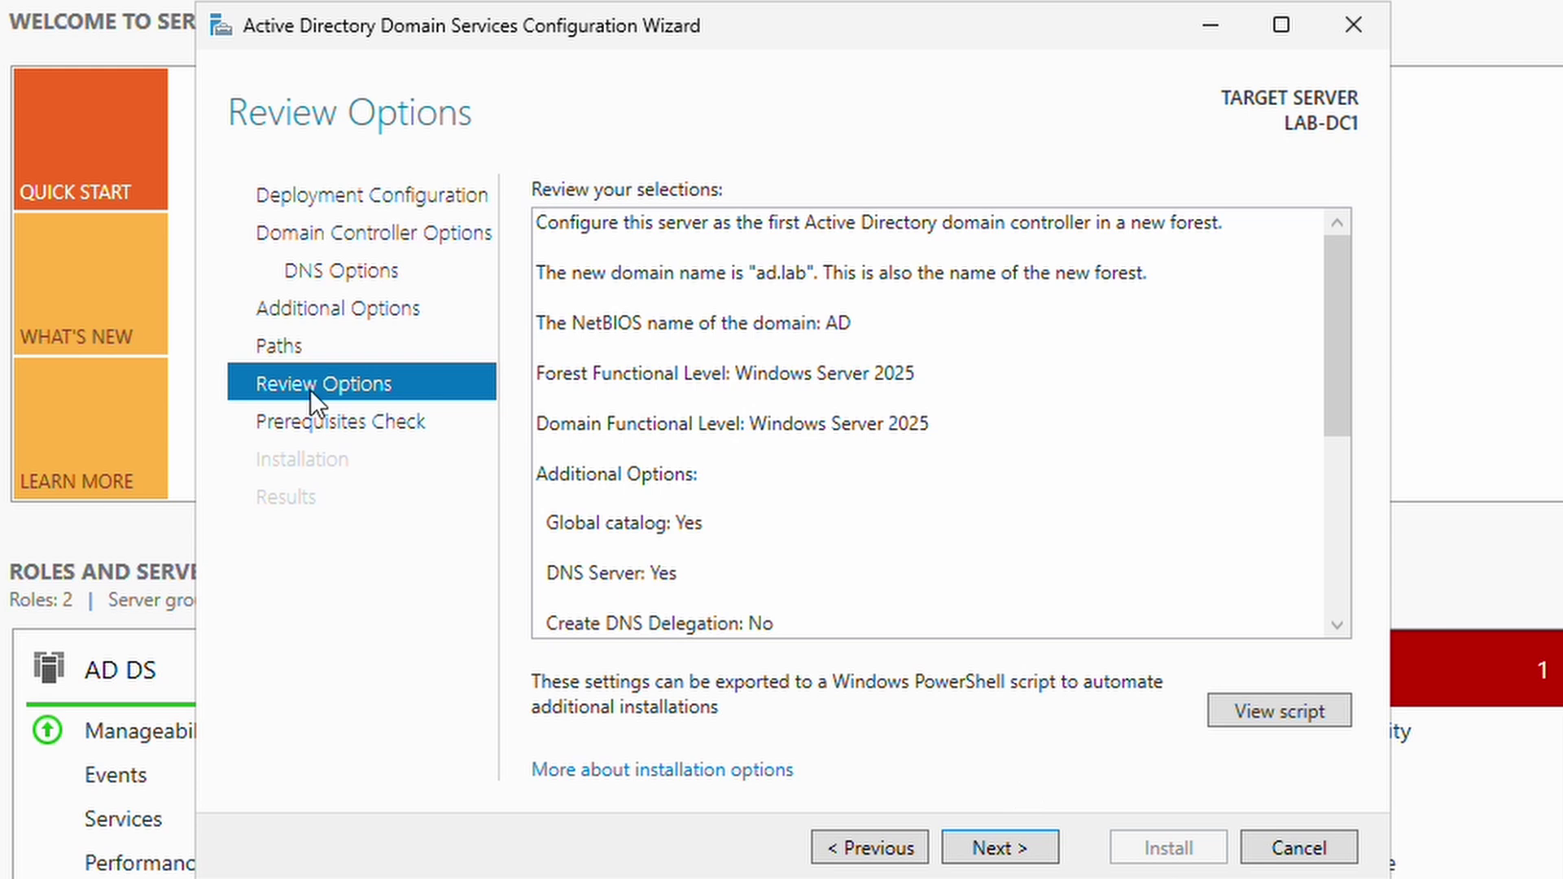
{"action": "left_click_drag", "start_coordinate": [1341, 308], "coordinate": [1337, 275]}
{"action": "key", "text": "ctrl+a"}
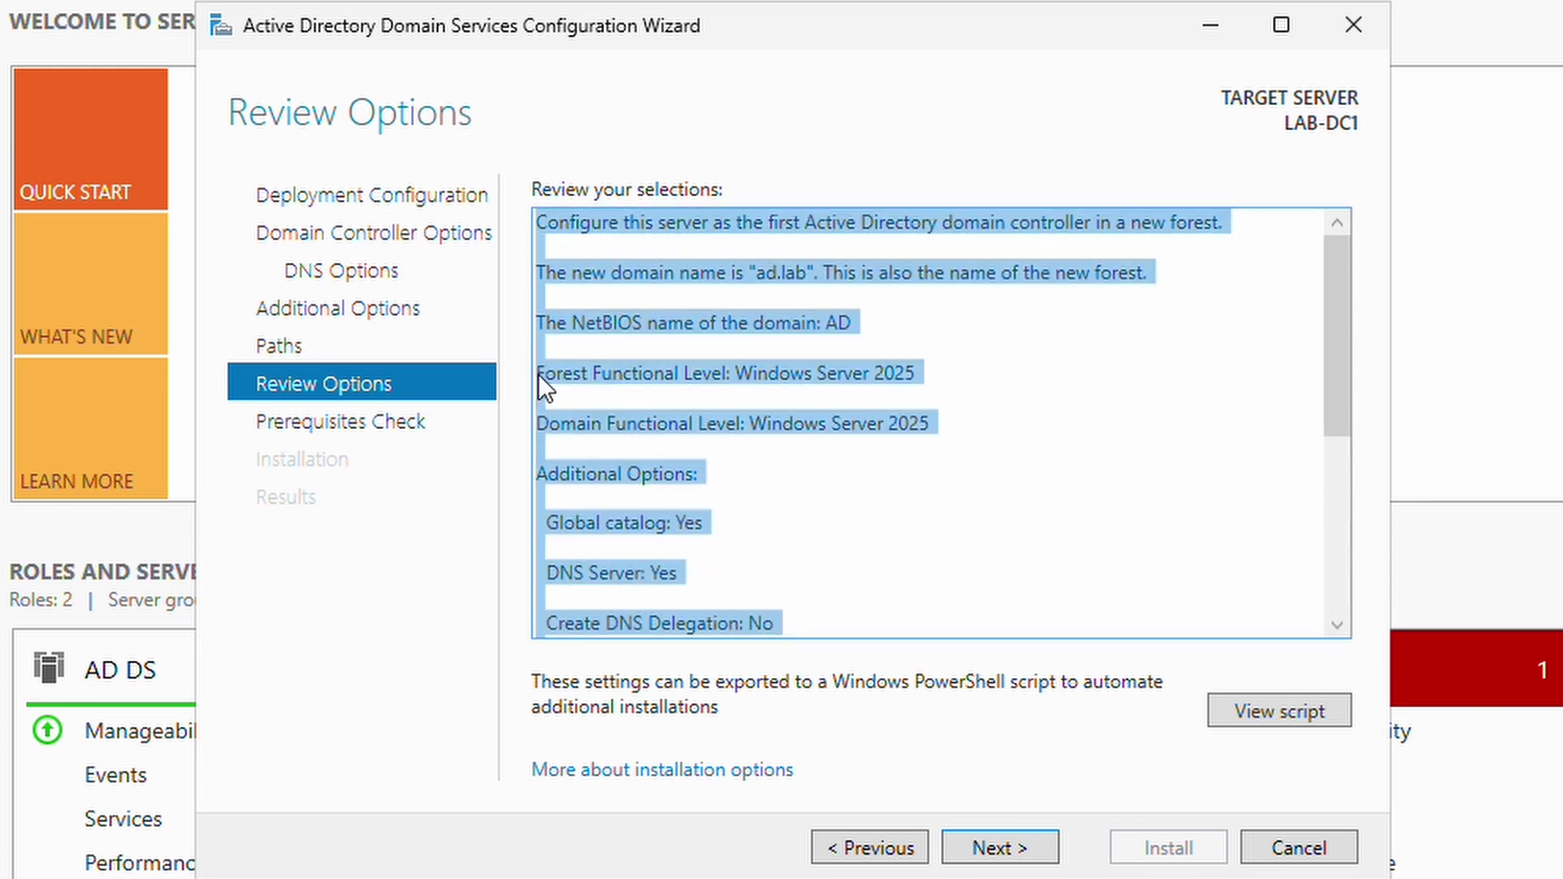
{"action": "left_click", "coordinate": [771, 394]}
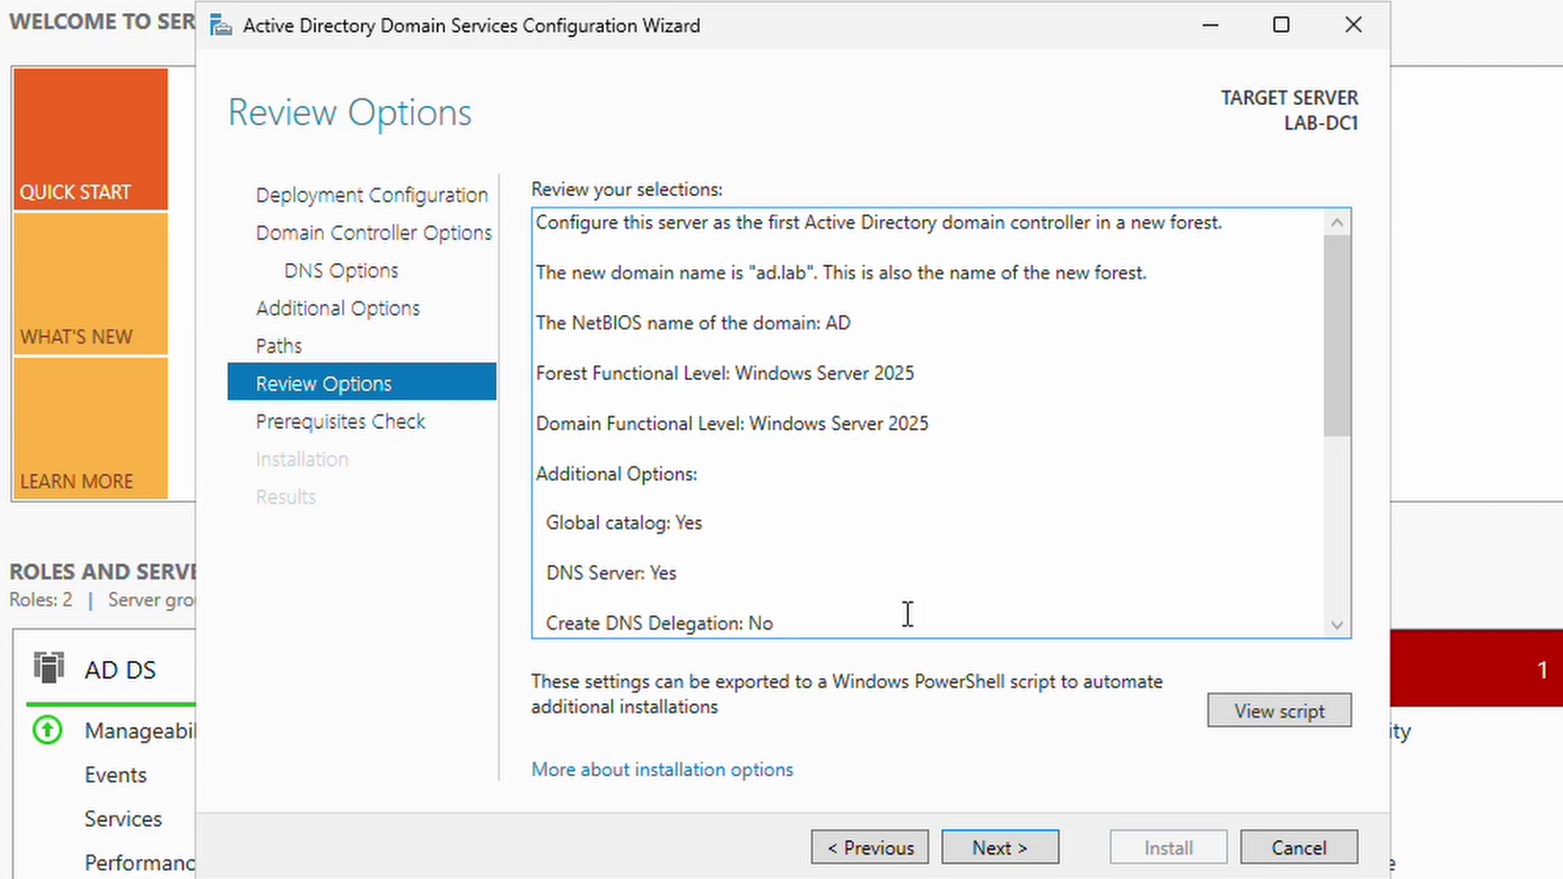
Run the prerequisites check, which passes with only a DNS delegation warning.
{"action": "left_click", "coordinate": [1002, 850]}
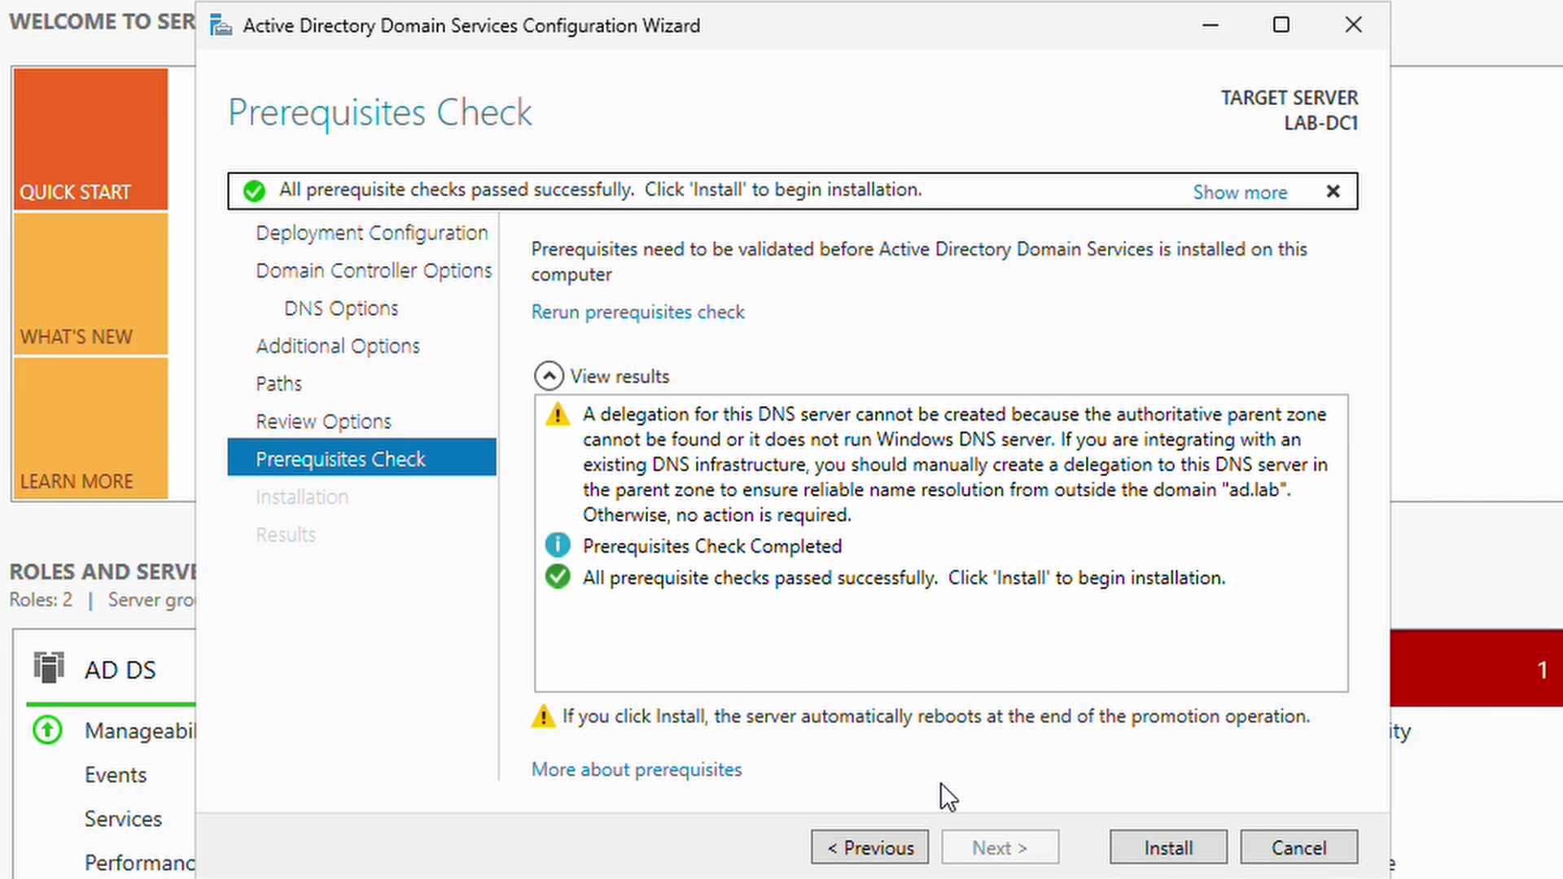
Install the domain controller promotion, then send Ctrl+Alt+Del to the rebooted server's lock screen.
{"action": "left_click", "coordinate": [1170, 849]}
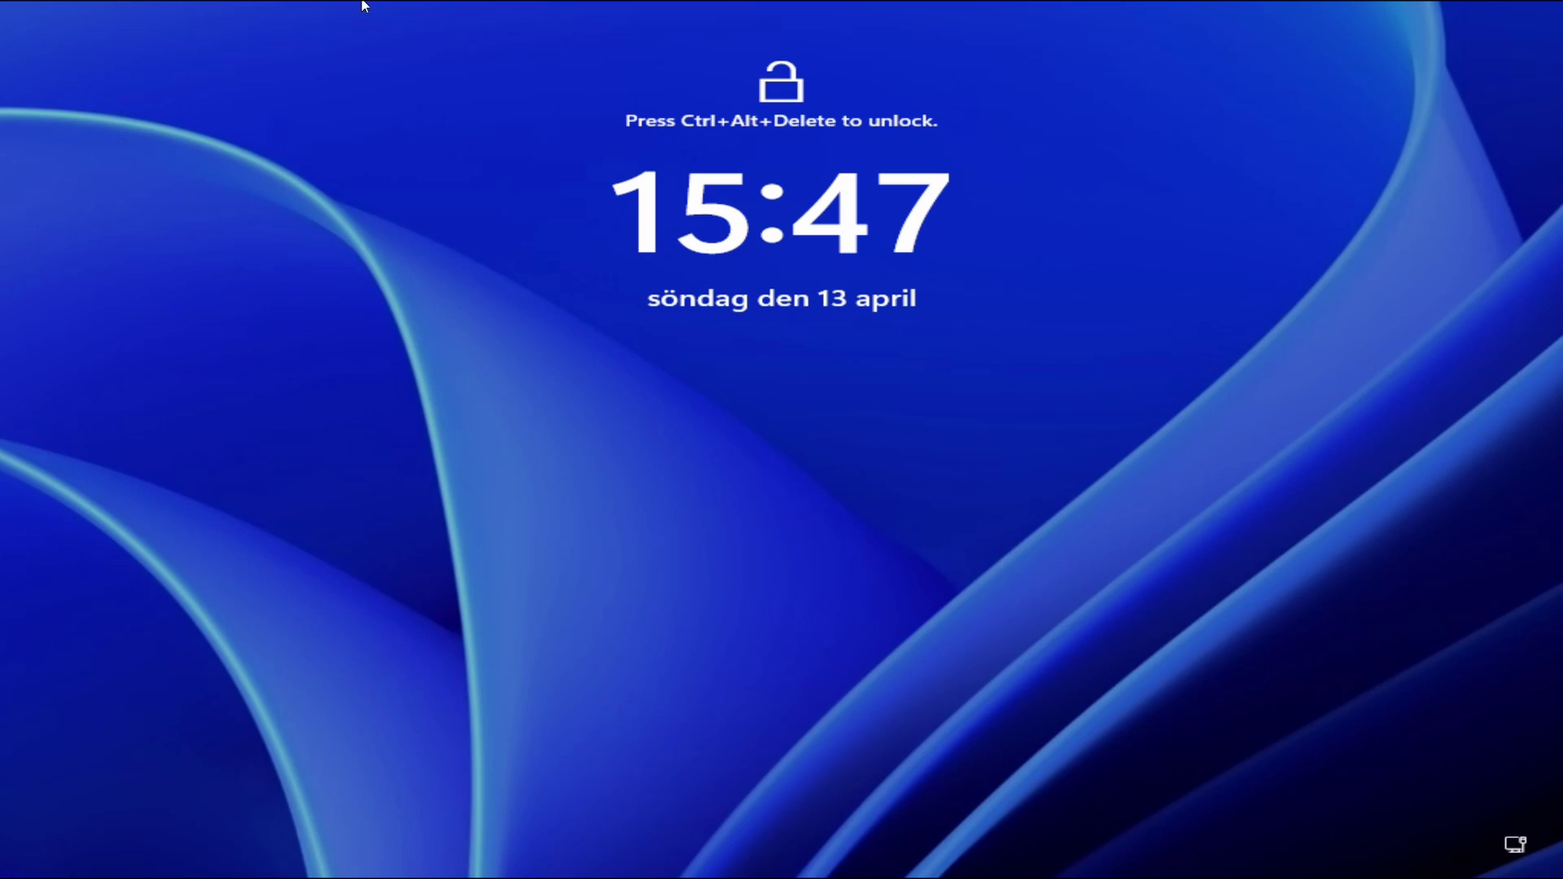
{"action": "mouse_move", "coordinate": [363, 1]}
{"action": "left_click", "coordinate": [413, 10]}
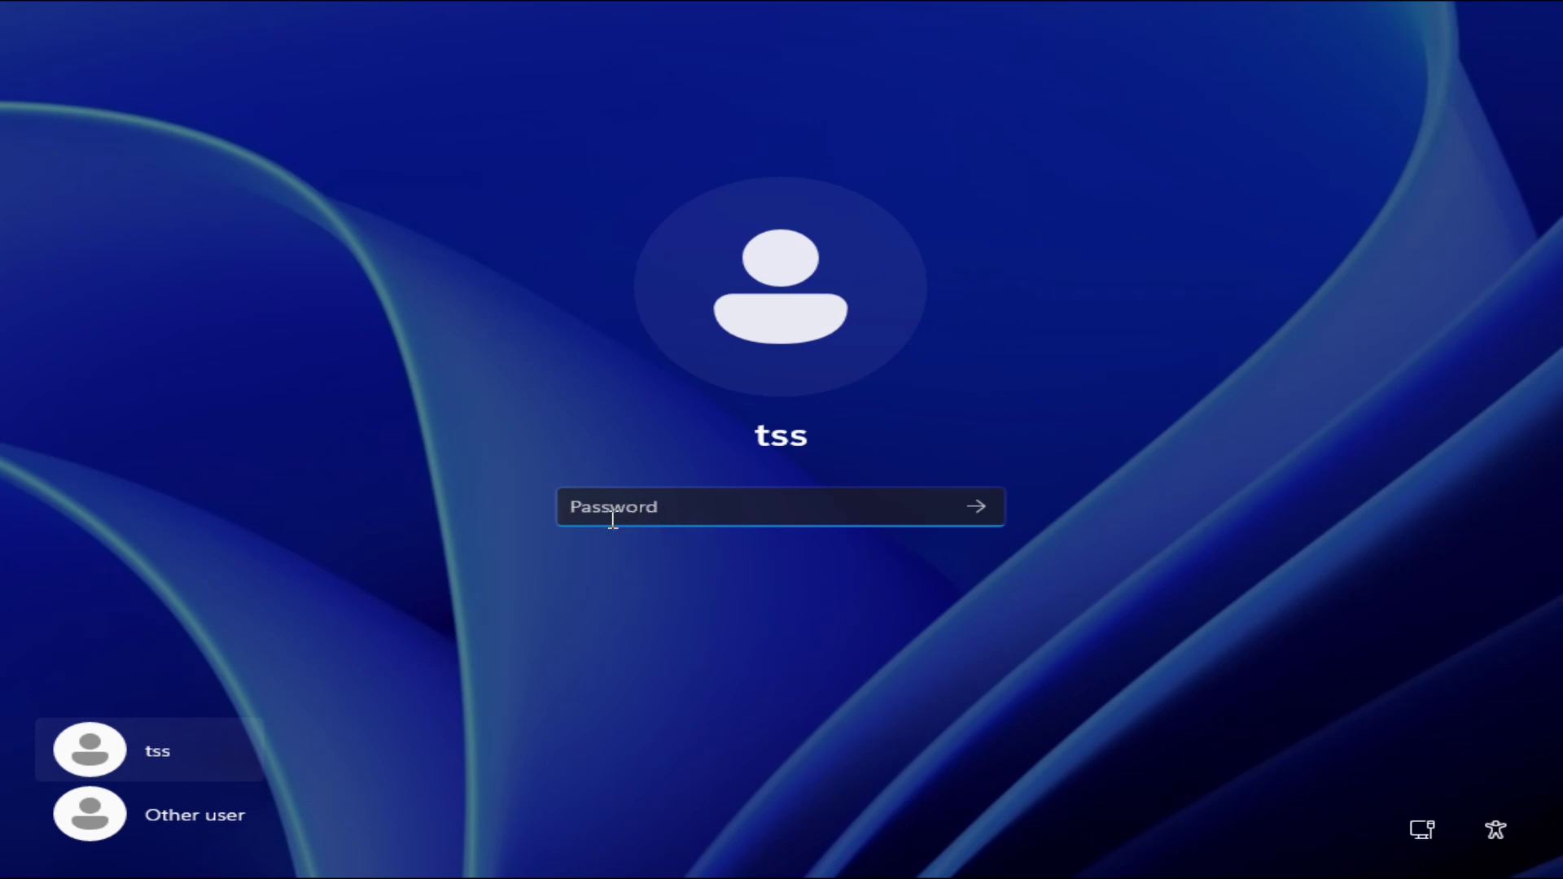
Sign in as 'Other user' with the domain account's user name and password.
{"action": "left_click", "coordinate": [218, 819]}
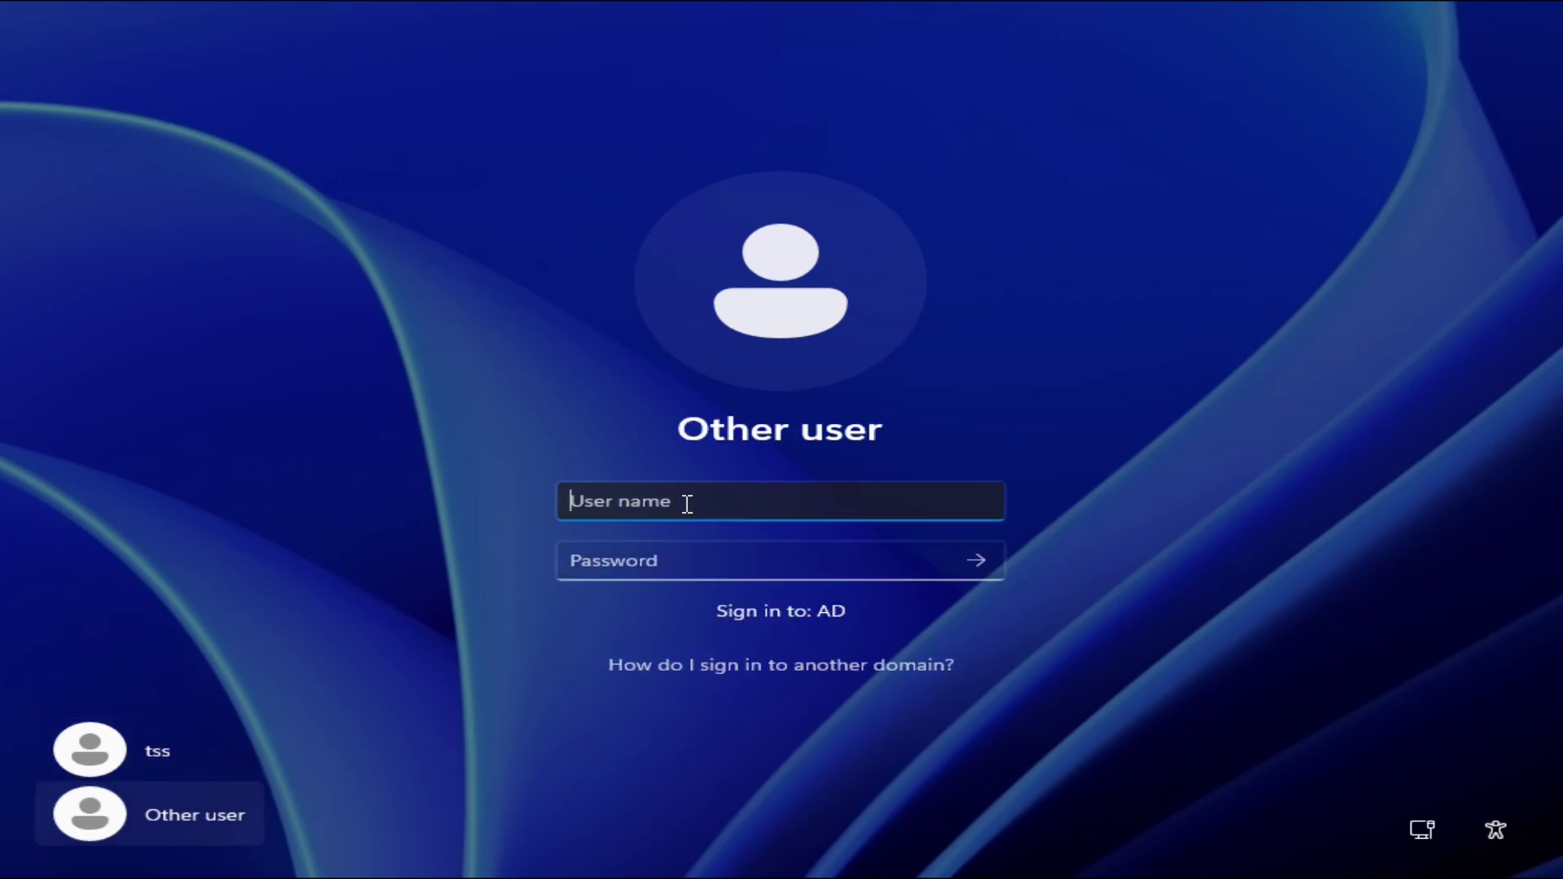
{"action": "type", "text": "tss"}
{"action": "key", "text": "Tab"}
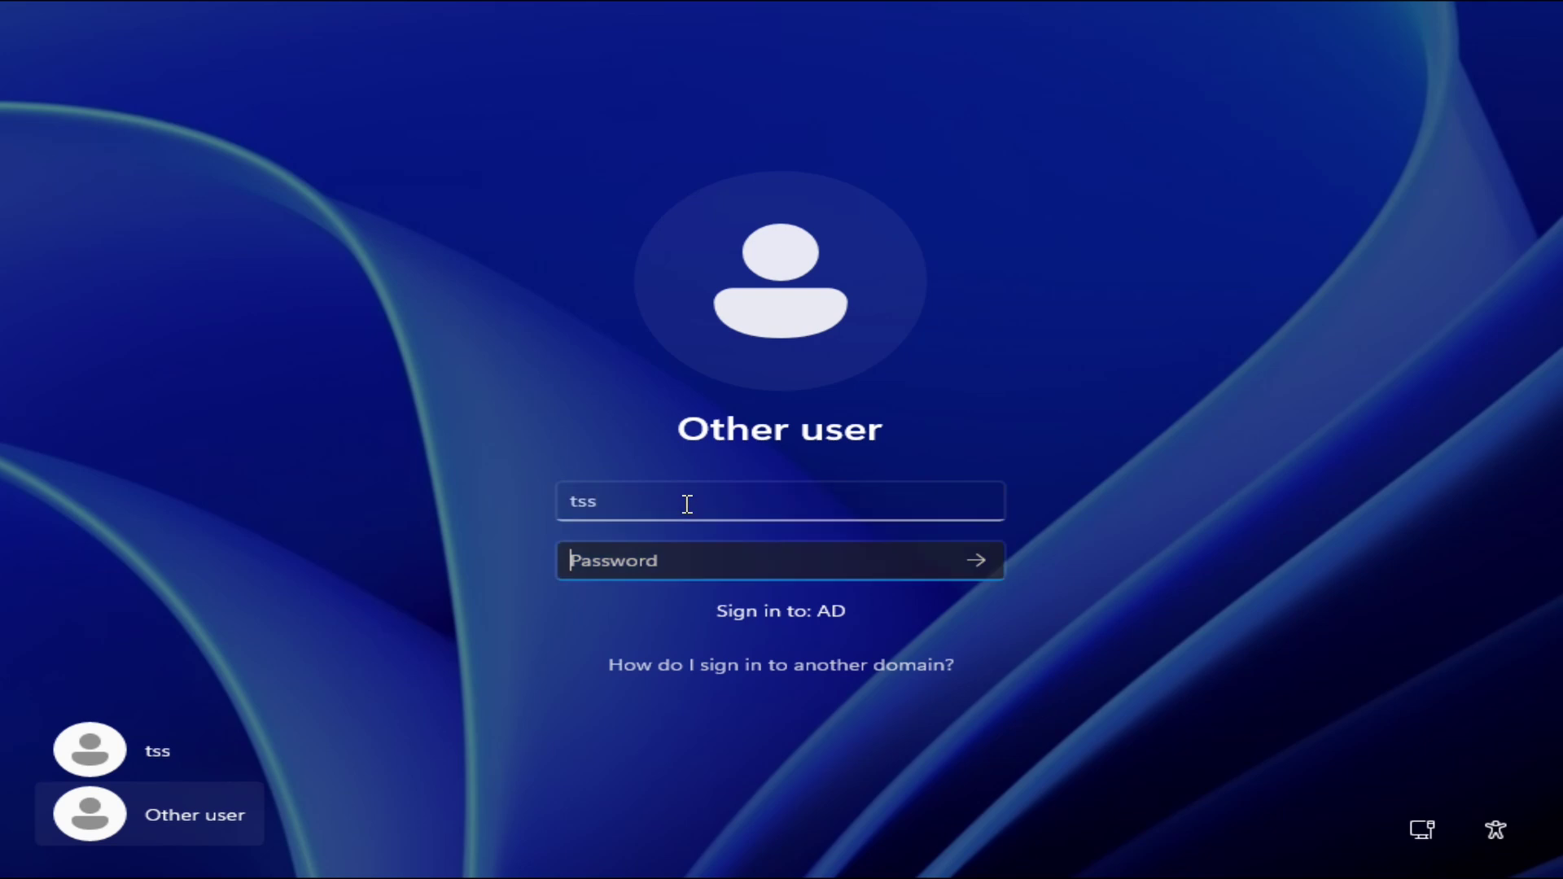
{"action": "type", "text": "************"}
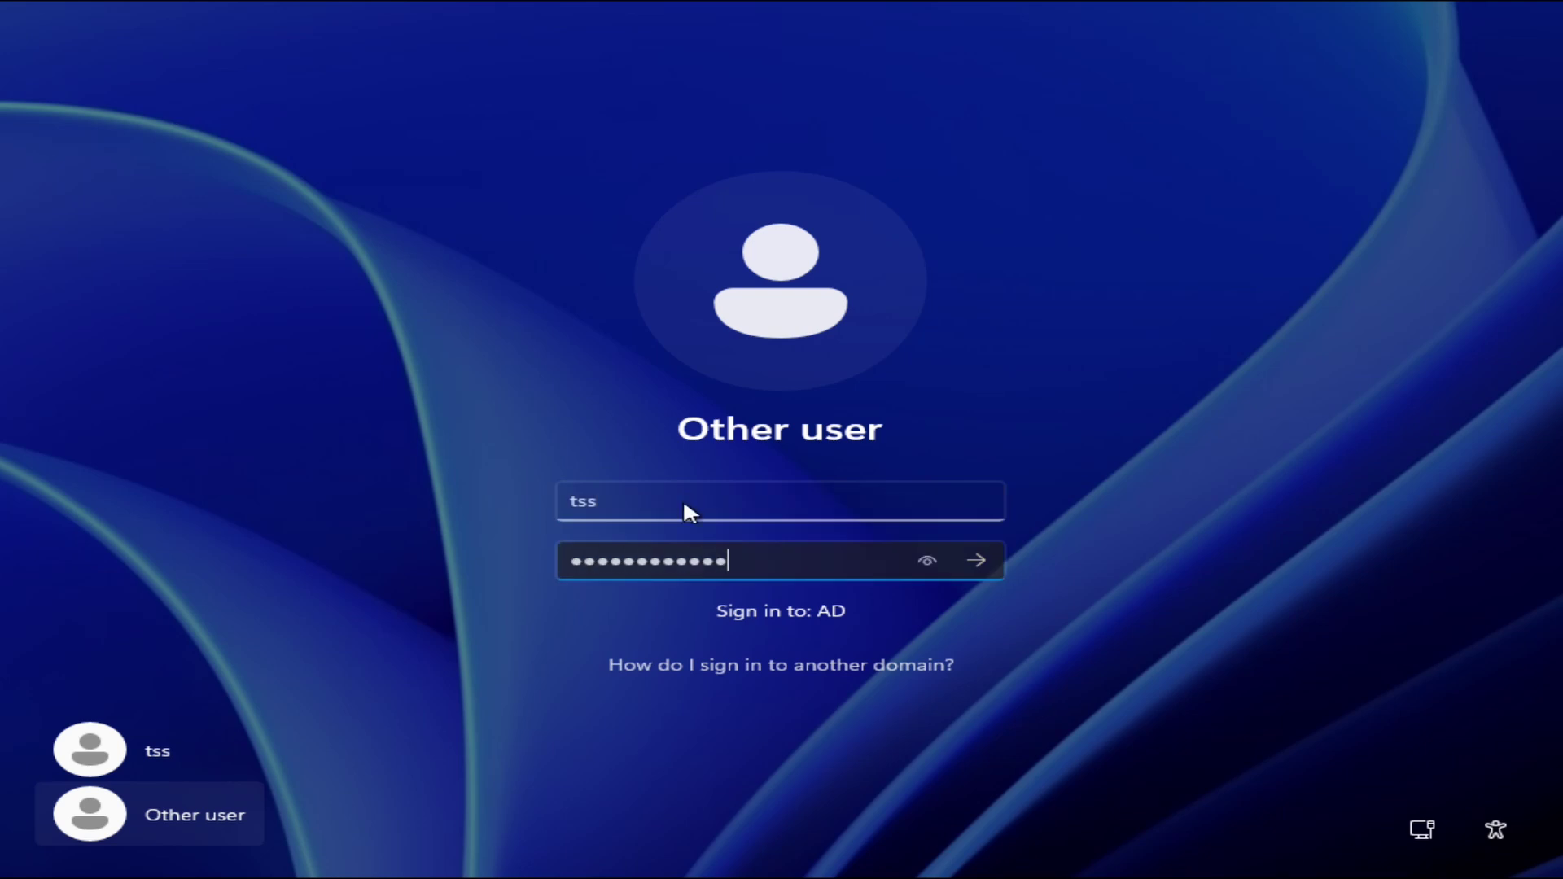
{"action": "key", "text": "Return"}
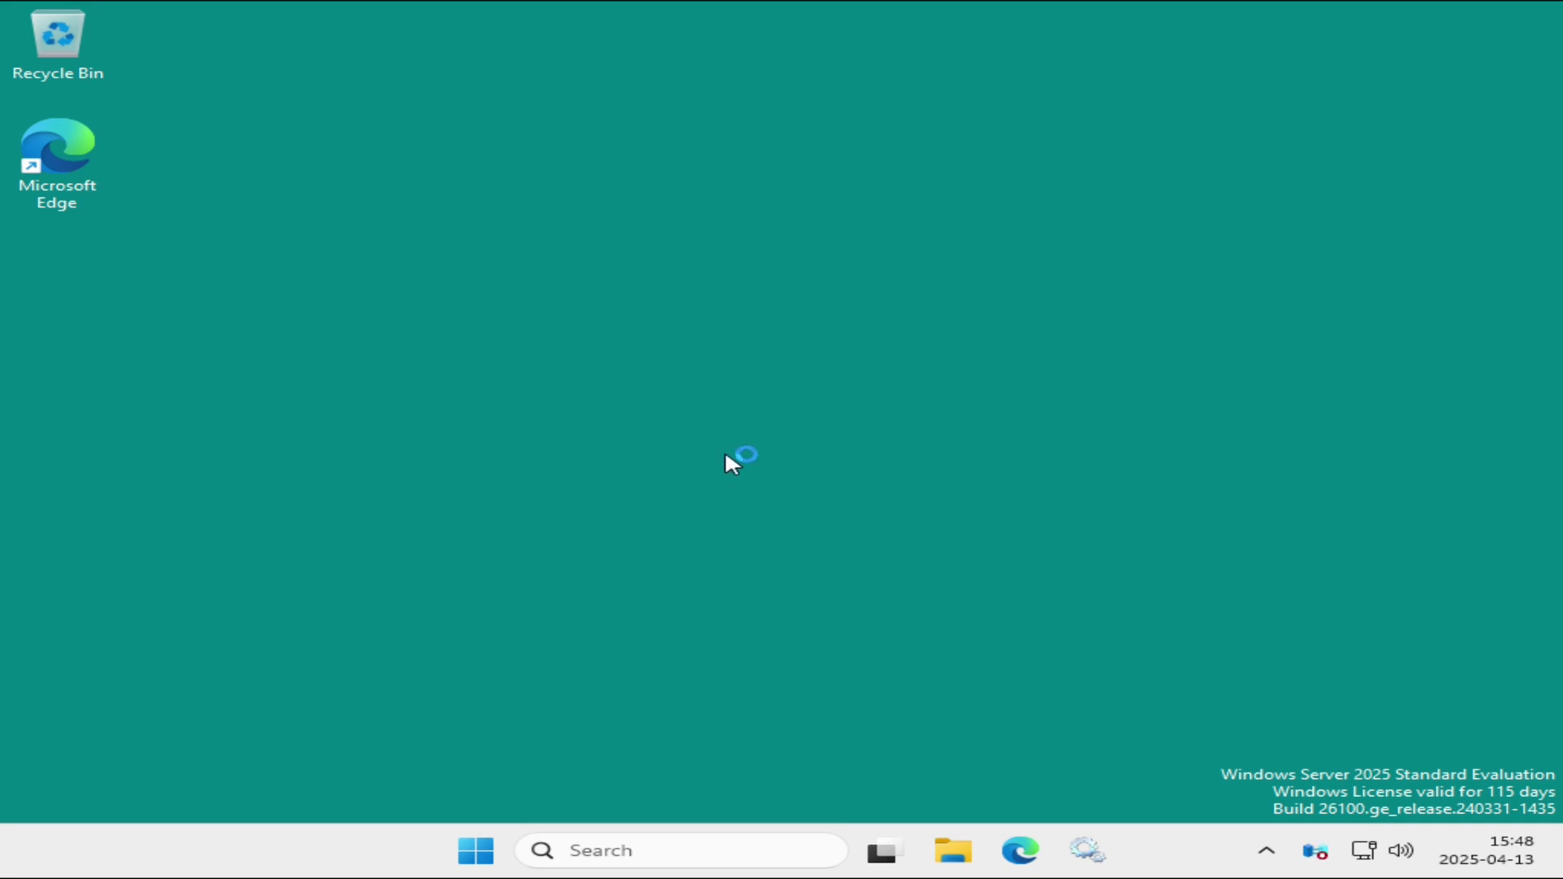
Set the display resolution to 1920 × 1080 in Display settings, keep it, and close Settings.
{"action": "right_click", "coordinate": [649, 361]}
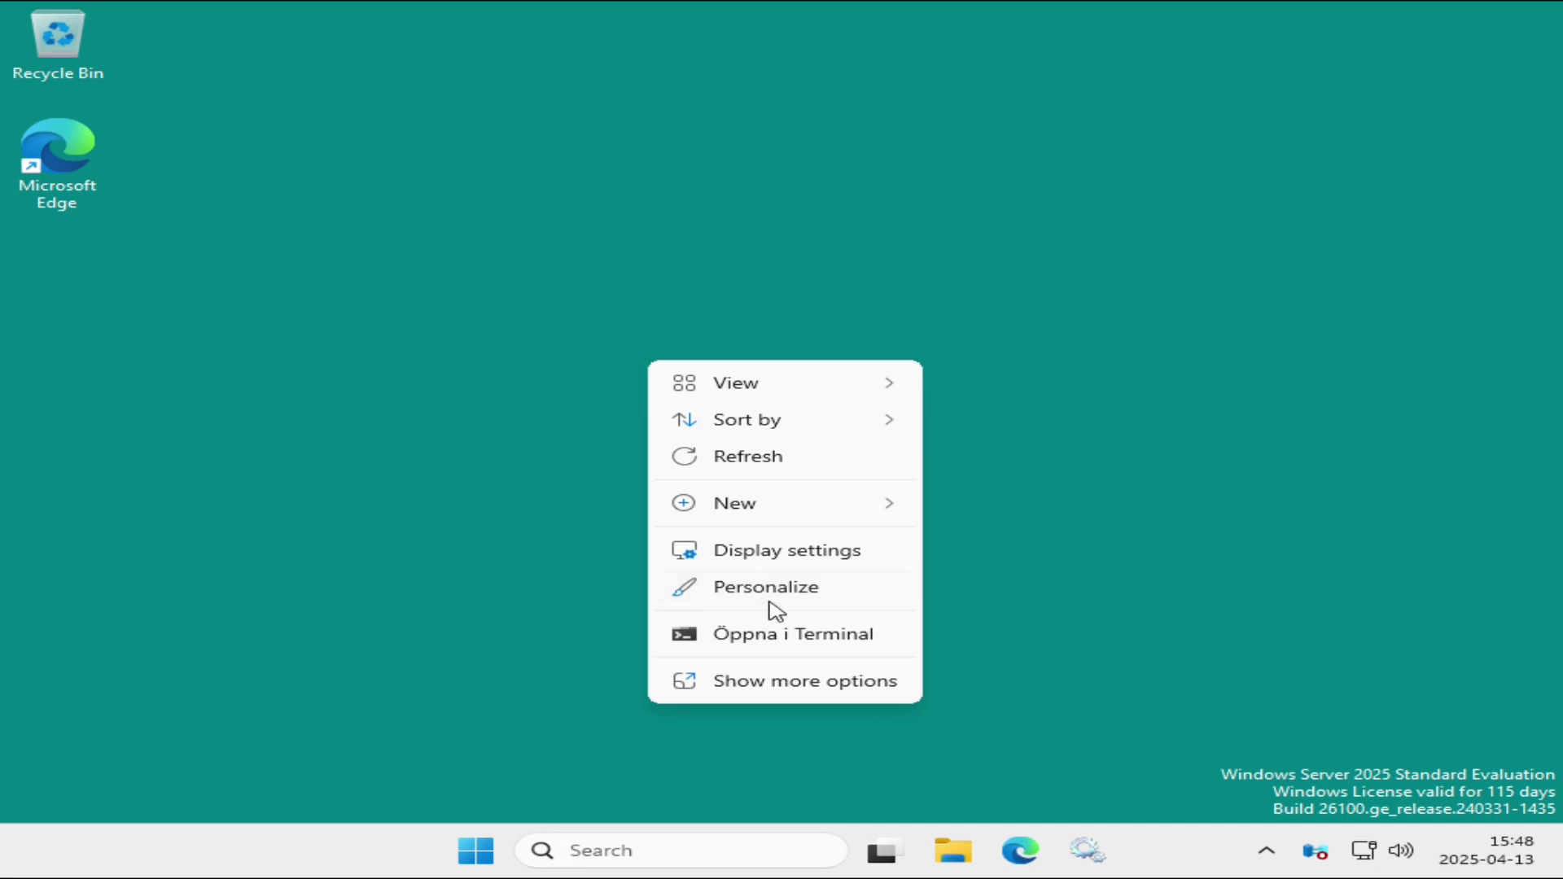
{"action": "left_click", "coordinate": [775, 564]}
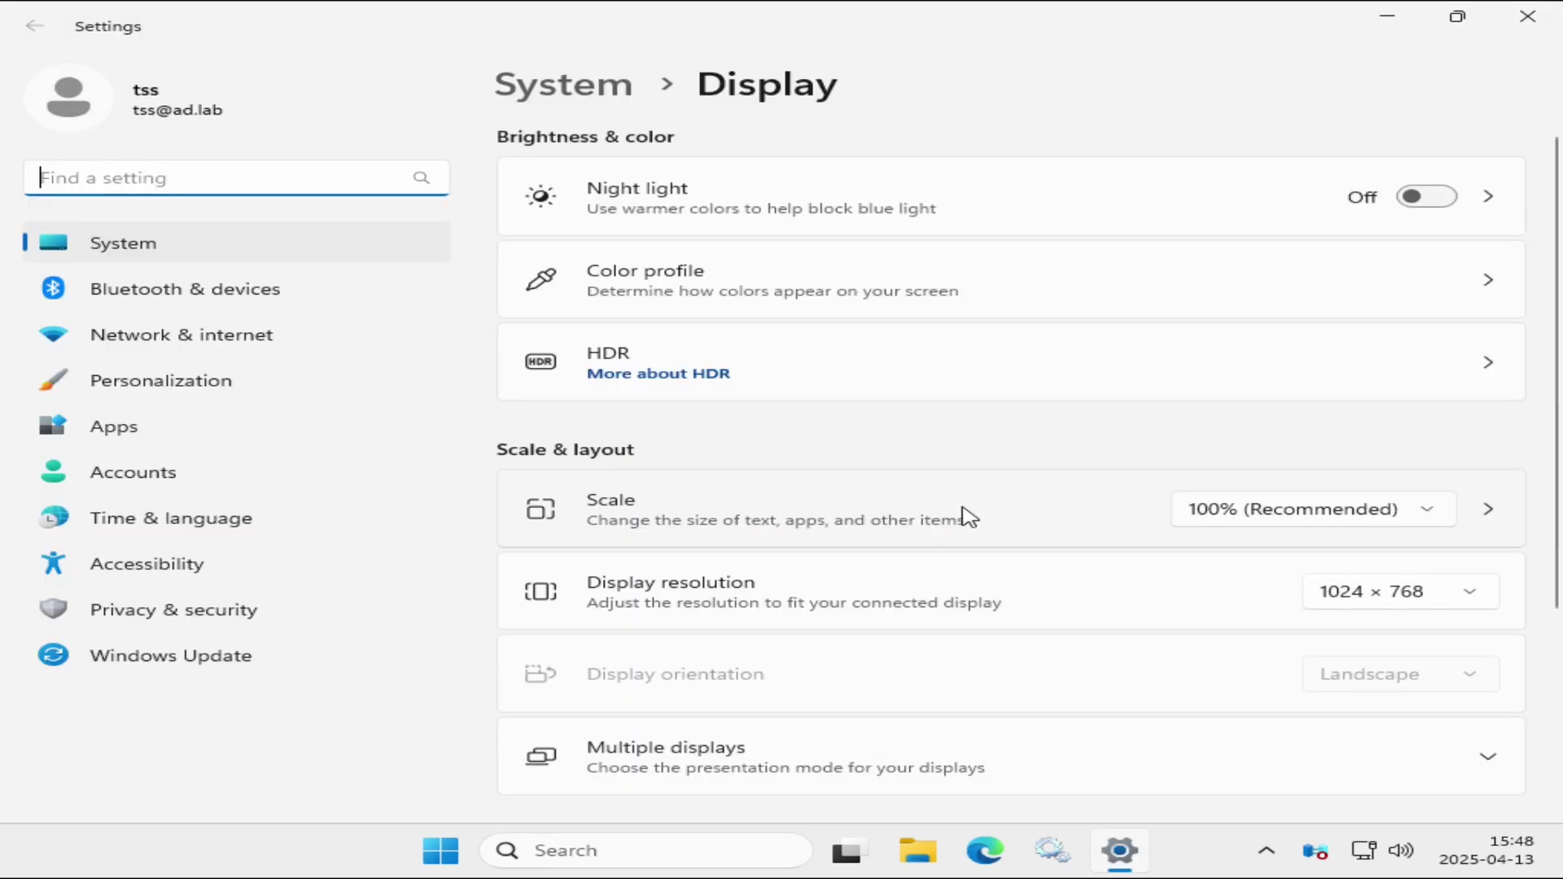
{"action": "left_click", "coordinate": [1445, 600]}
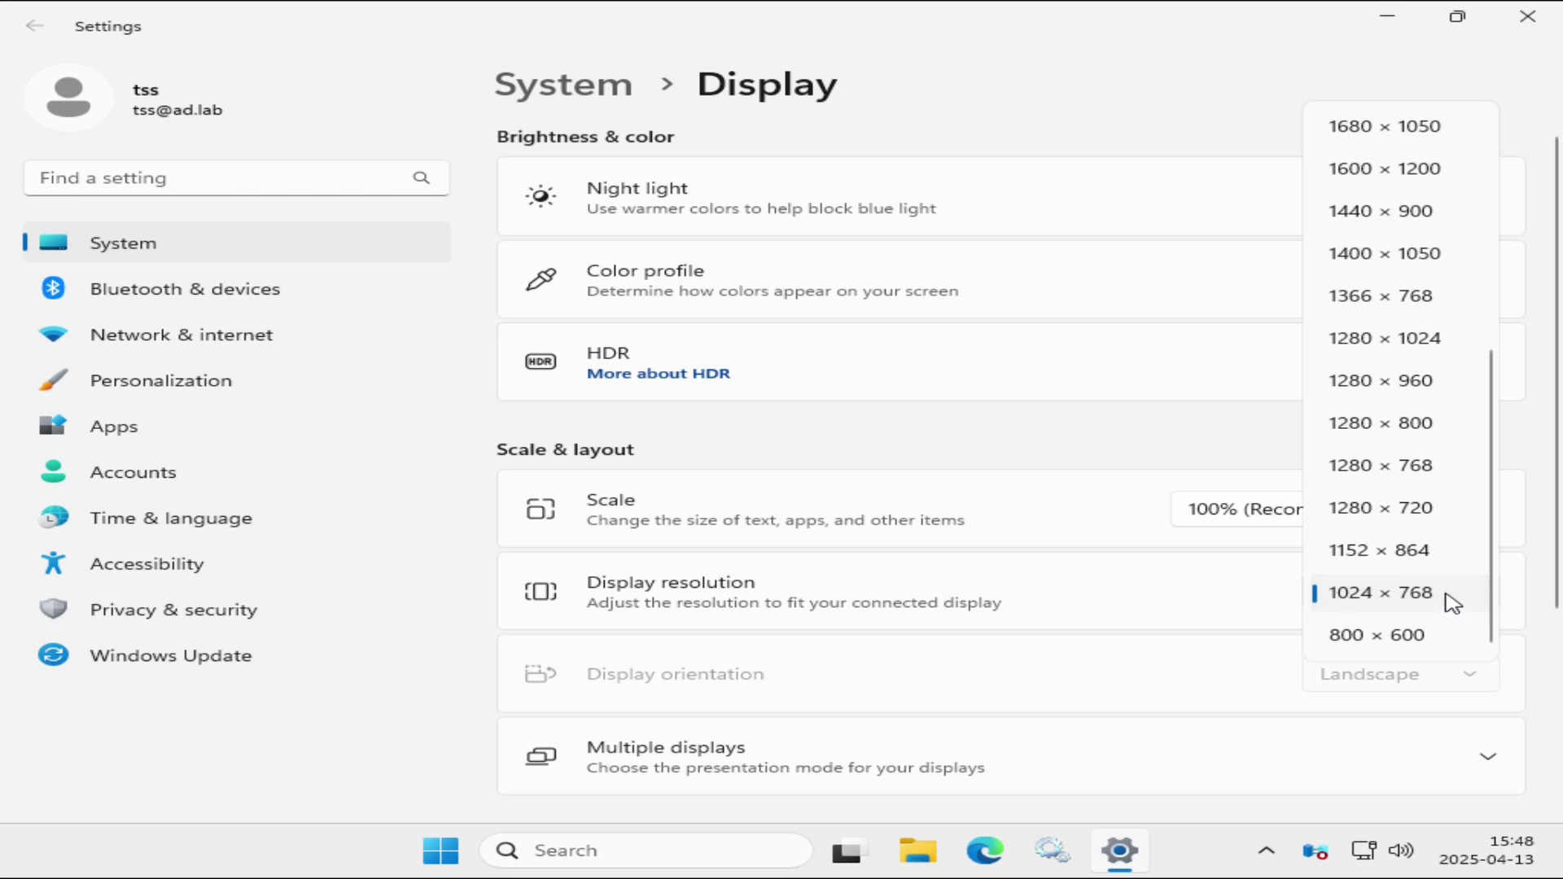
{"action": "scroll", "coordinate": [1416, 412], "scroll_direction": "up", "scroll_amount": 3}
{"action": "left_click", "coordinate": [1409, 252]}
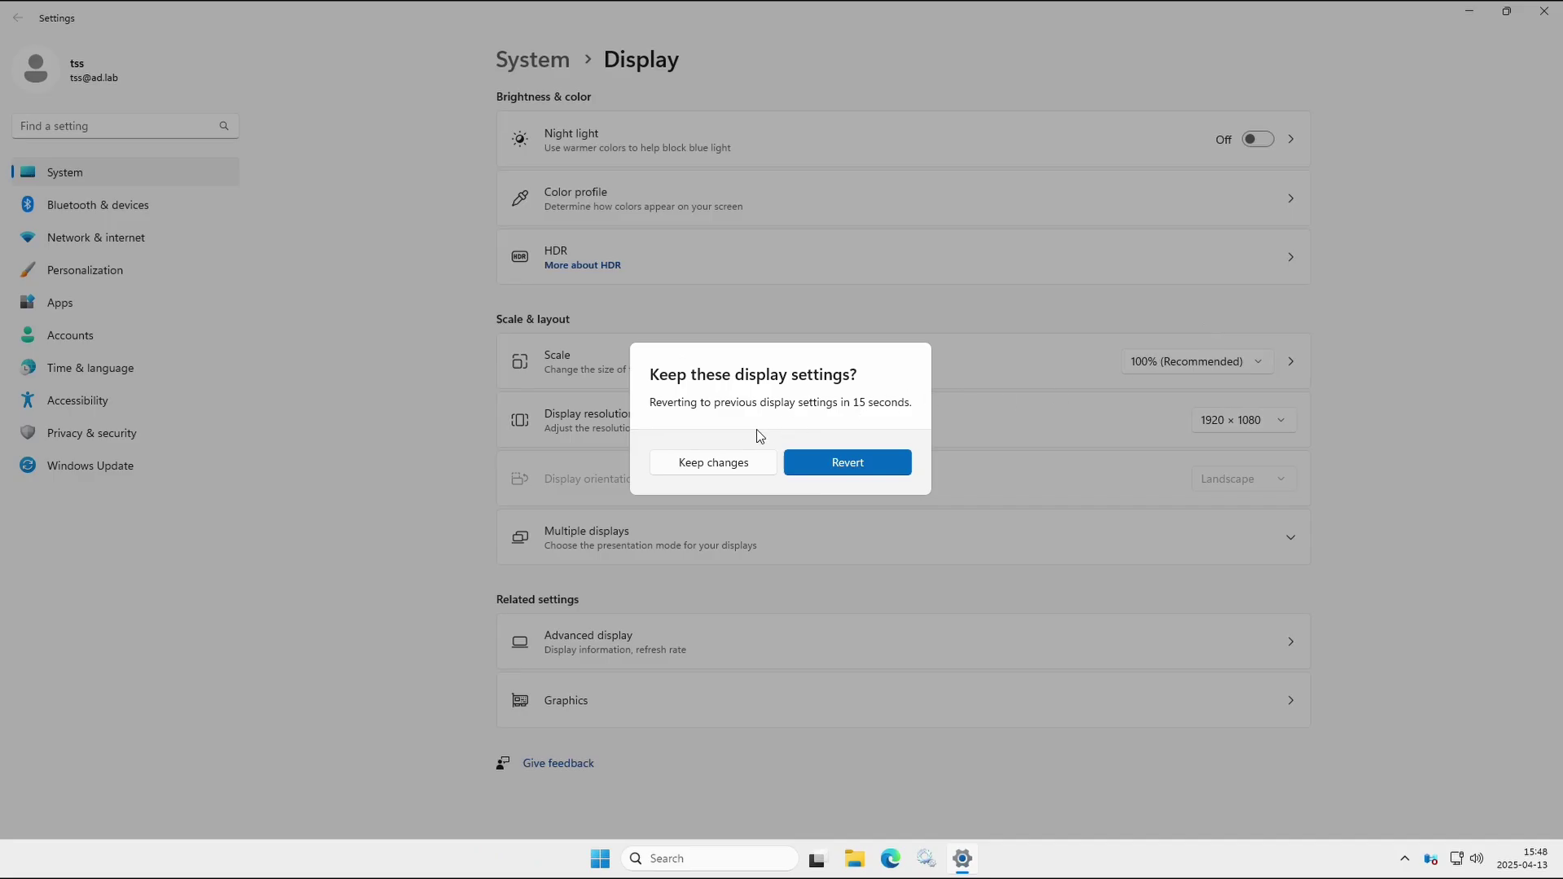
{"action": "left_click", "coordinate": [724, 463]}
{"action": "left_click", "coordinate": [1544, 11]}
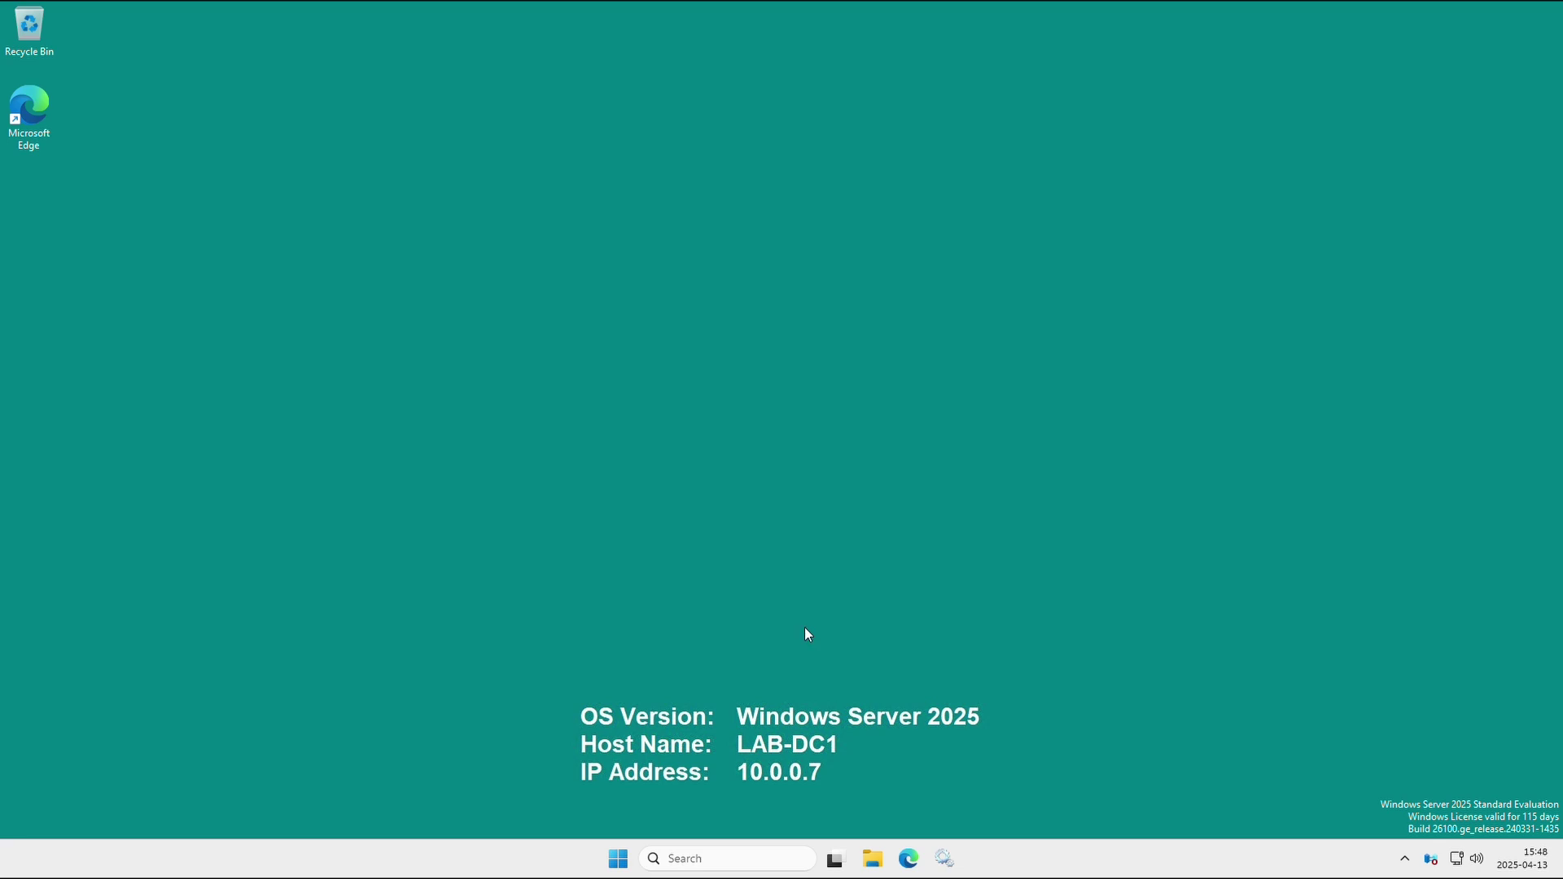
Replace the Ethernet adapter's preferred DNS 127.0.0.1 with 10.0.0.7, save, and close Settings.
{"action": "right_click", "coordinate": [1456, 859]}
{"action": "left_click", "coordinate": [1448, 815]}
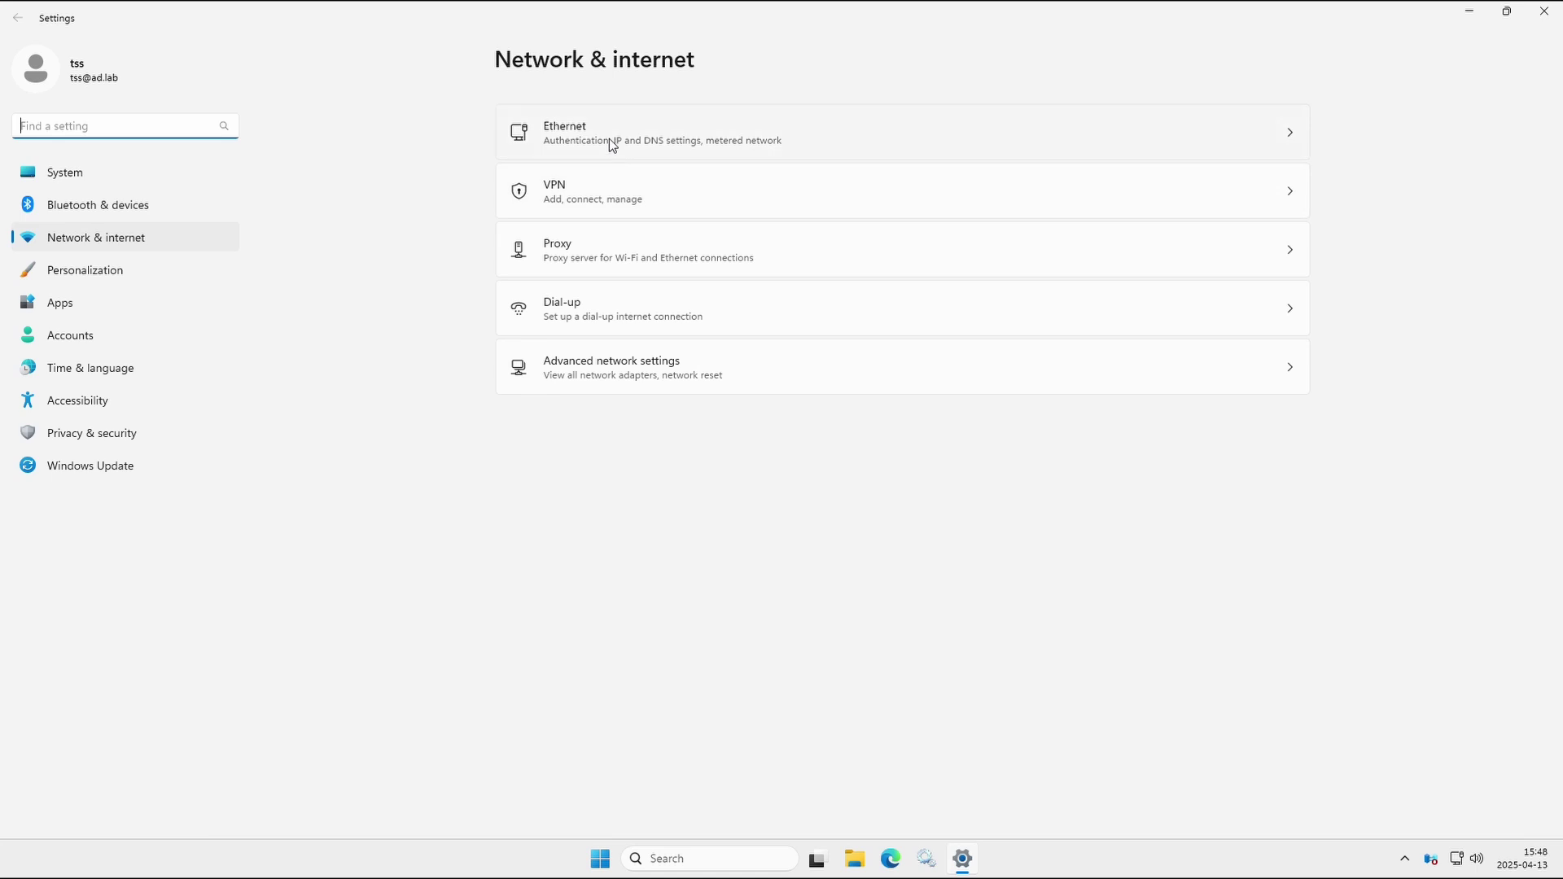
{"action": "left_click", "coordinate": [610, 141]}
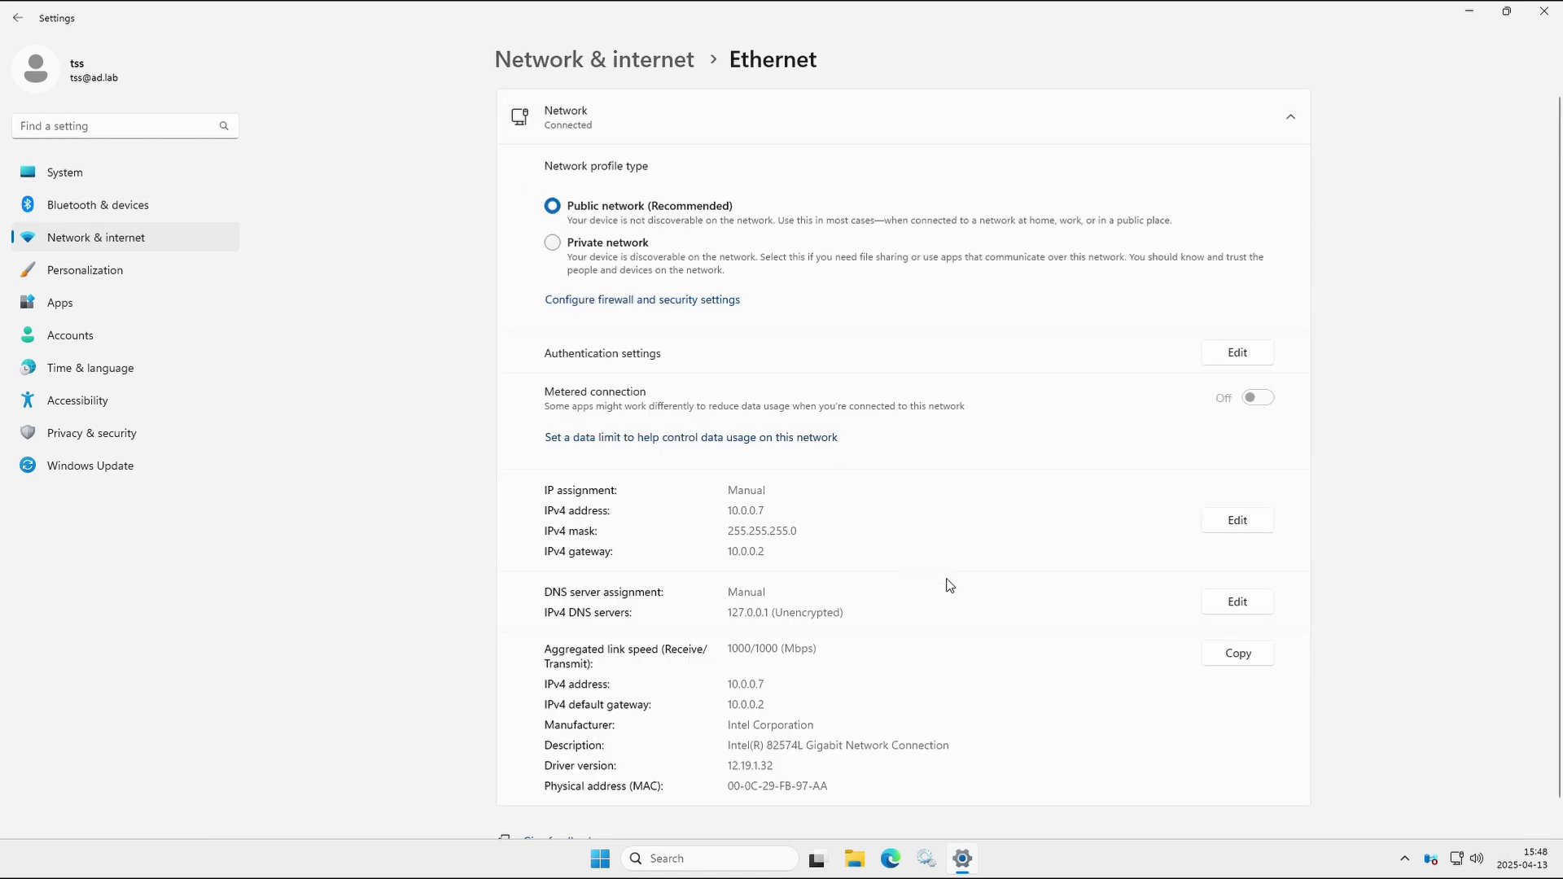
{"action": "left_click", "coordinate": [1220, 603]}
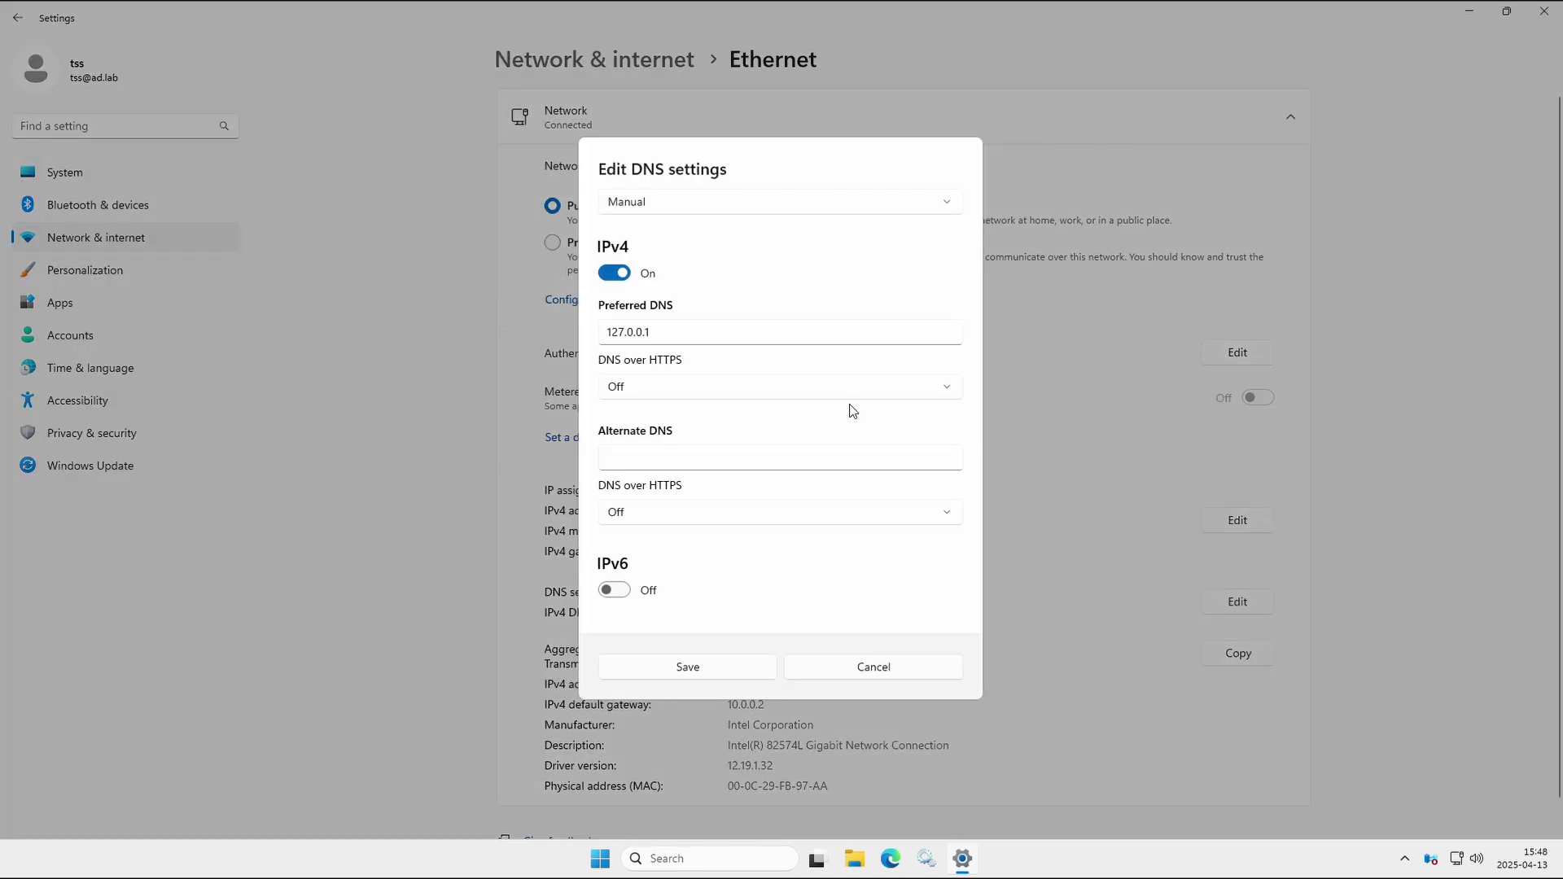
{"action": "left_click_drag", "start_coordinate": [676, 333], "coordinate": [574, 335]}
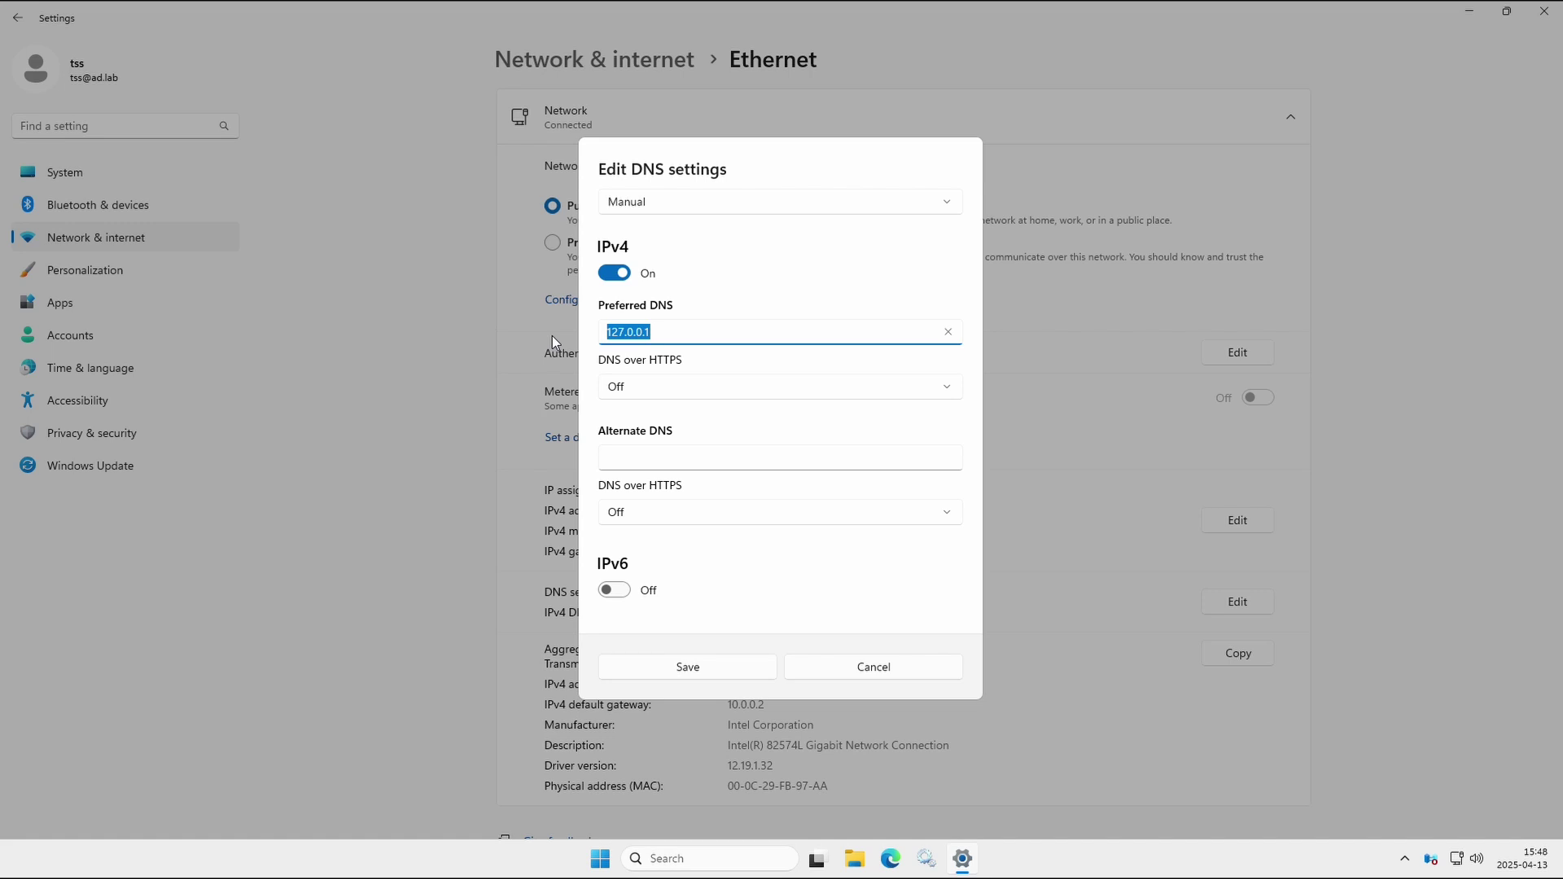
{"action": "type", "text": "10.0.0.7"}
{"action": "left_click", "coordinate": [643, 454]}
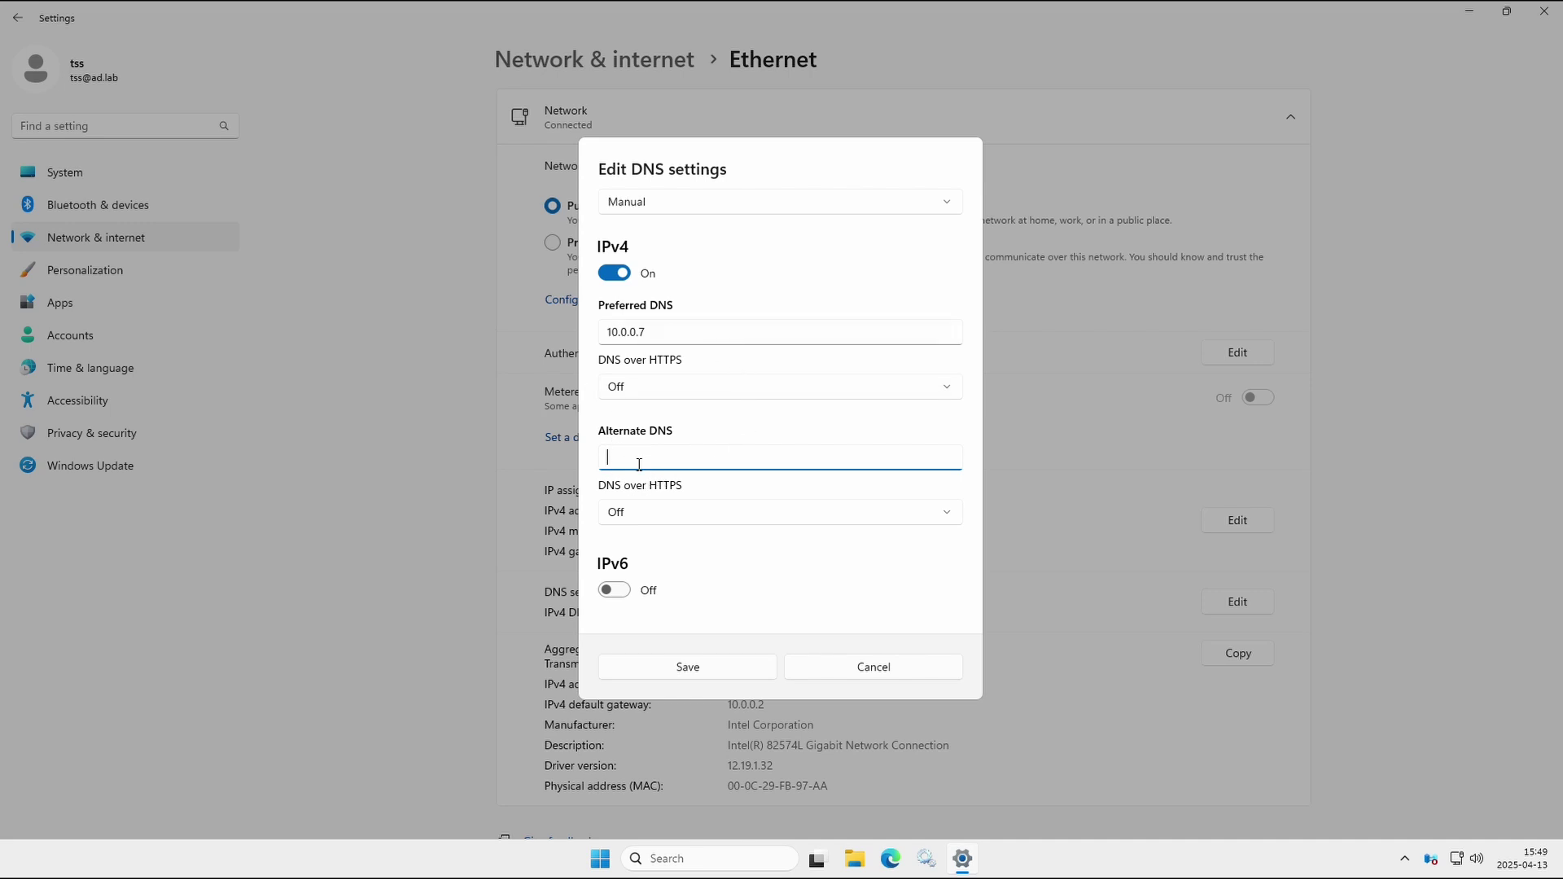
{"action": "left_click_drag", "start_coordinate": [657, 335], "coordinate": [592, 334]}
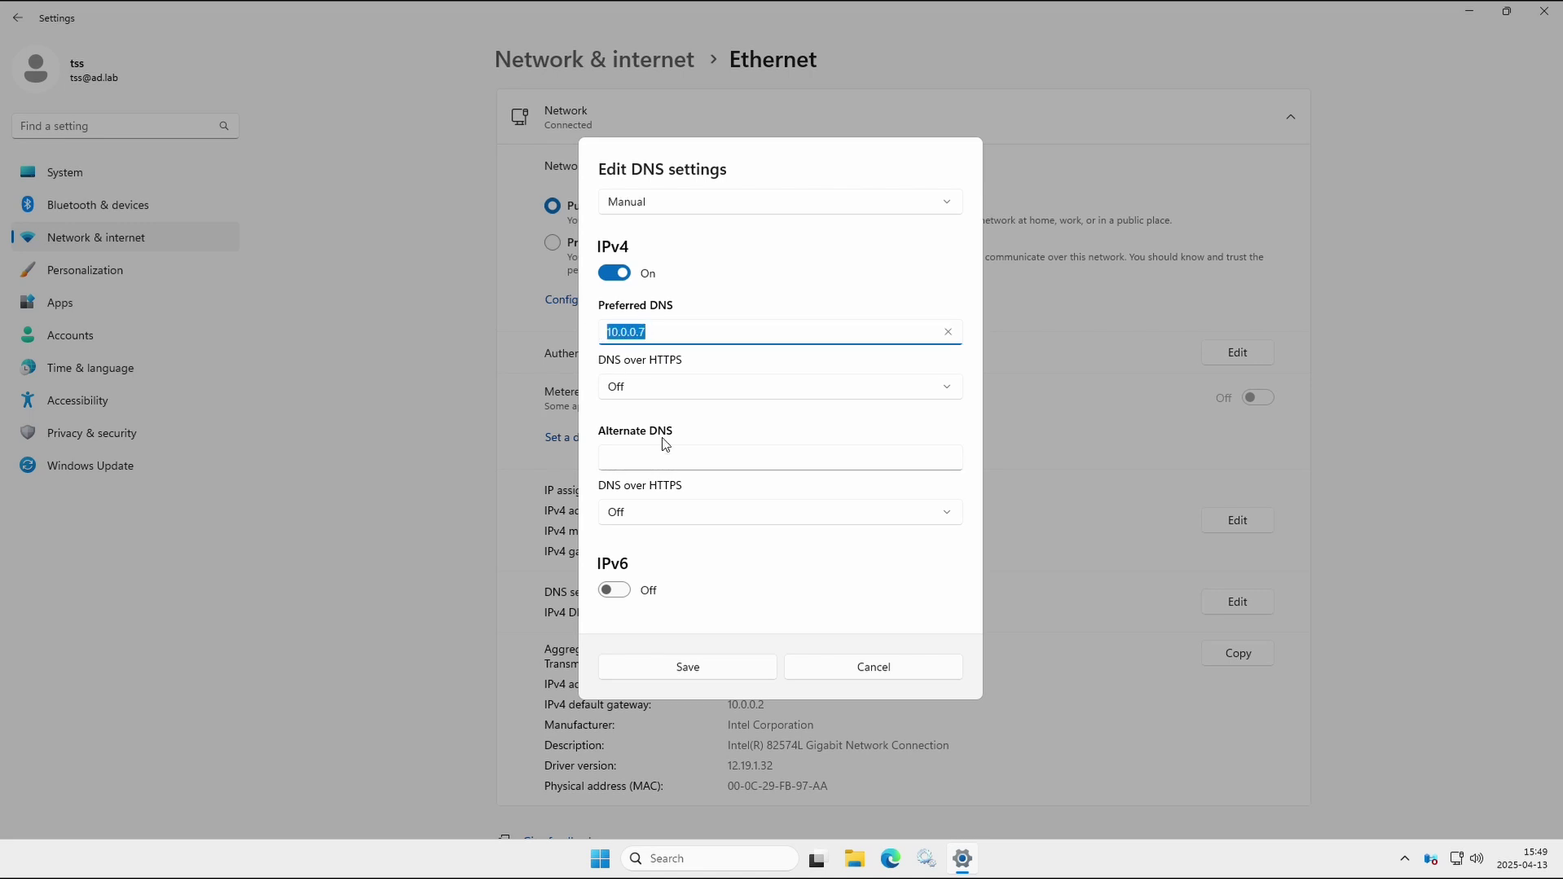
{"action": "left_click", "coordinate": [689, 667]}
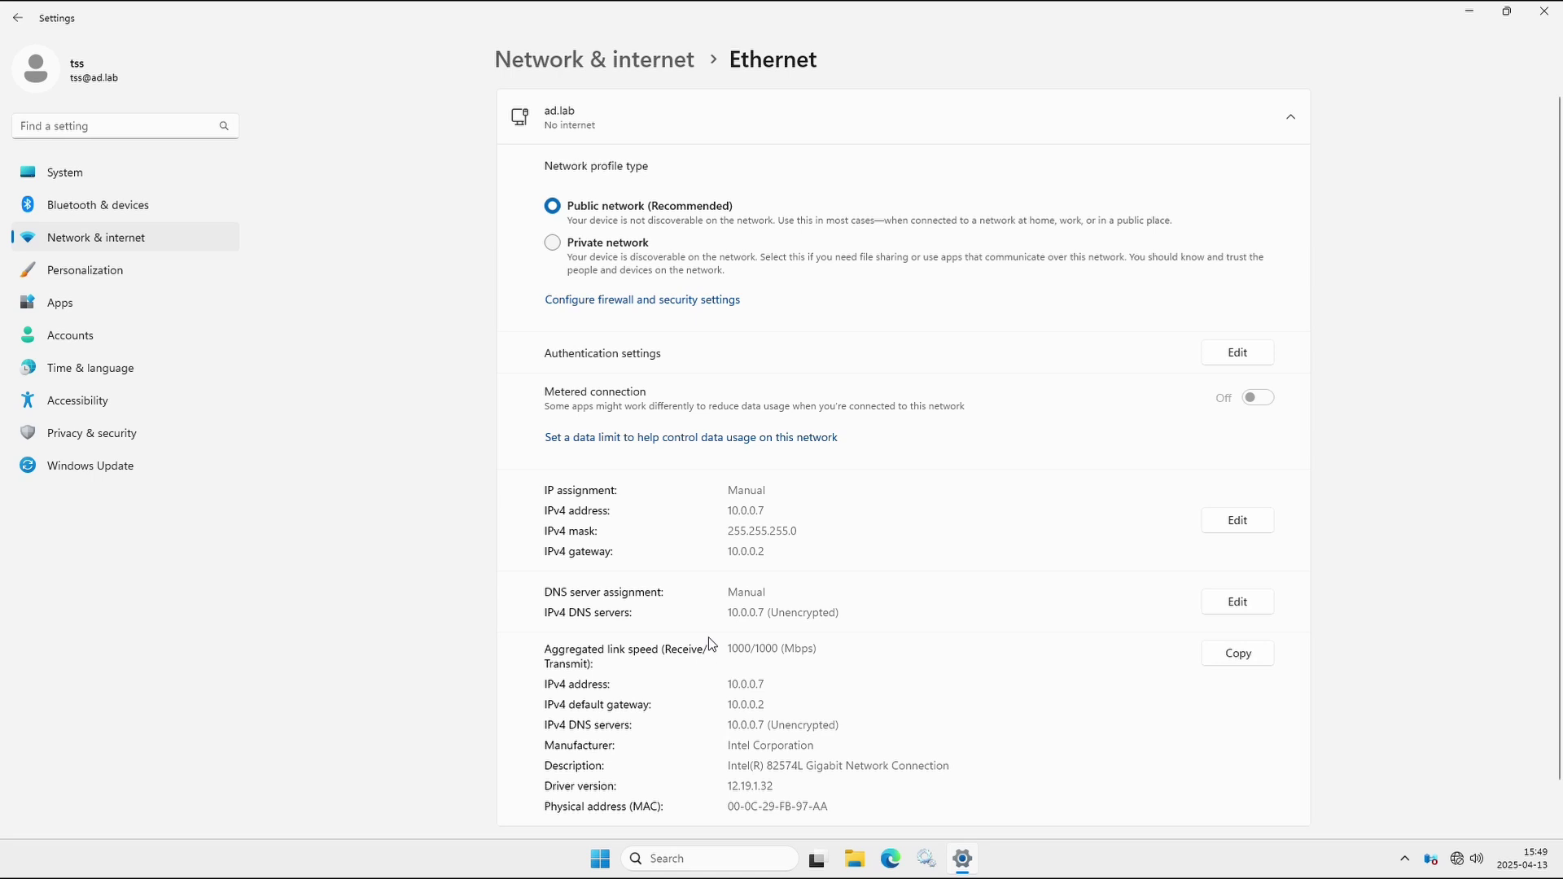
{"action": "left_click", "coordinate": [1545, 11]}
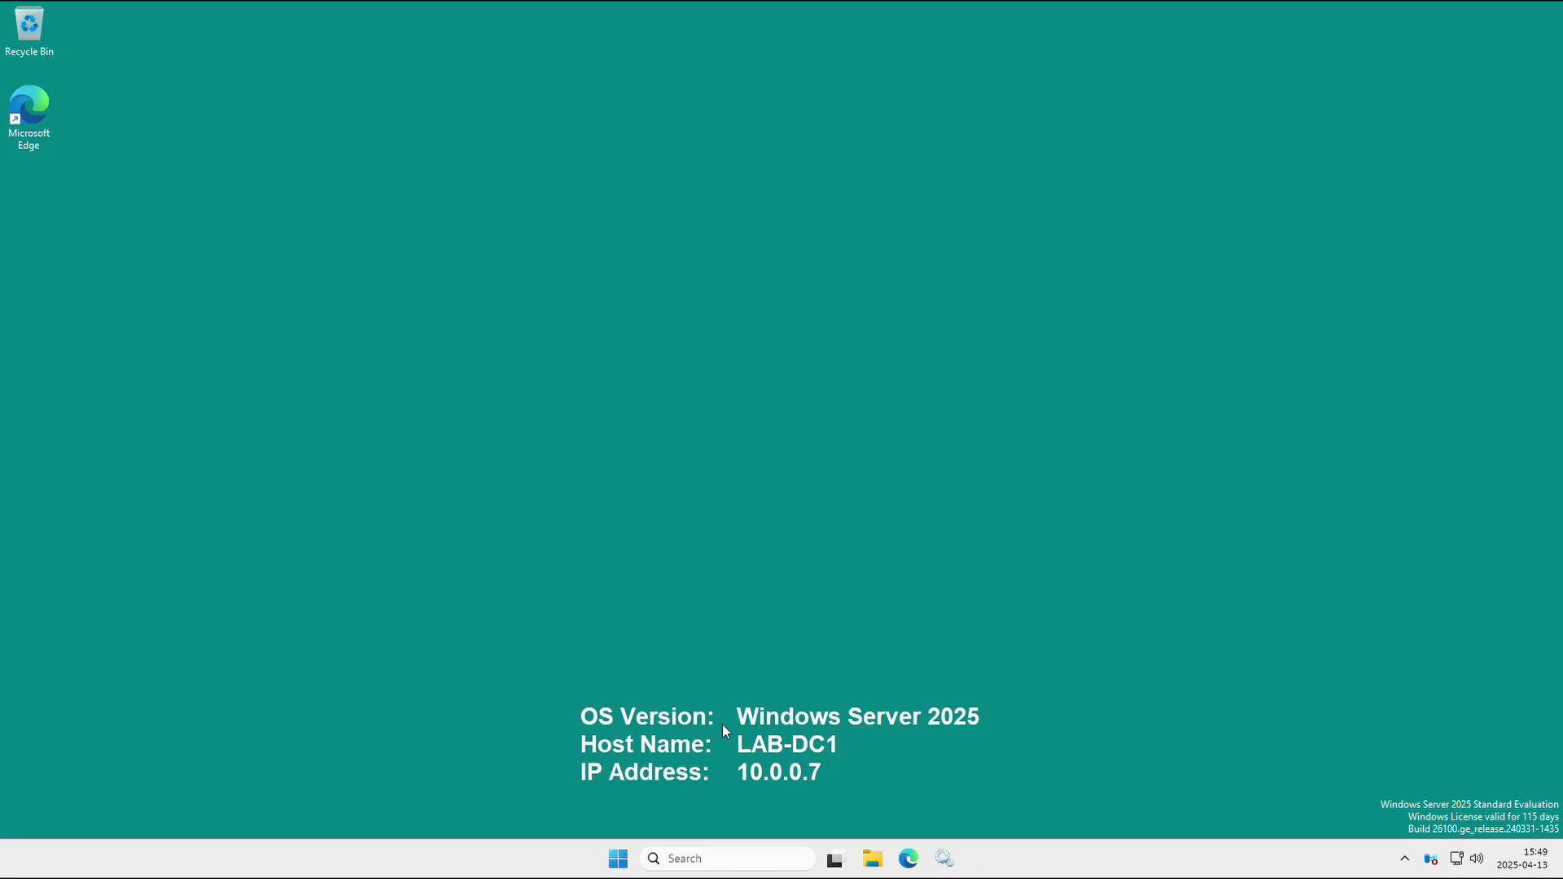
Launch DNS Manager from a Start search for 'dns' and centre its window.
{"action": "left_click", "coordinate": [619, 860]}
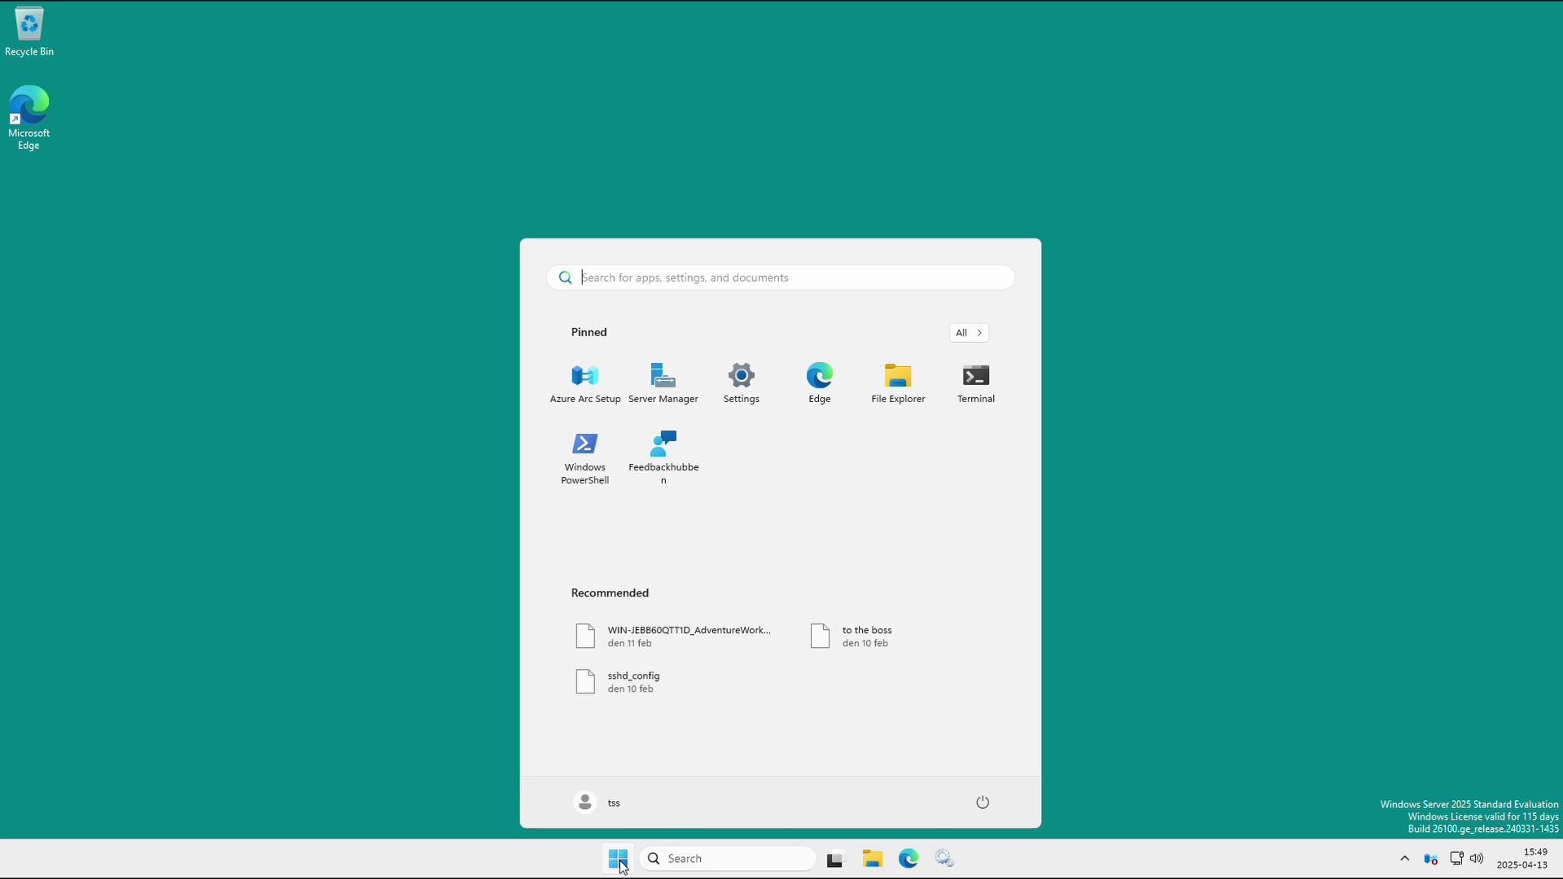
{"action": "type", "text": "dns"}
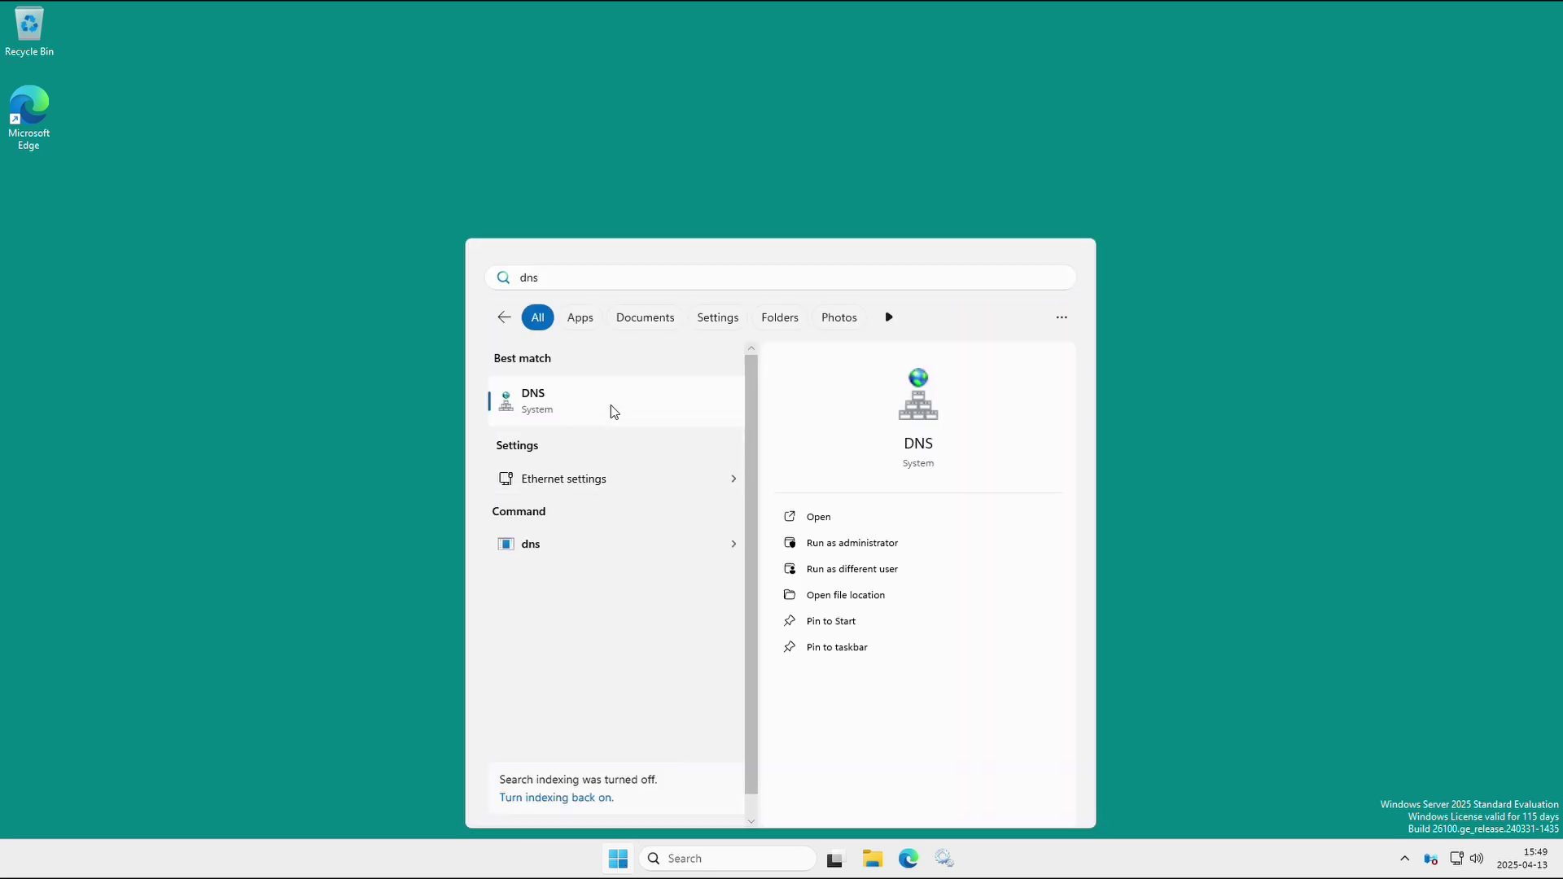
{"action": "left_click", "coordinate": [614, 411]}
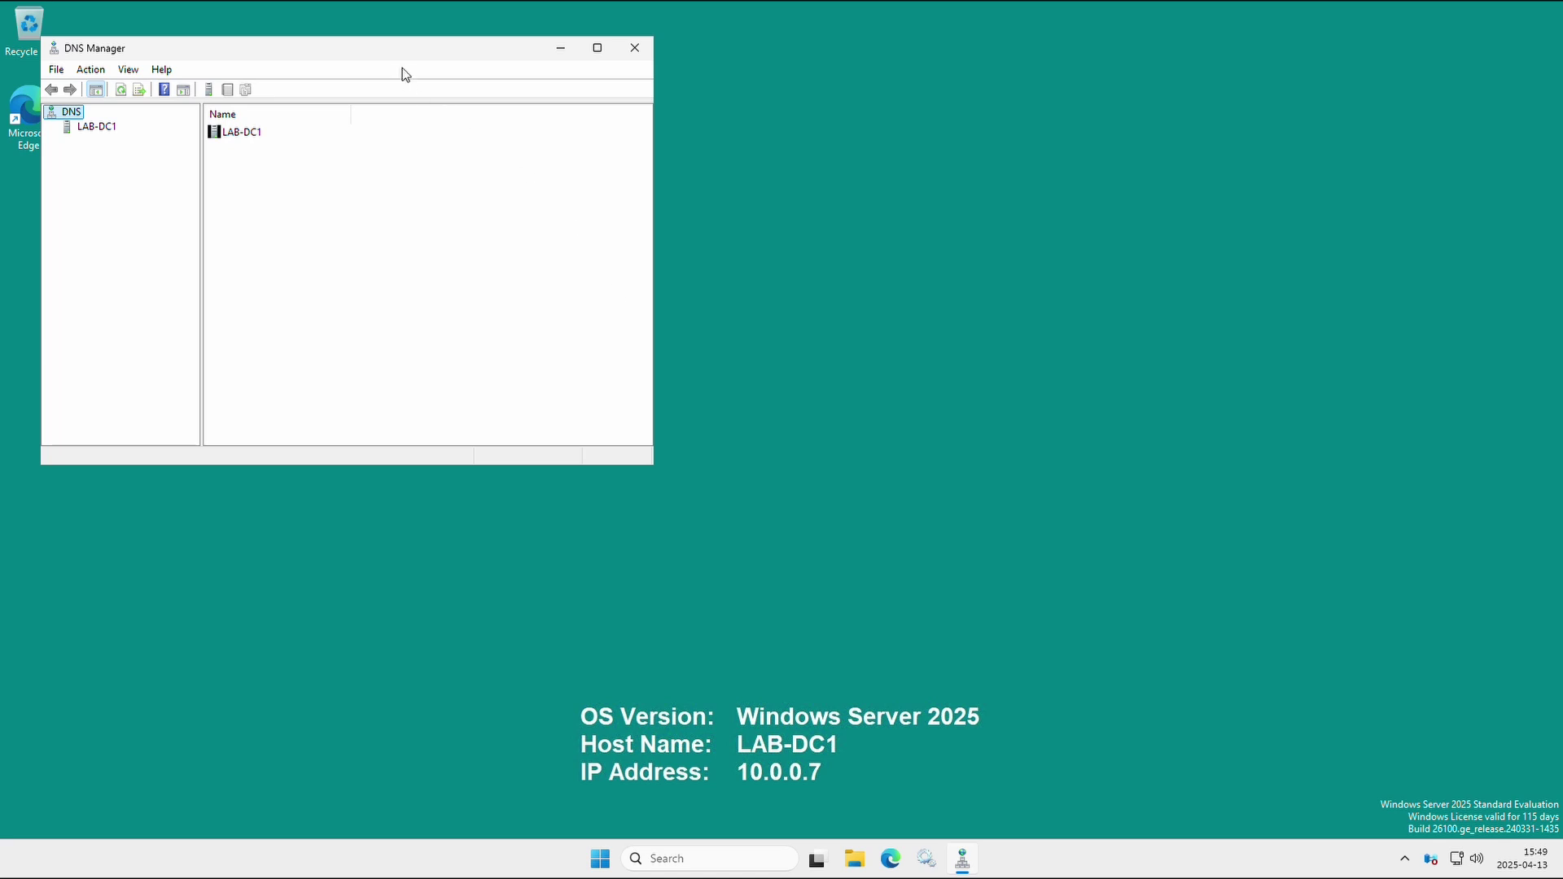
{"action": "left_click_drag", "start_coordinate": [402, 60], "coordinate": [814, 153]}
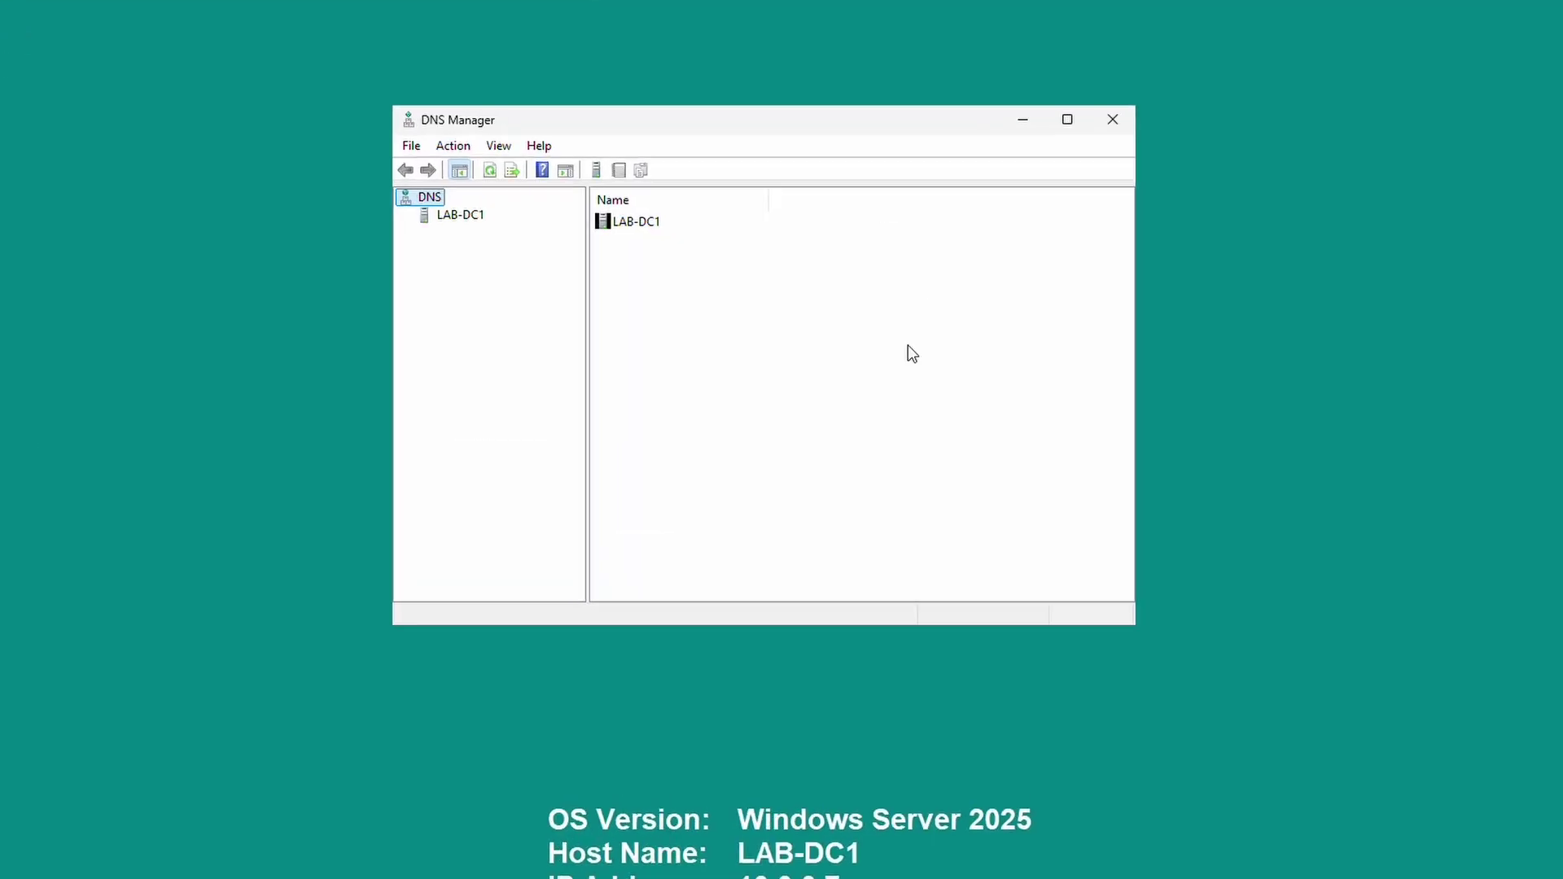
Expand LAB-DC1 > Forward Lookup Zones, open the ad.lab zone records, and enlarge the window.
{"action": "left_click", "coordinate": [460, 216]}
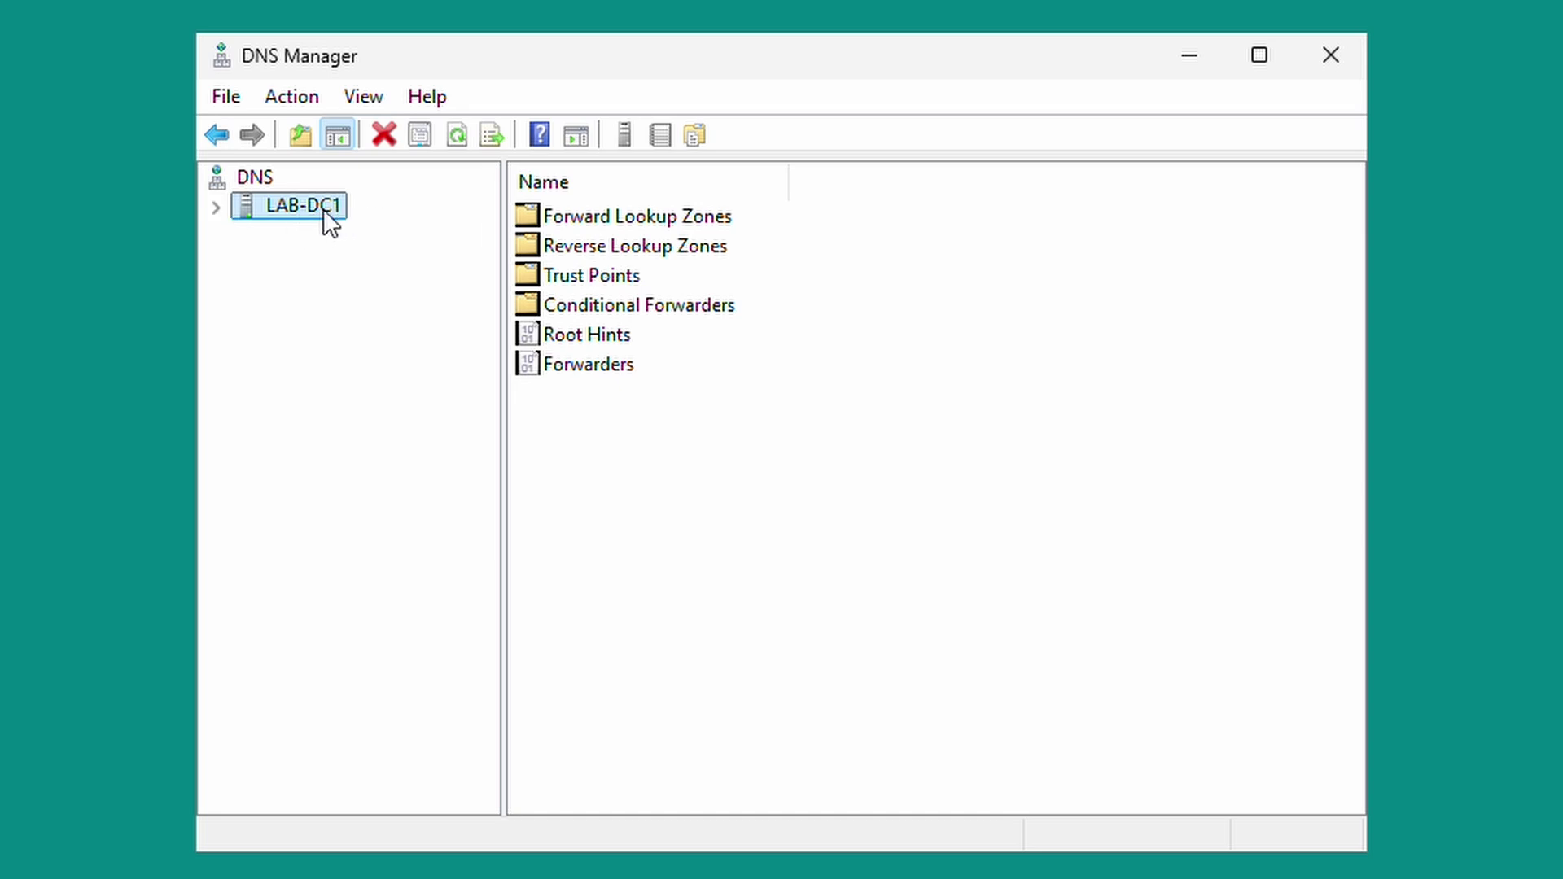
{"action": "double_click", "coordinate": [310, 210]}
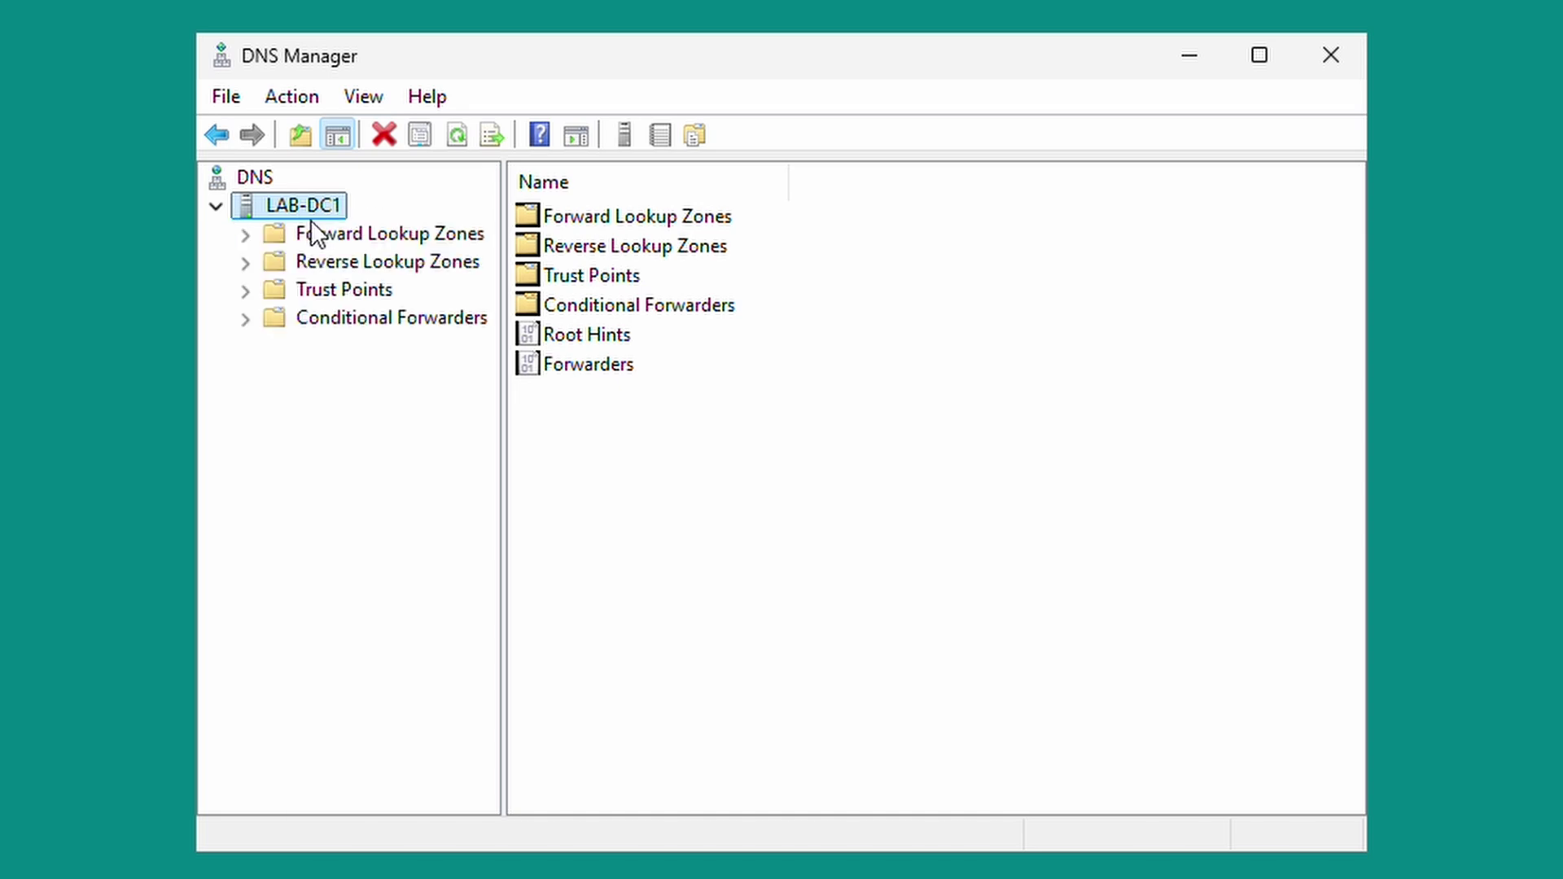
{"action": "left_click", "coordinate": [358, 233]}
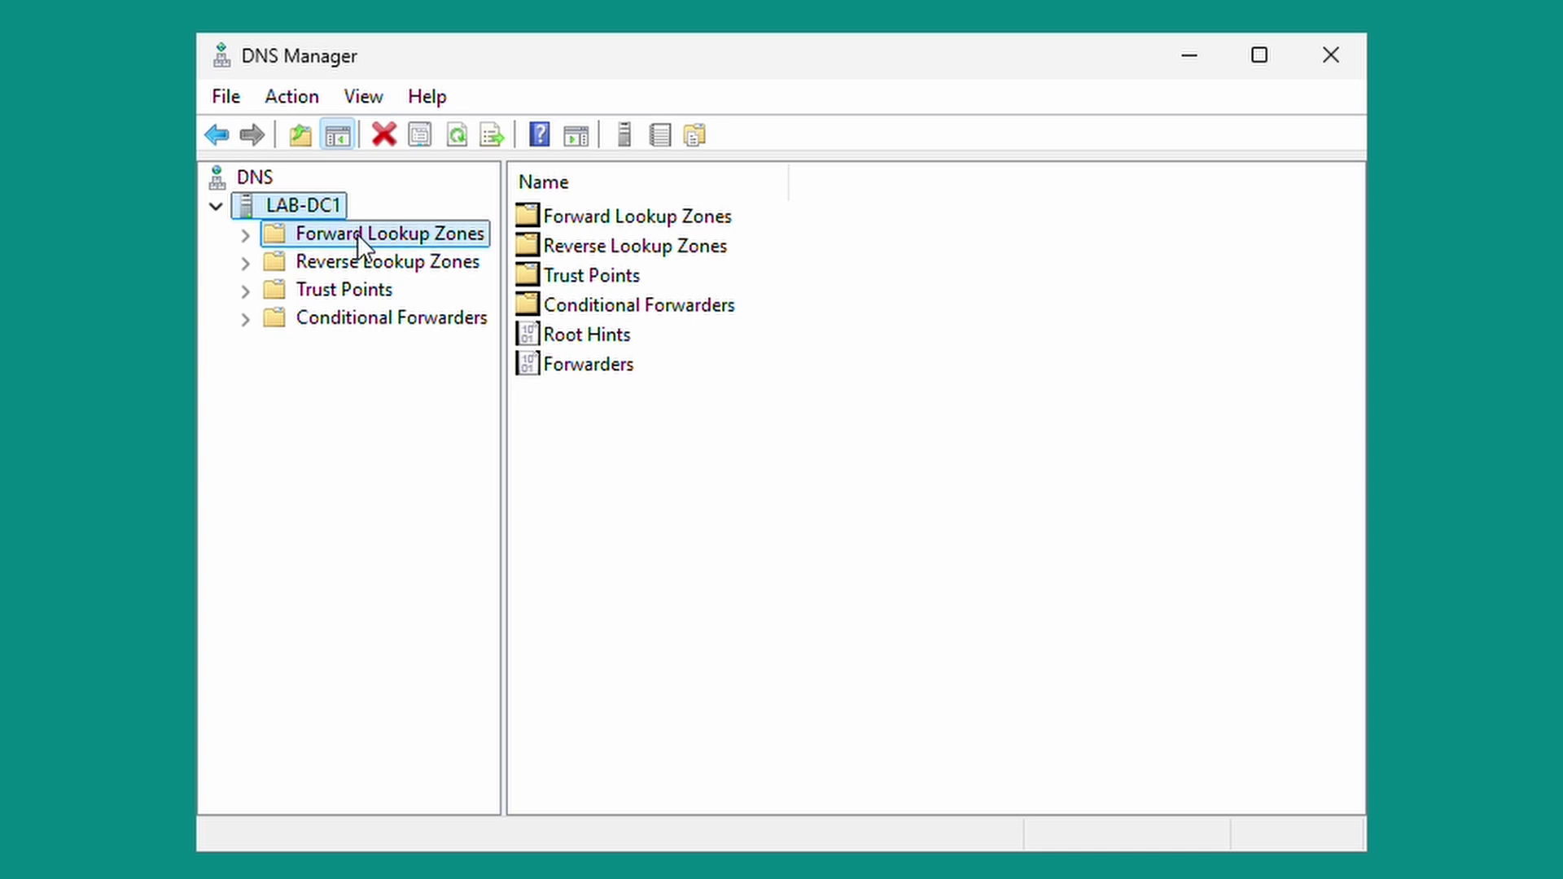
{"action": "left_click", "coordinate": [569, 254]}
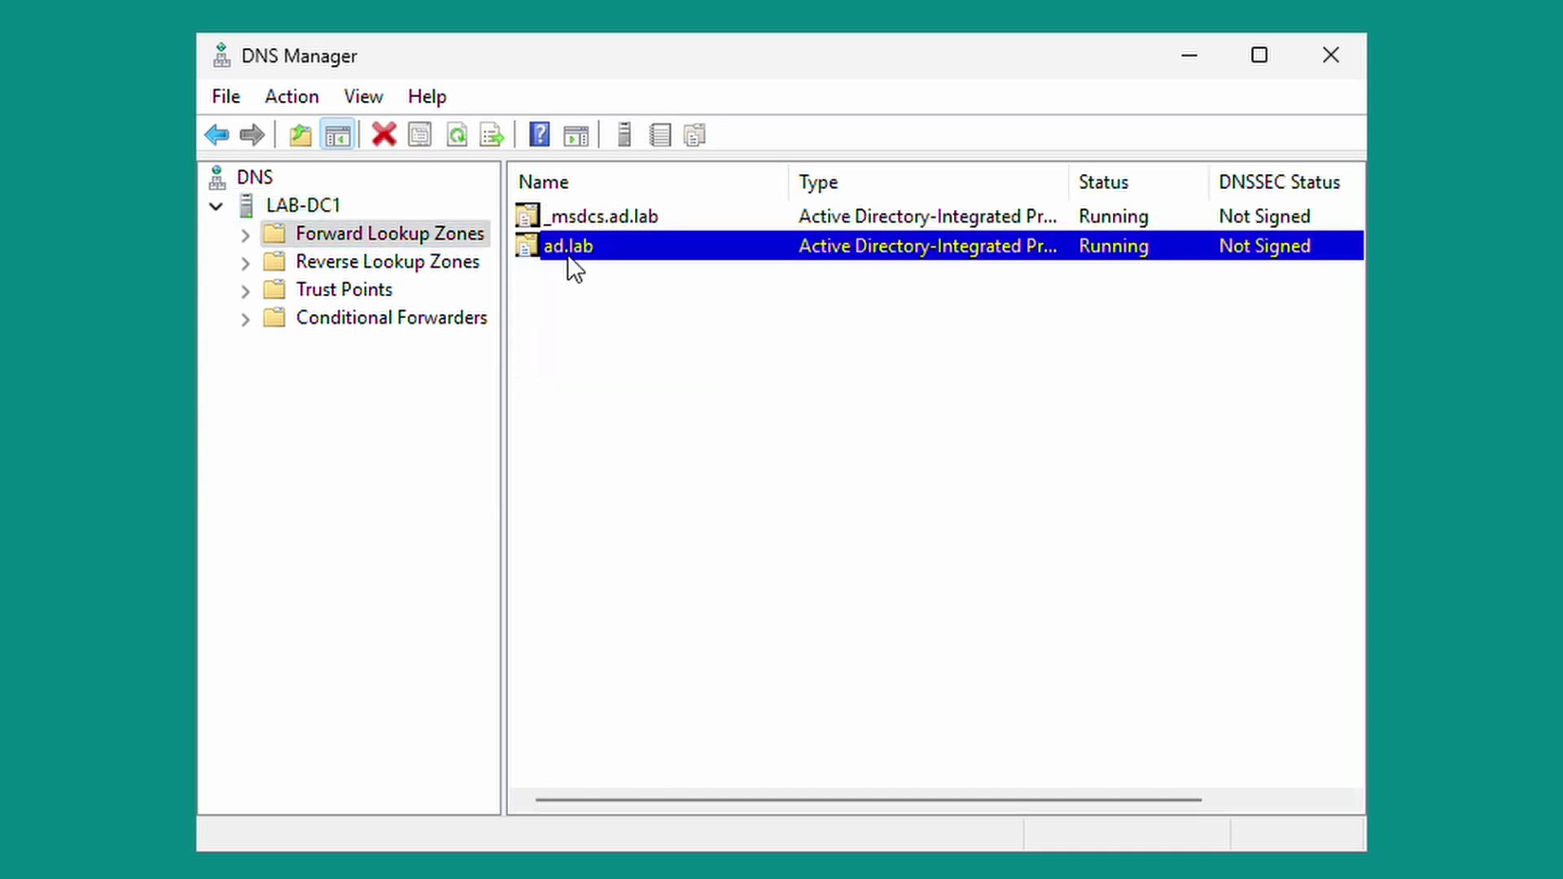
{"action": "double_click", "coordinate": [565, 253]}
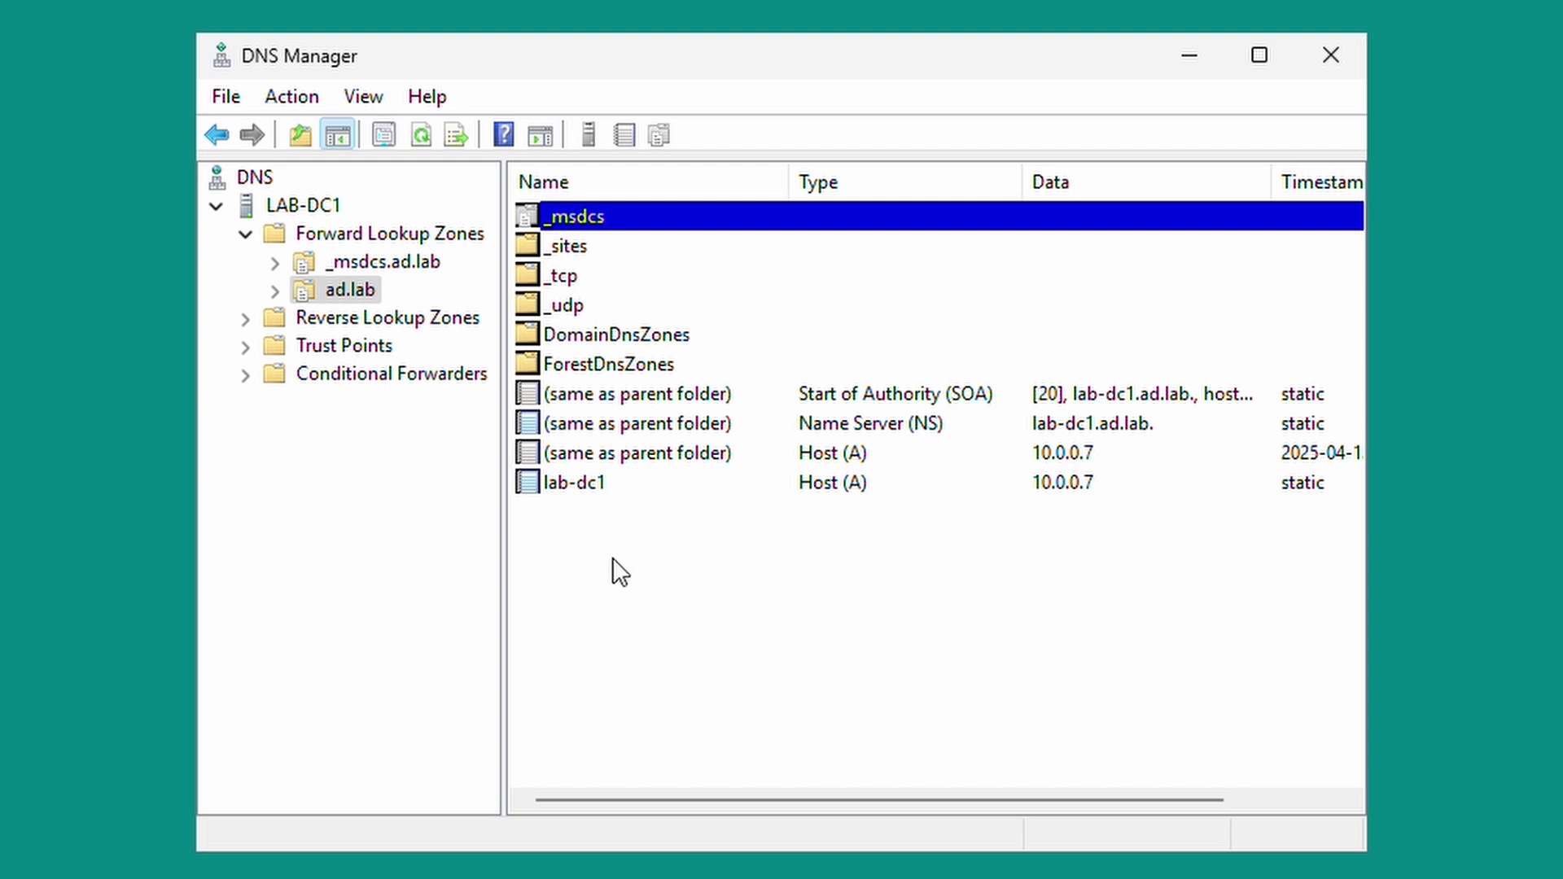
{"action": "left_click", "coordinate": [563, 488]}
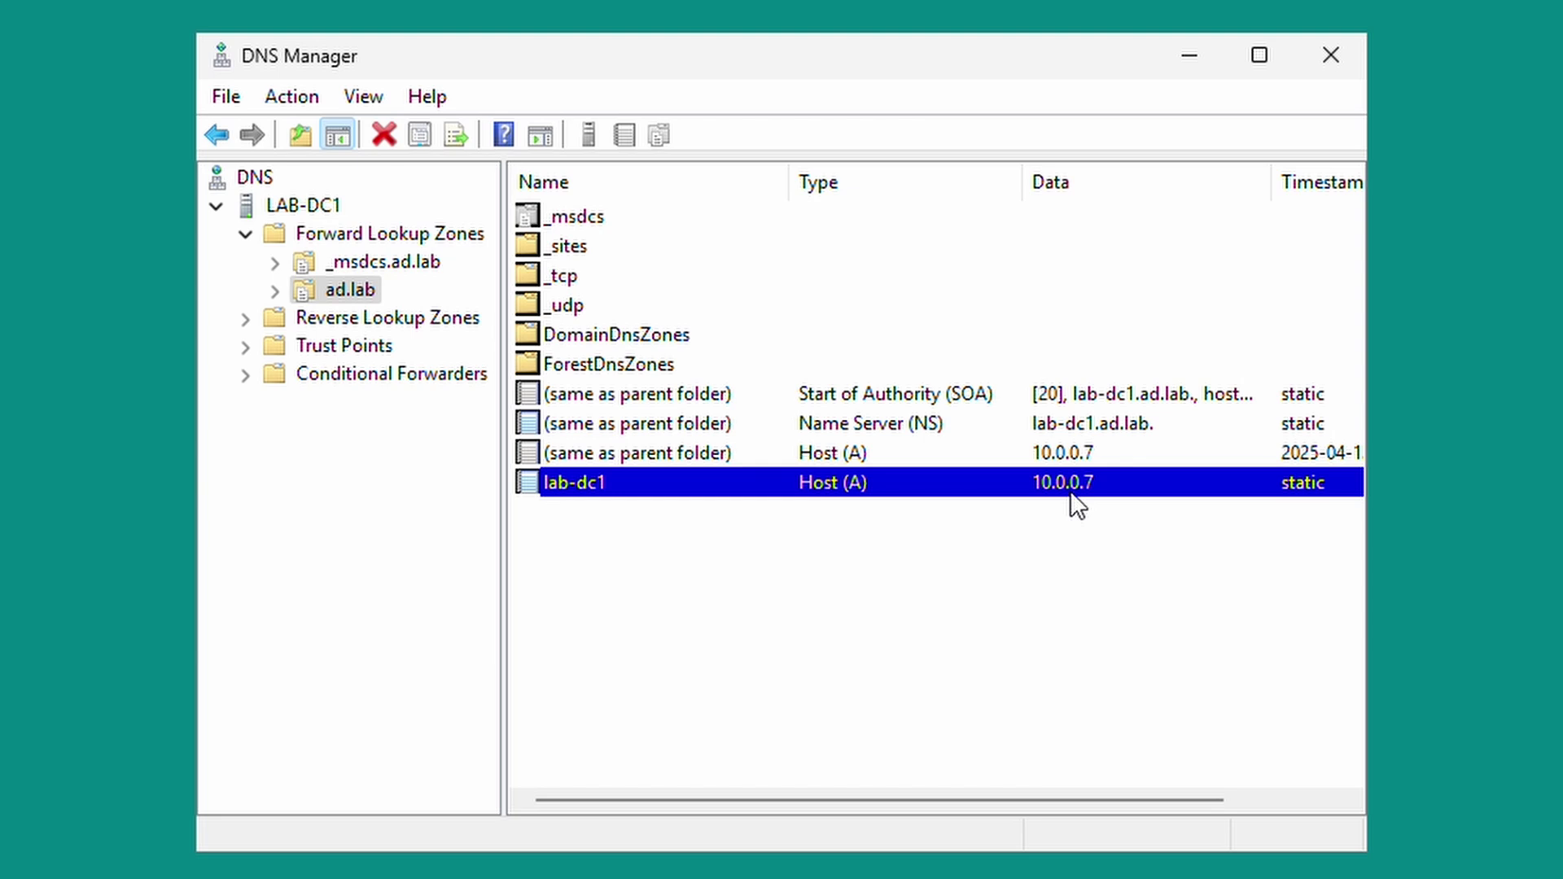
{"action": "left_click_drag", "start_coordinate": [1365, 849], "coordinate": [1543, 878]}
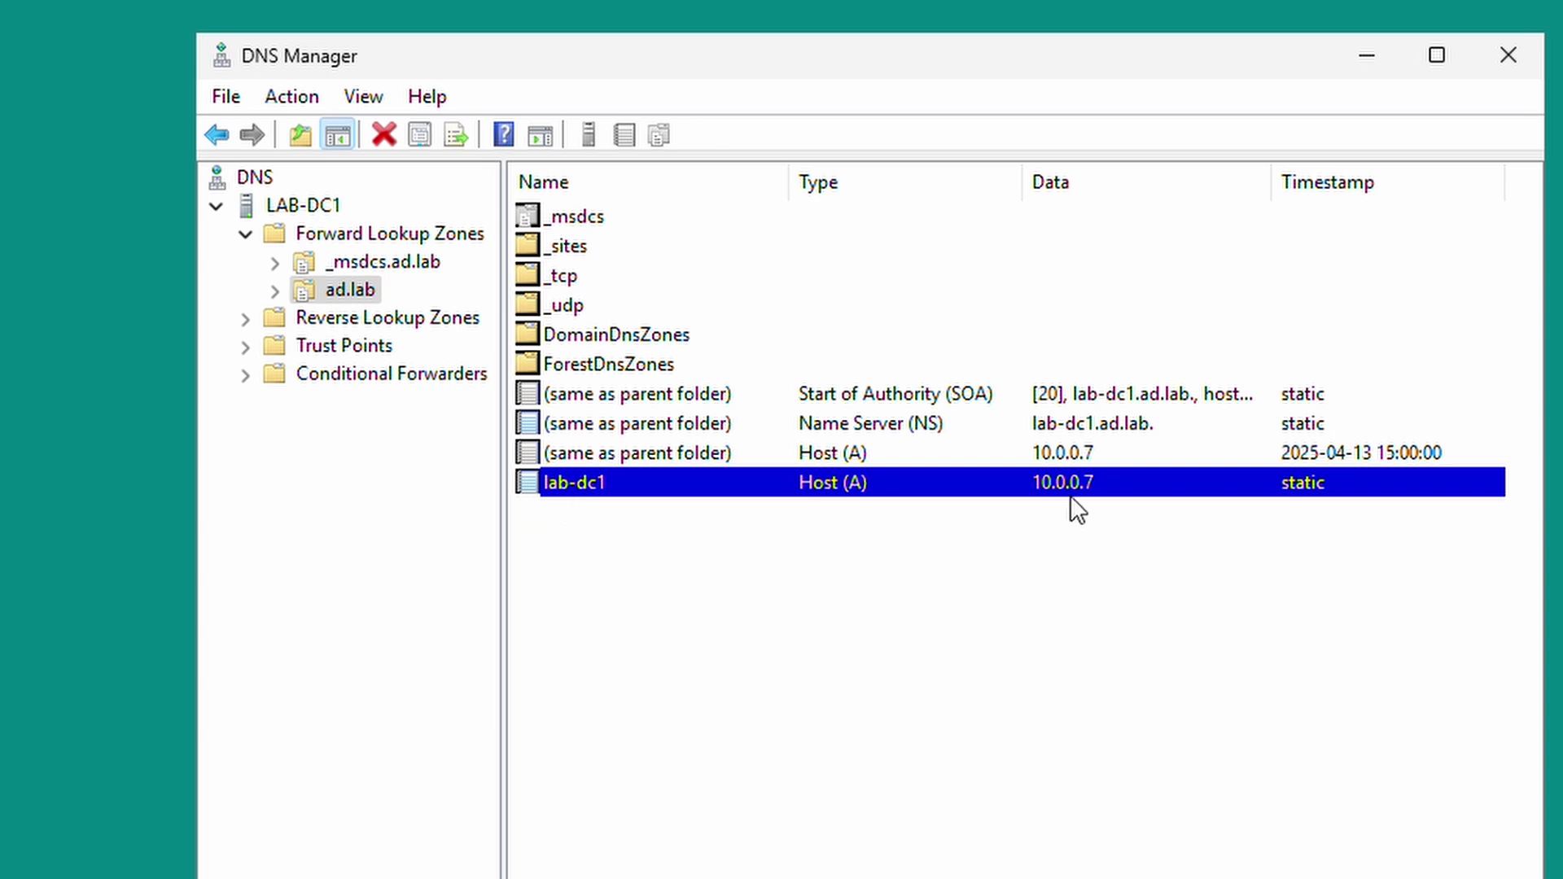
Start a New Host (A or AAAA) record named web1 with IP address 10.0.0.11.
{"action": "right_click", "coordinate": [771, 592]}
{"action": "right_click", "coordinate": [712, 570]}
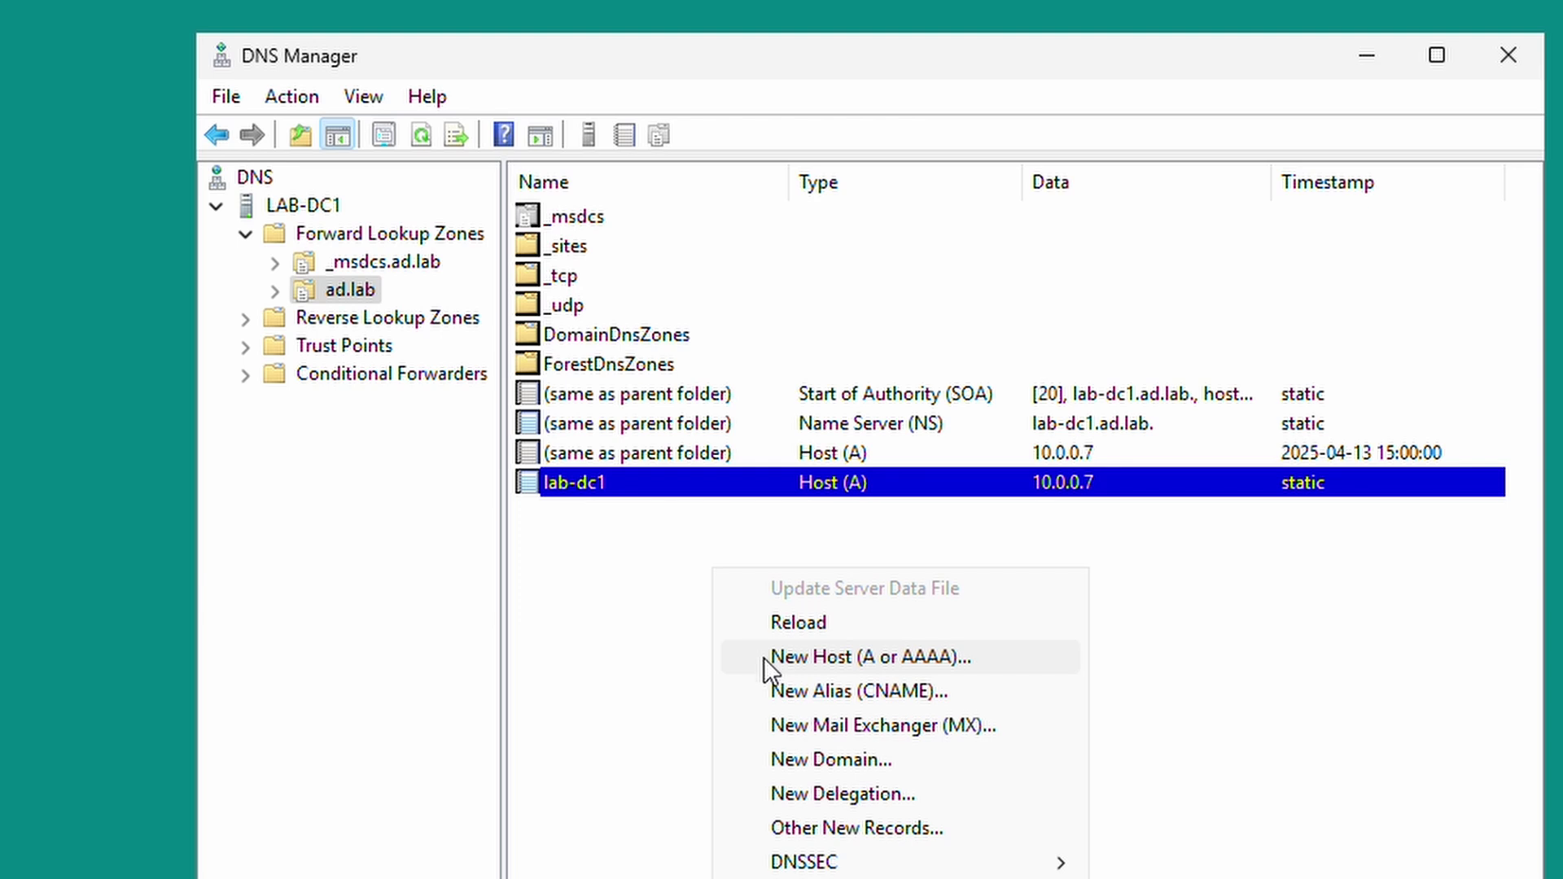
{"action": "left_click", "coordinate": [763, 657]}
{"action": "type", "text": "web"}
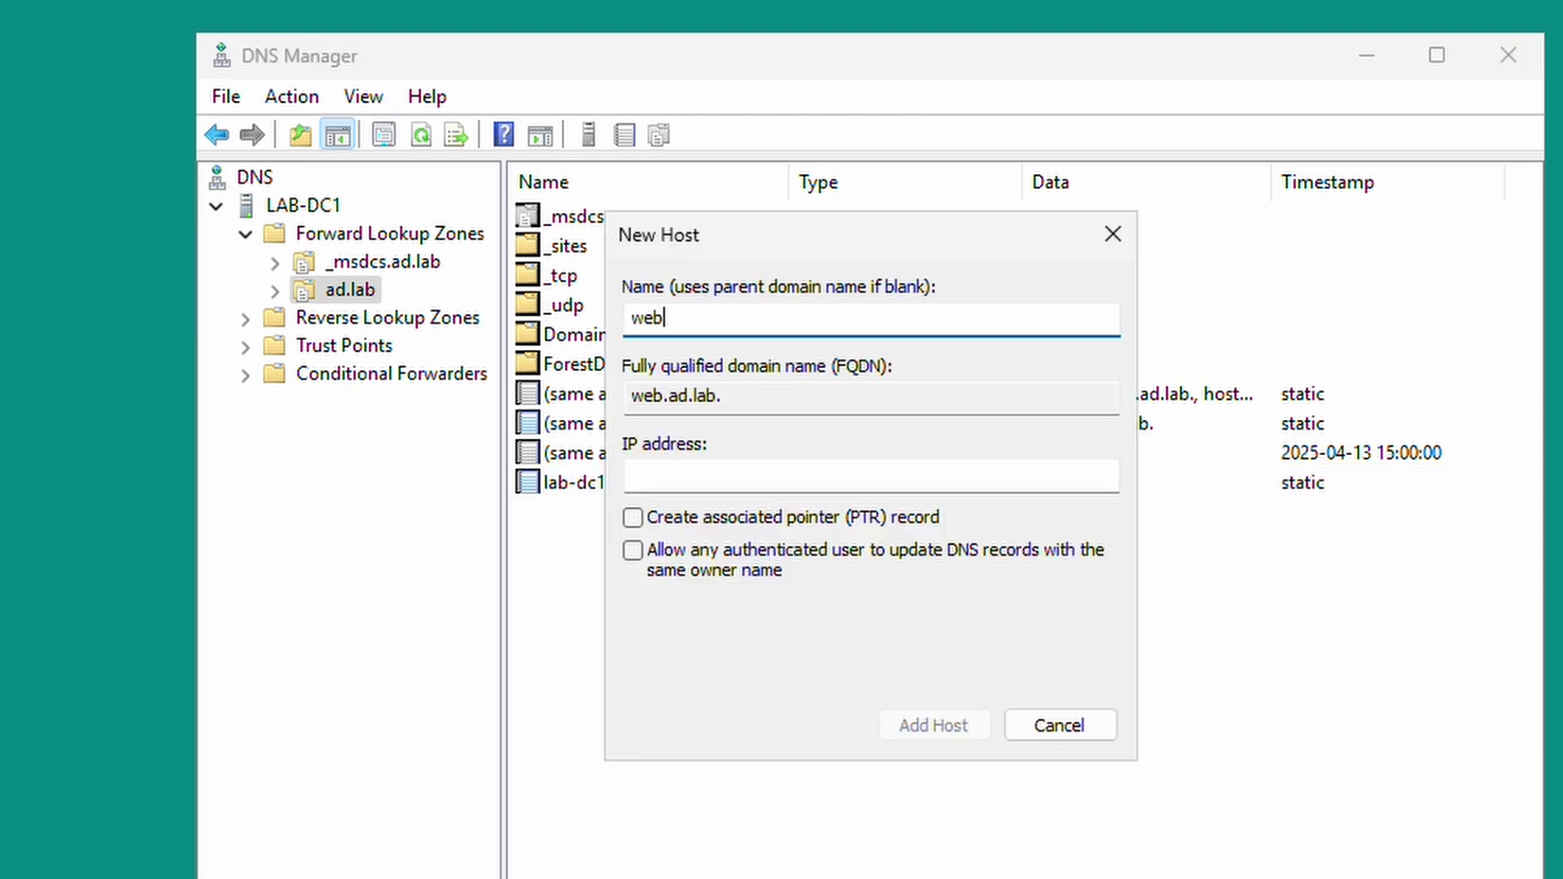
{"action": "type", "text": "1"}
{"action": "left_click", "coordinate": [823, 478]}
{"action": "type", "text": "10.0.0"}
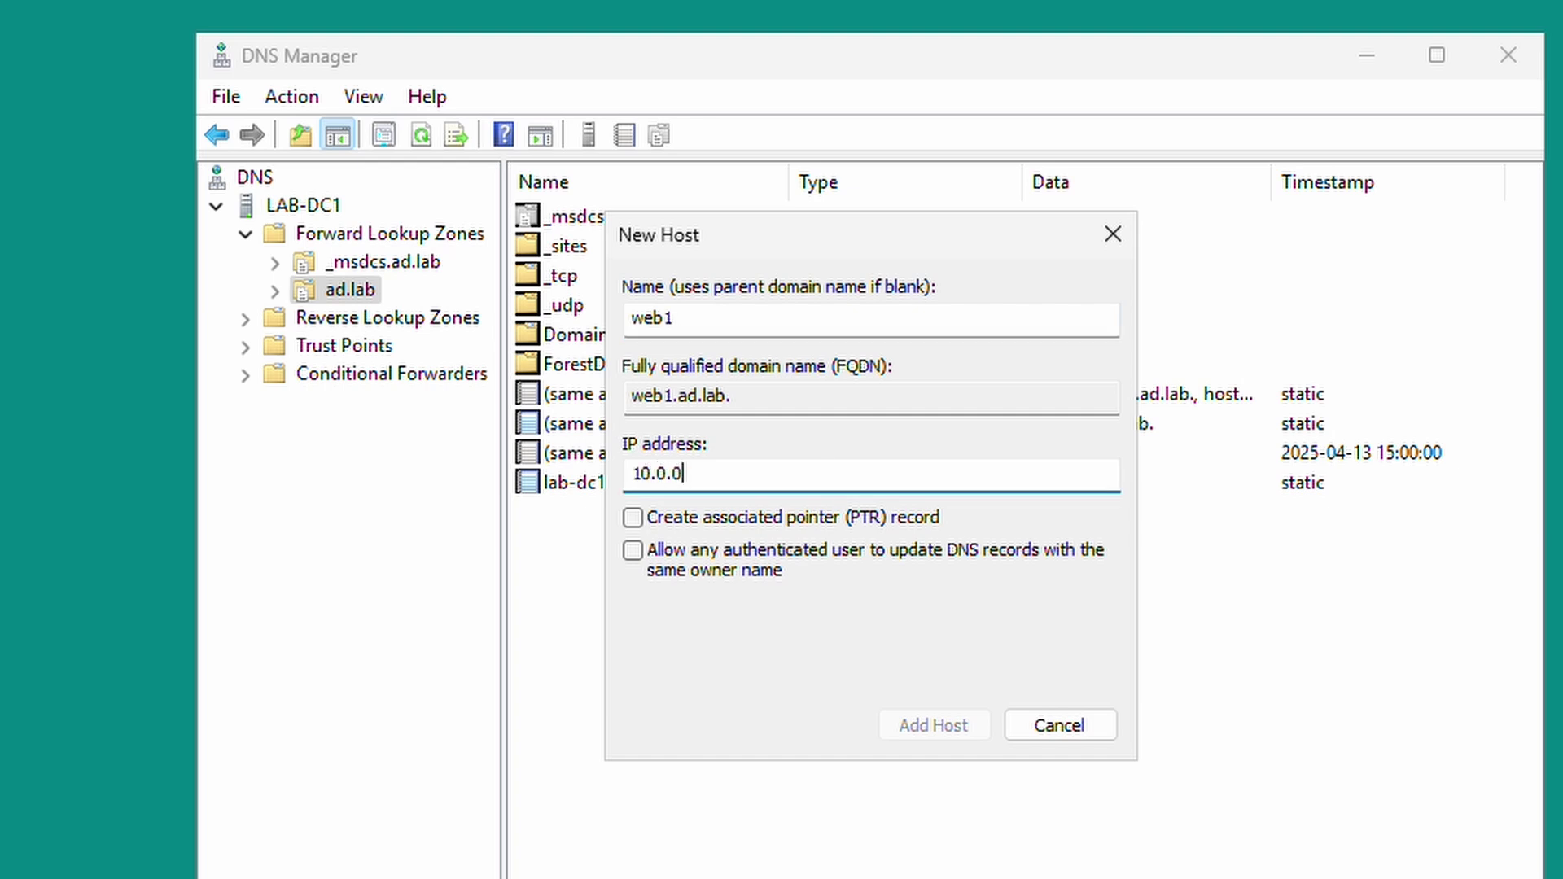
{"action": "type", "text": "11"}
{"action": "key", "text": "Left"}
{"action": "key", "text": "Left"}
{"action": "type", "text": "."}
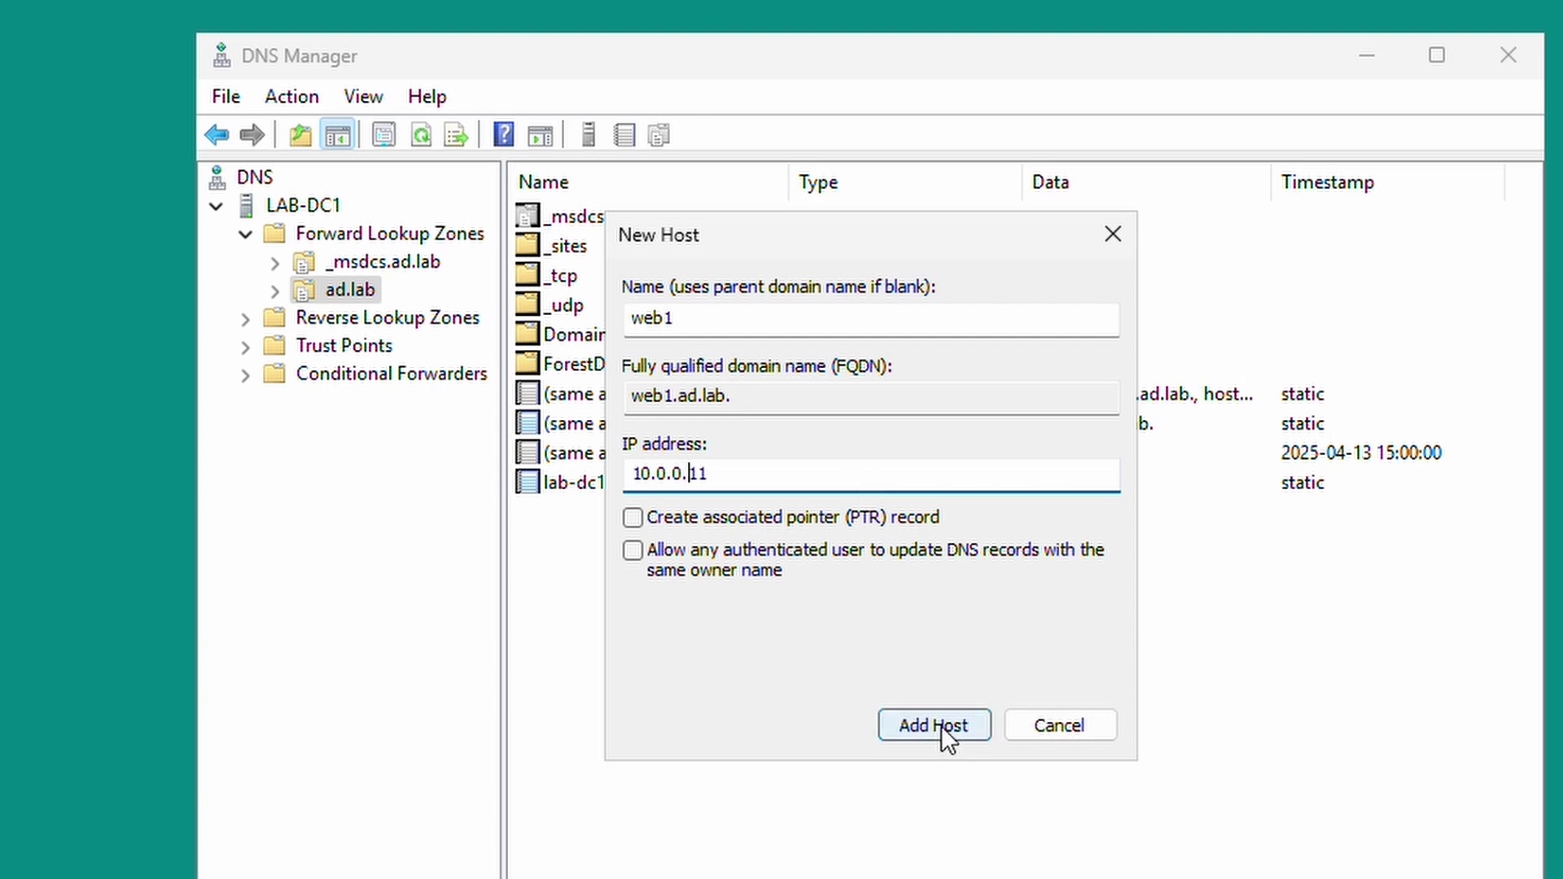
Add the web1 host, dismiss the confirmation, check the record, and return to the zones list.
{"action": "left_click", "coordinate": [940, 725]}
{"action": "left_click", "coordinate": [1023, 726]}
{"action": "left_click", "coordinate": [1023, 725]}
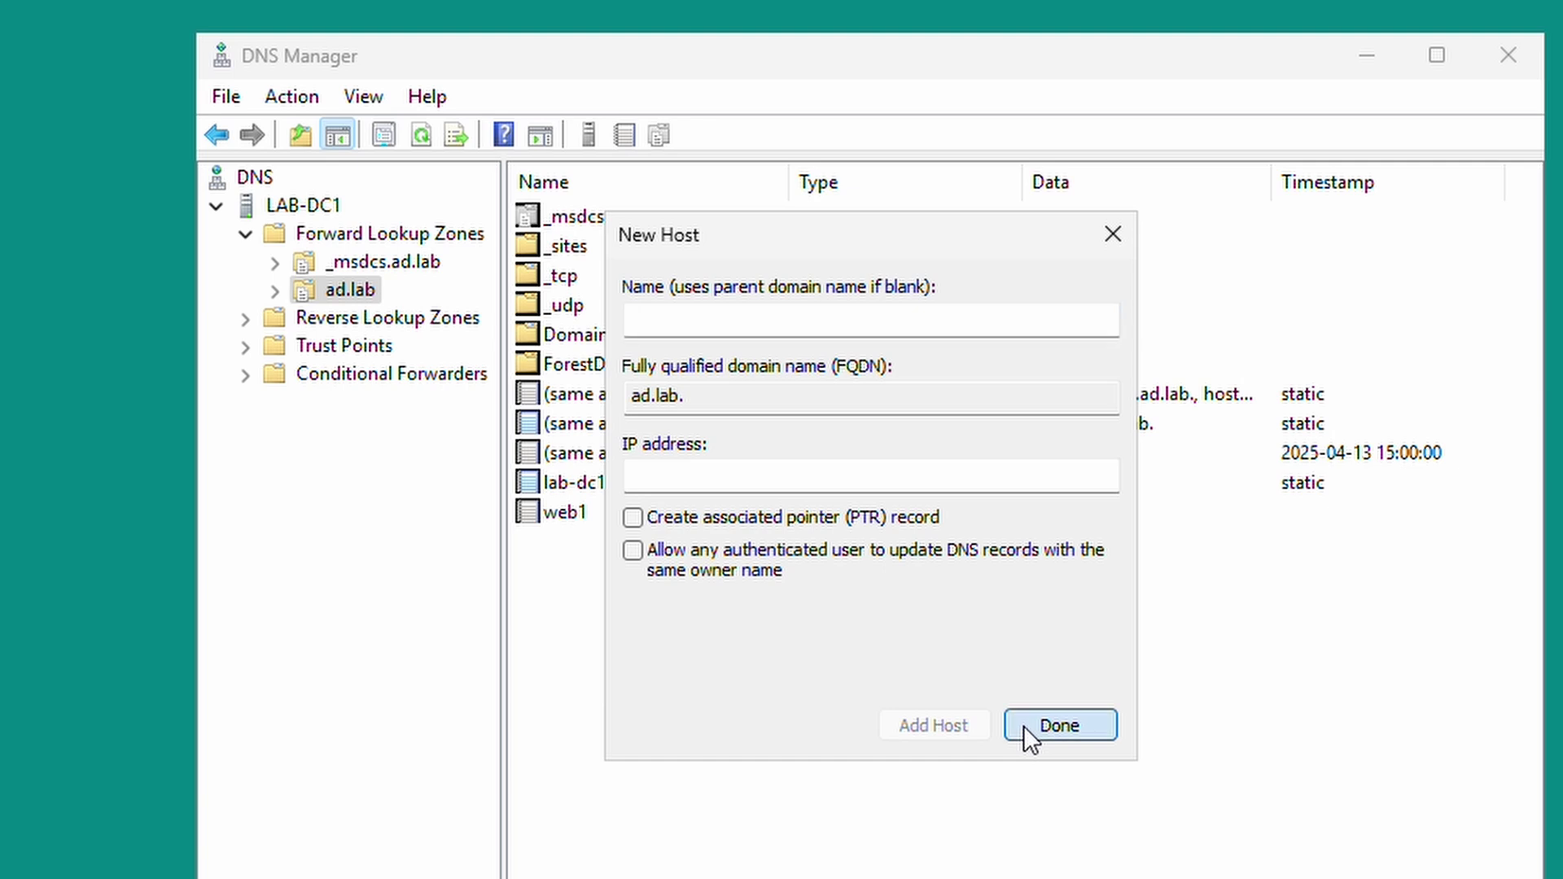
{"action": "left_click", "coordinate": [728, 520]}
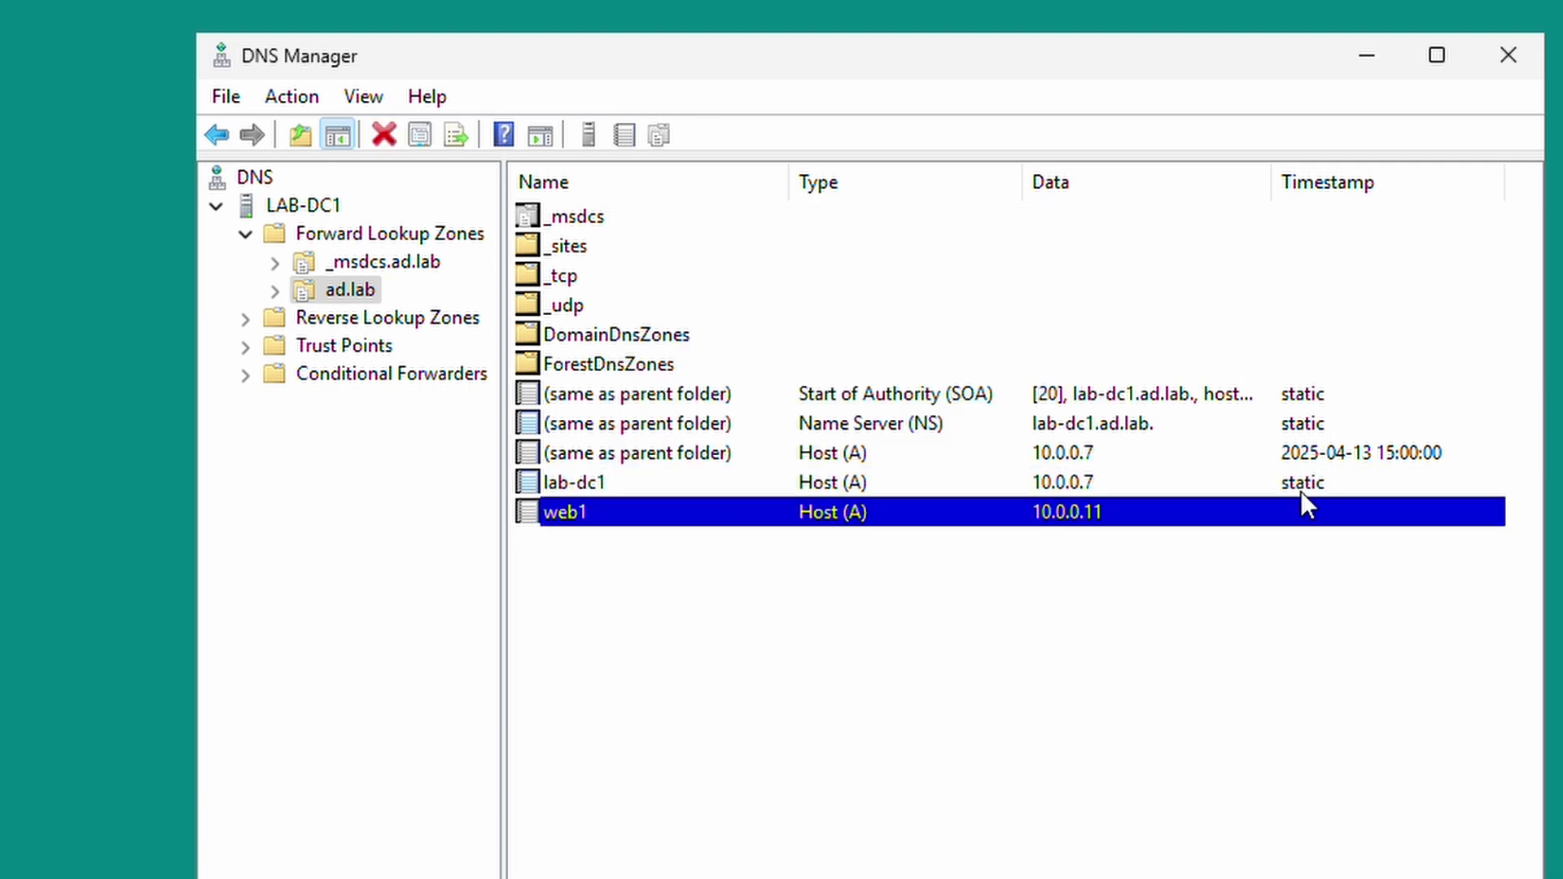
{"action": "left_click", "coordinate": [244, 236]}
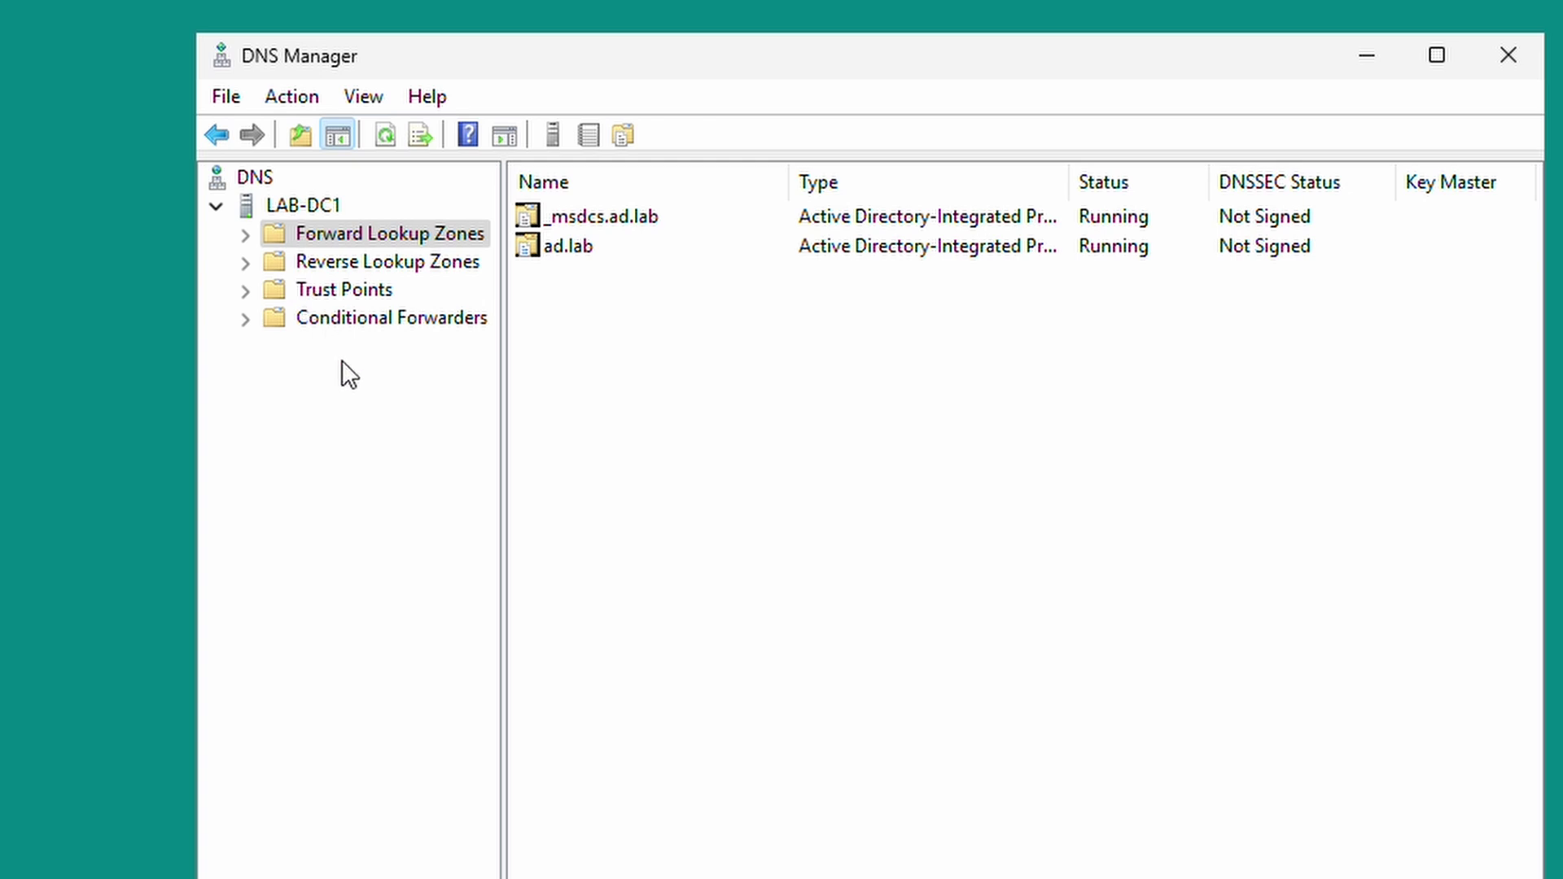
Open LAB-DC1's Forwarders settings for editing and remove the existing 10.0.0.2 forwarder.
{"action": "left_click", "coordinate": [281, 210]}
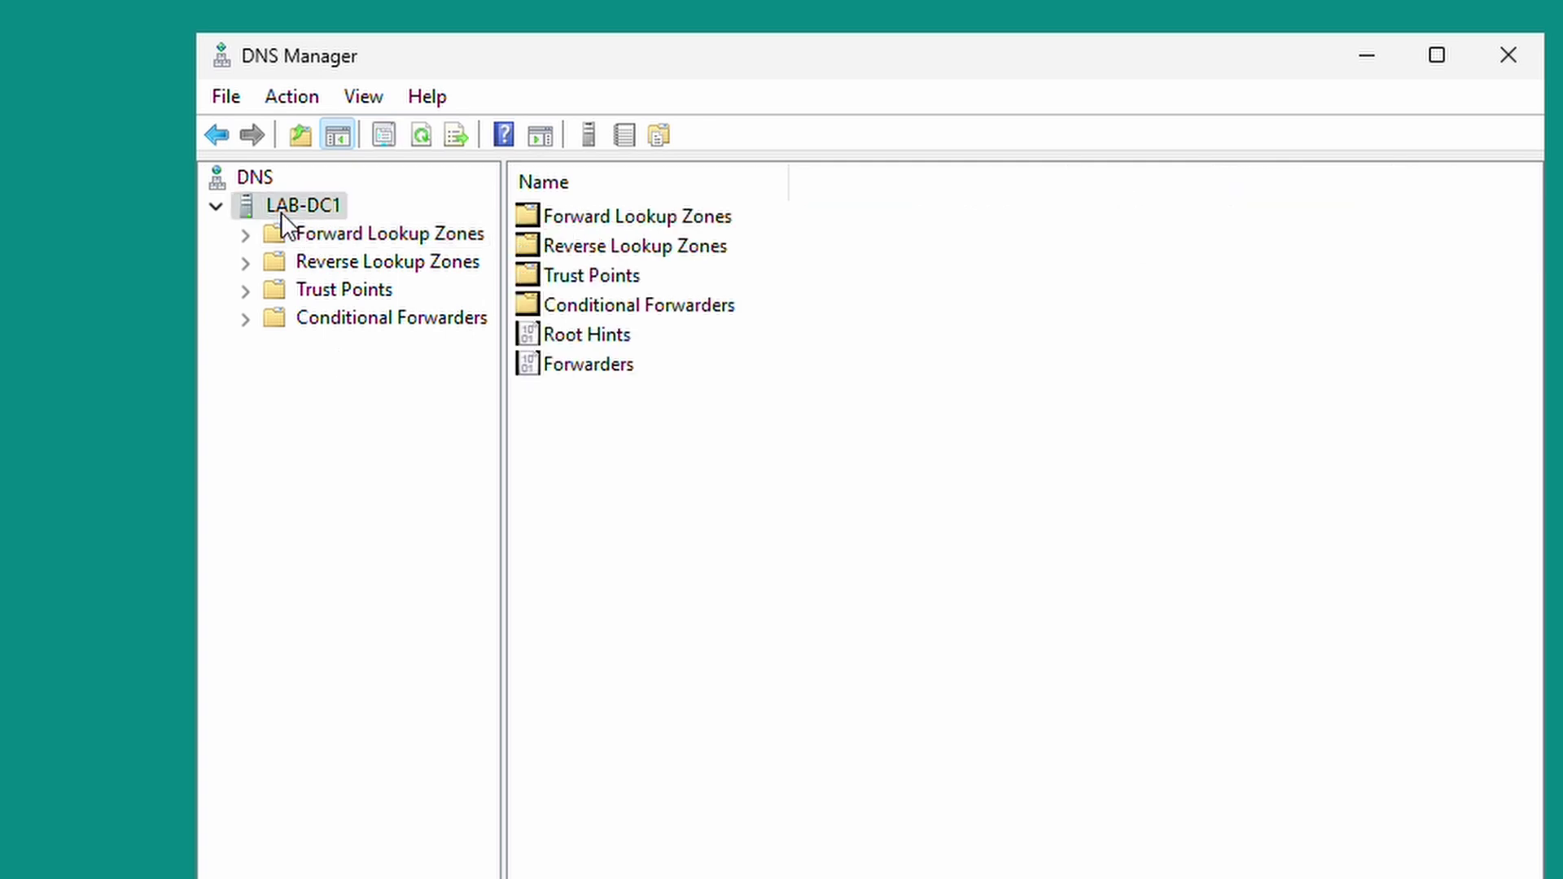
{"action": "left_click", "coordinate": [535, 373]}
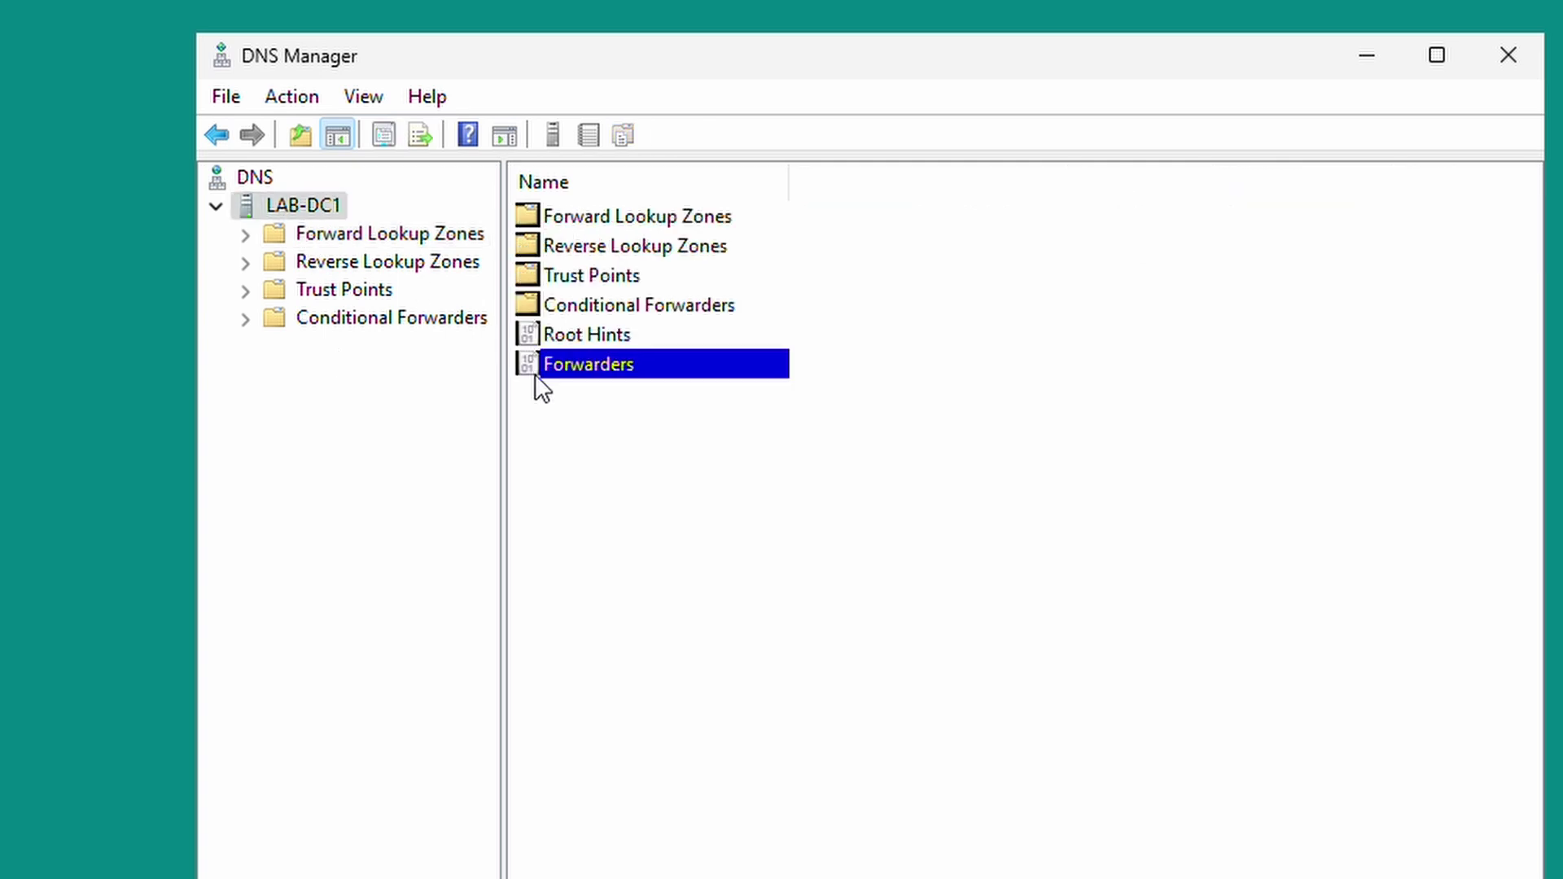
{"action": "double_click", "coordinate": [525, 364]}
{"action": "left_click", "coordinate": [687, 409]}
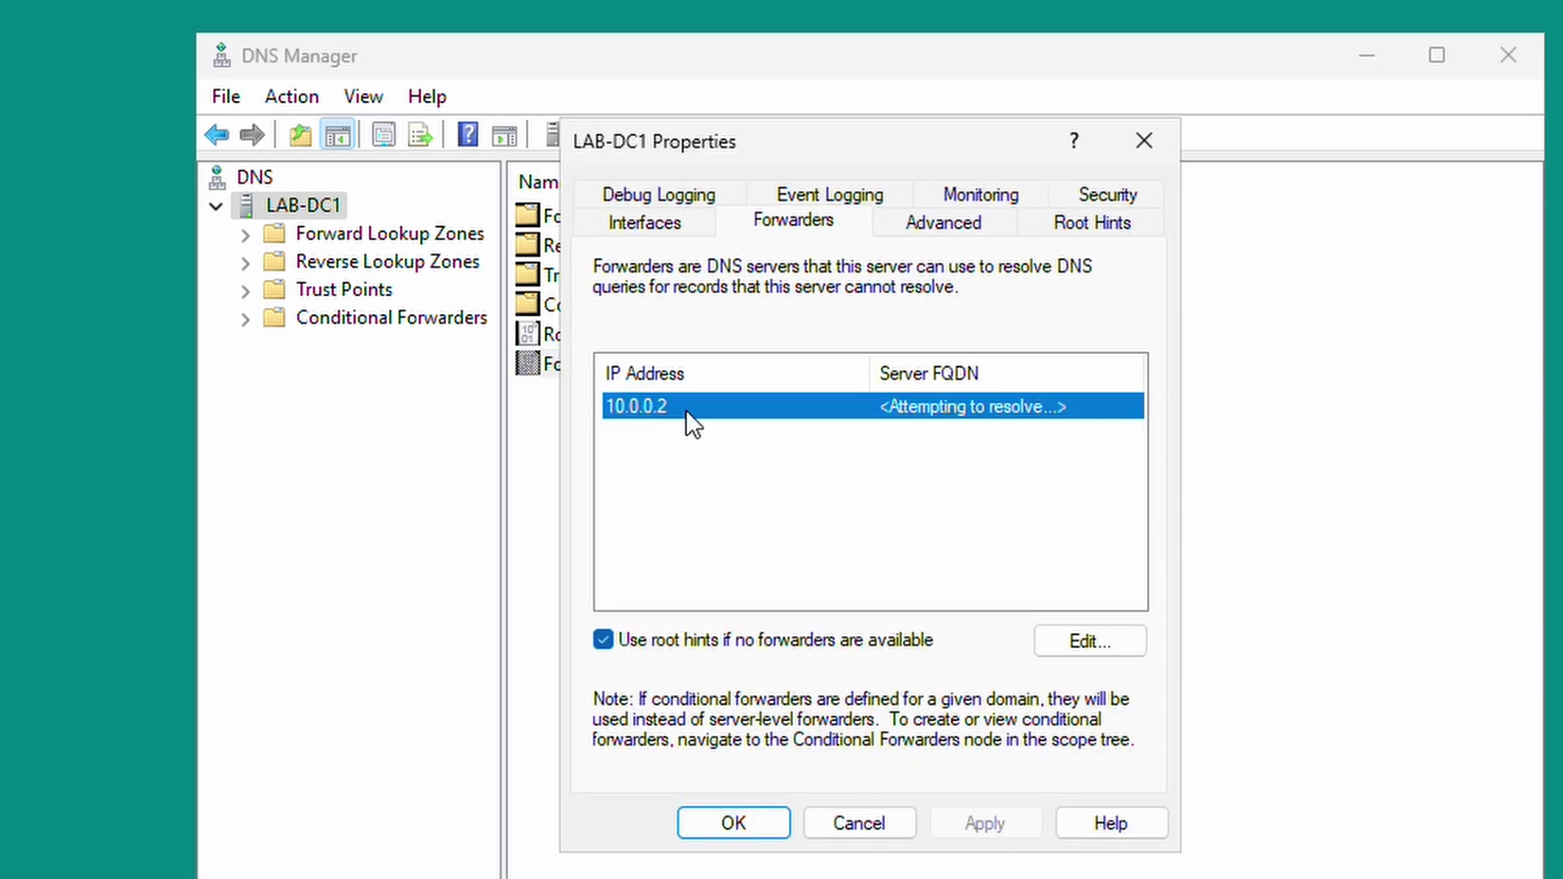
{"action": "left_click", "coordinate": [1045, 649]}
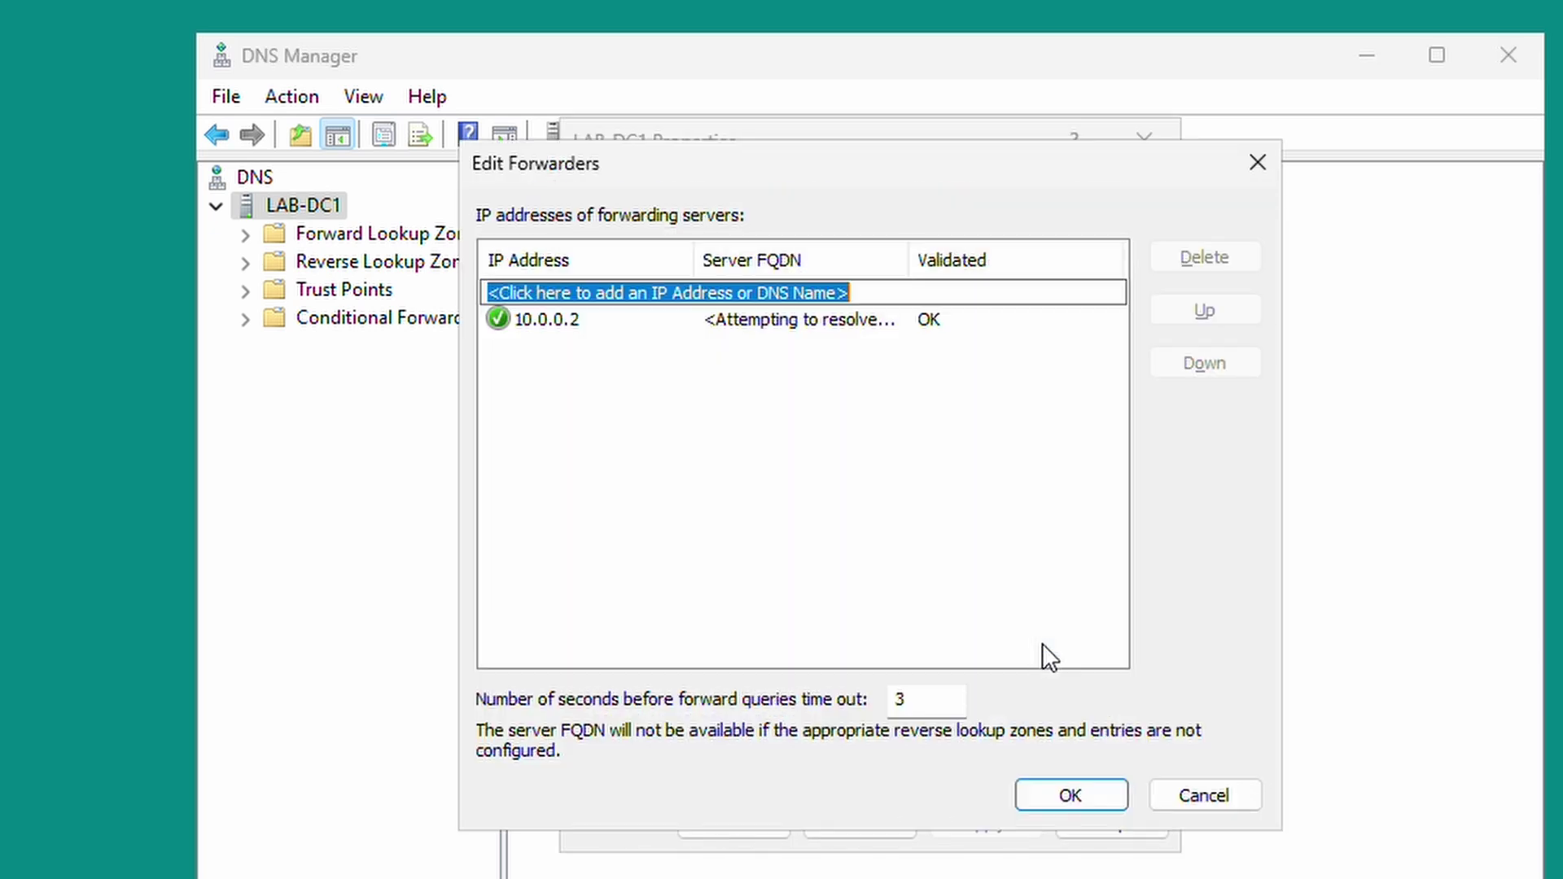
{"action": "left_click", "coordinate": [808, 321]}
{"action": "left_click", "coordinate": [1164, 259]}
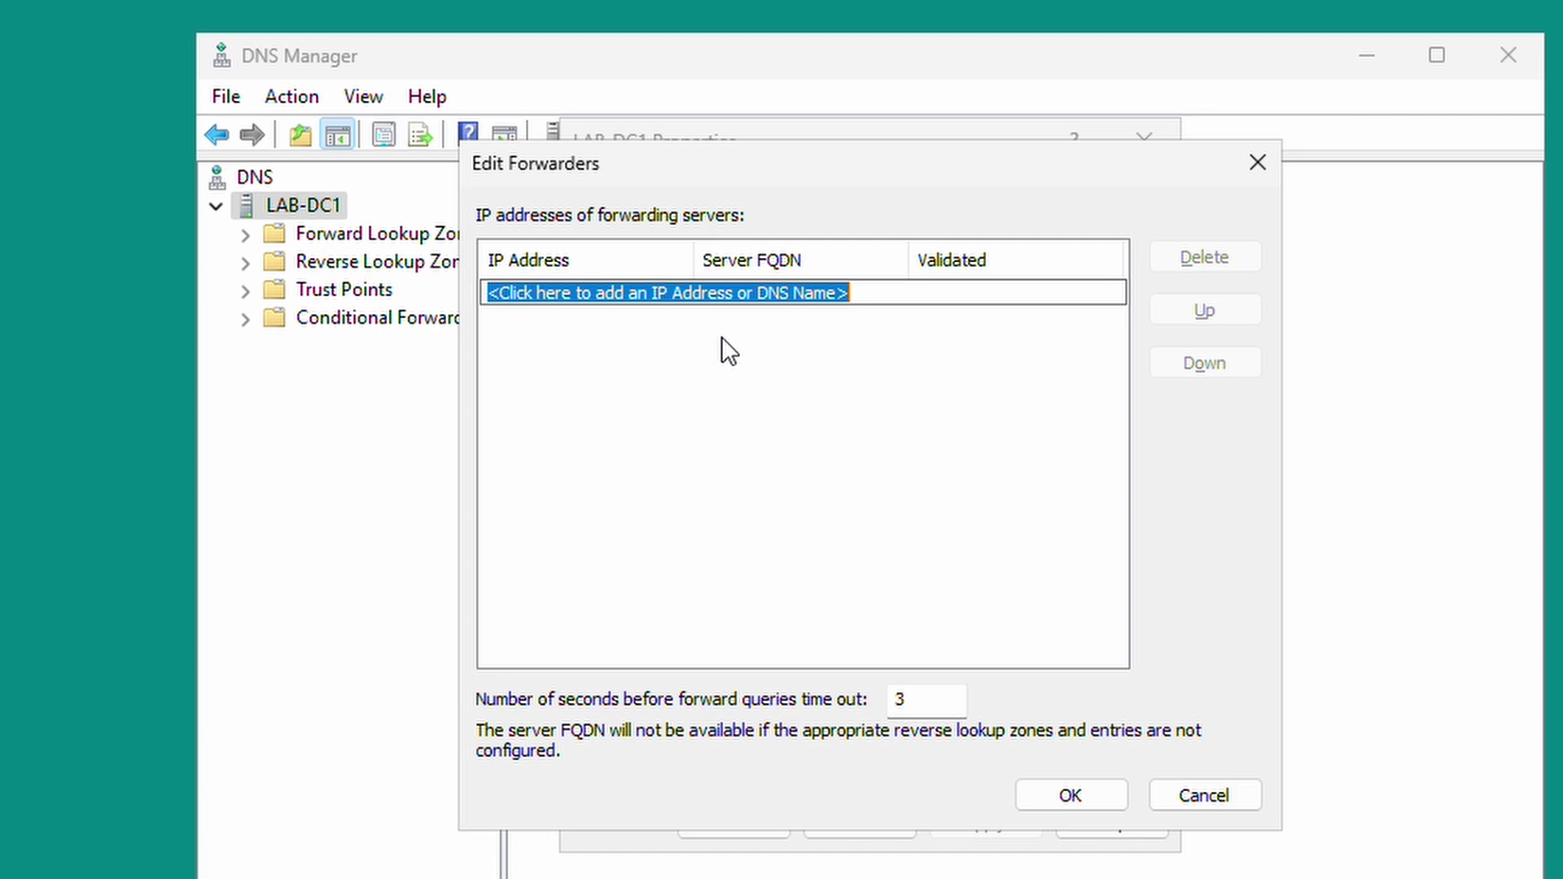
Add 8.8.8.8 and 10.0.0.2 as forwarder addresses.
{"action": "type", "text": "8.8"}
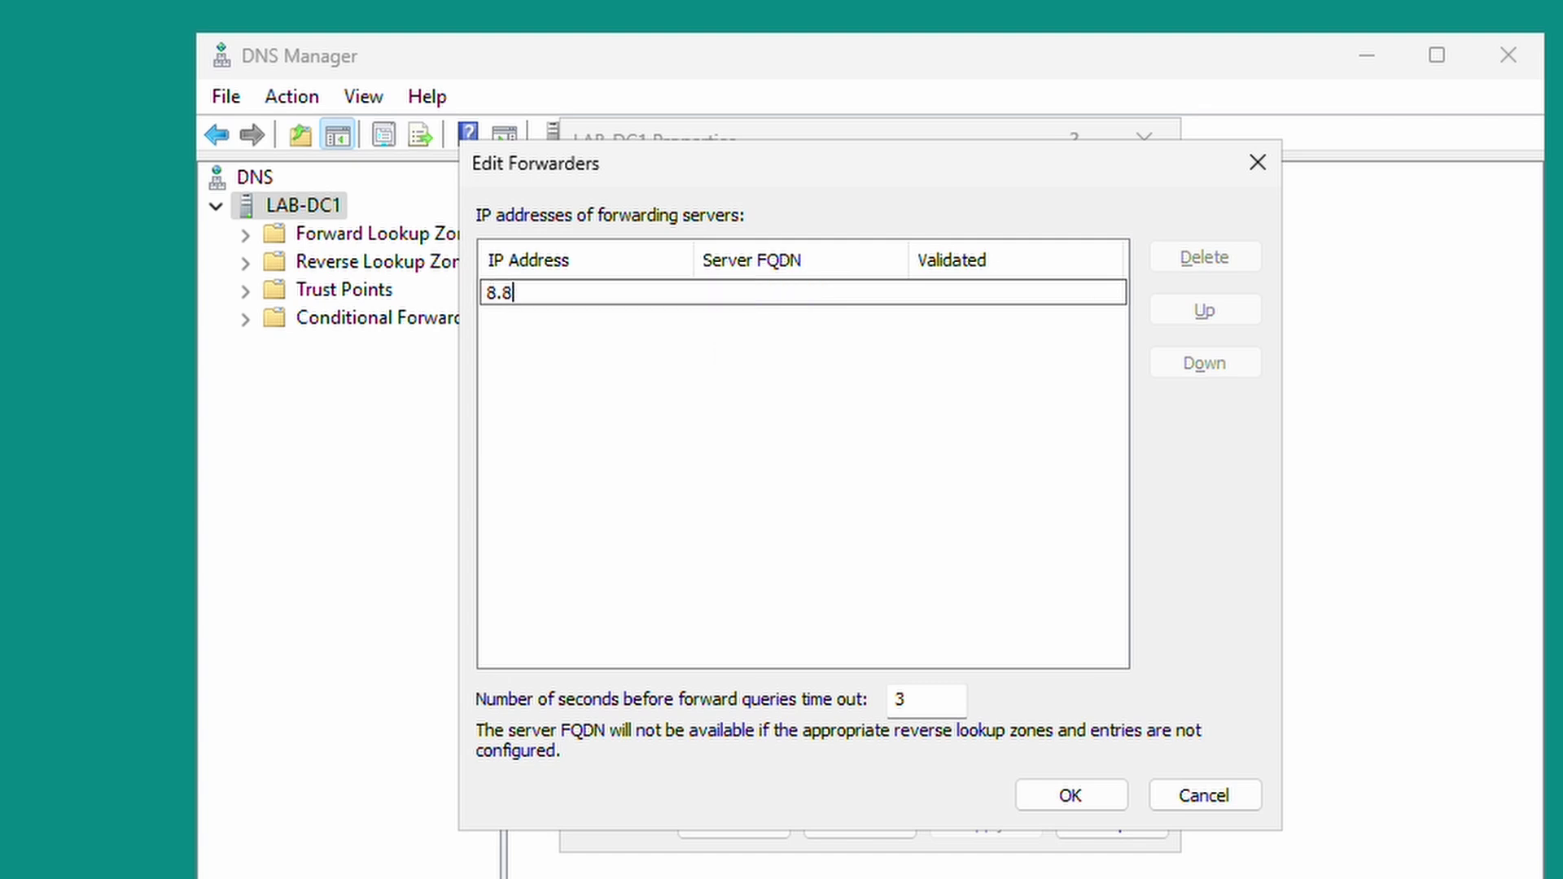
{"action": "type", "text": ".8.8"}
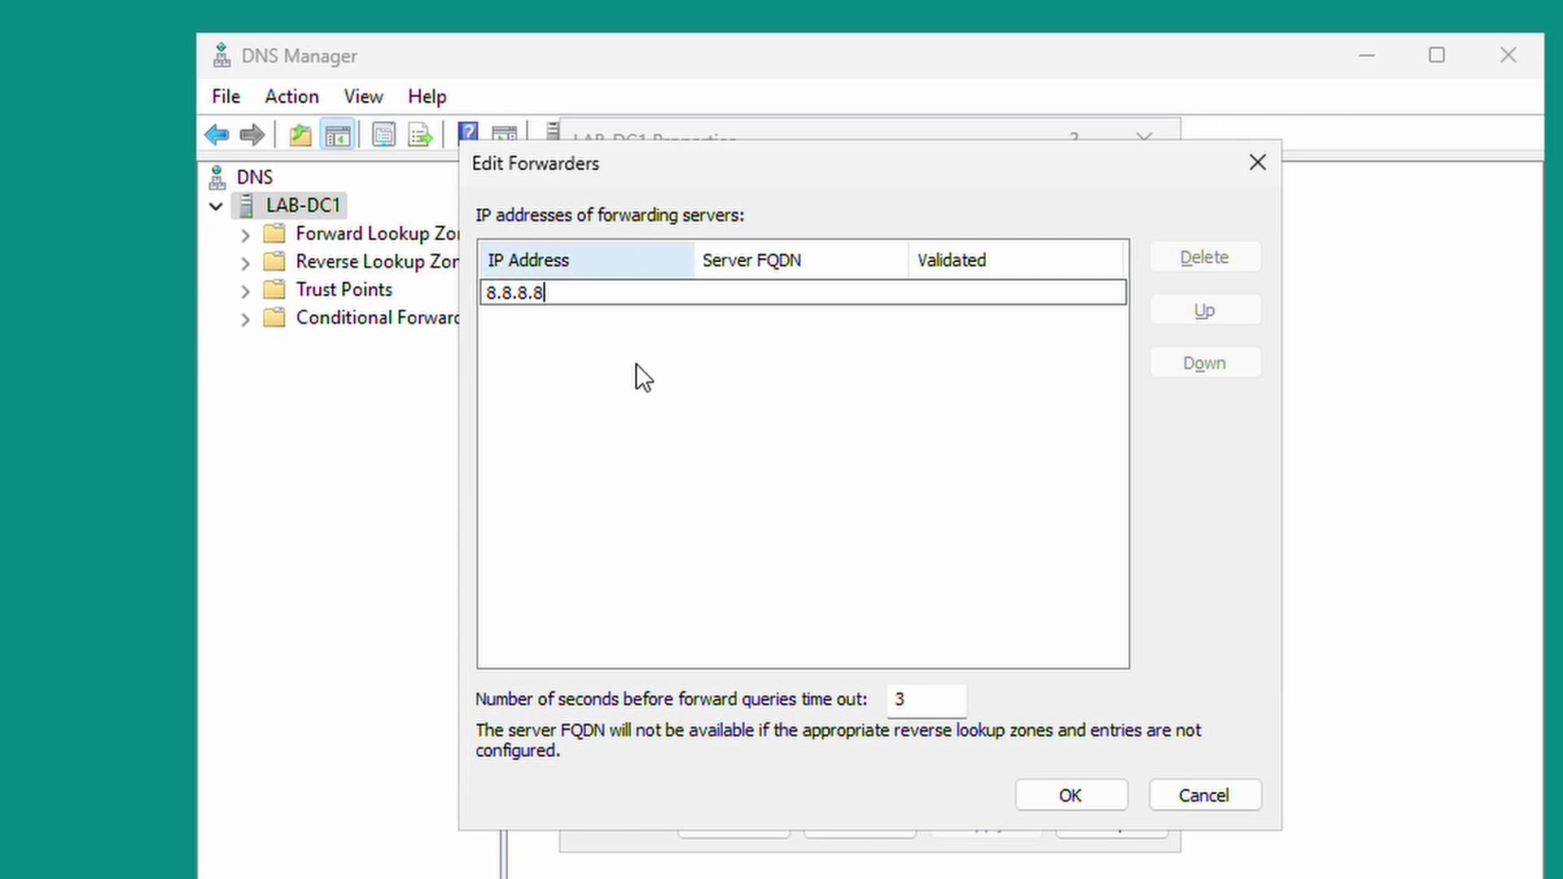
{"action": "key", "text": "Return"}
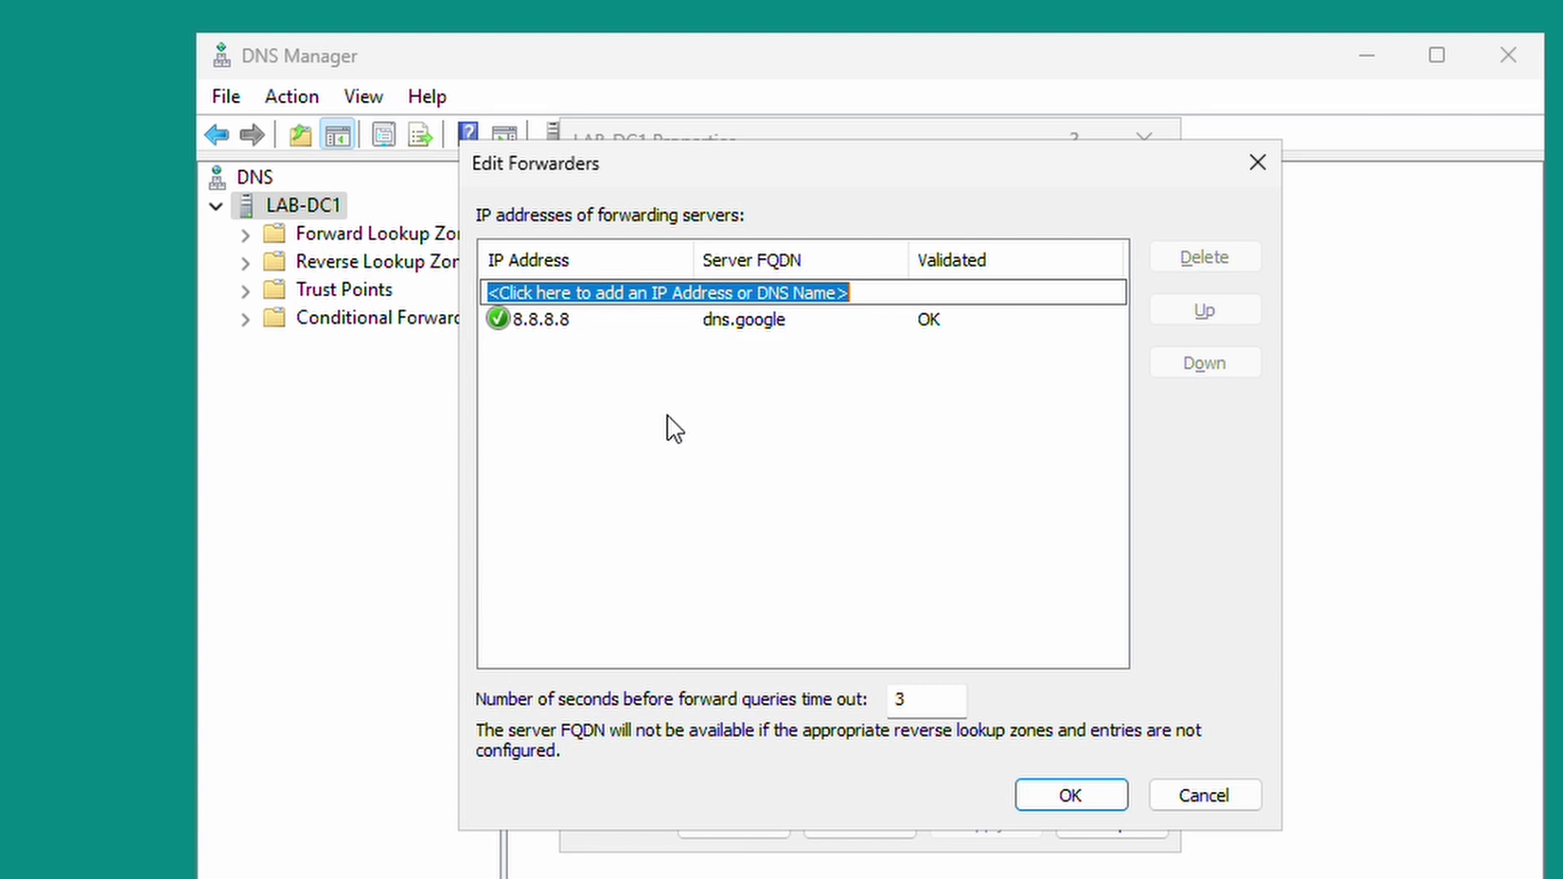
{"action": "type", "text": "10."}
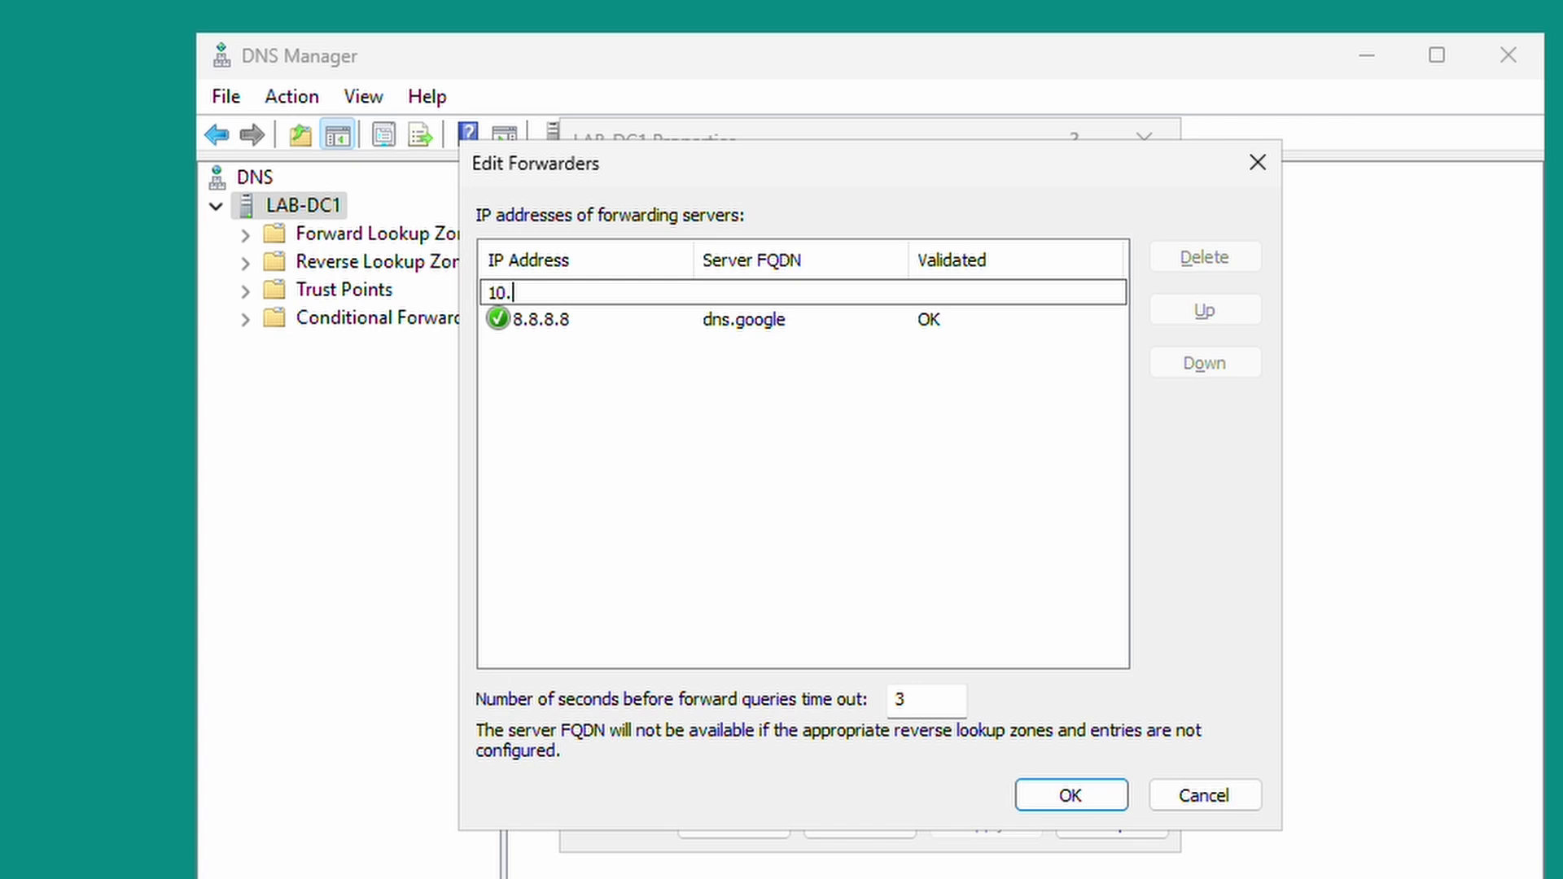
{"action": "type", "text": "0.0.02"}
{"action": "key", "text": "Left"}
{"action": "type", "text": "."}
{"action": "key", "text": "BackSpace"}
{"action": "key", "text": "BackSpace"}
{"action": "key", "text": "Return"}
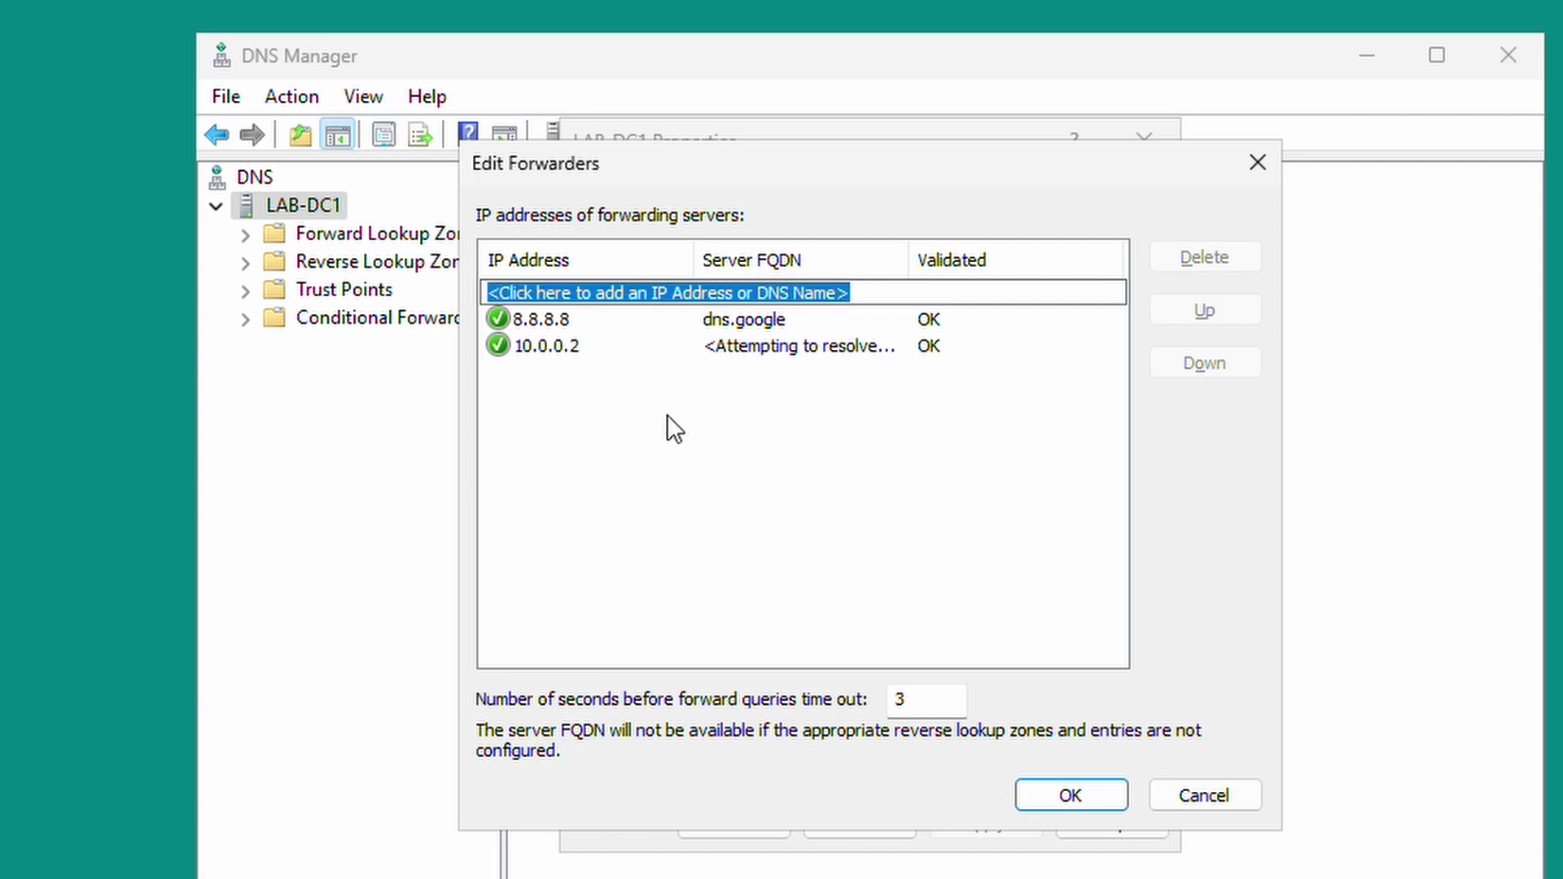
Move 10.0.0.2 above 8.8.8.8 in forwarder priority and save with OK twice.
{"action": "left_click", "coordinate": [643, 353]}
{"action": "left_click", "coordinate": [643, 353]}
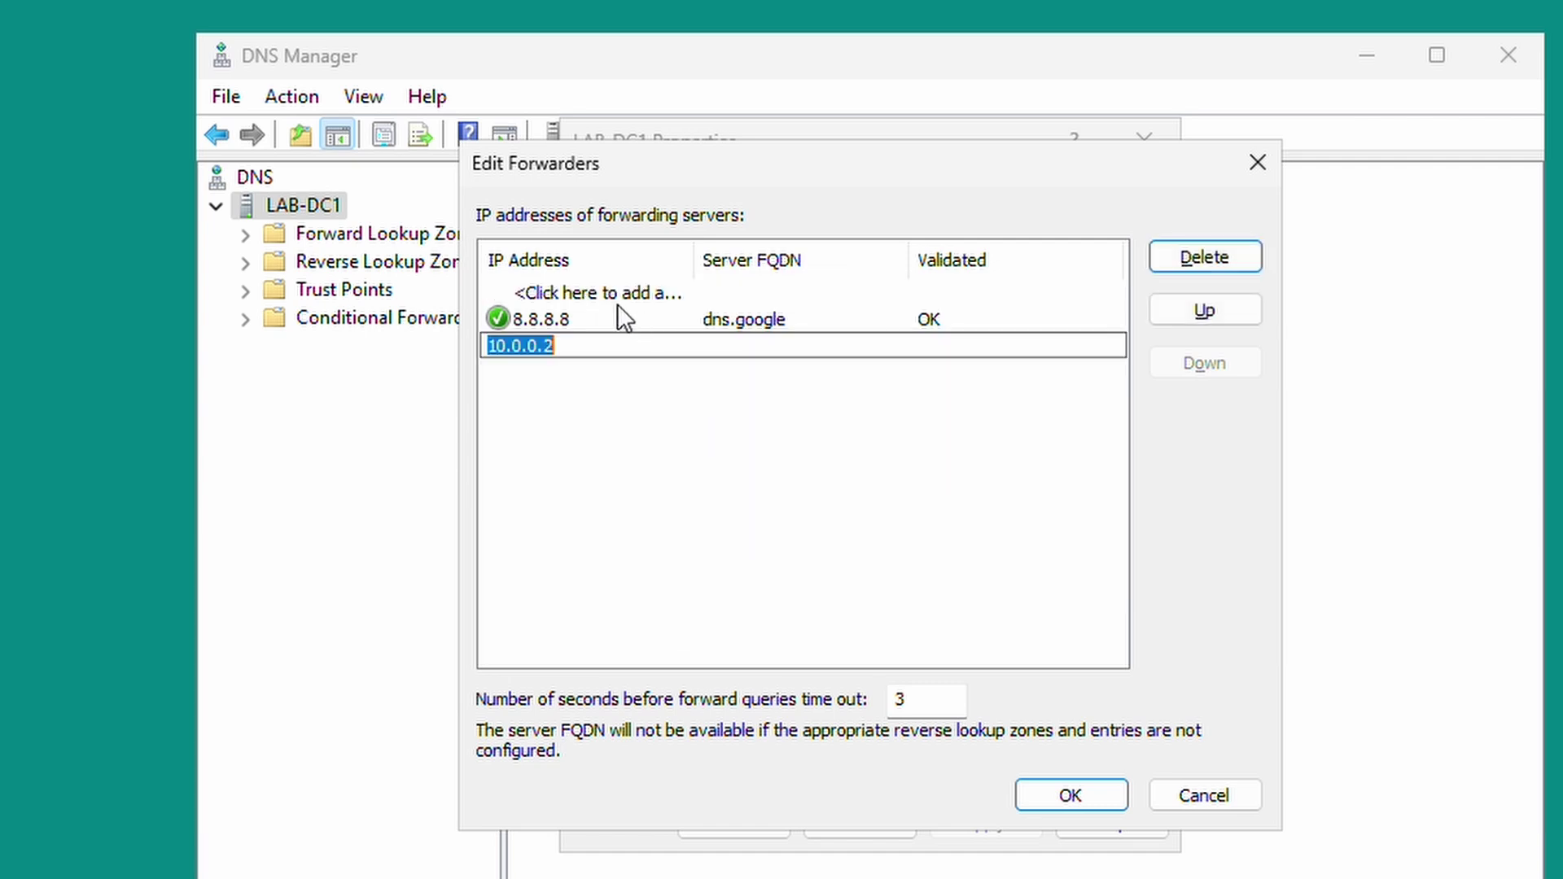
{"action": "left_click", "coordinate": [598, 324]}
{"action": "left_click", "coordinate": [585, 350]}
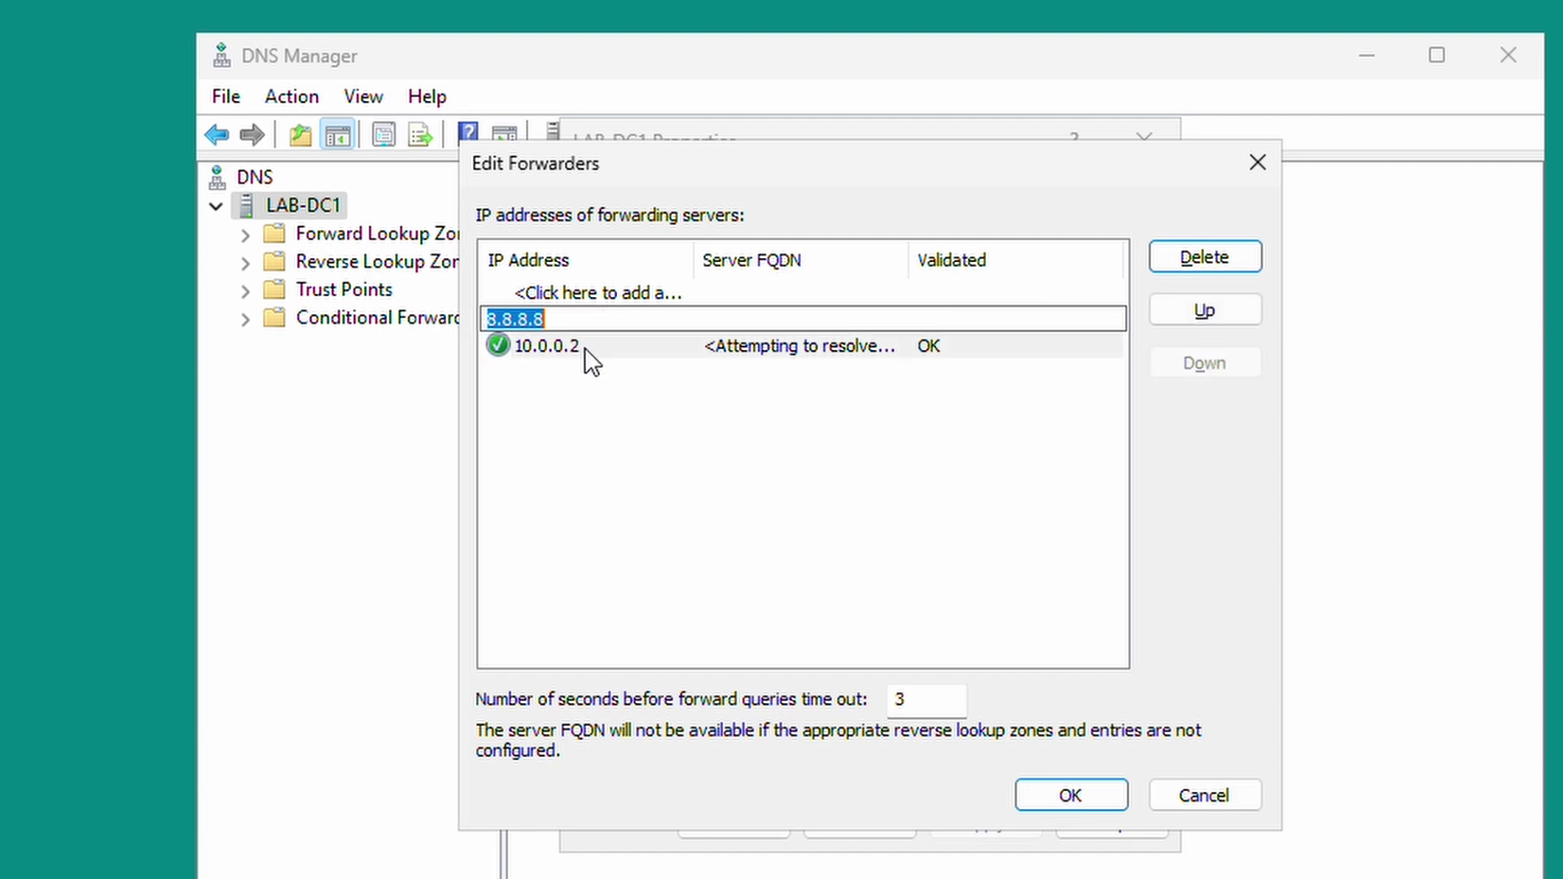
{"action": "left_click", "coordinate": [1205, 310]}
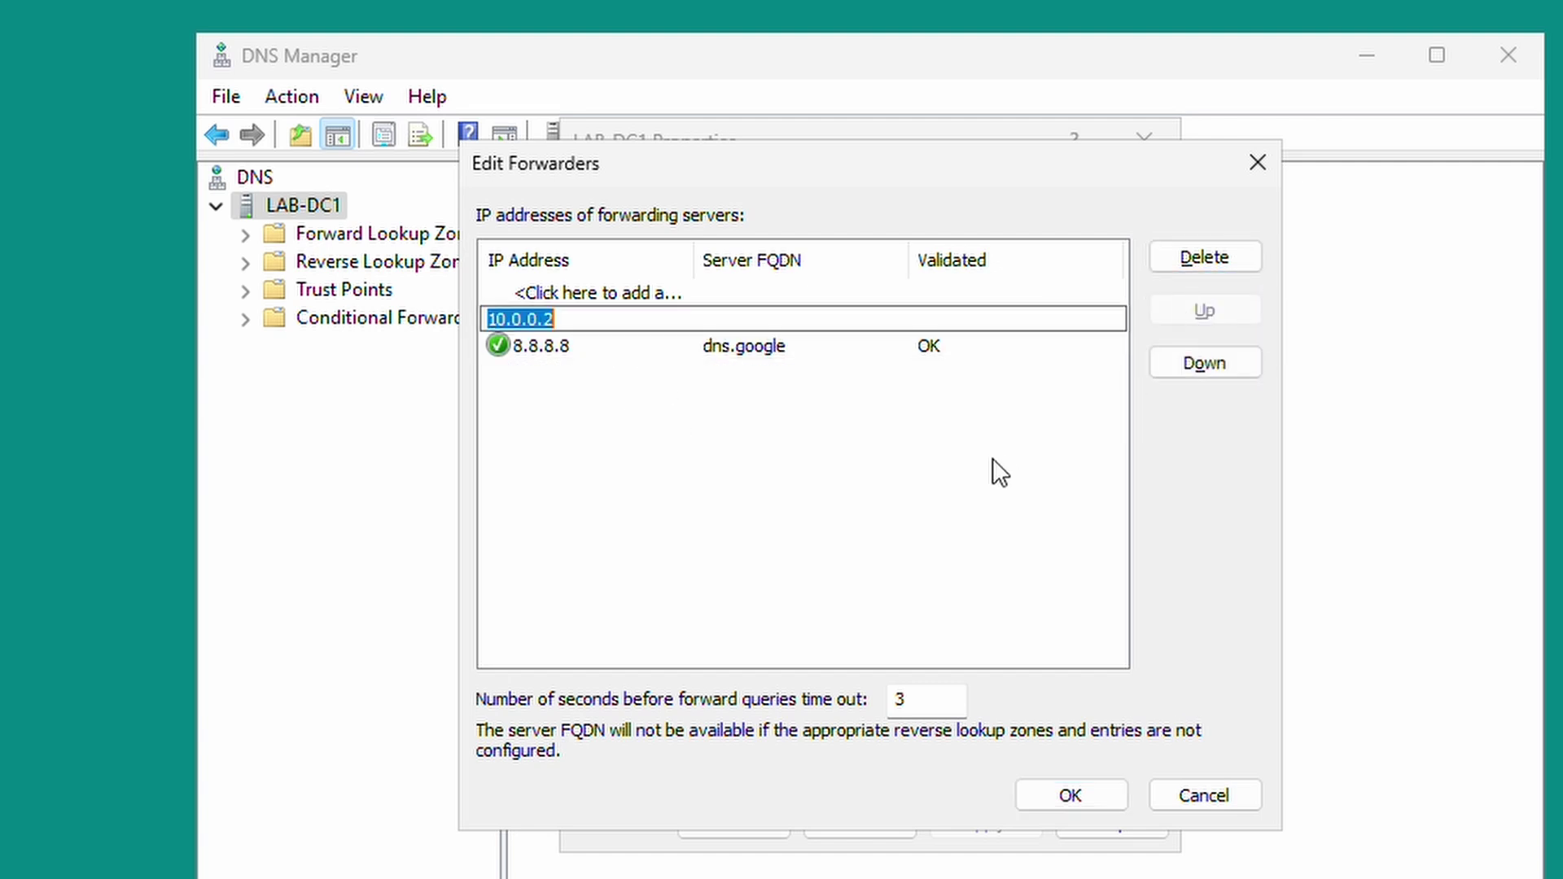
{"action": "key", "text": "Return"}
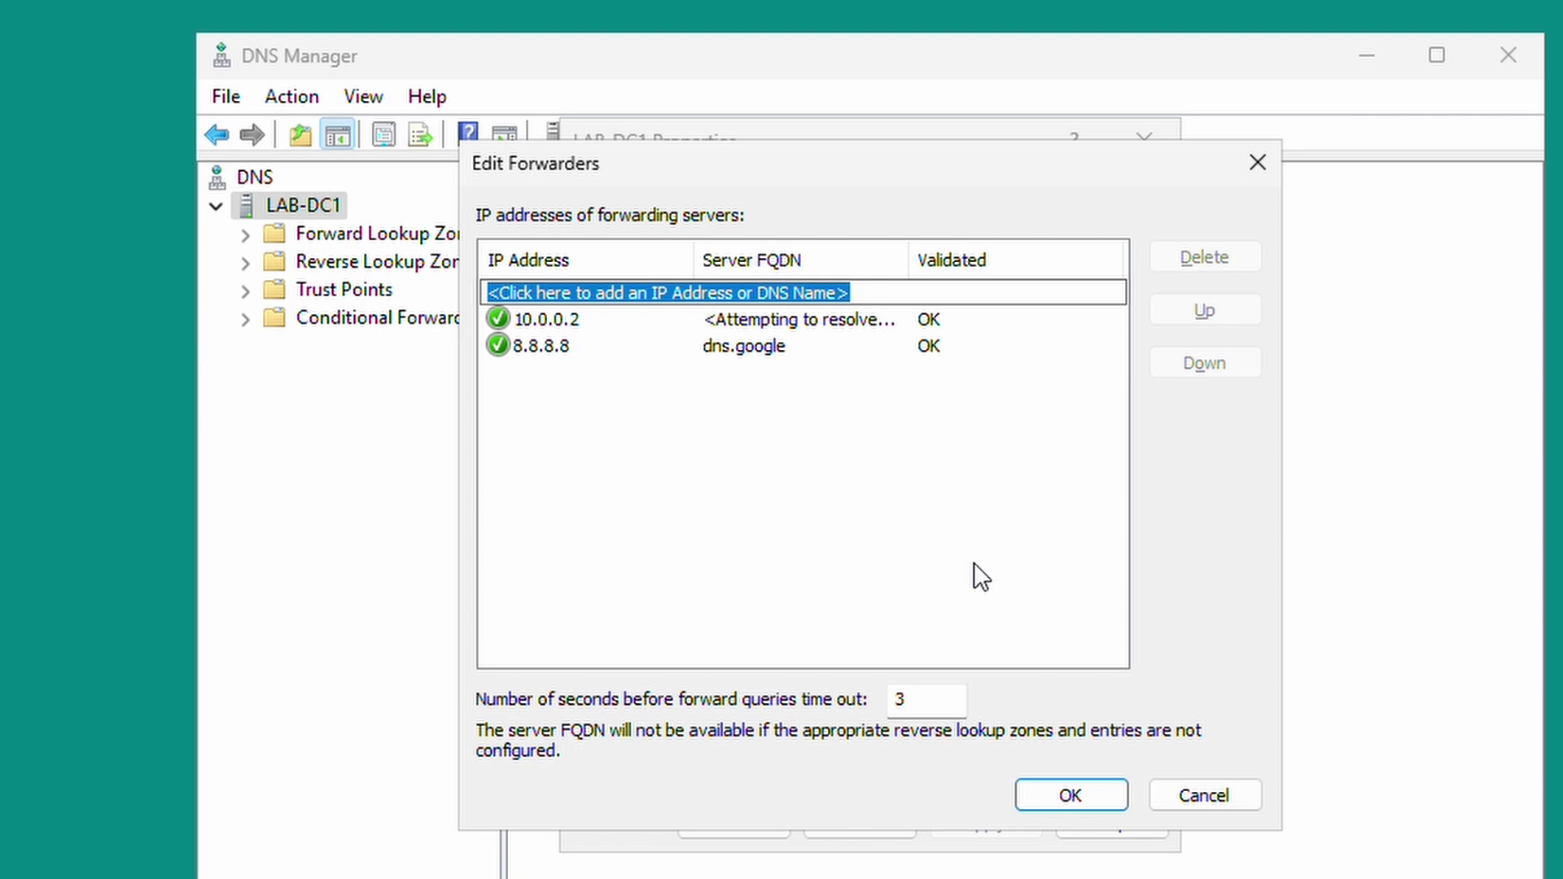
{"action": "left_click", "coordinate": [554, 358]}
{"action": "left_click", "coordinate": [697, 508]}
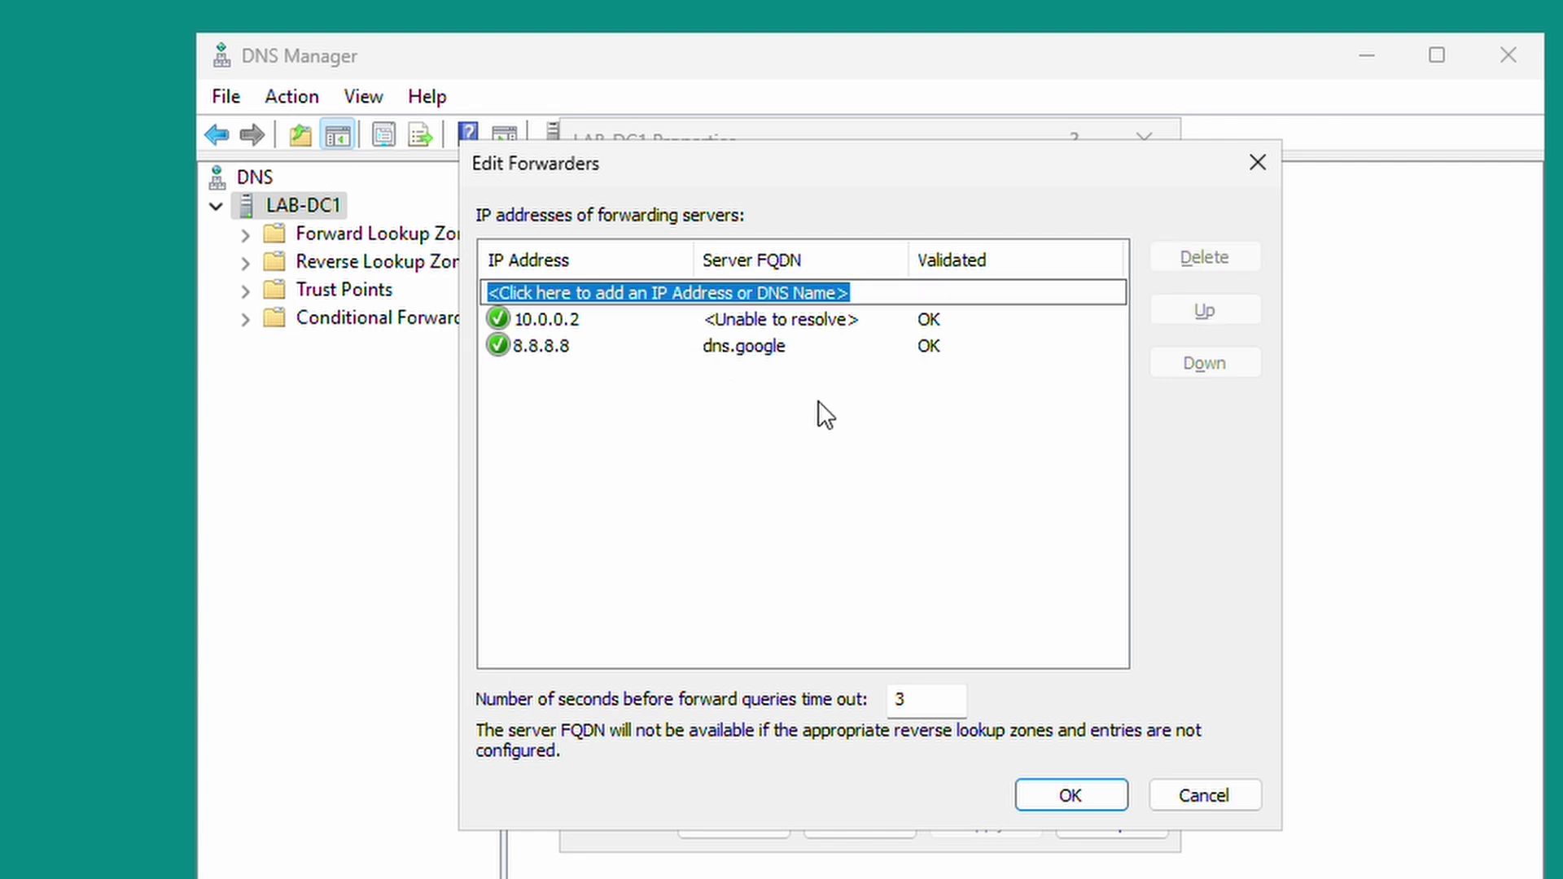
{"action": "left_click", "coordinate": [1068, 798]}
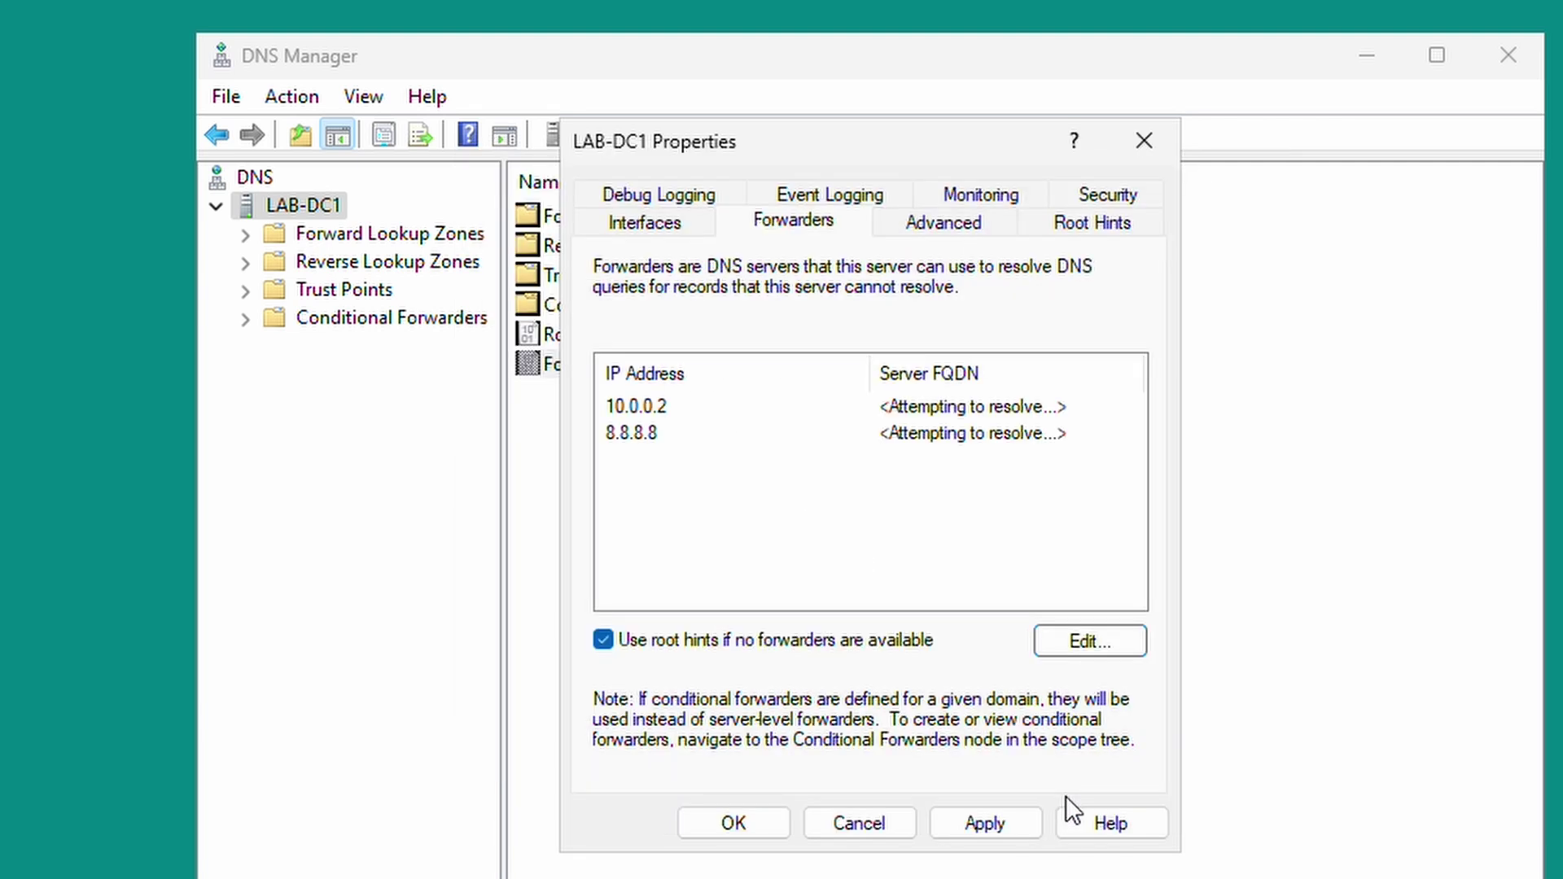
{"action": "left_click", "coordinate": [742, 821]}
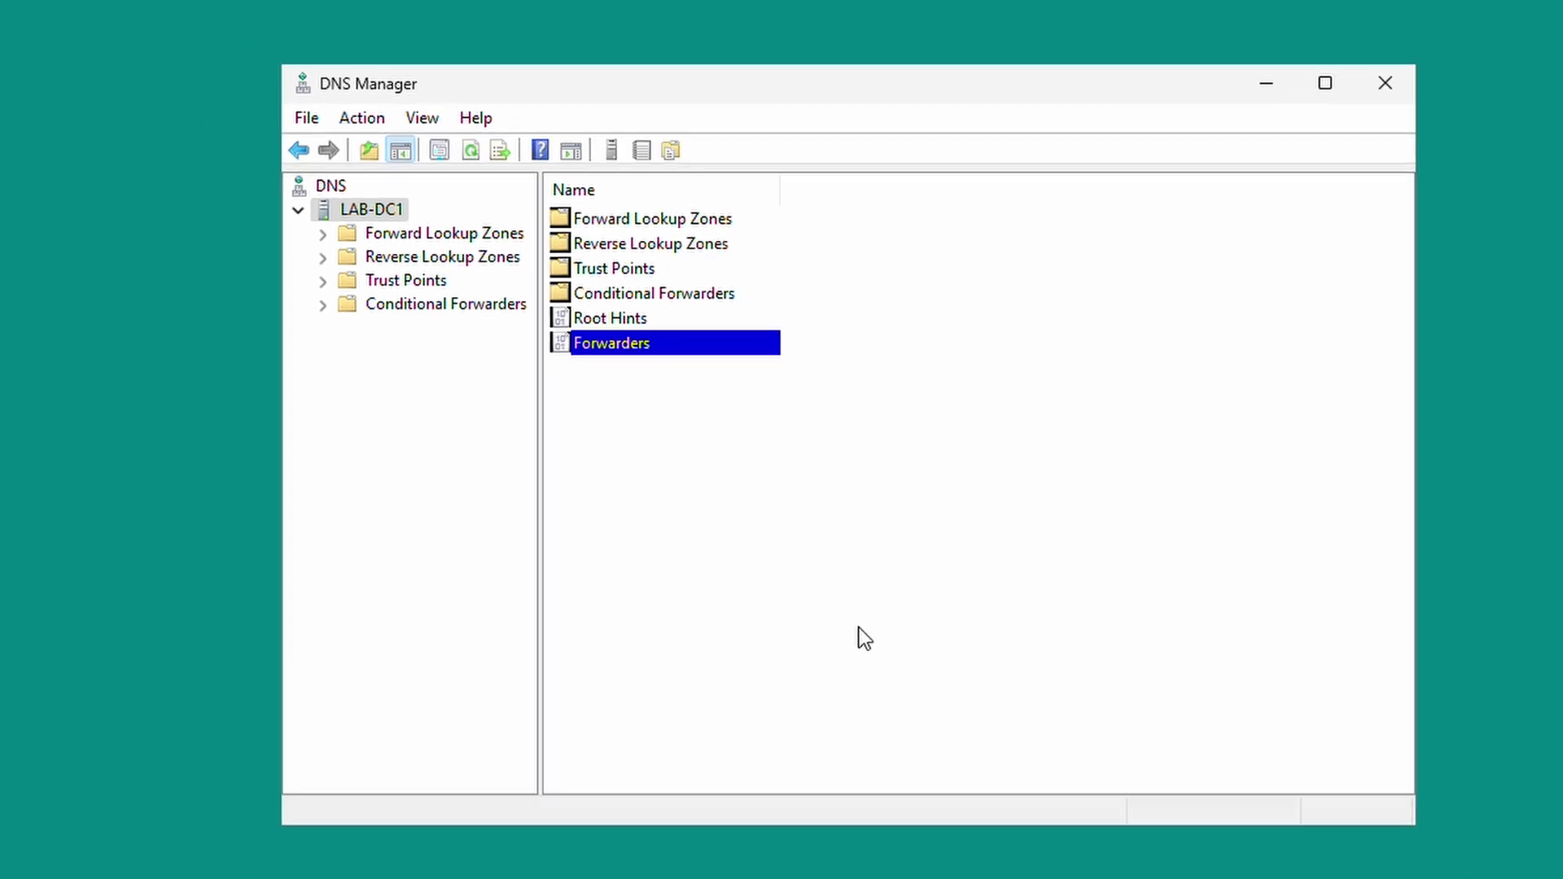
Close DNS Manager, briefly open and close Computer Management, then search Start for 'act'.
{"action": "left_click", "coordinate": [1145, 148]}
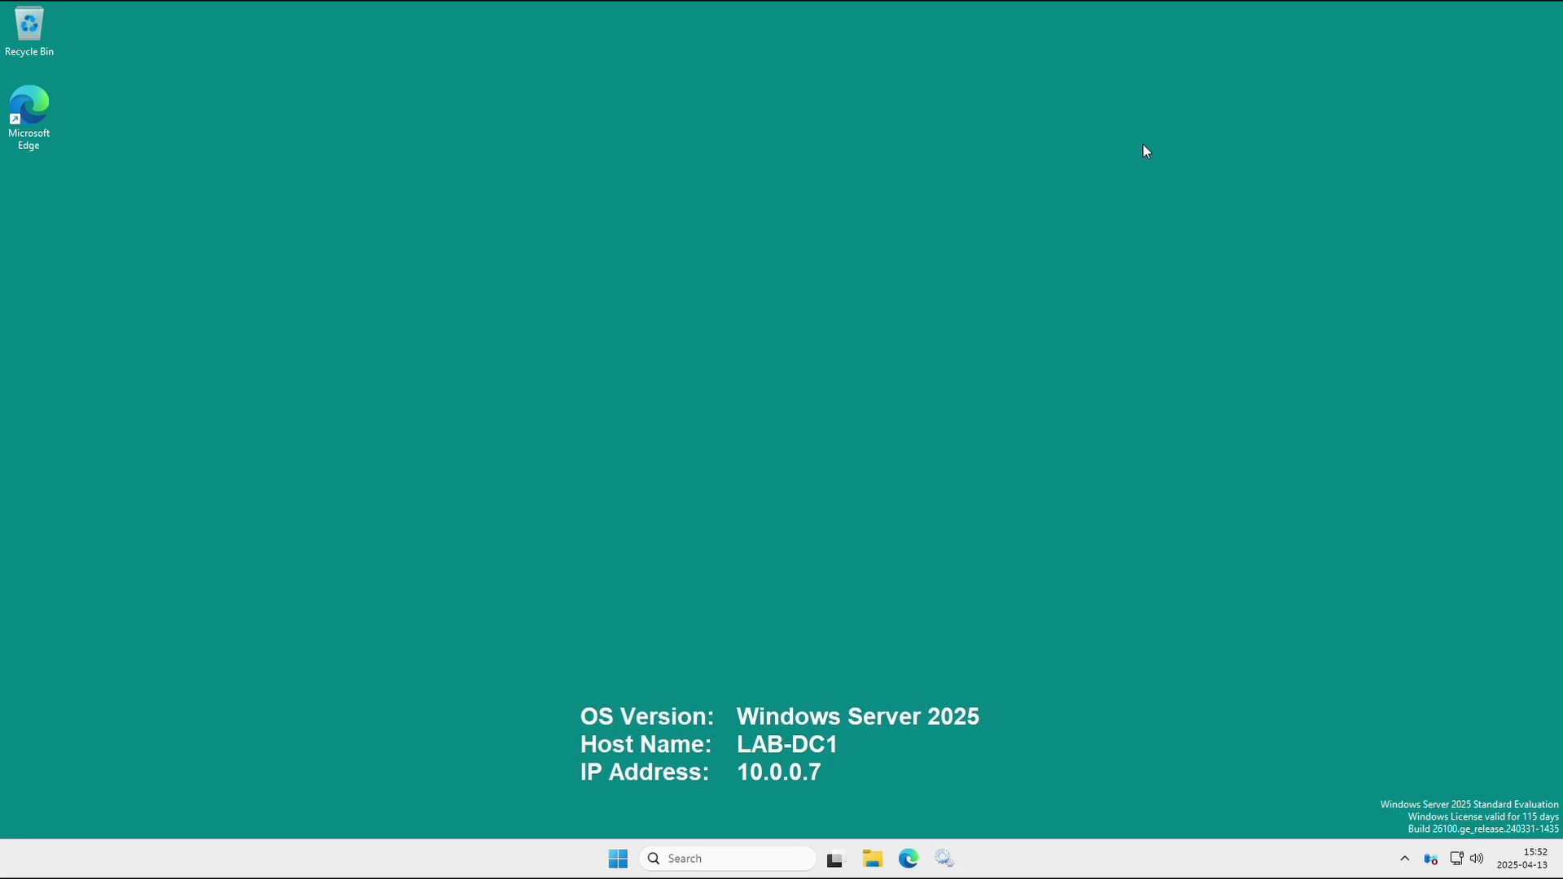
{"action": "right_click", "coordinate": [618, 863]}
{"action": "left_click", "coordinate": [598, 574]}
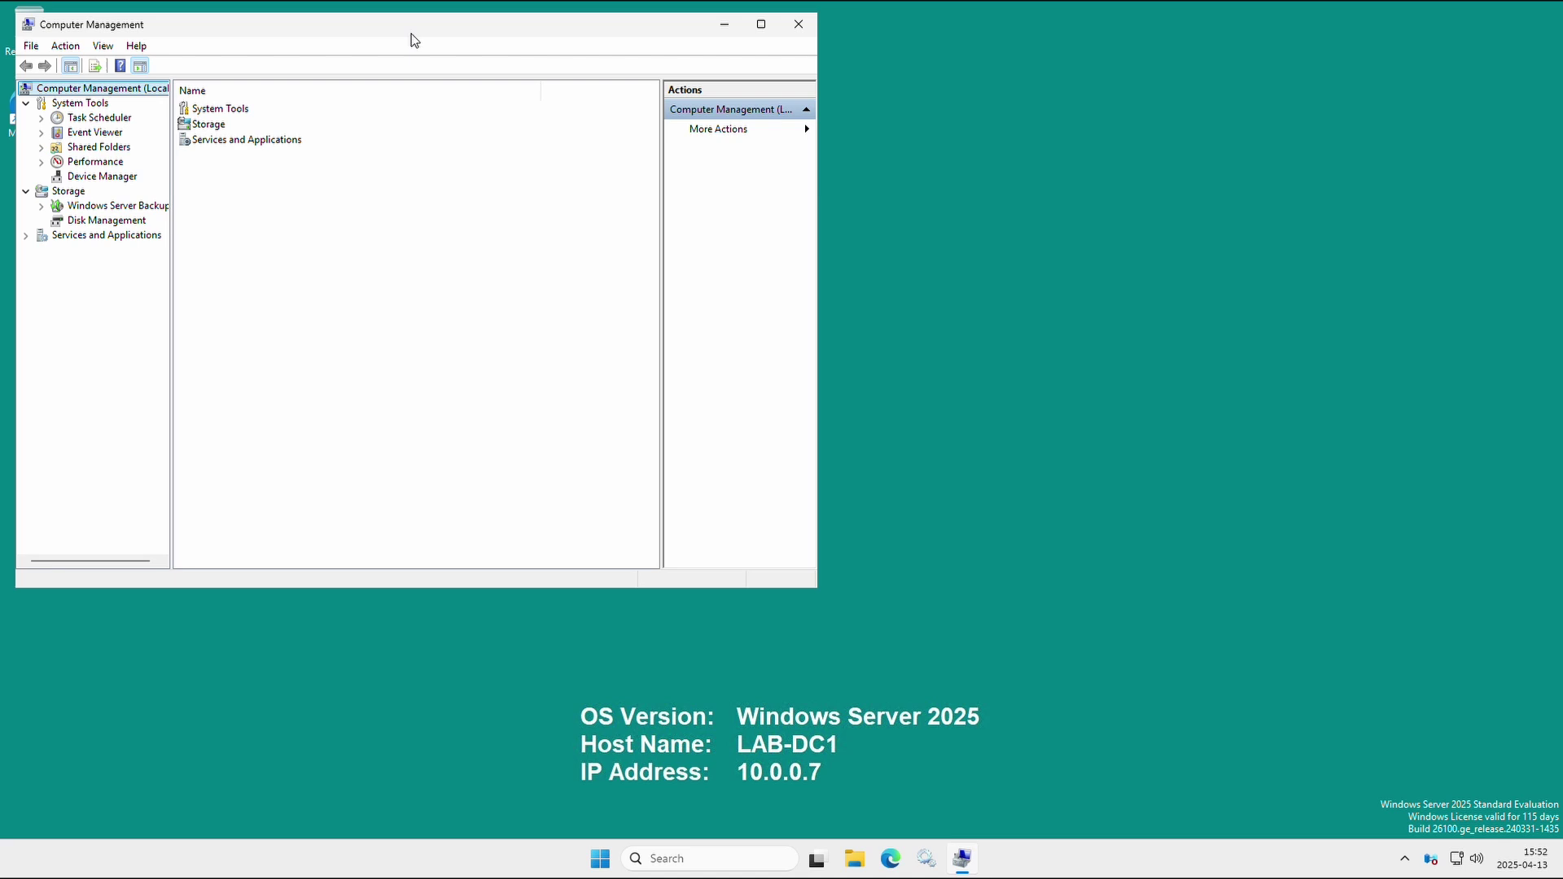
{"action": "left_click_drag", "start_coordinate": [412, 41], "coordinate": [739, 154]}
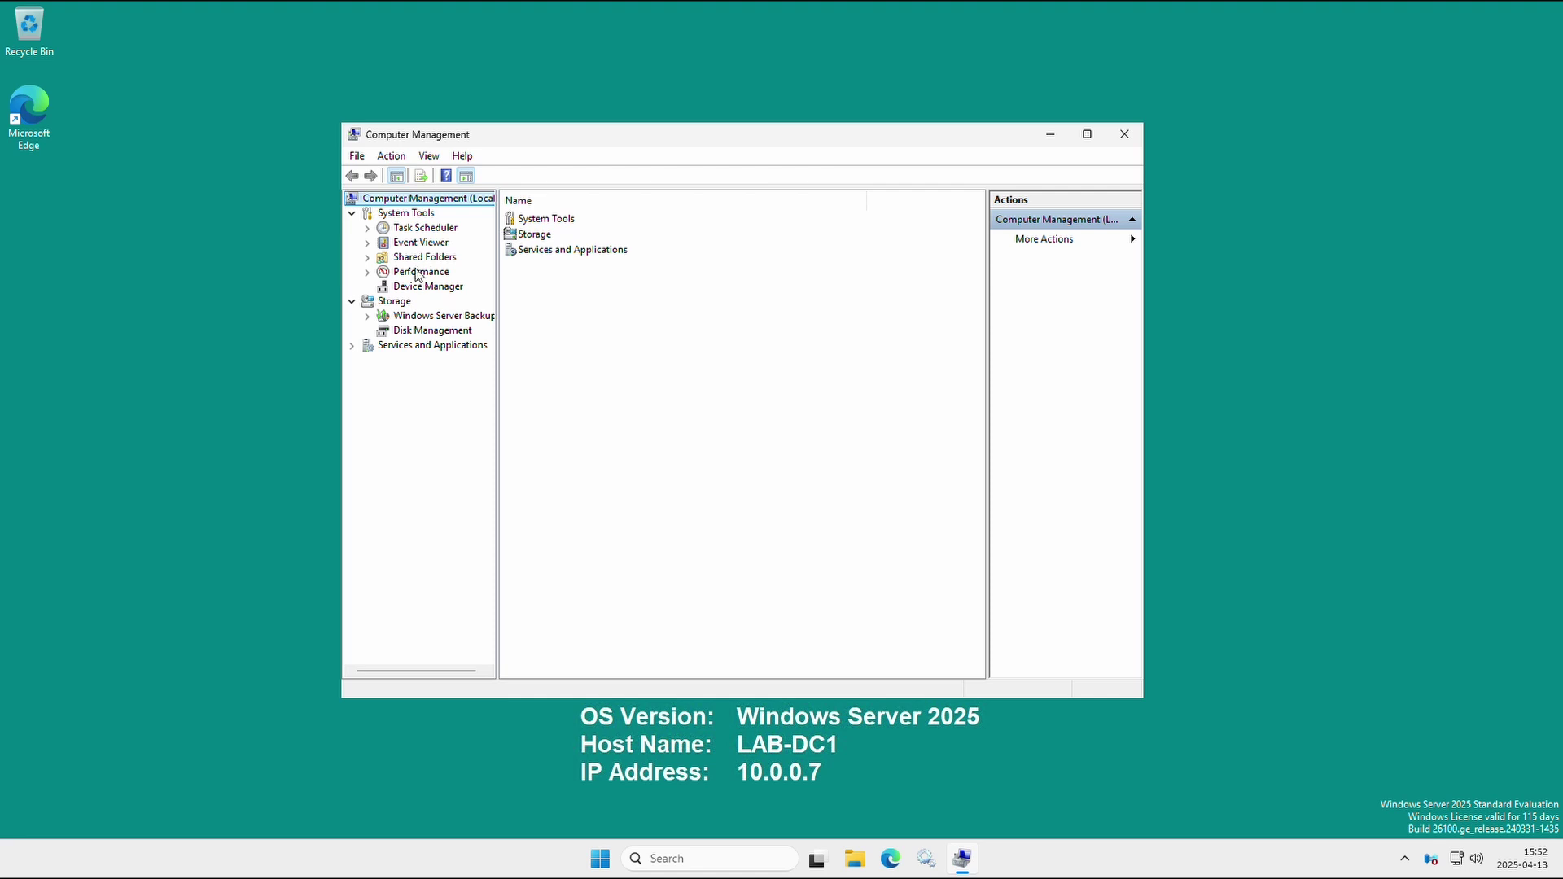
{"action": "left_click", "coordinate": [1126, 135]}
{"action": "left_click", "coordinate": [623, 859]}
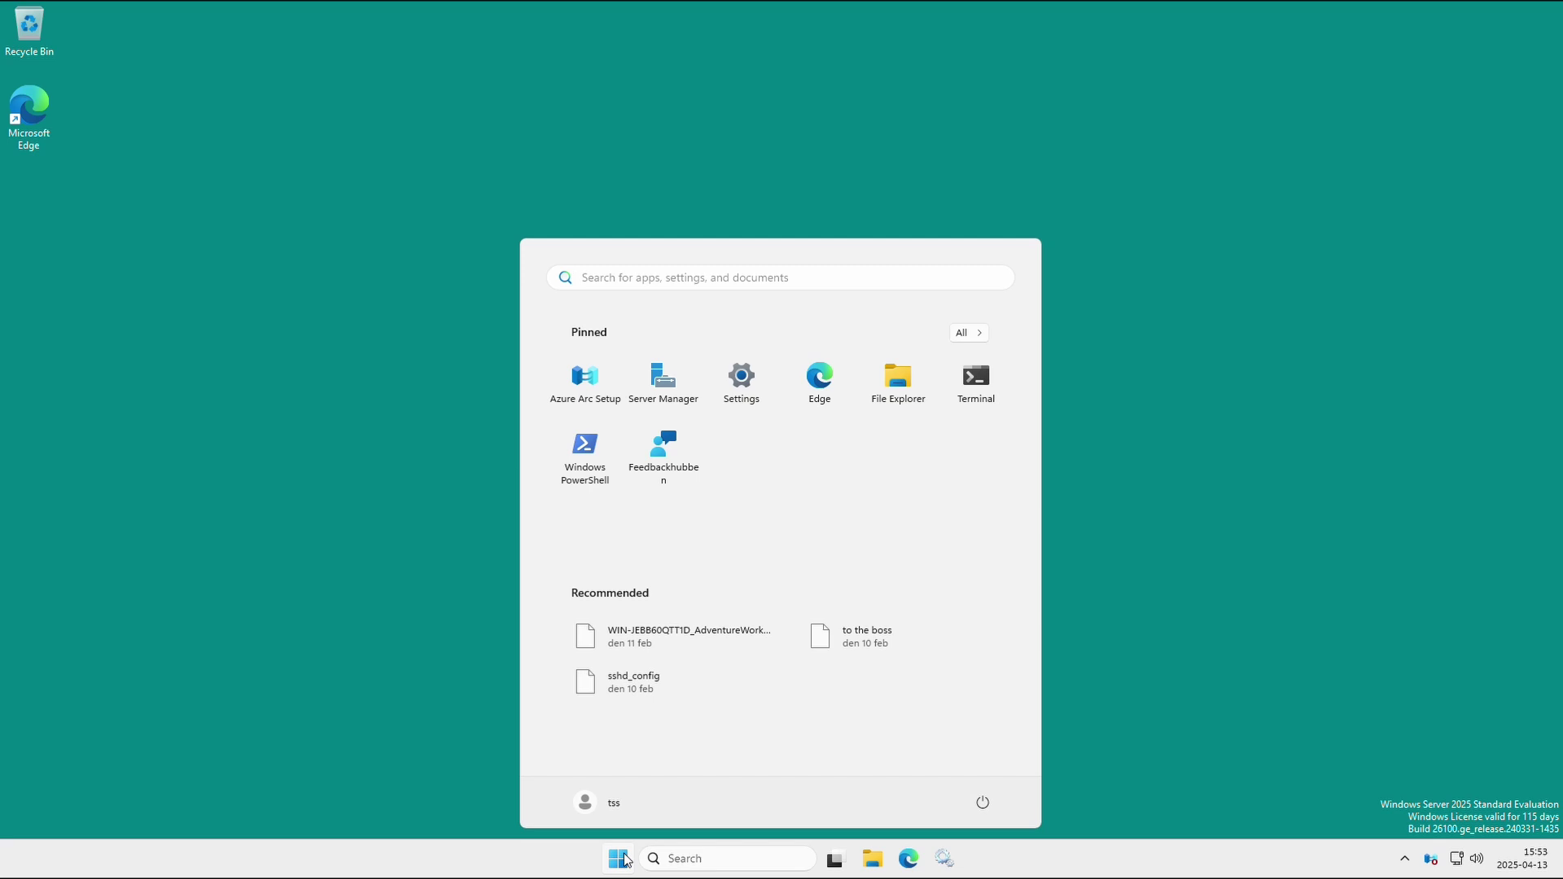
{"action": "type", "text": "act"}
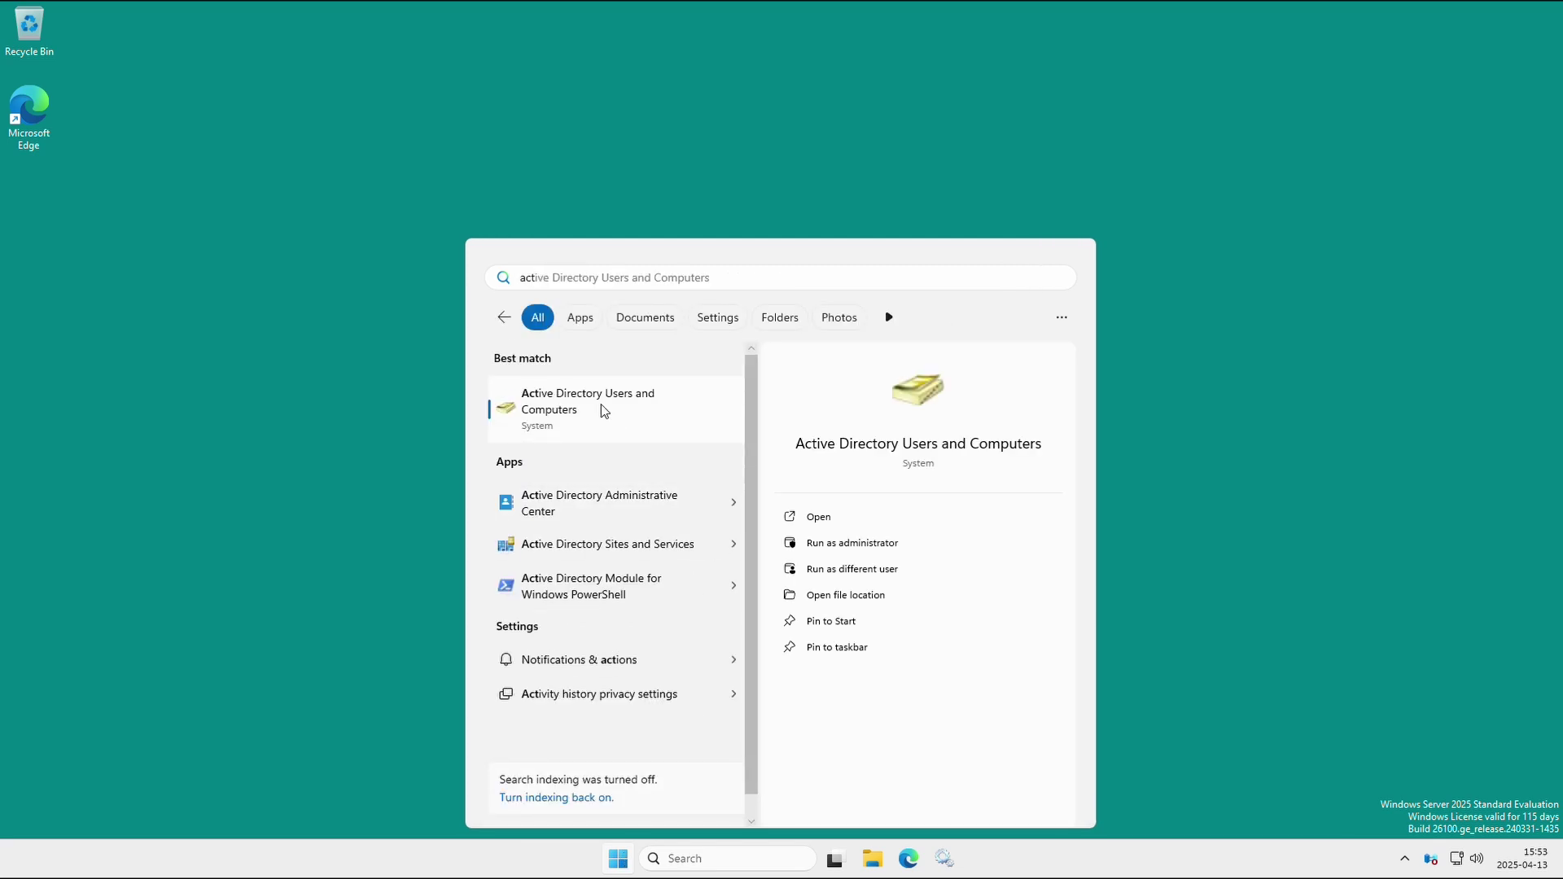
Launch Active Directory Users and Computers, expand ad.lab, show the Users container, and enlarge the window.
{"action": "left_click", "coordinate": [602, 405]}
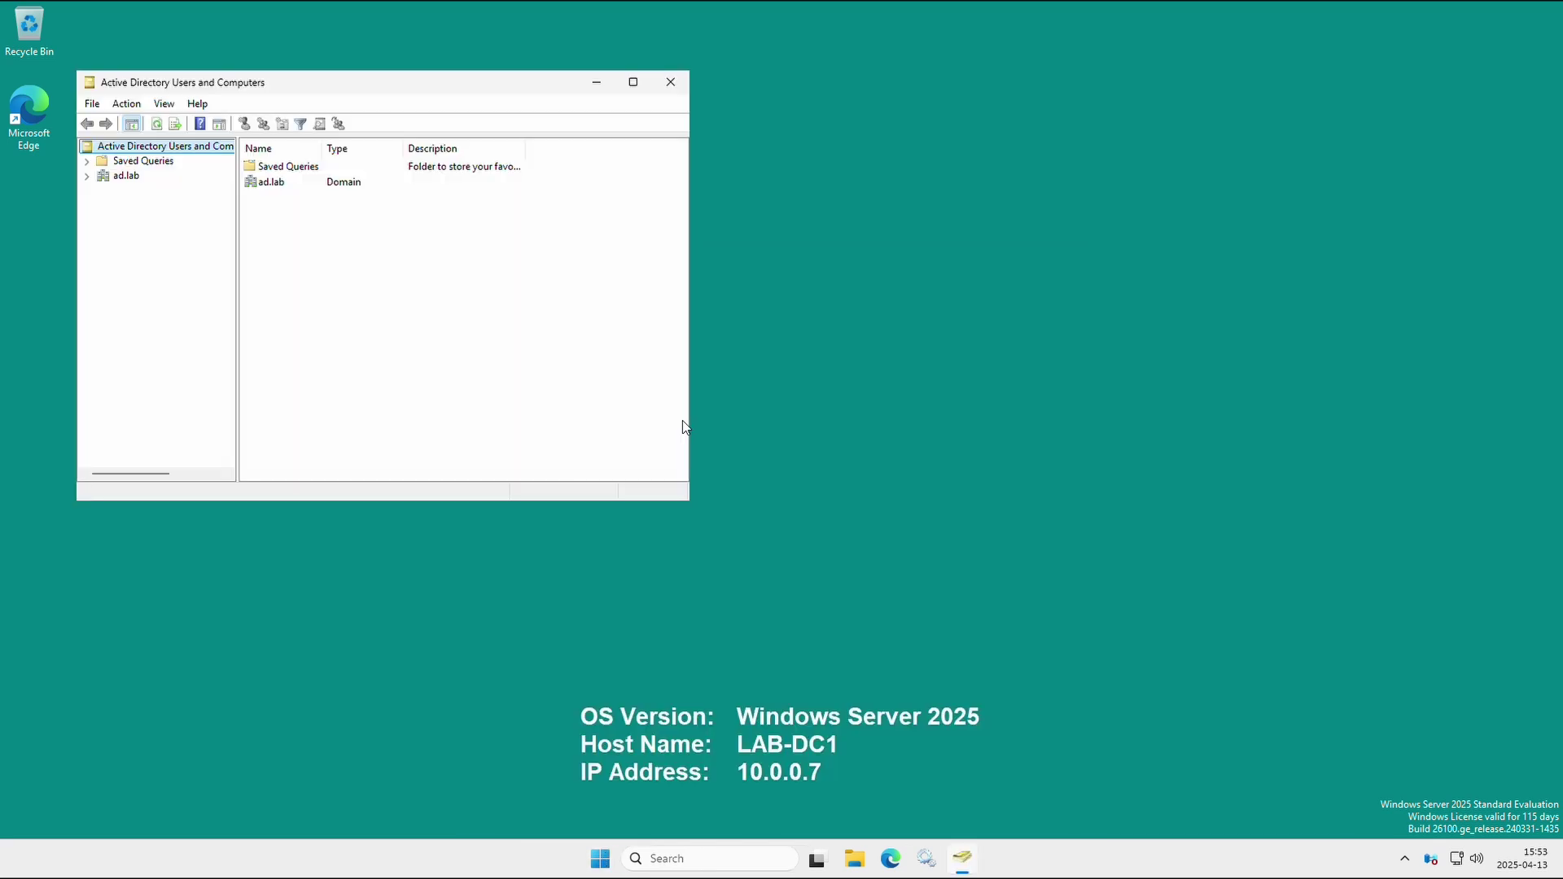
{"action": "left_click_drag", "start_coordinate": [425, 86], "coordinate": [788, 182]}
{"action": "left_click", "coordinate": [381, 221]}
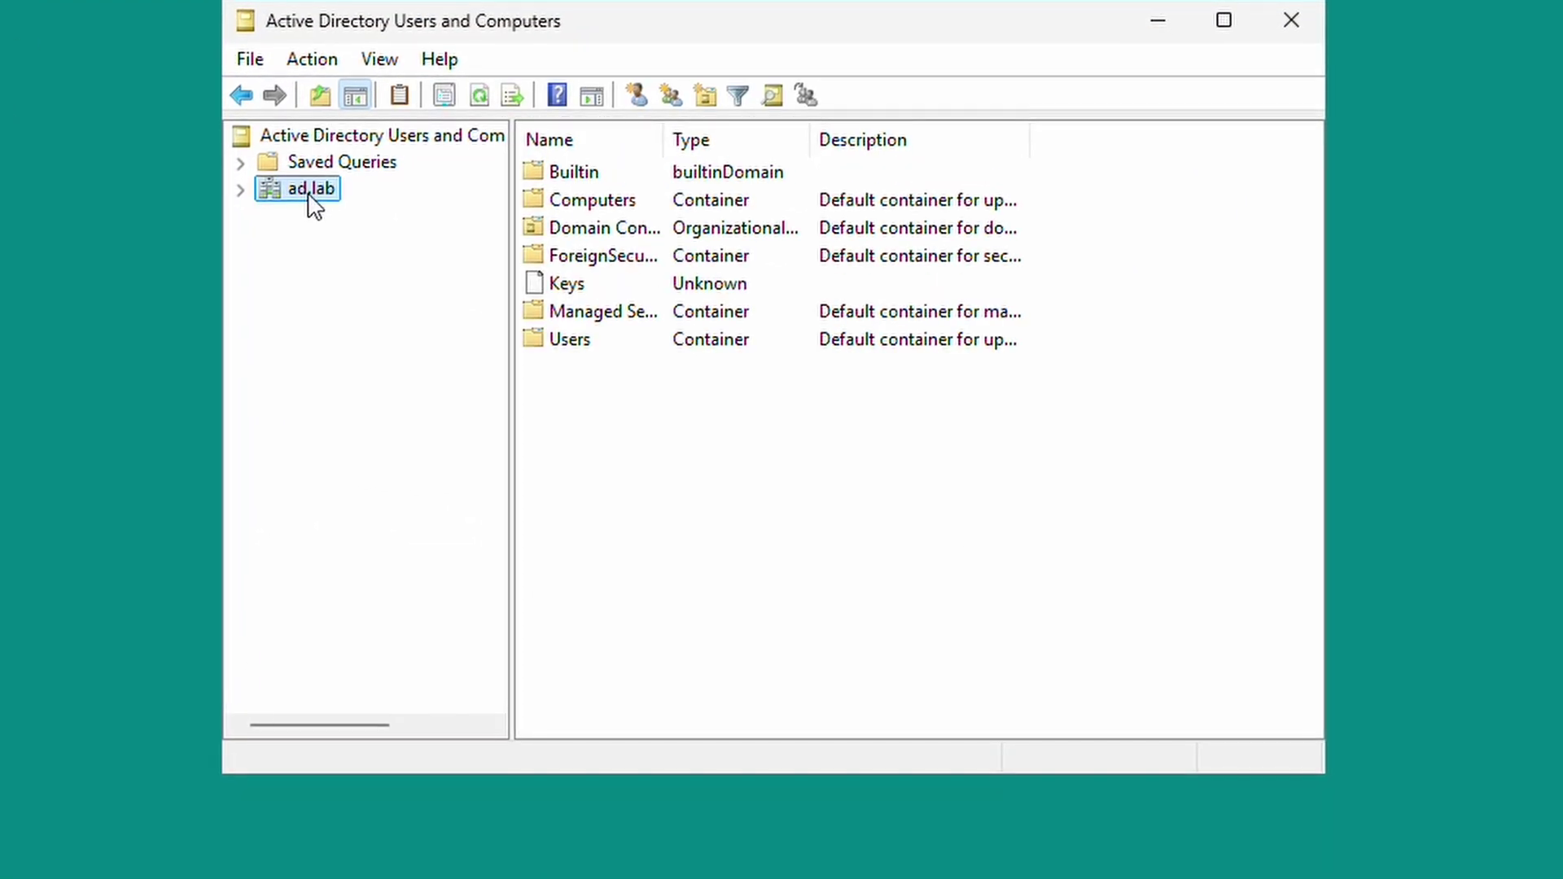
{"action": "left_click", "coordinate": [238, 189]}
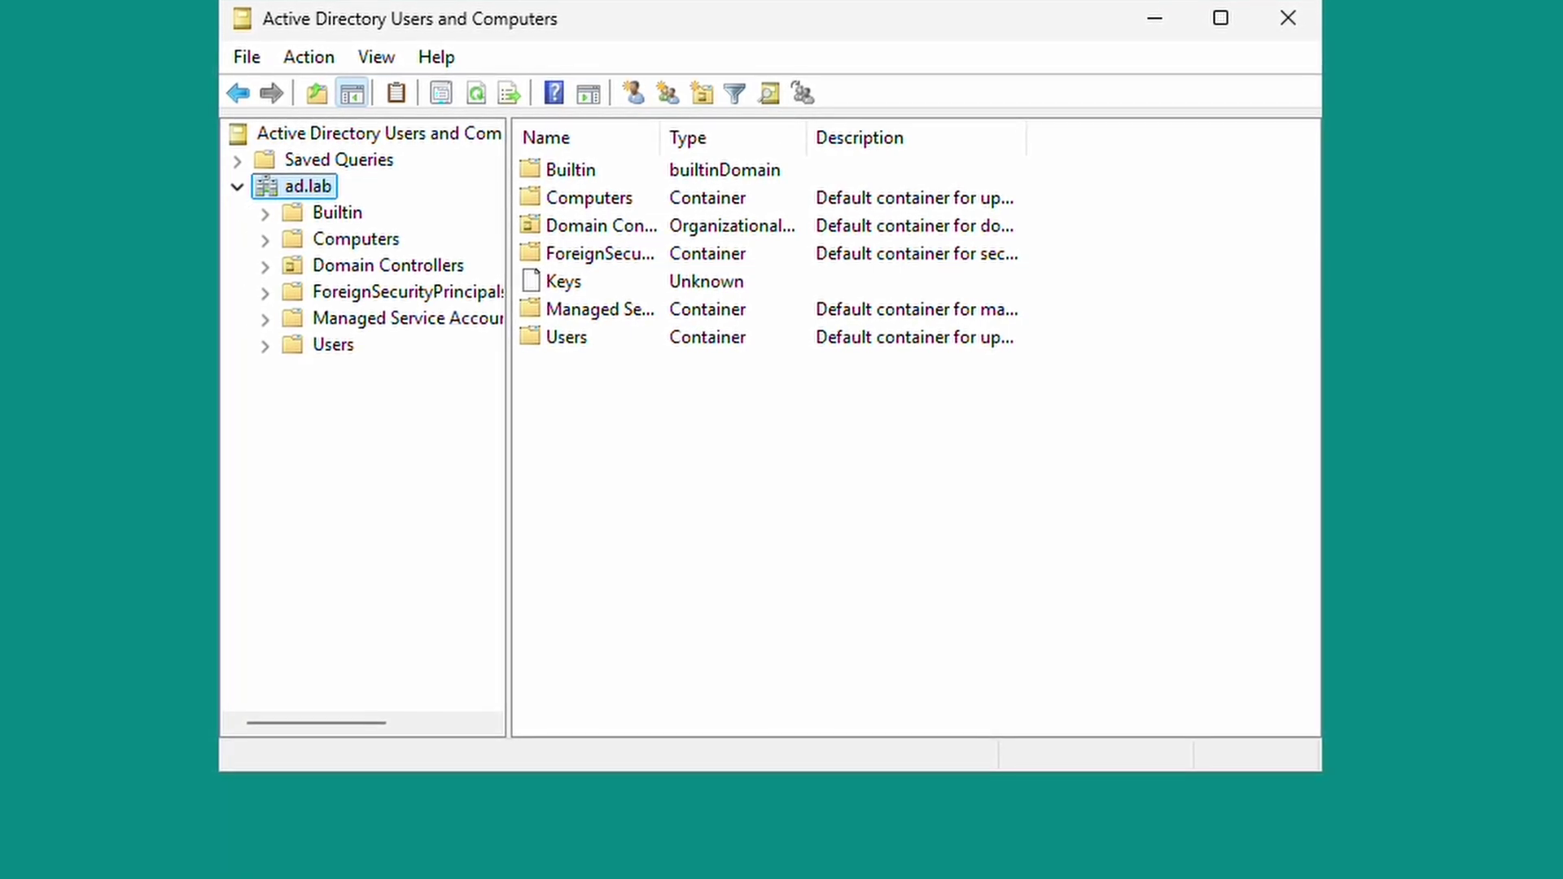
{"action": "left_click_drag", "start_coordinate": [1322, 771], "coordinate": [1386, 819]}
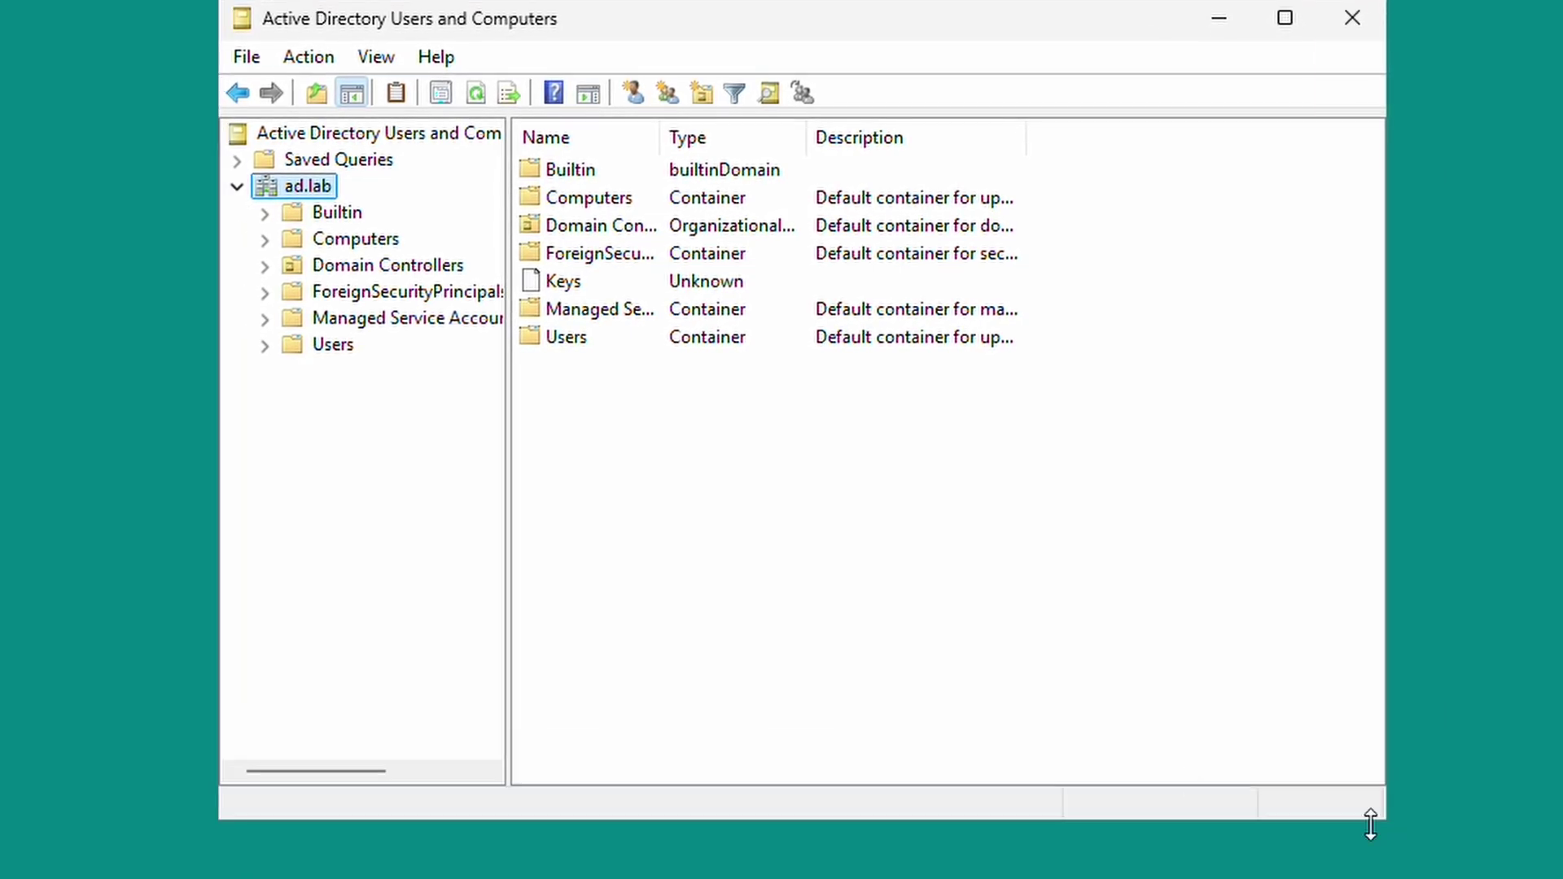
{"action": "left_click", "coordinate": [336, 356]}
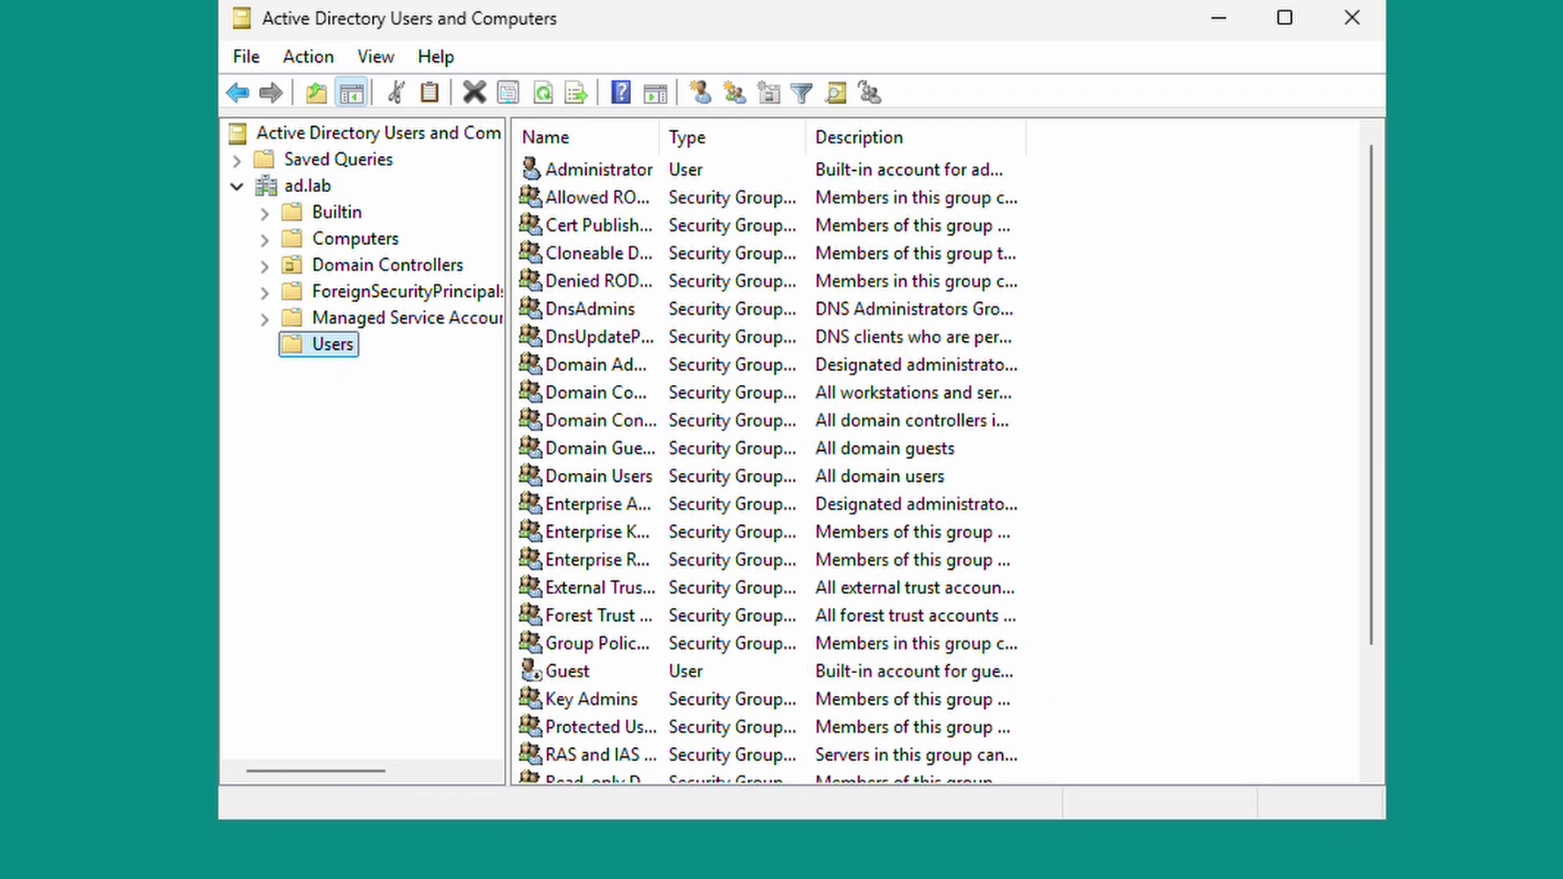
{"action": "left_click_drag", "start_coordinate": [1384, 819], "coordinate": [1559, 876]}
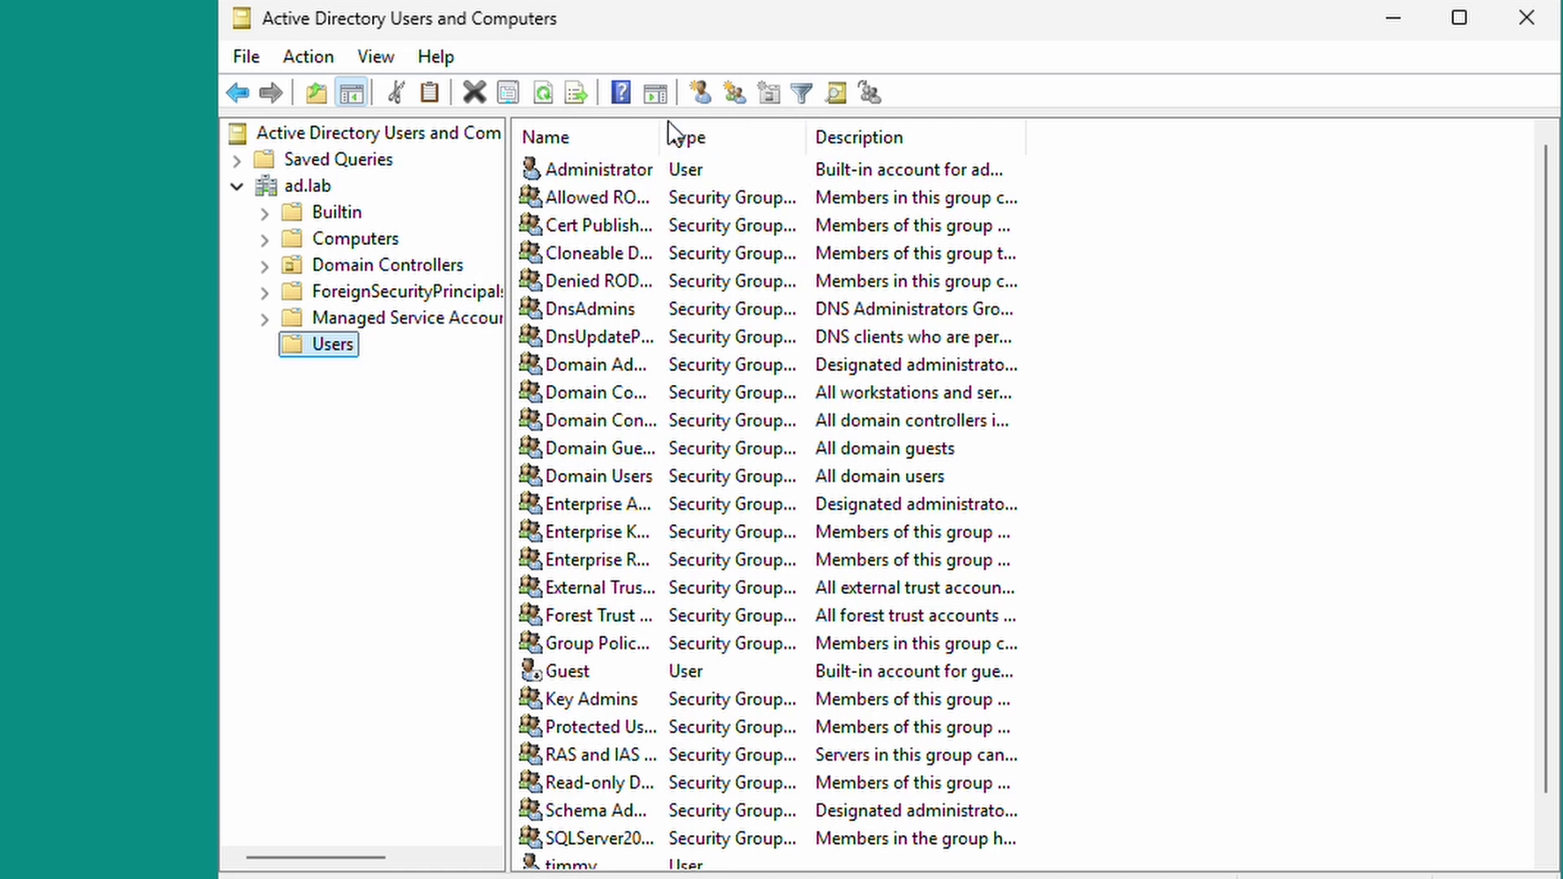
Widen the Name and Type columns and look over the two custom user accounts.
{"action": "left_click_drag", "start_coordinate": [658, 137], "coordinate": [705, 137]}
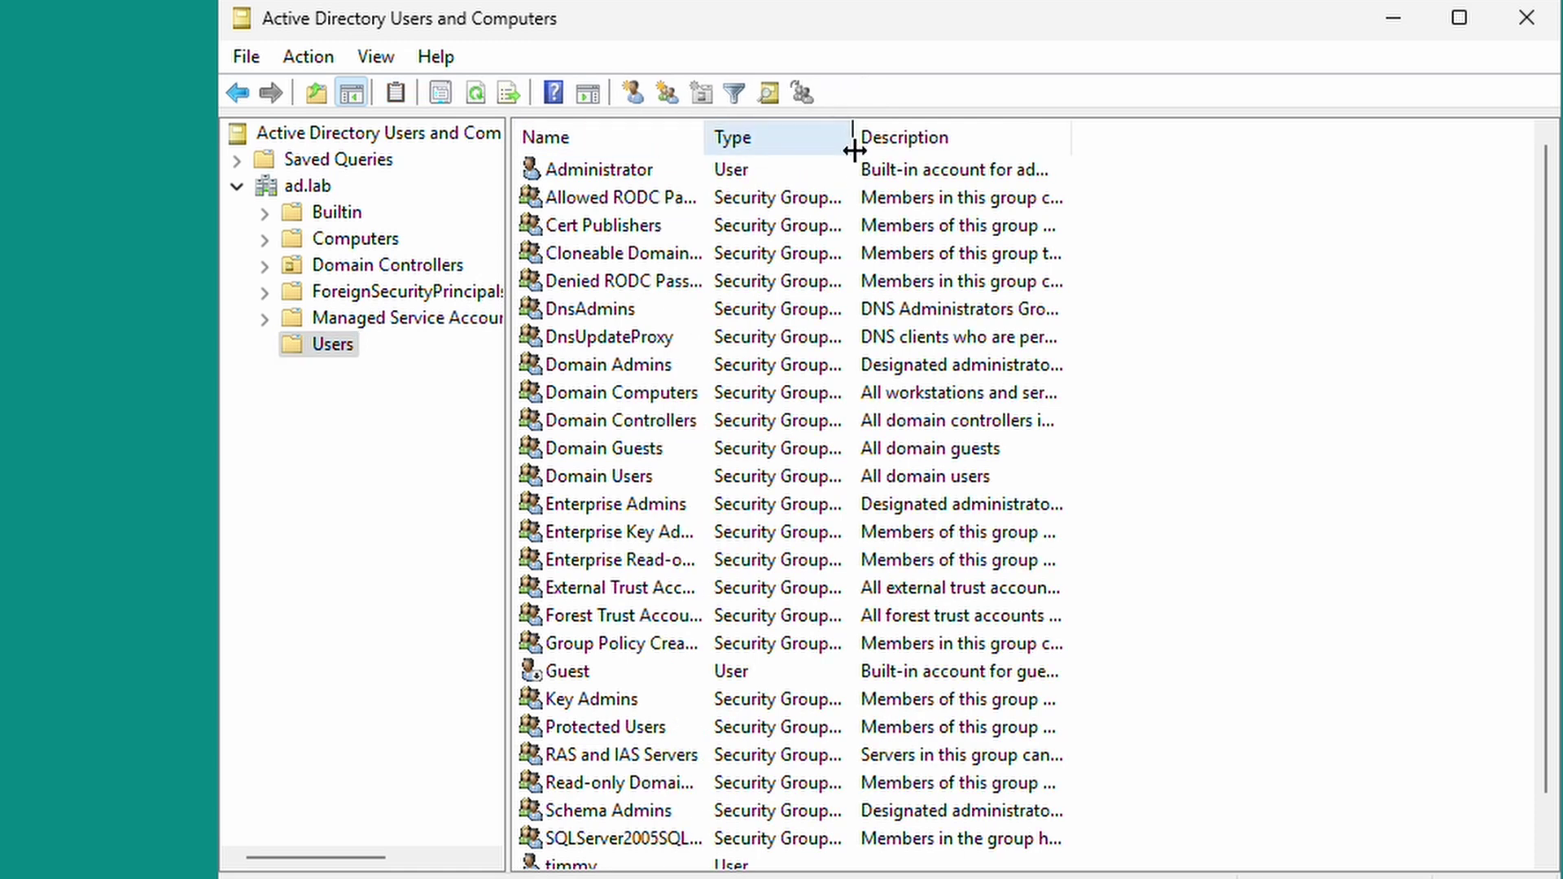
{"action": "left_click_drag", "start_coordinate": [852, 138], "coordinate": [974, 140]}
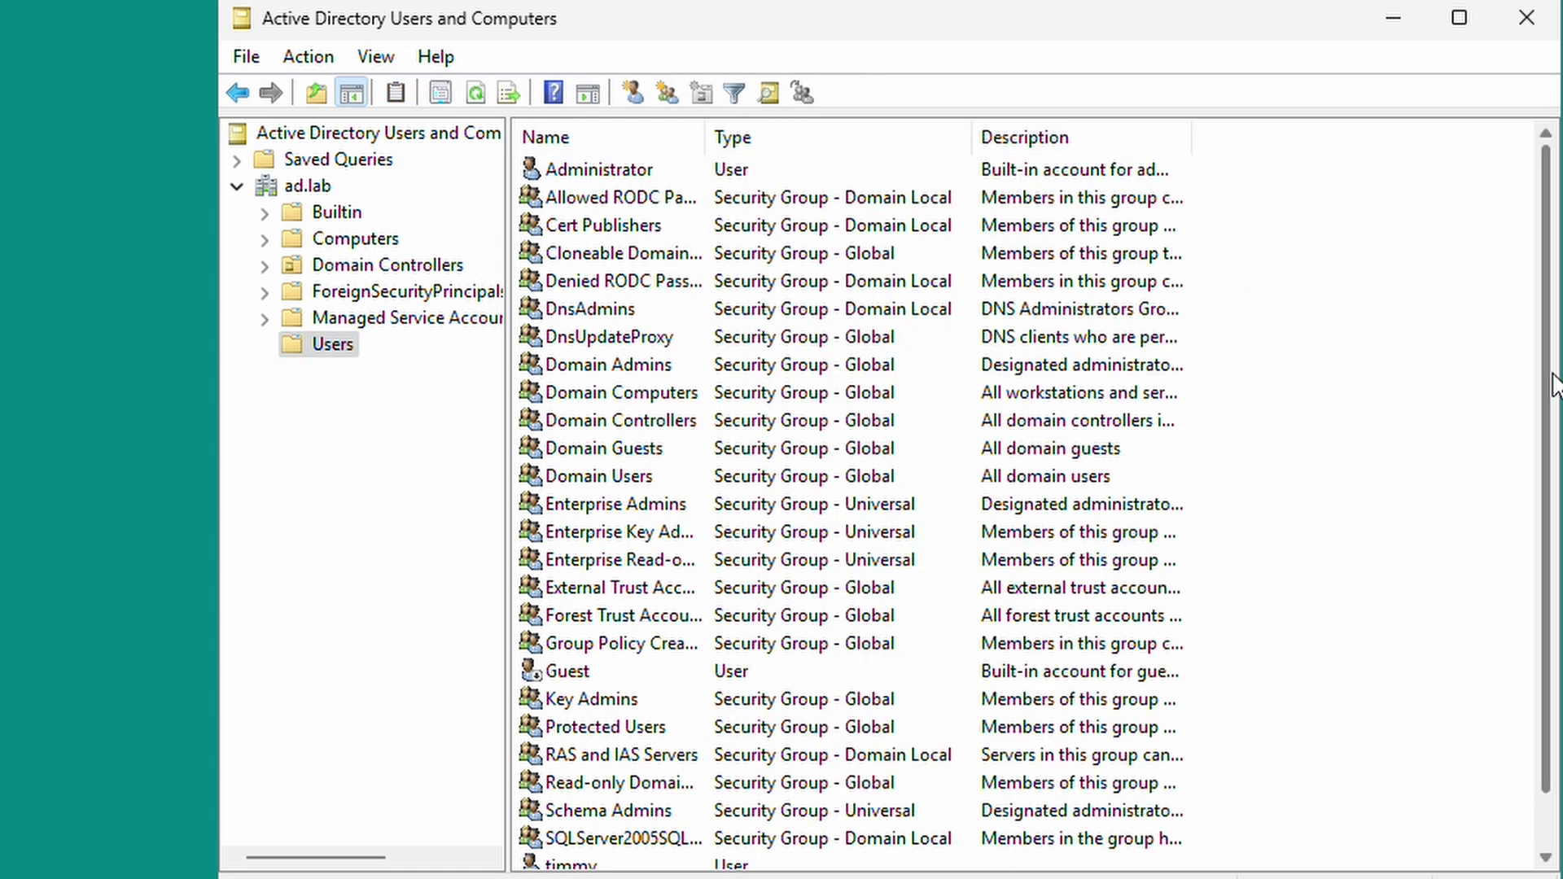
{"action": "left_click_drag", "start_coordinate": [1549, 374], "coordinate": [1550, 538]}
{"action": "left_click", "coordinate": [710, 814]}
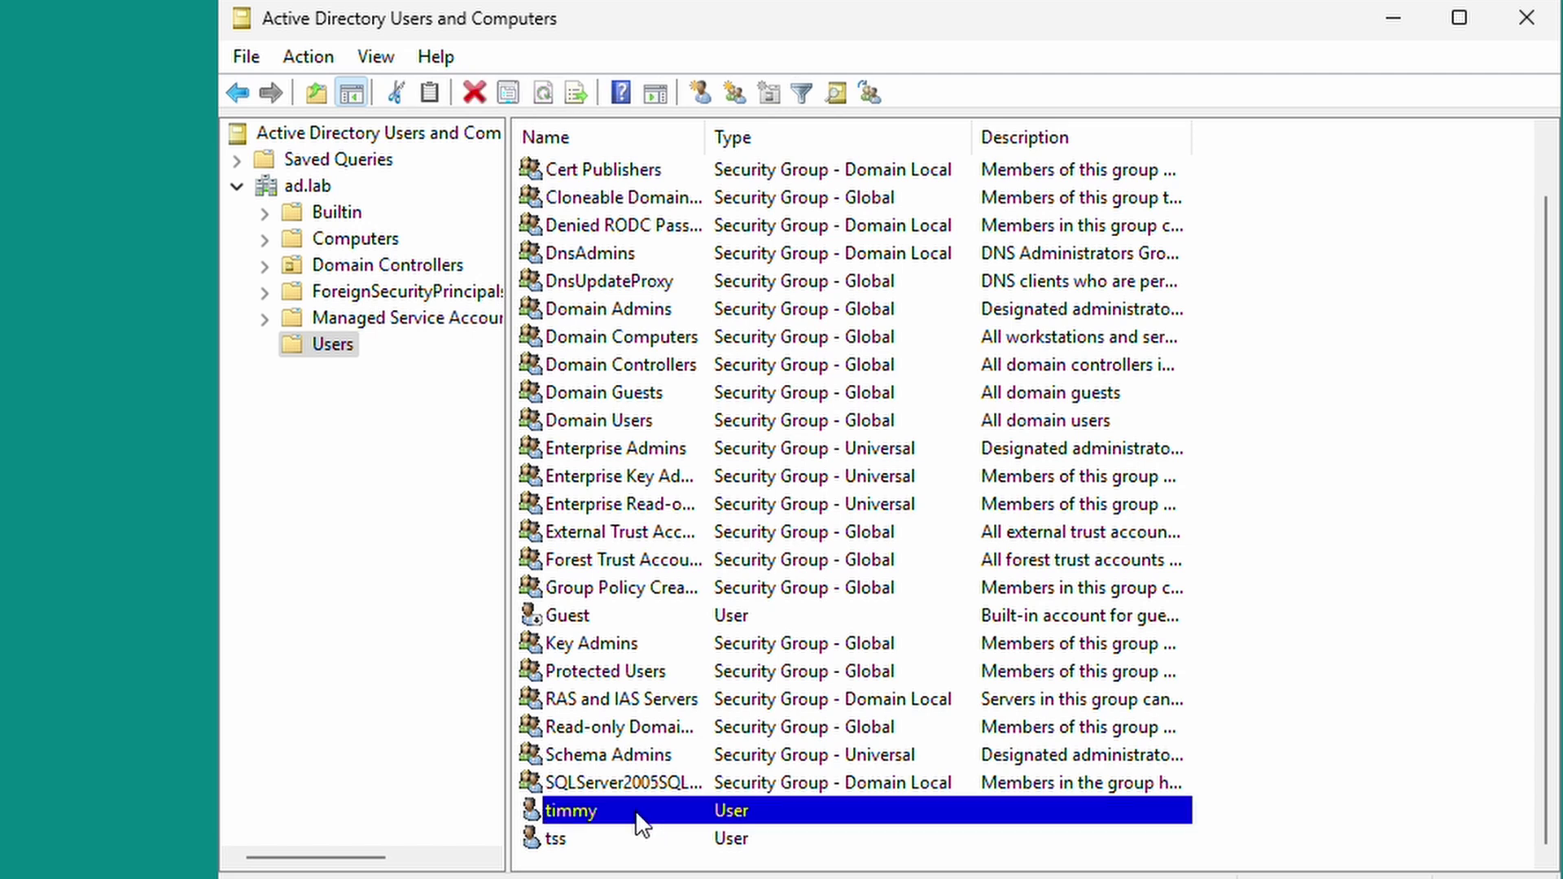
{"action": "left_click", "coordinate": [612, 847]}
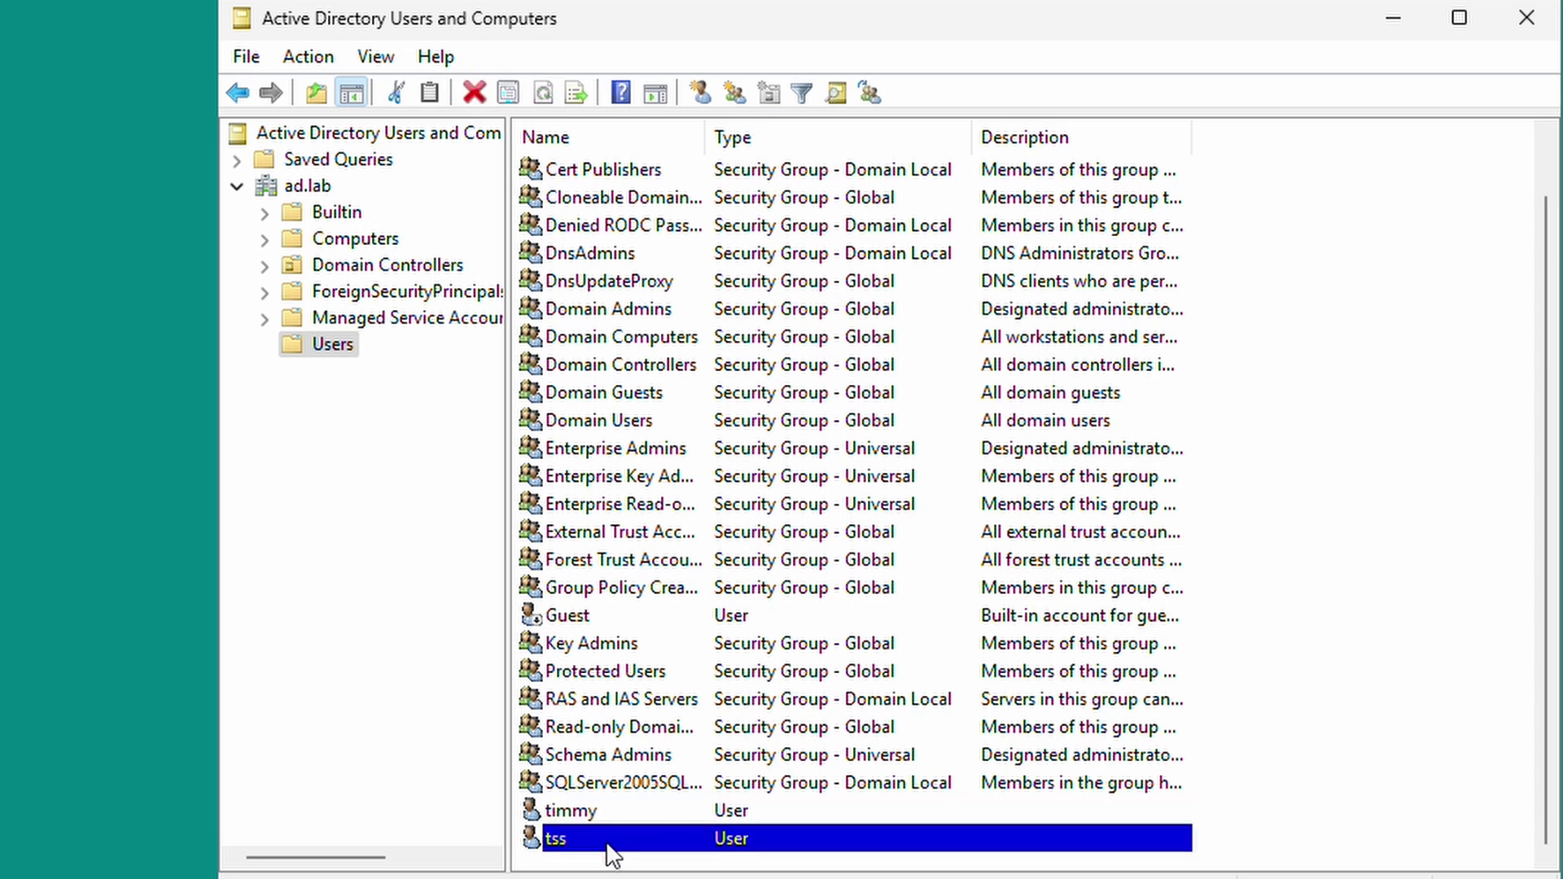
{"action": "left_click", "coordinate": [609, 817]}
{"action": "left_click_drag", "start_coordinate": [592, 878], "coordinate": [588, 878]}
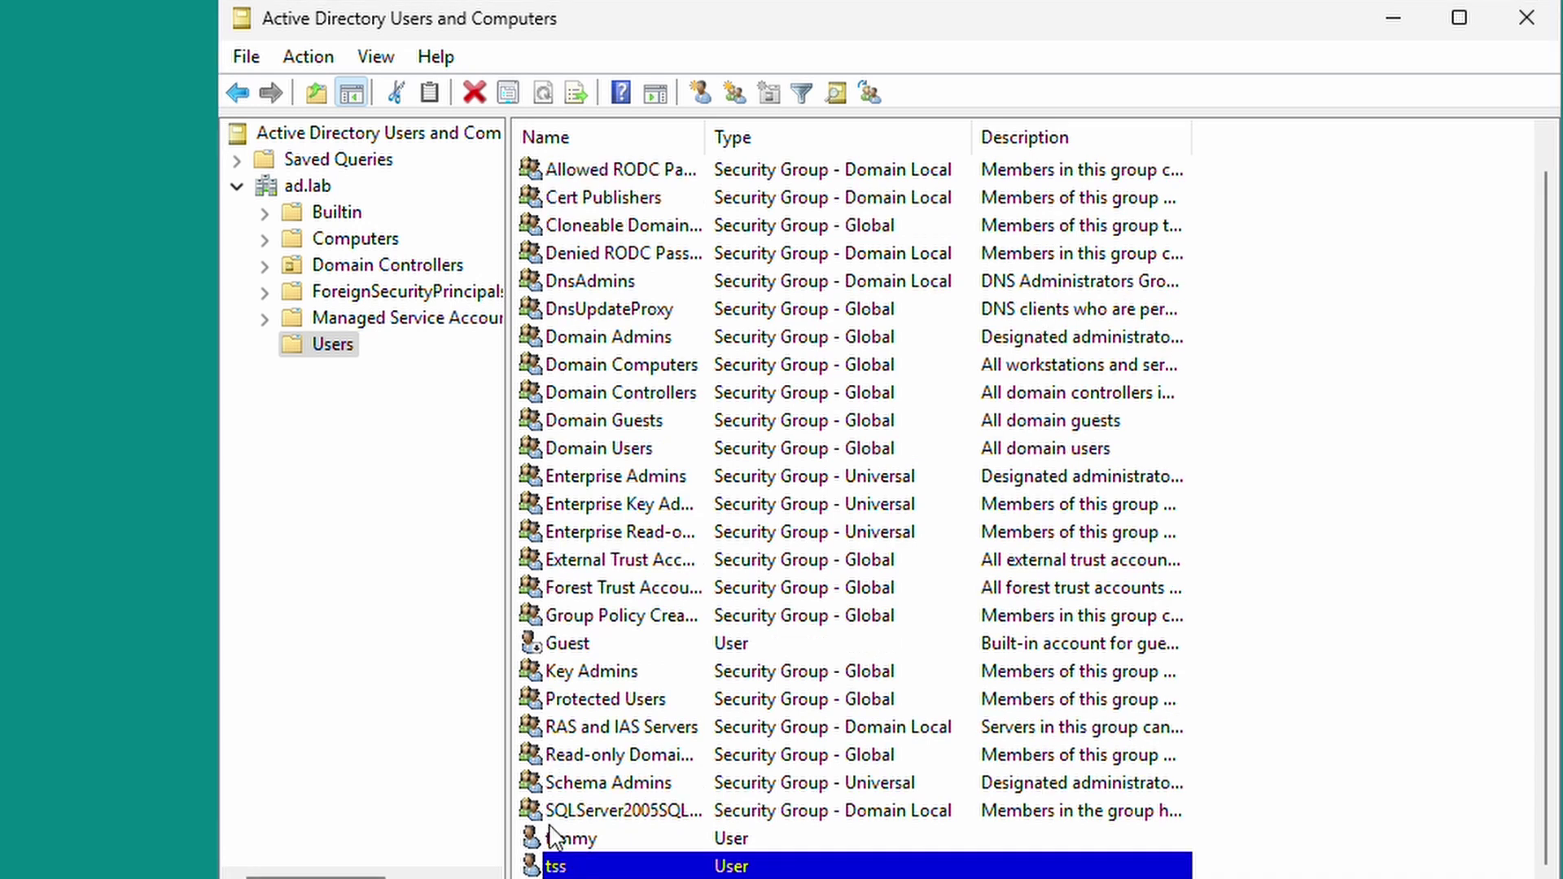
{"action": "left_click", "coordinate": [400, 578]}
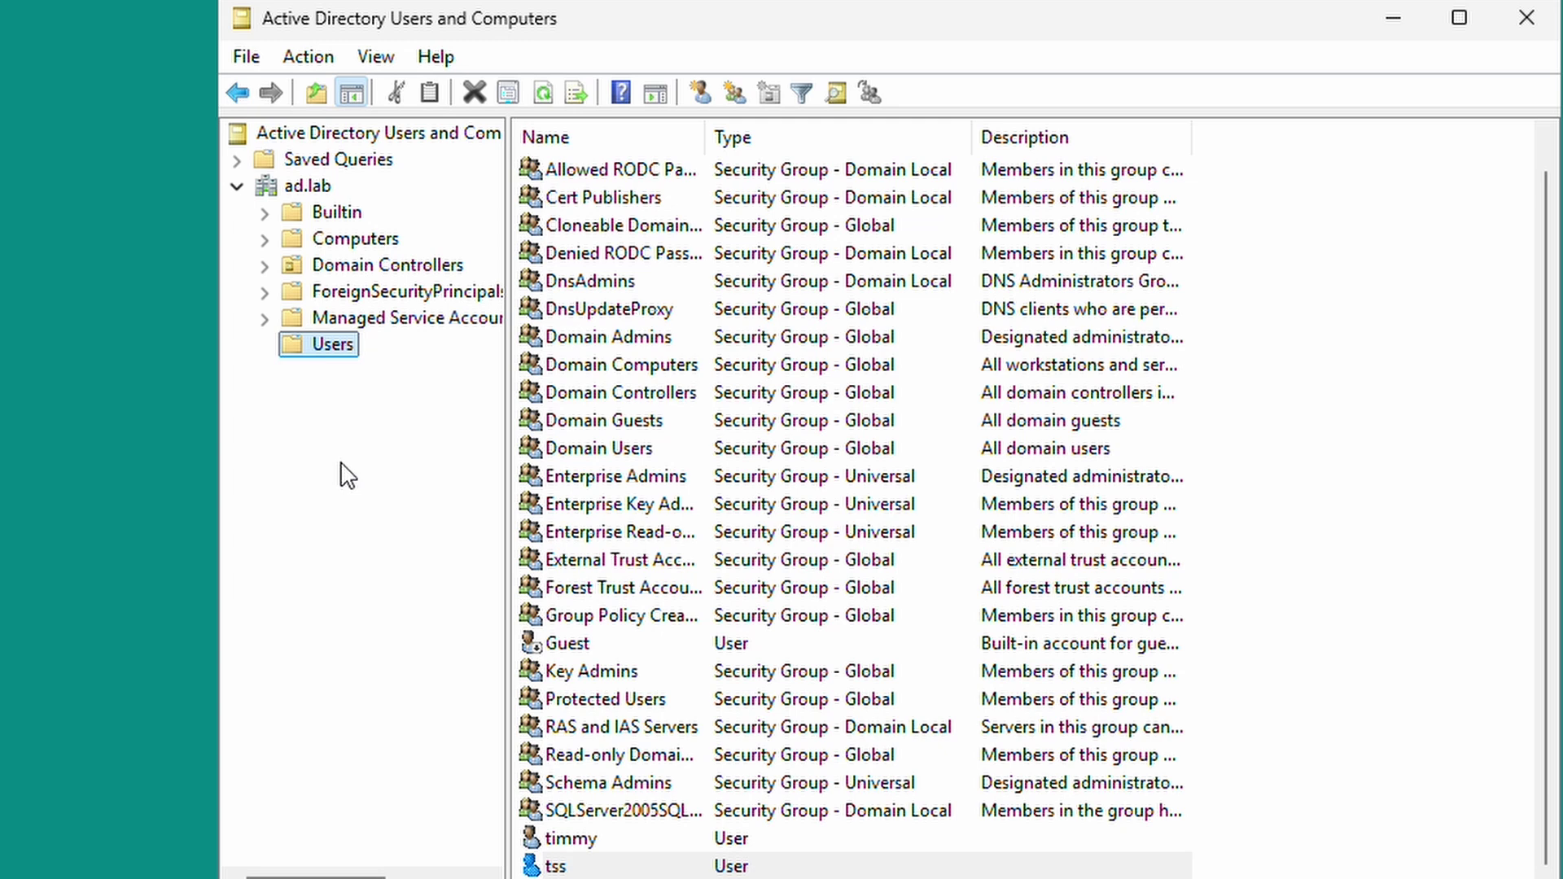
Add an organizational unit named 'HR' under ad.lab via New > Organizational Unit.
{"action": "left_click", "coordinate": [302, 192]}
{"action": "right_click", "coordinate": [302, 194]}
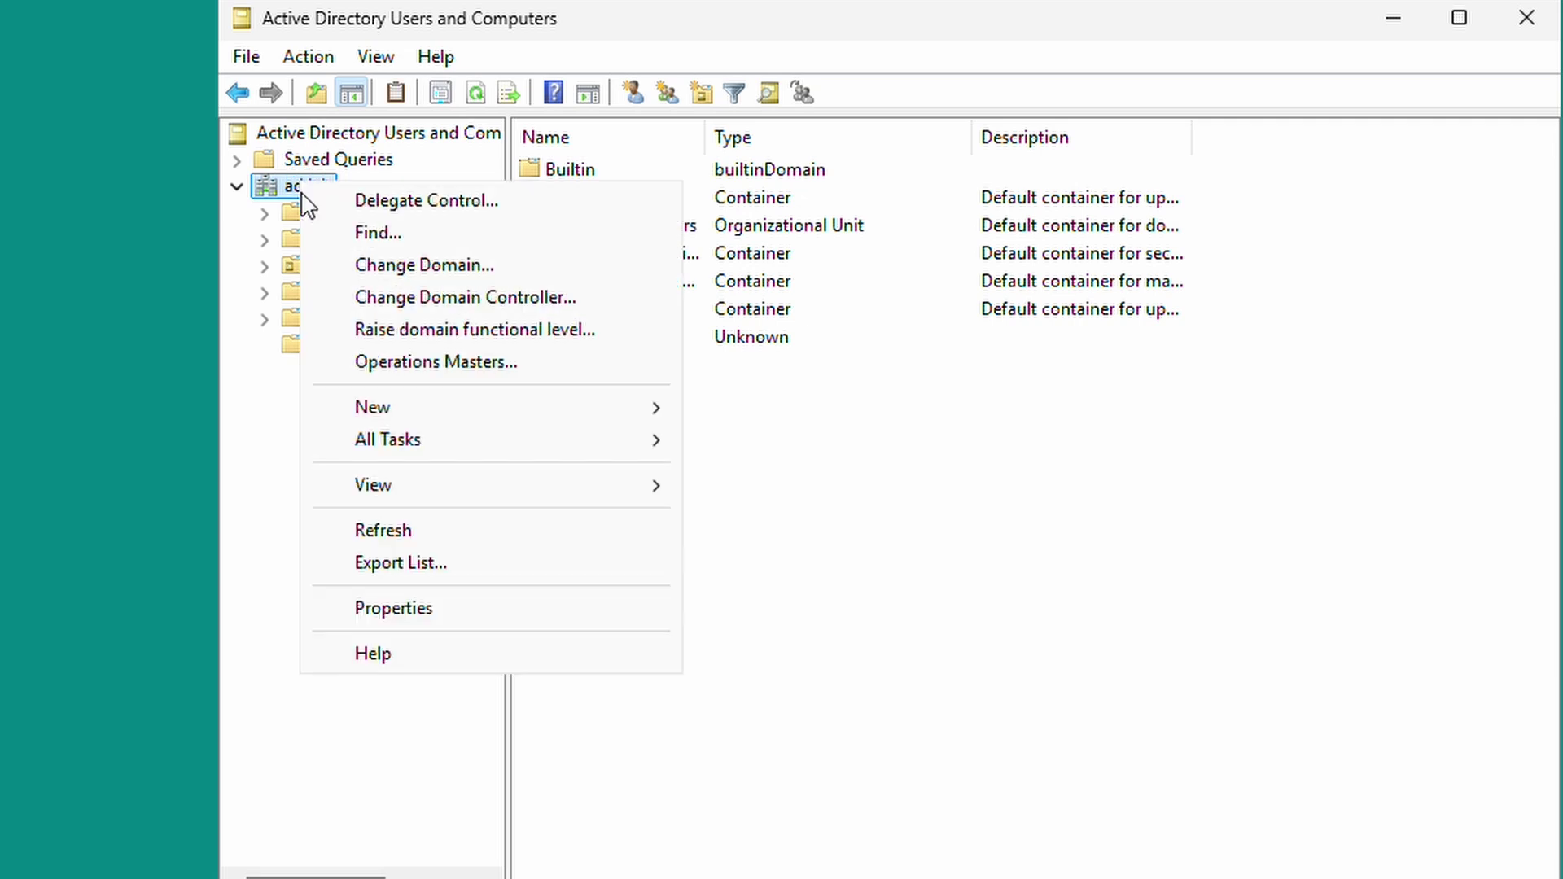
{"action": "mouse_move", "coordinate": [366, 420]}
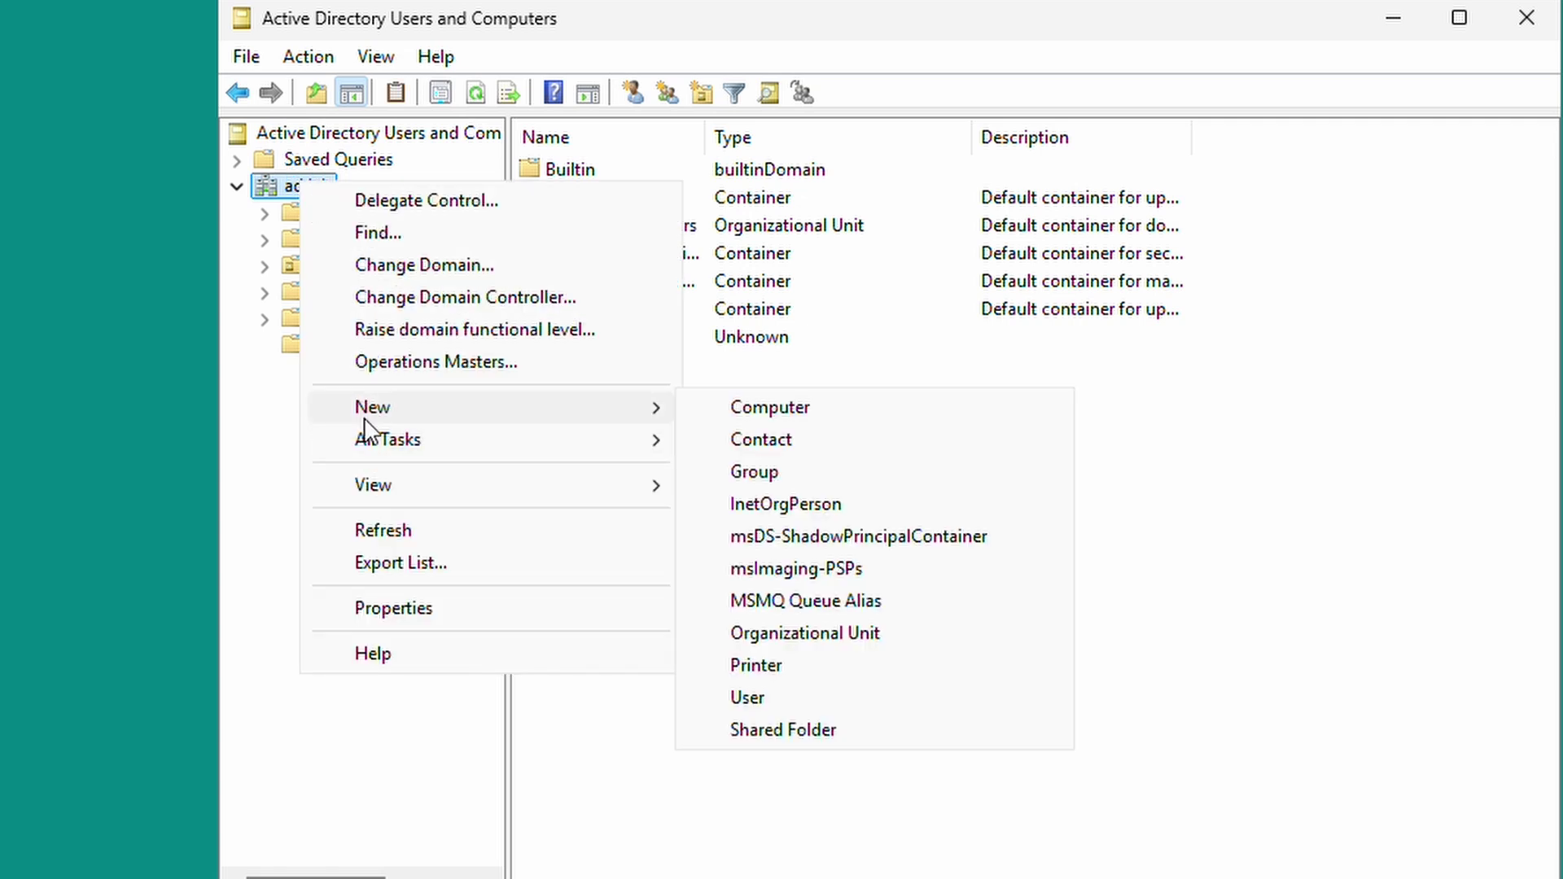
{"action": "left_click", "coordinate": [827, 632]}
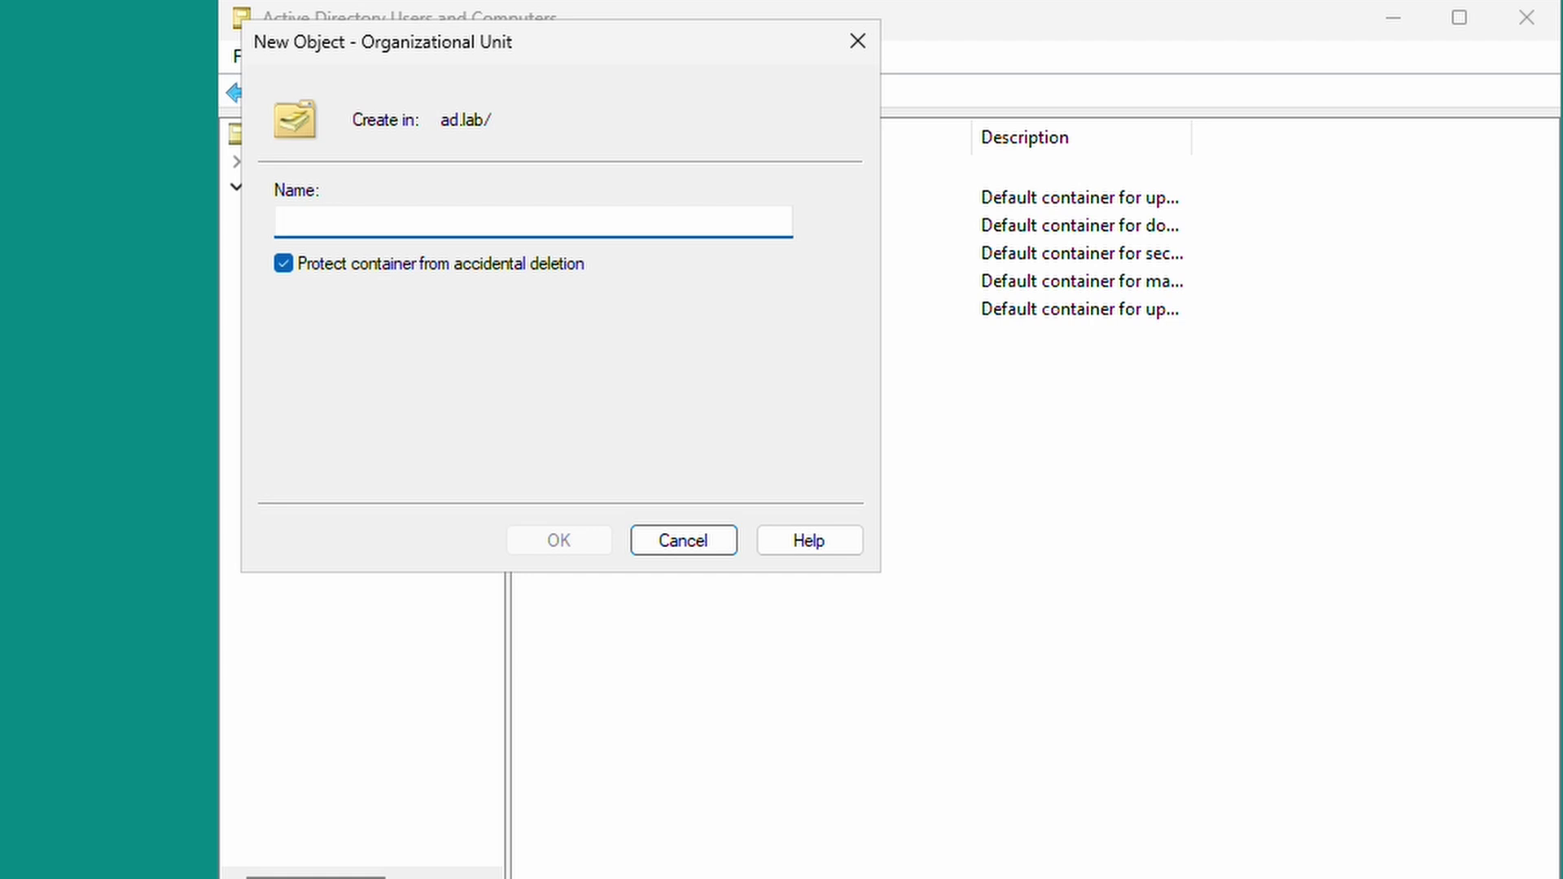
{"action": "type", "text": "h"}
{"action": "key", "text": "BackSpace"}
{"action": "type", "text": "HR"}
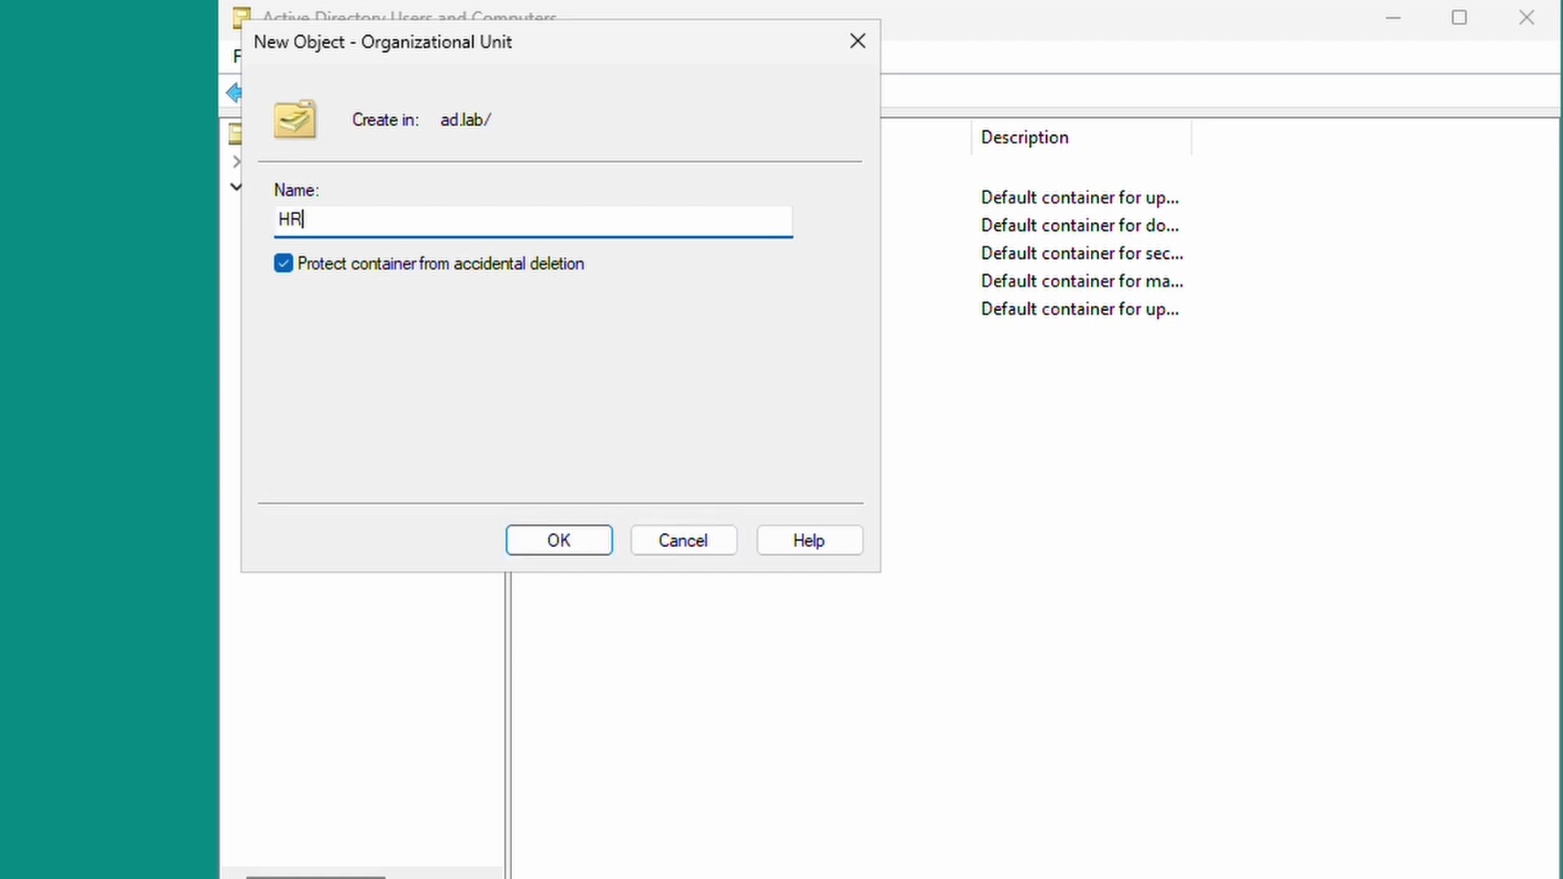
{"action": "left_click", "coordinate": [541, 538]}
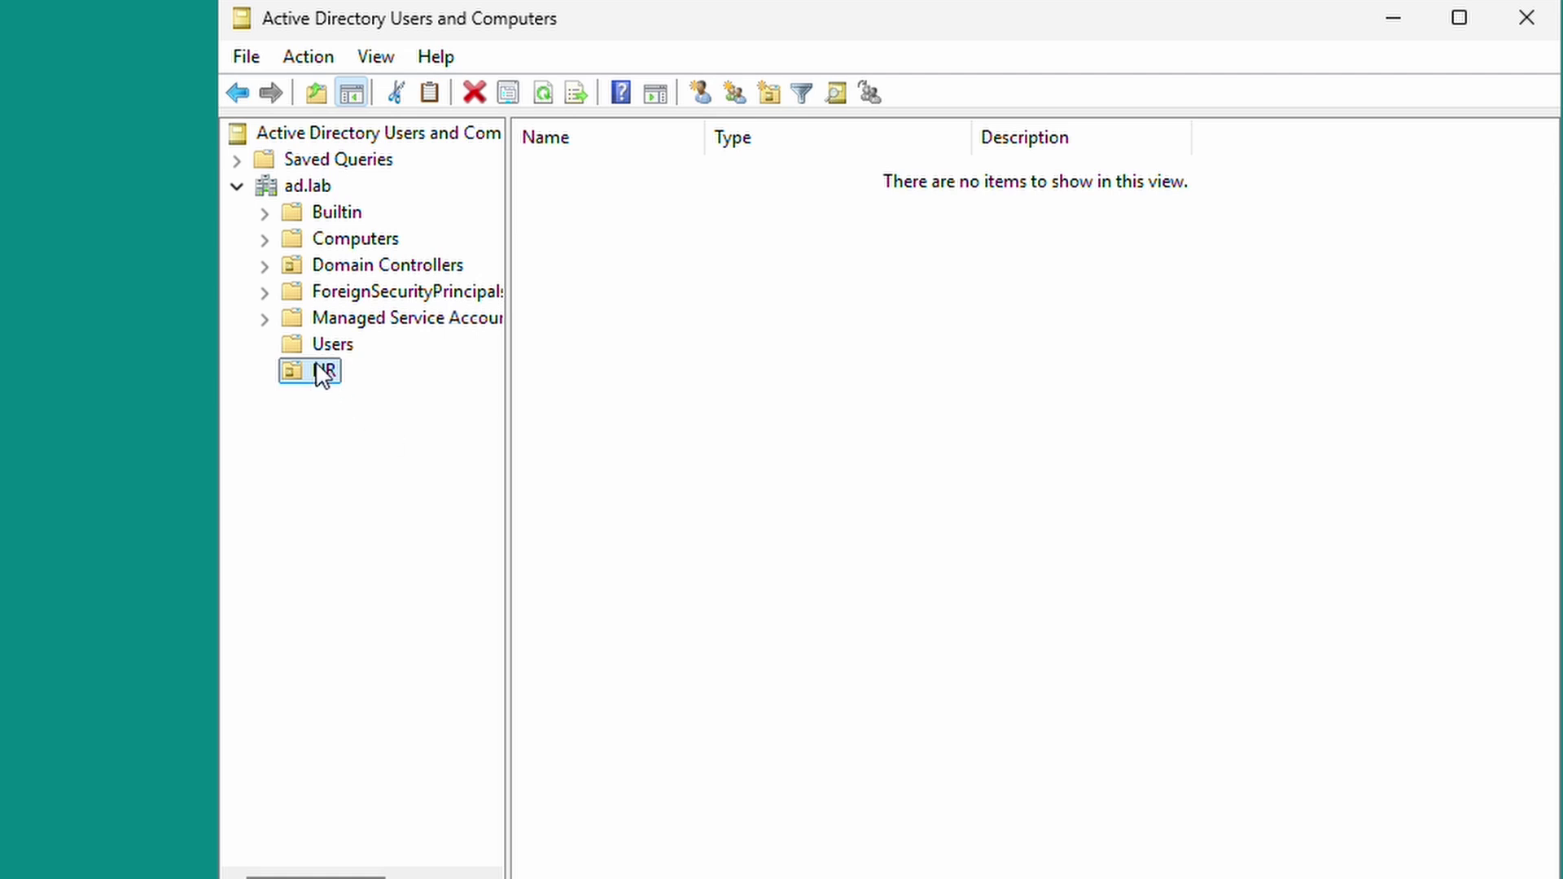
Start a new user in the HR unit with the user's first name, last name and logon name.
{"action": "left_click", "coordinate": [319, 373]}
{"action": "left_click", "coordinate": [600, 453]}
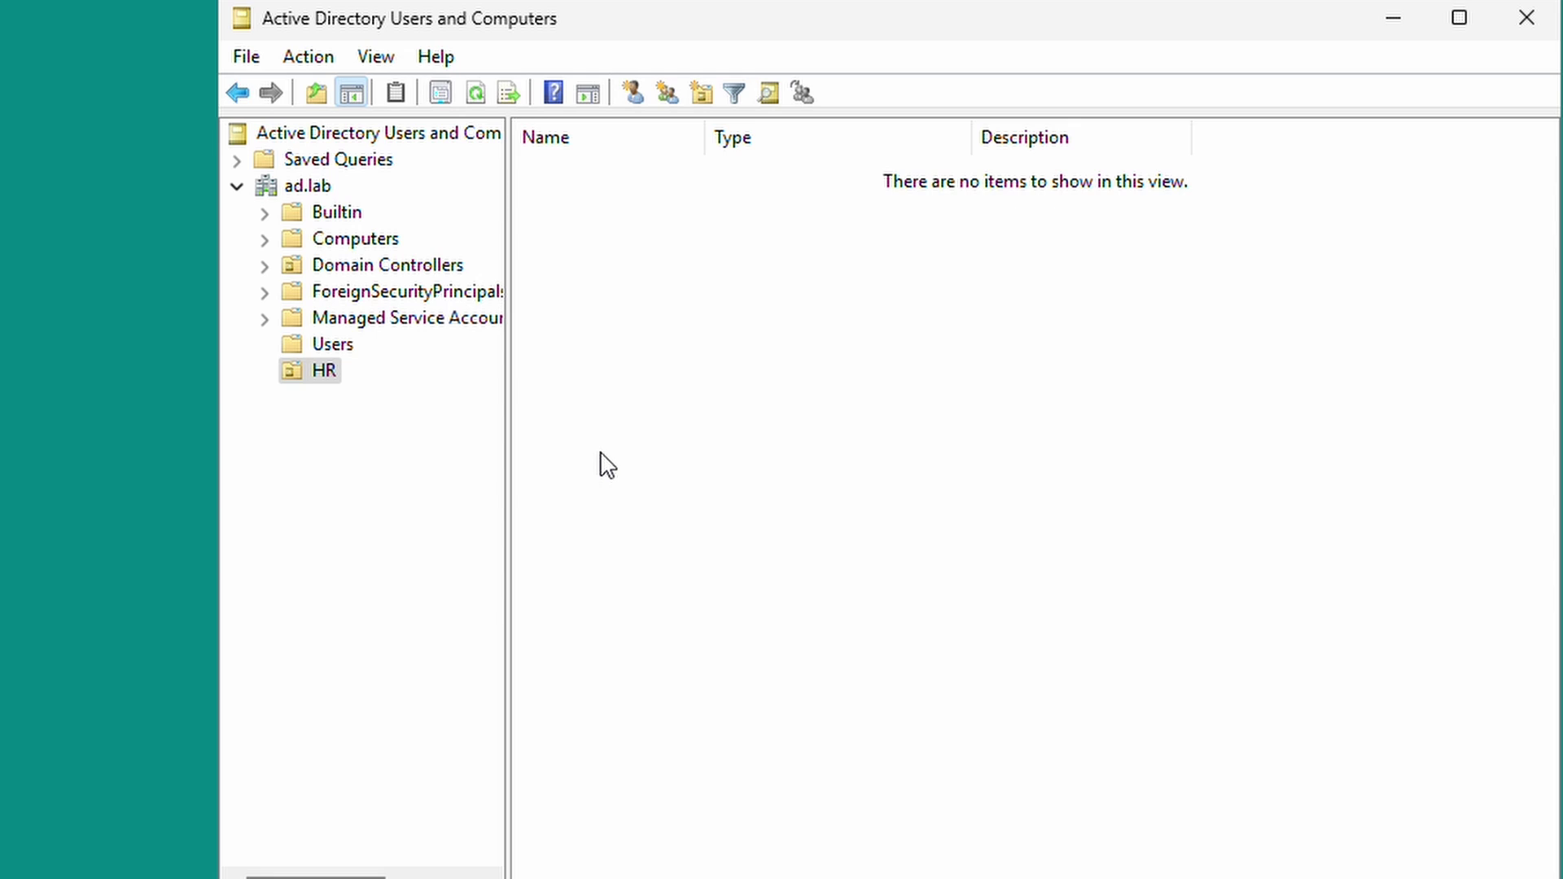
{"action": "right_click", "coordinate": [763, 468]}
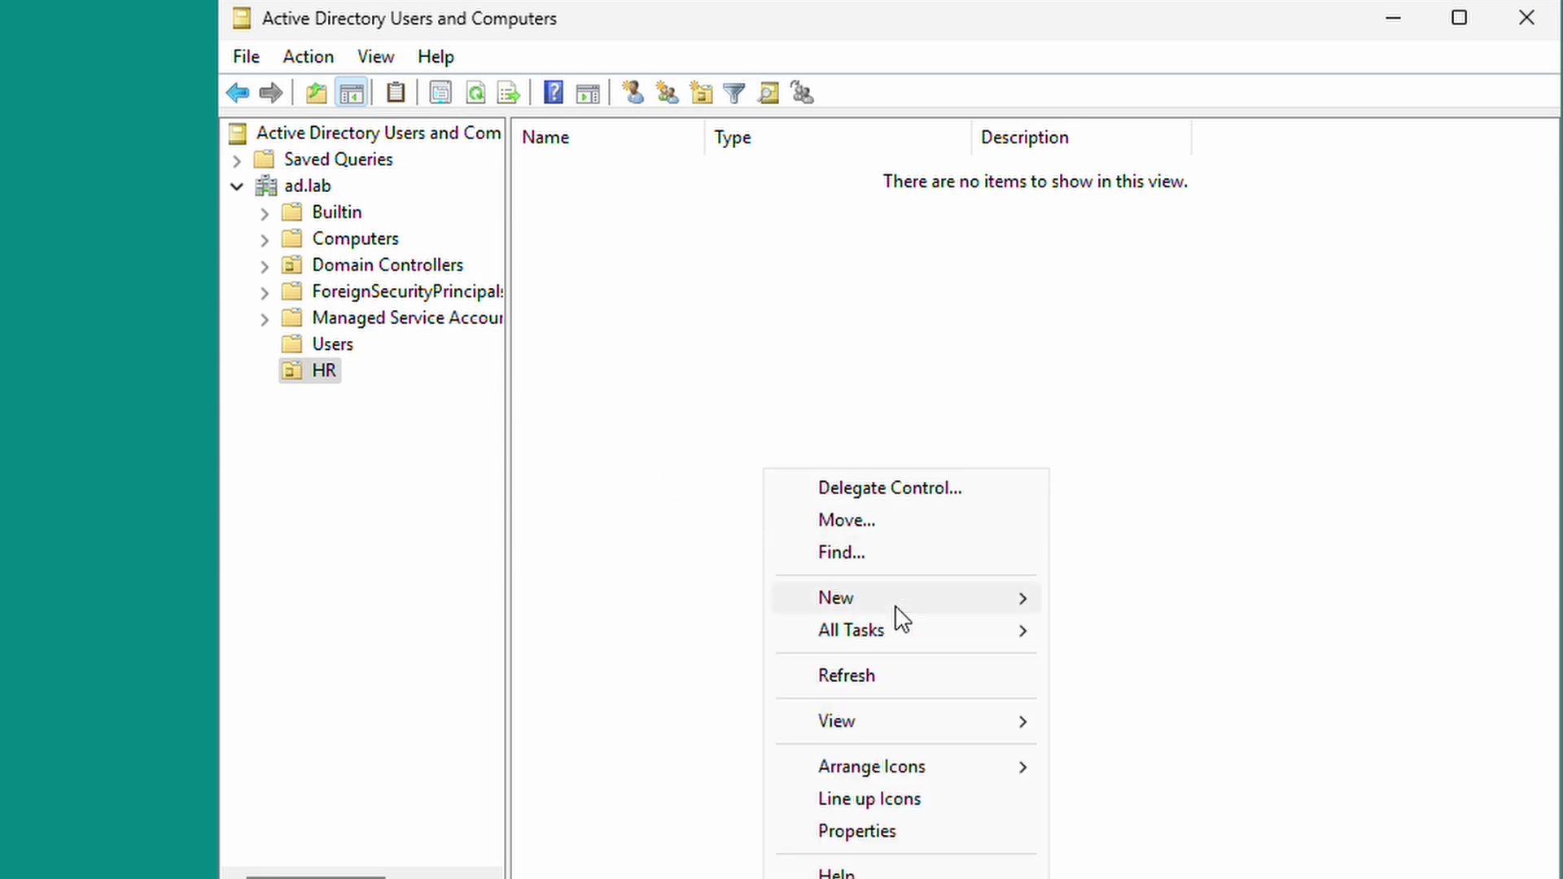
{"action": "mouse_move", "coordinate": [896, 607]}
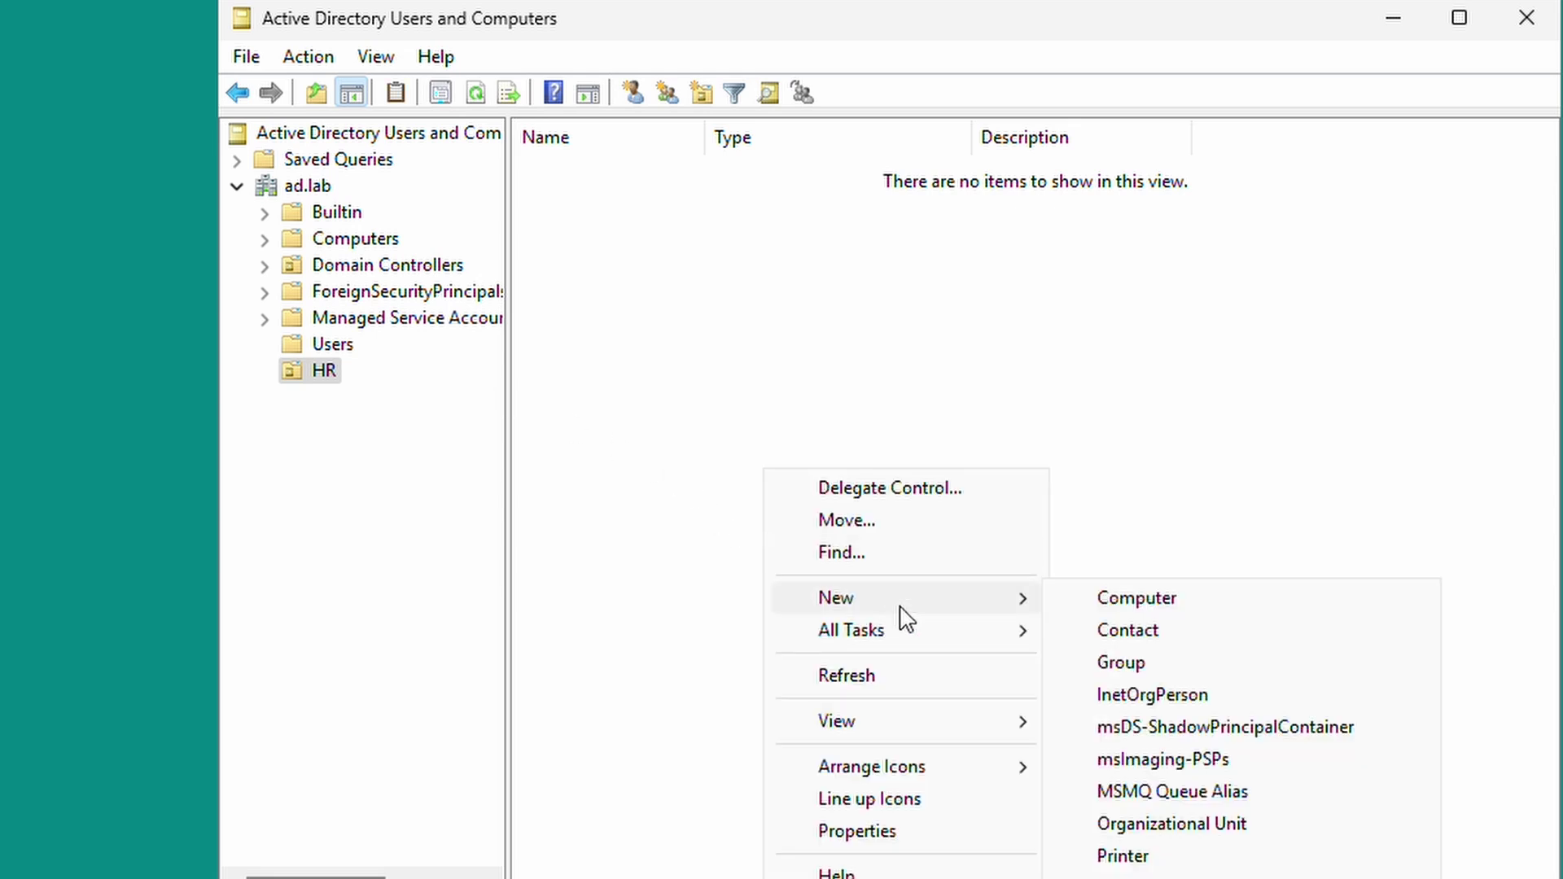
{"action": "left_click", "coordinate": [1199, 875]}
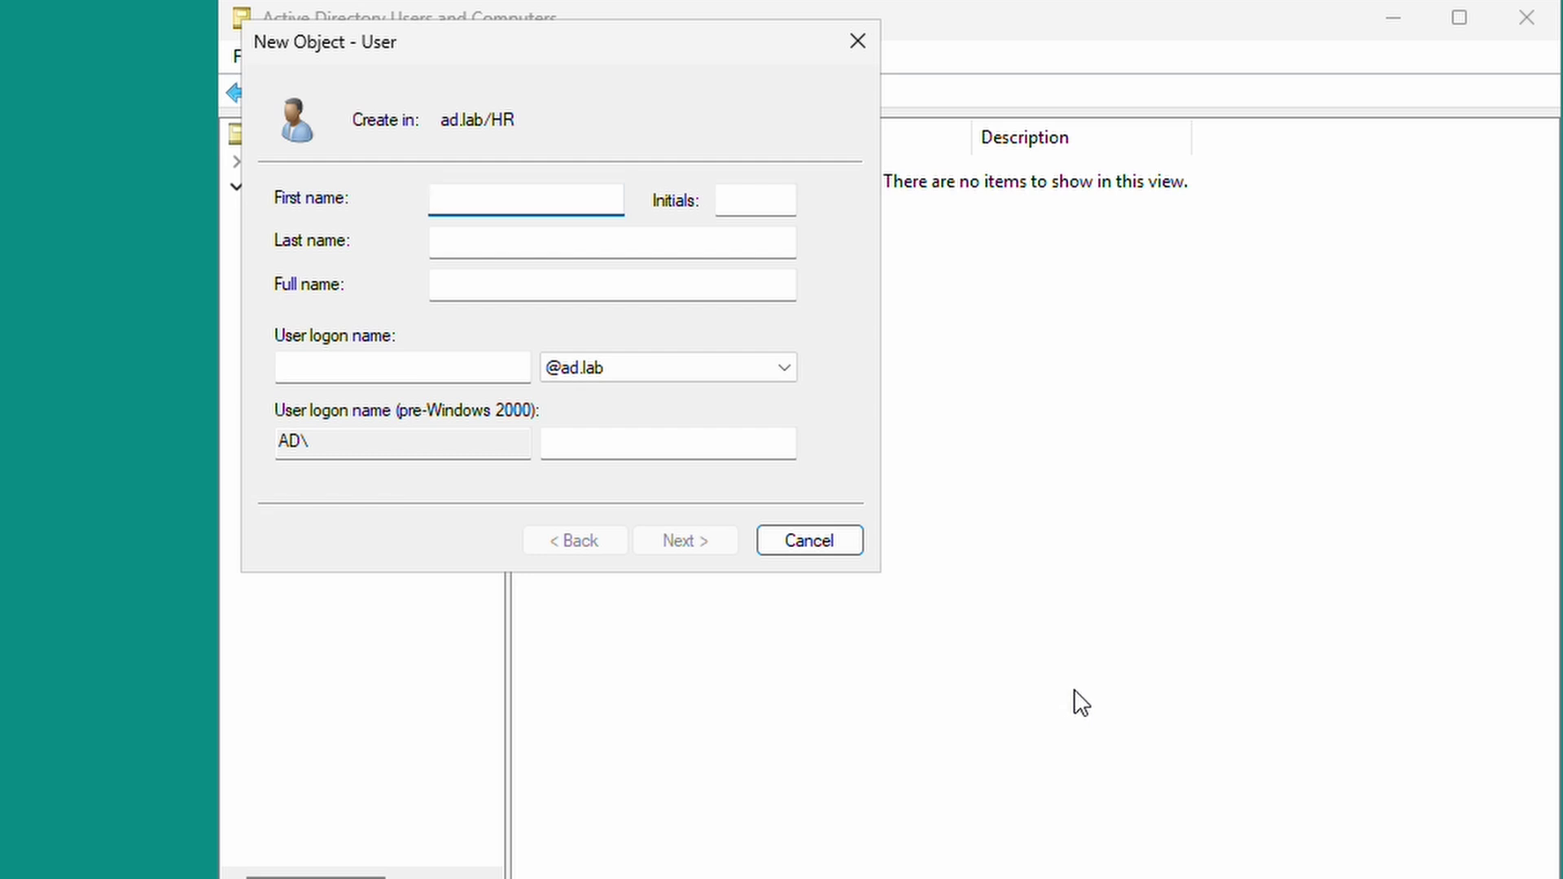
{"action": "key", "text": "Tab"}
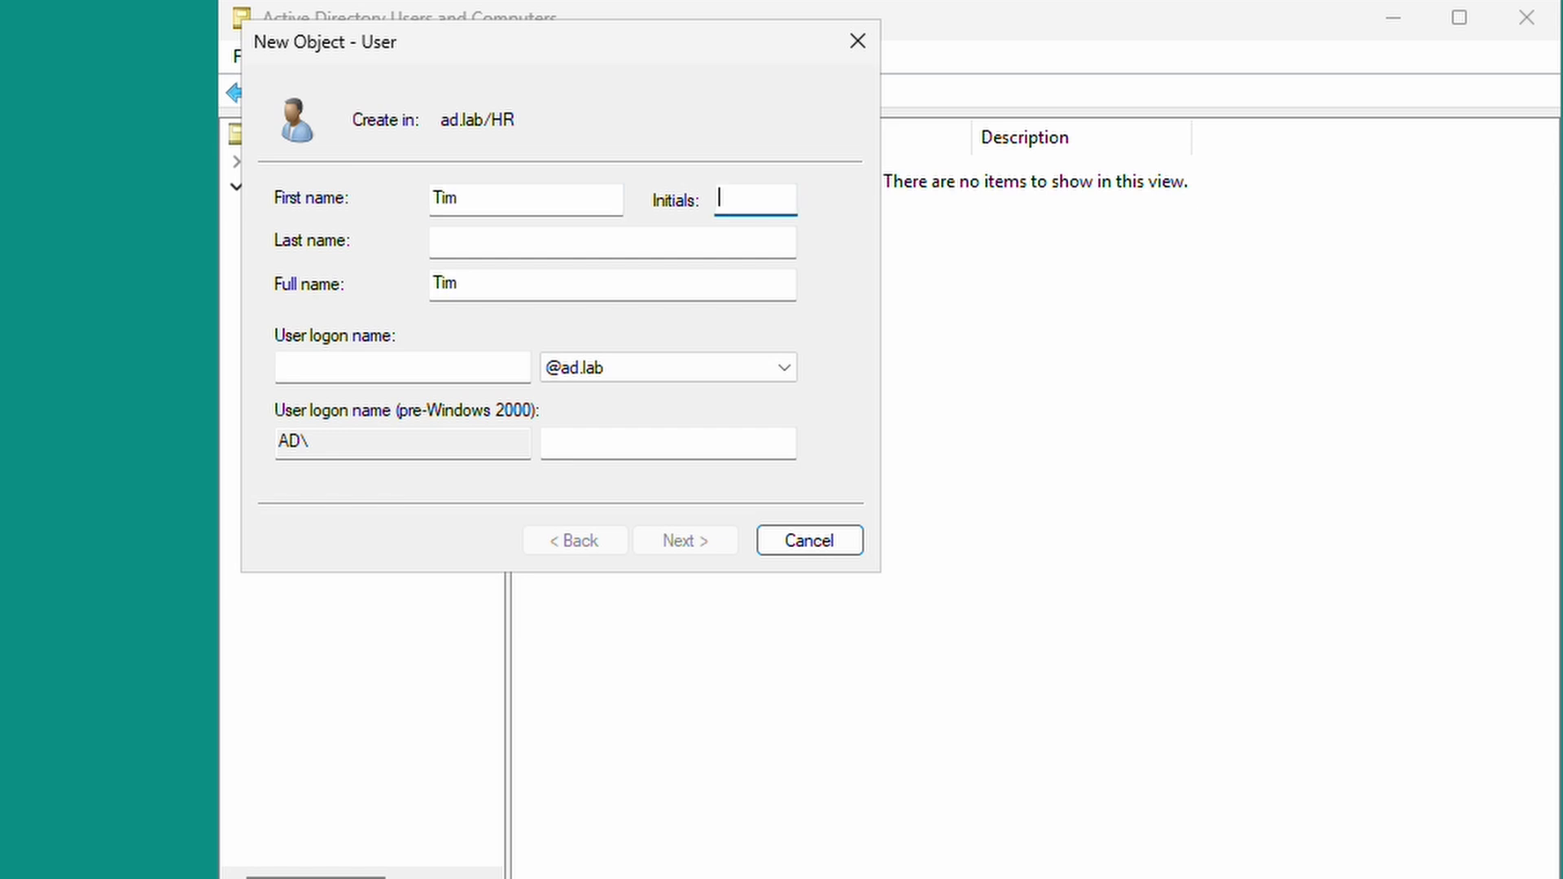
{"action": "key", "text": "Tab"}
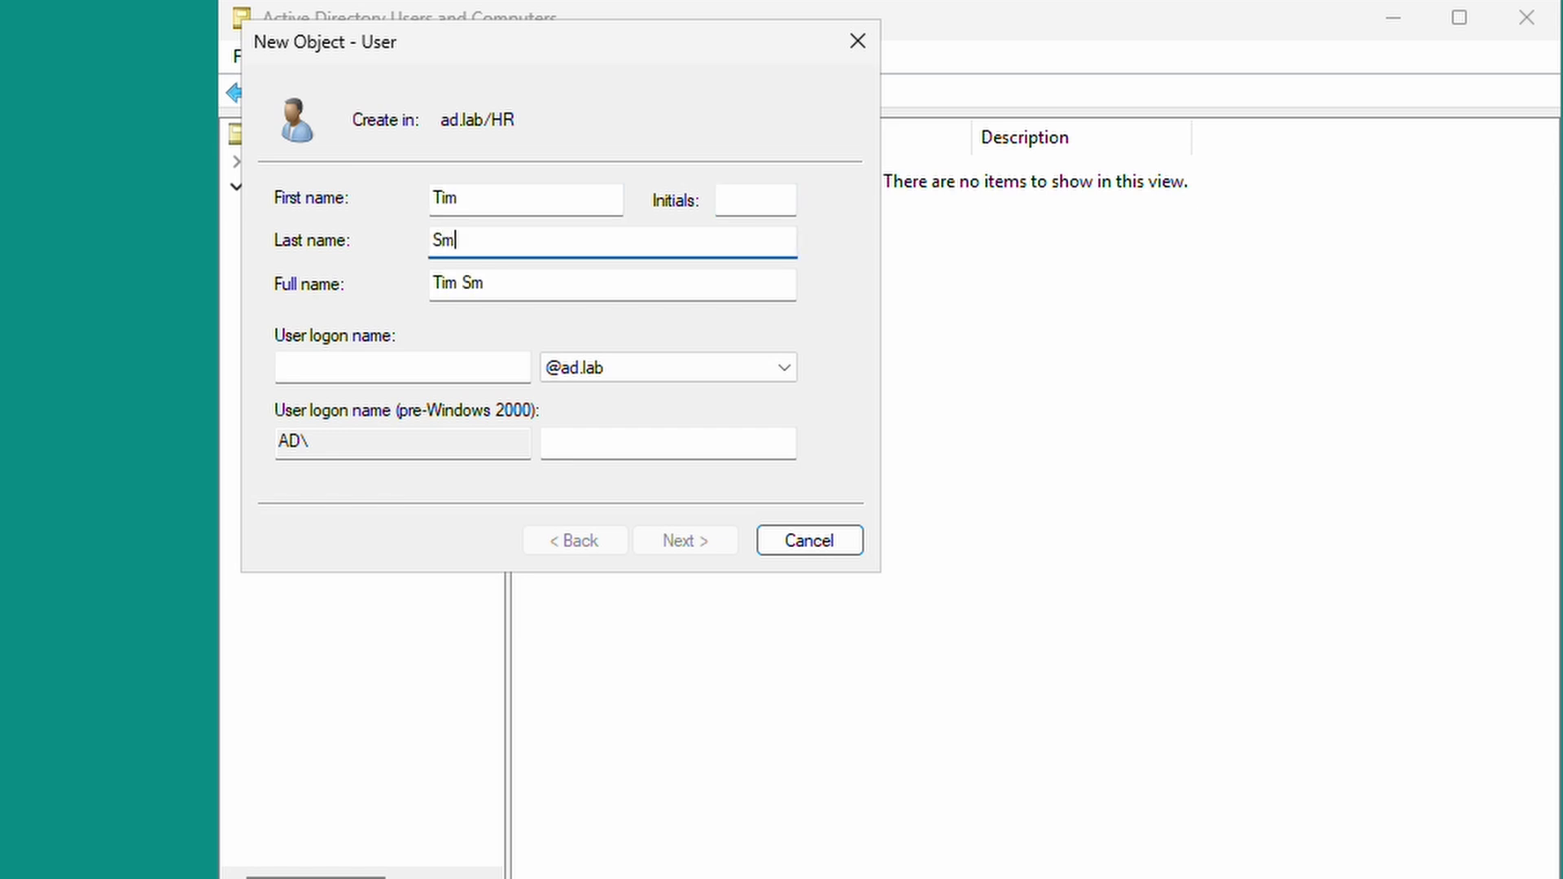
{"action": "key", "text": "Tab"}
{"action": "key", "text": "Tab"}
{"action": "key", "text": "Tab"}
{"action": "key", "text": "shift+Tab"}
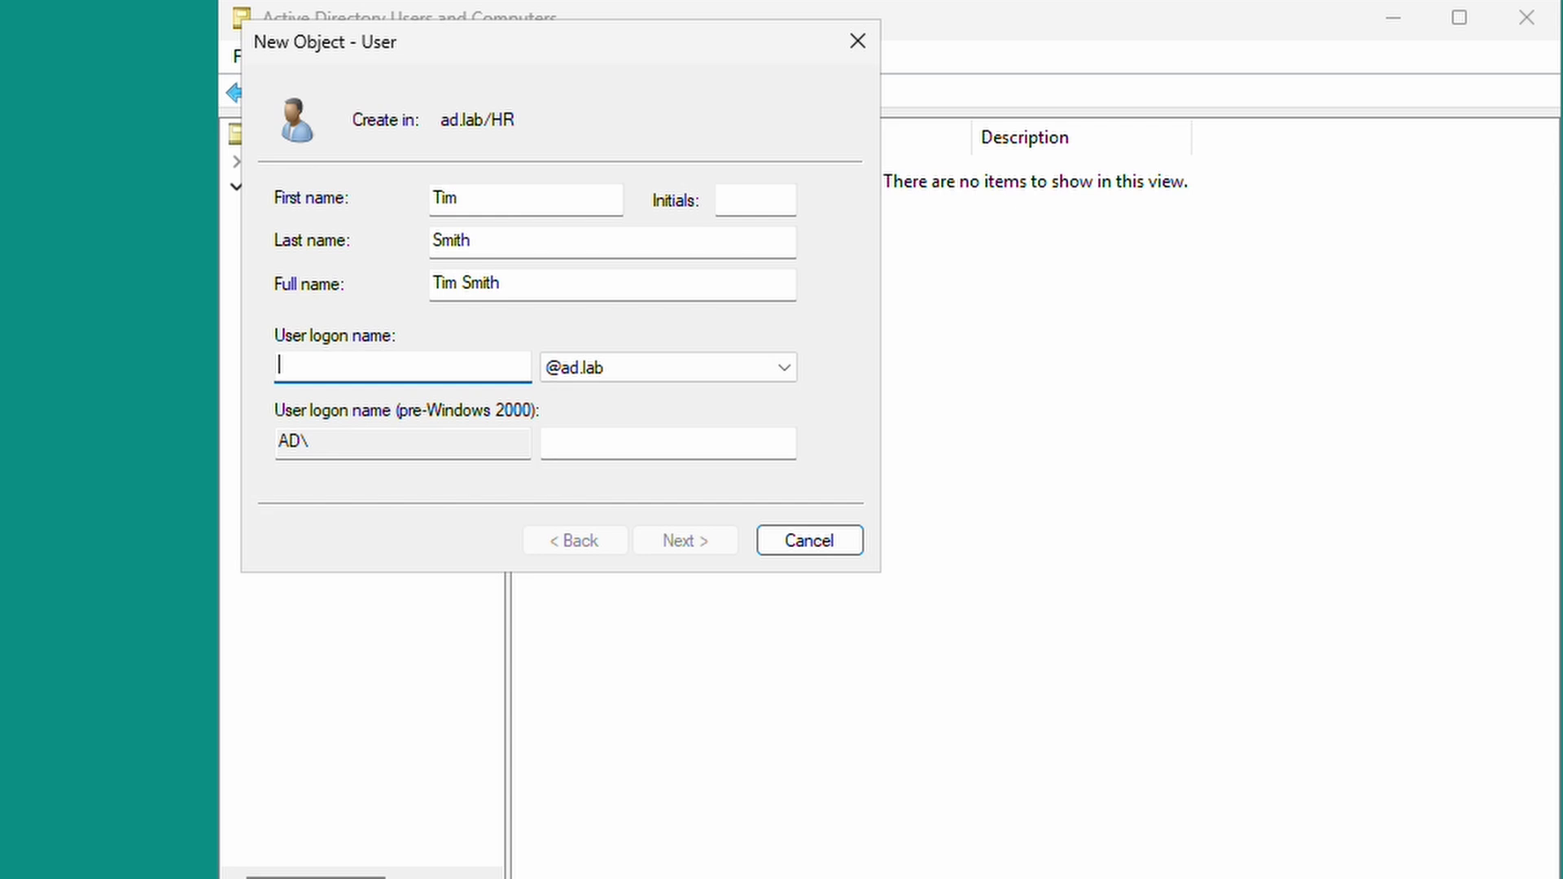
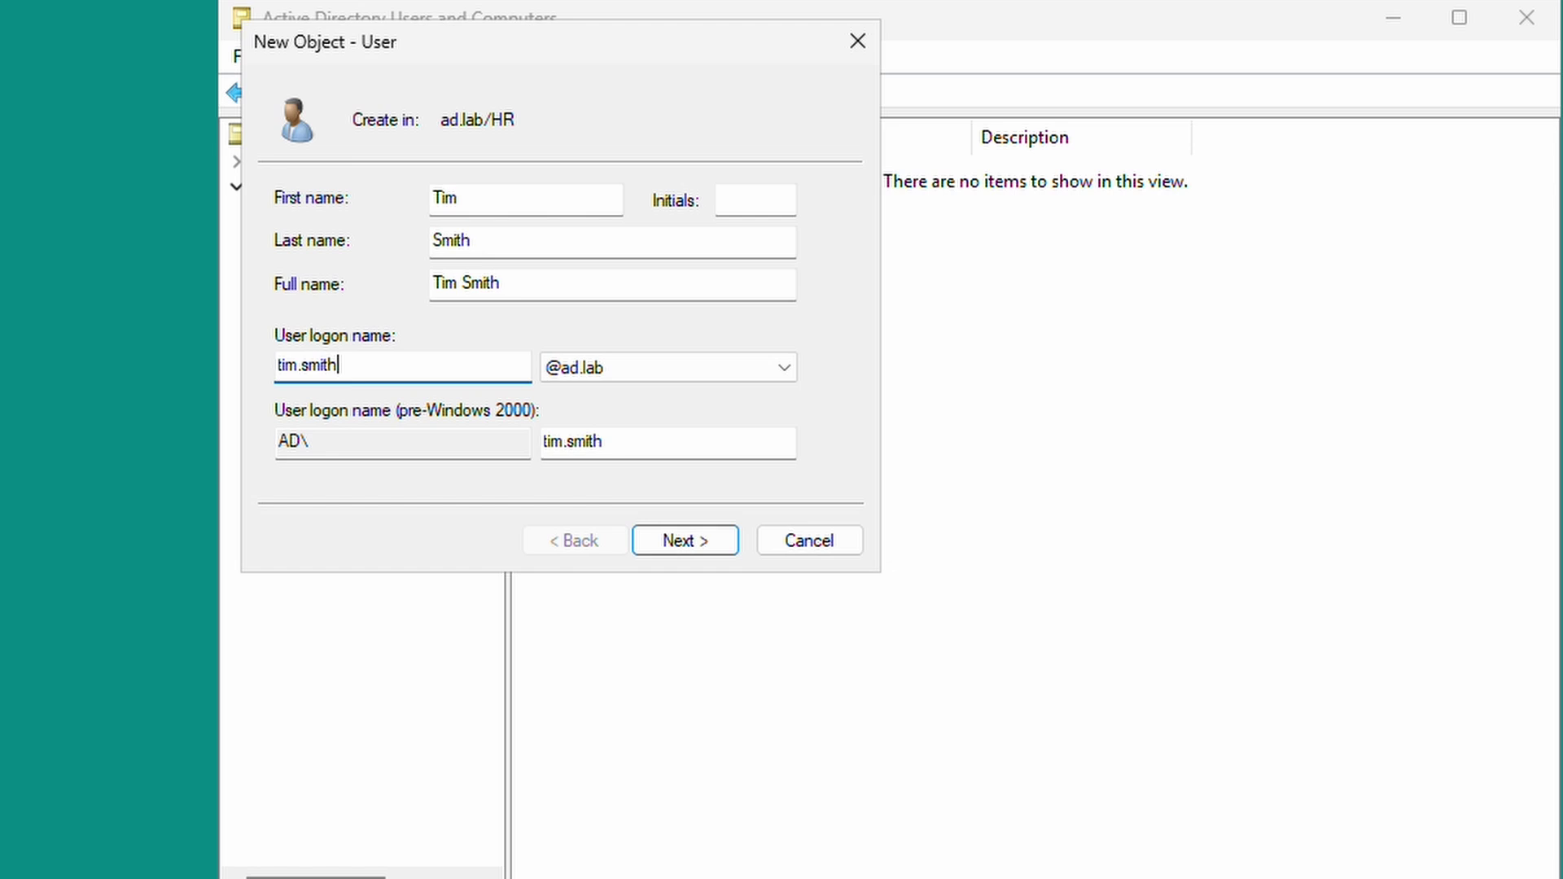
{"action": "key", "text": "Tab"}
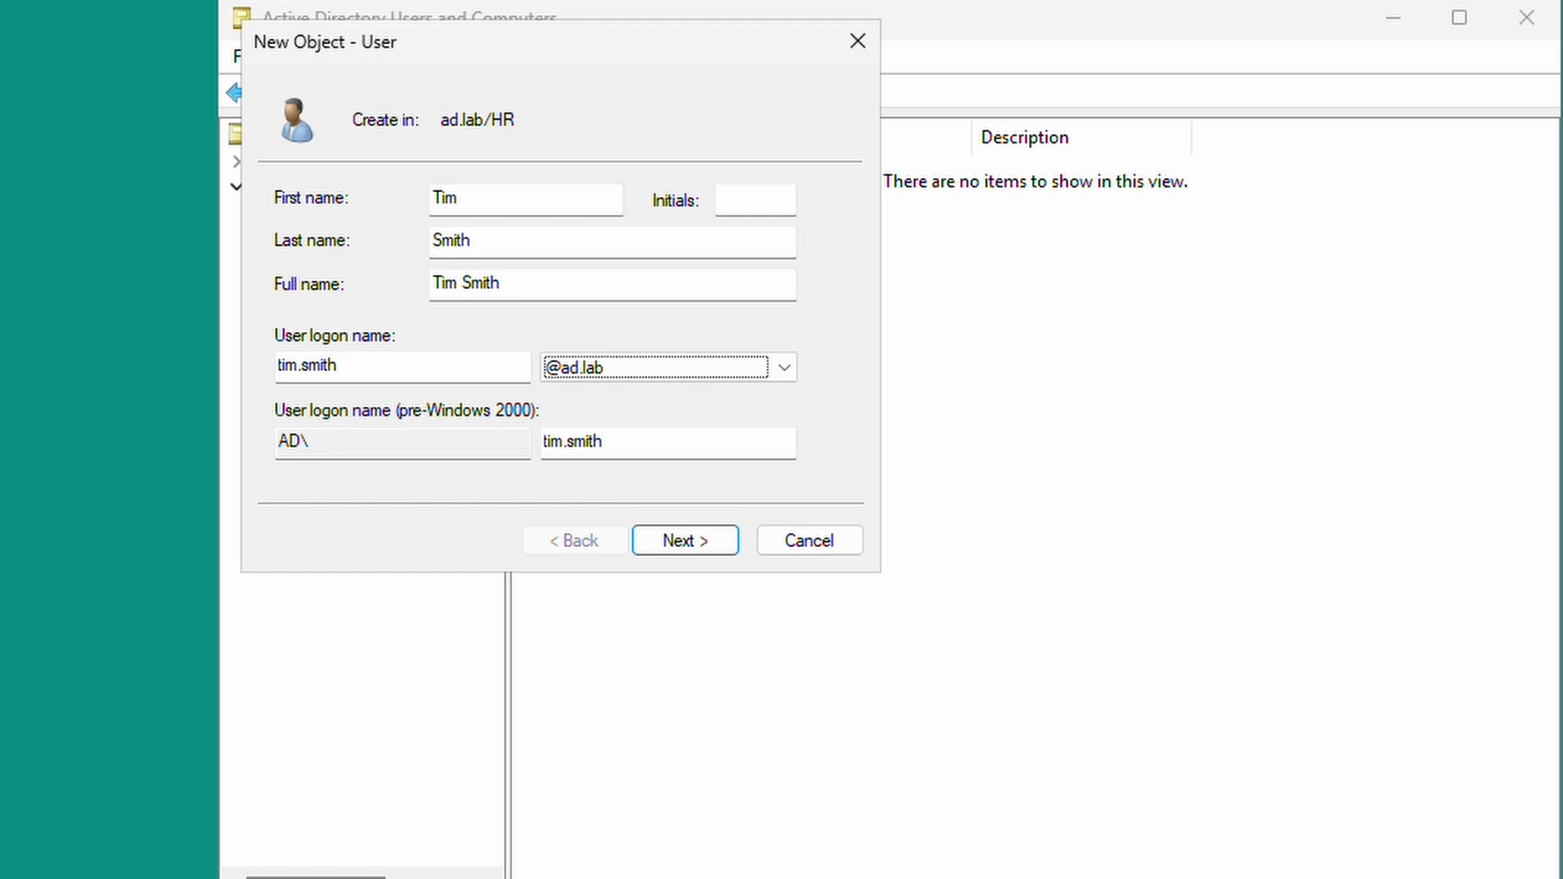
Set a password that never expires and cannot be changed, create the account, and close ADUC.
{"action": "left_click", "coordinate": [721, 554]}
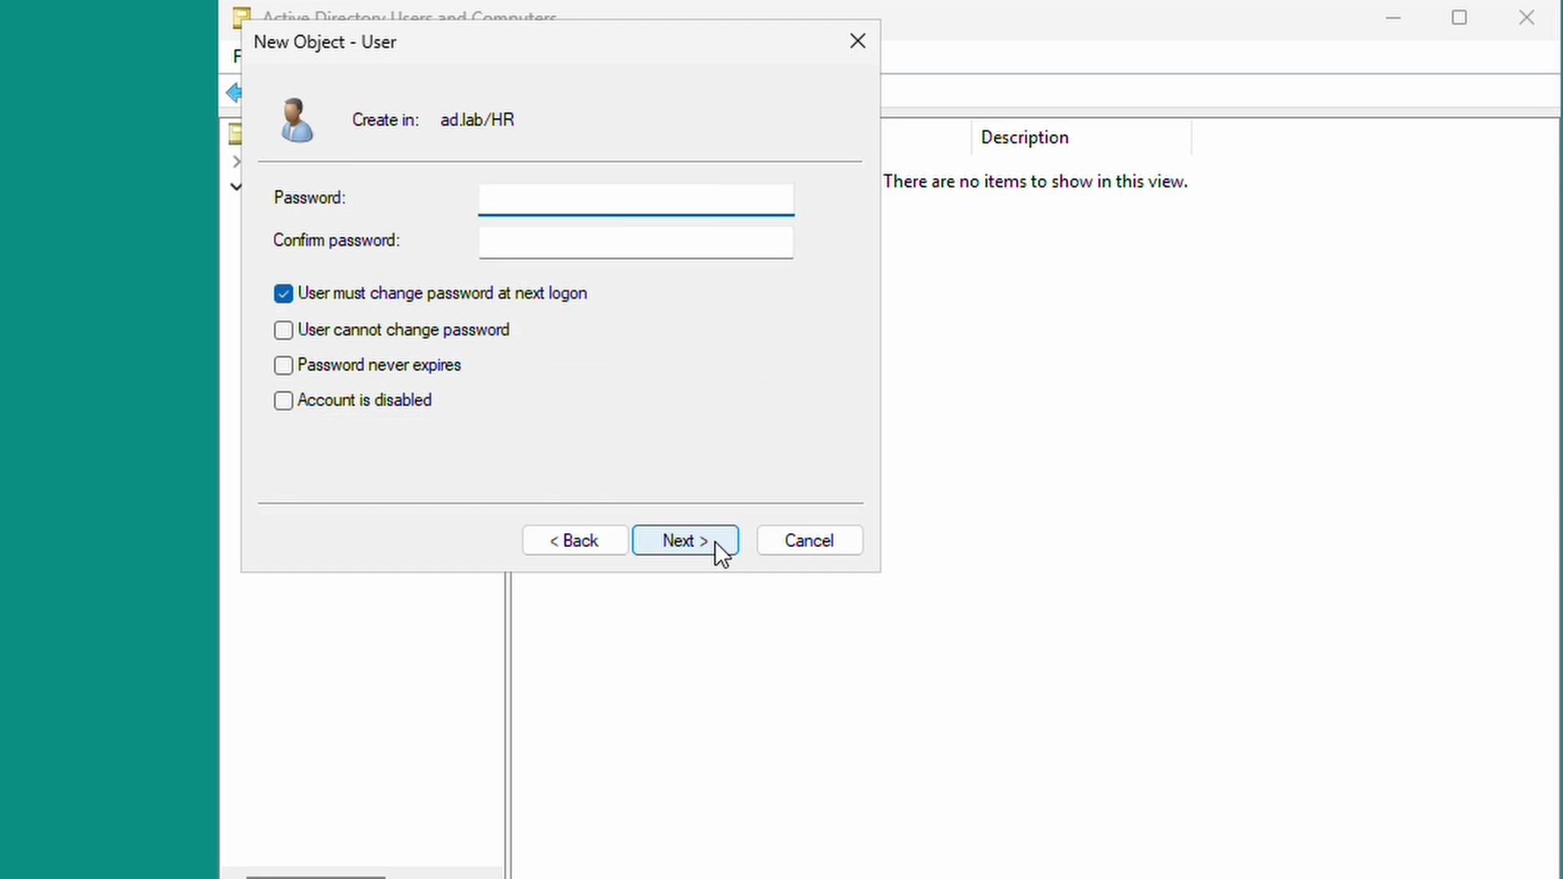
{"action": "type", "text": "••••••••••••"}
{"action": "key", "text": "Tab"}
{"action": "type", "text": "•"}
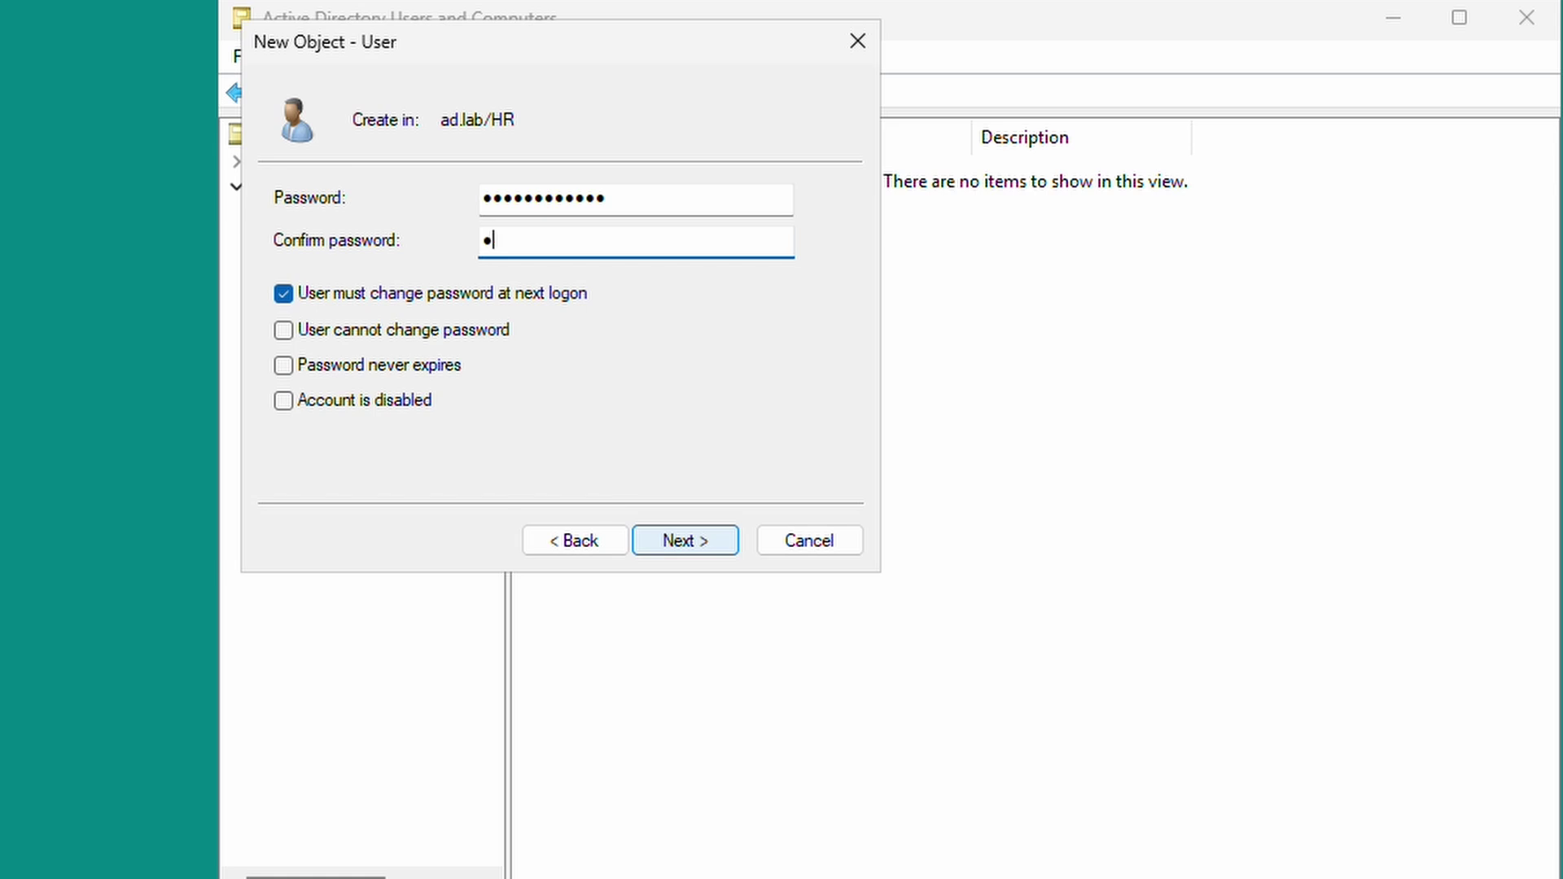
{"action": "type", "text": "•••••••••••"}
{"action": "left_click", "coordinate": [285, 294]}
{"action": "left_click", "coordinate": [285, 331]}
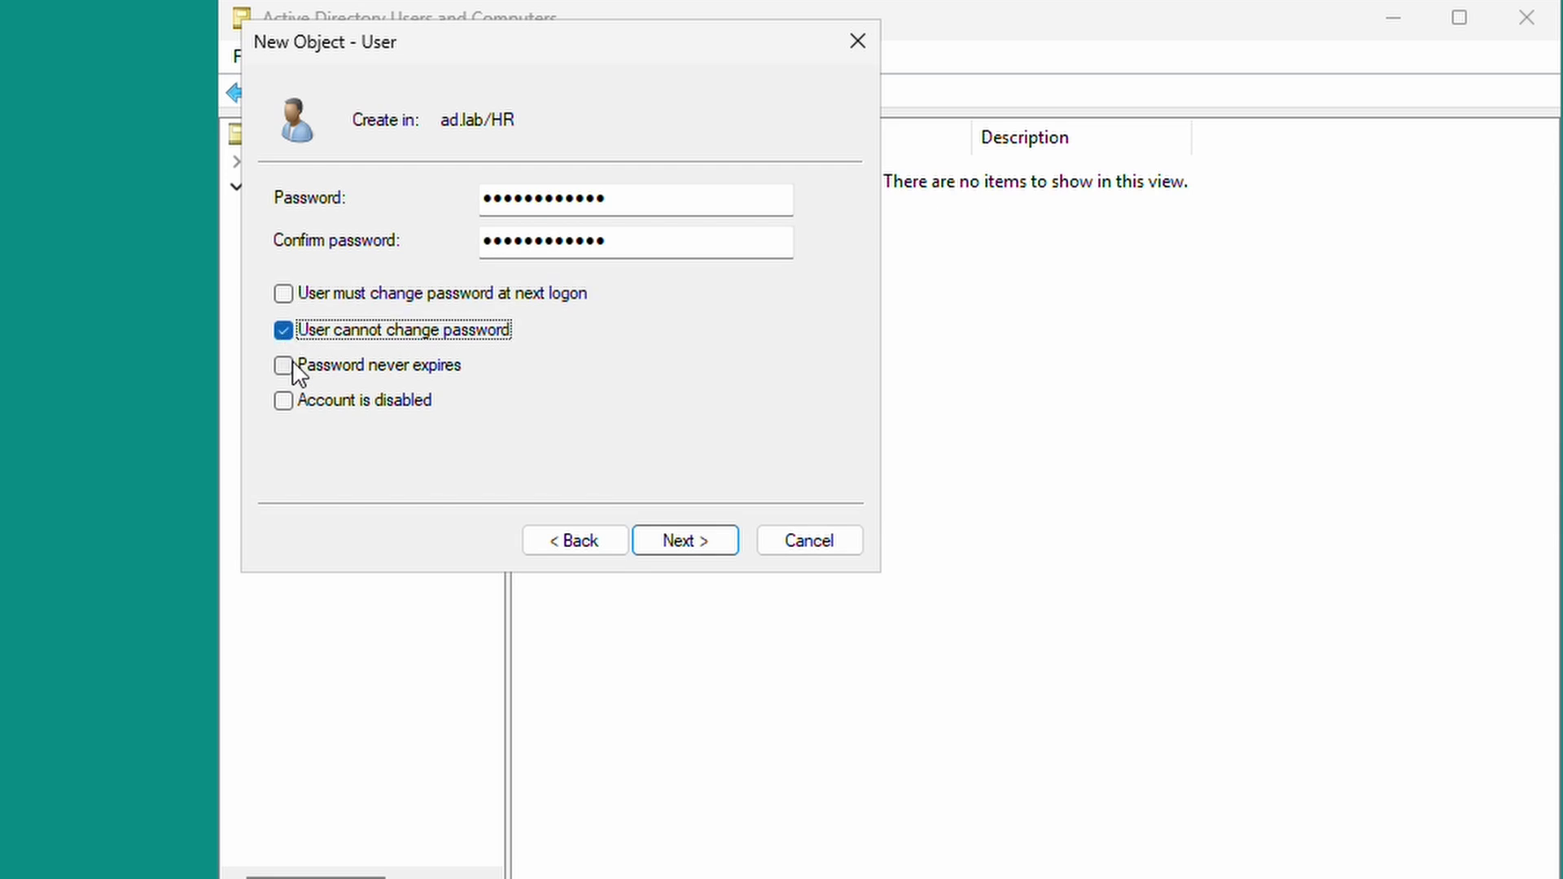
{"action": "left_click", "coordinate": [285, 368]}
{"action": "left_click", "coordinate": [674, 542]}
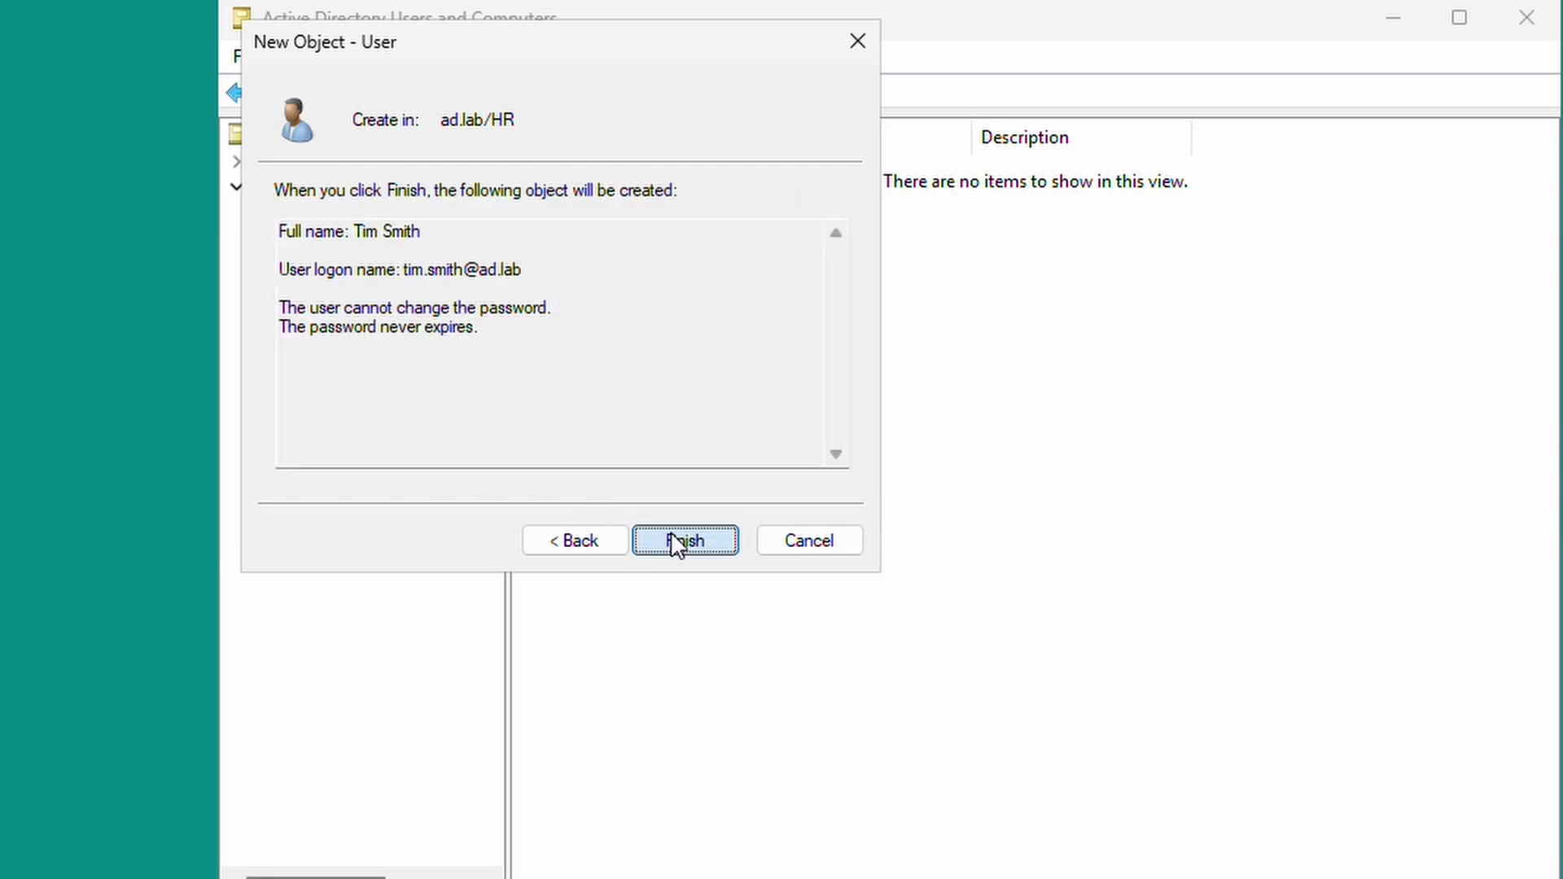
{"action": "left_click", "coordinate": [677, 542]}
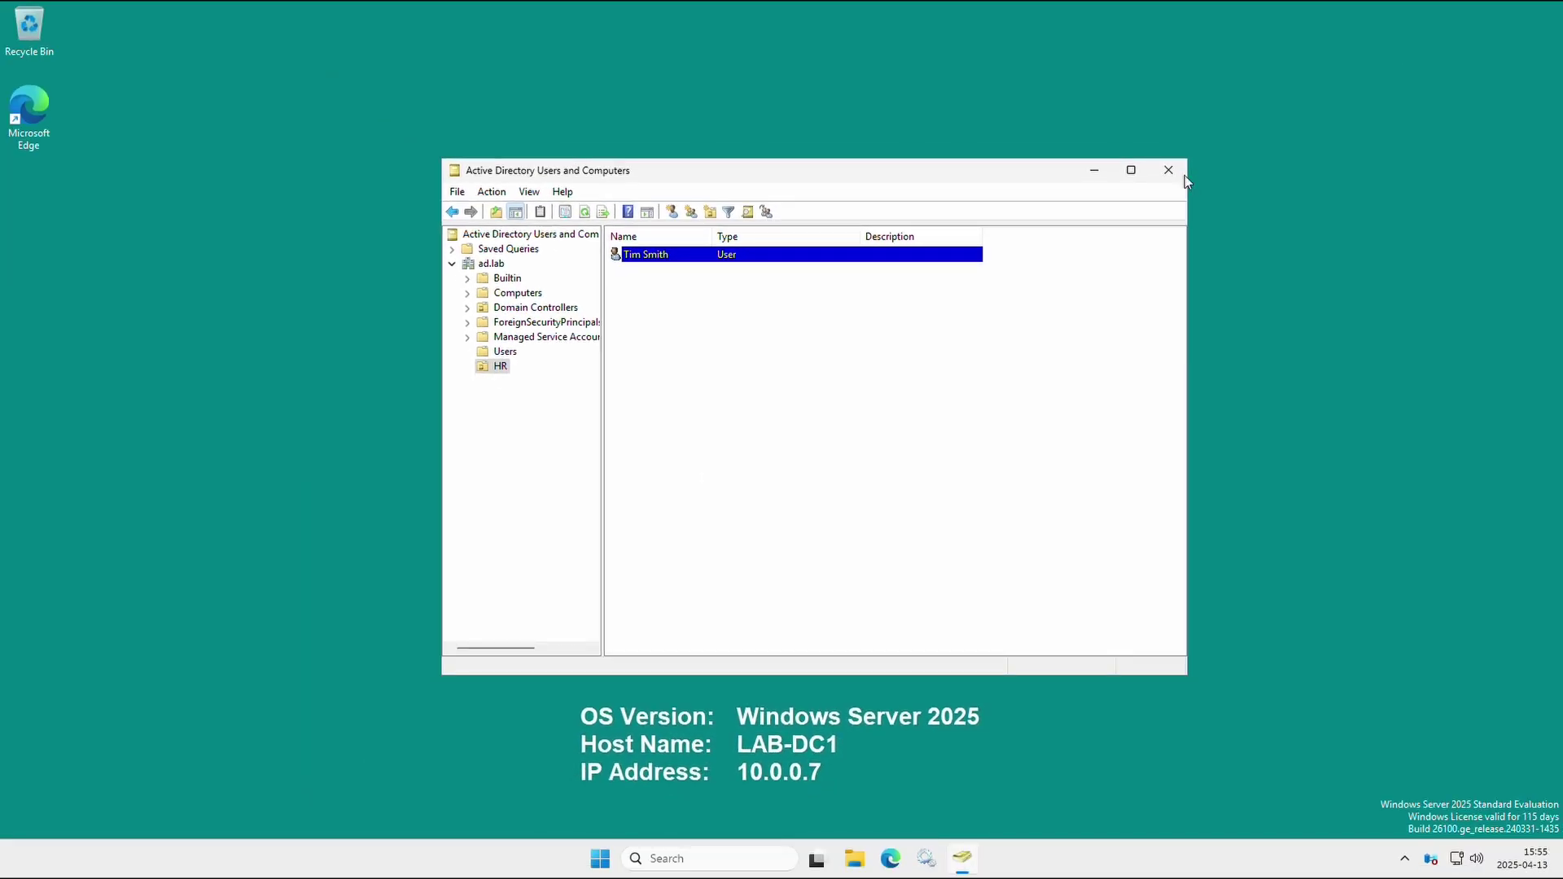
{"action": "left_click", "coordinate": [1176, 172]}
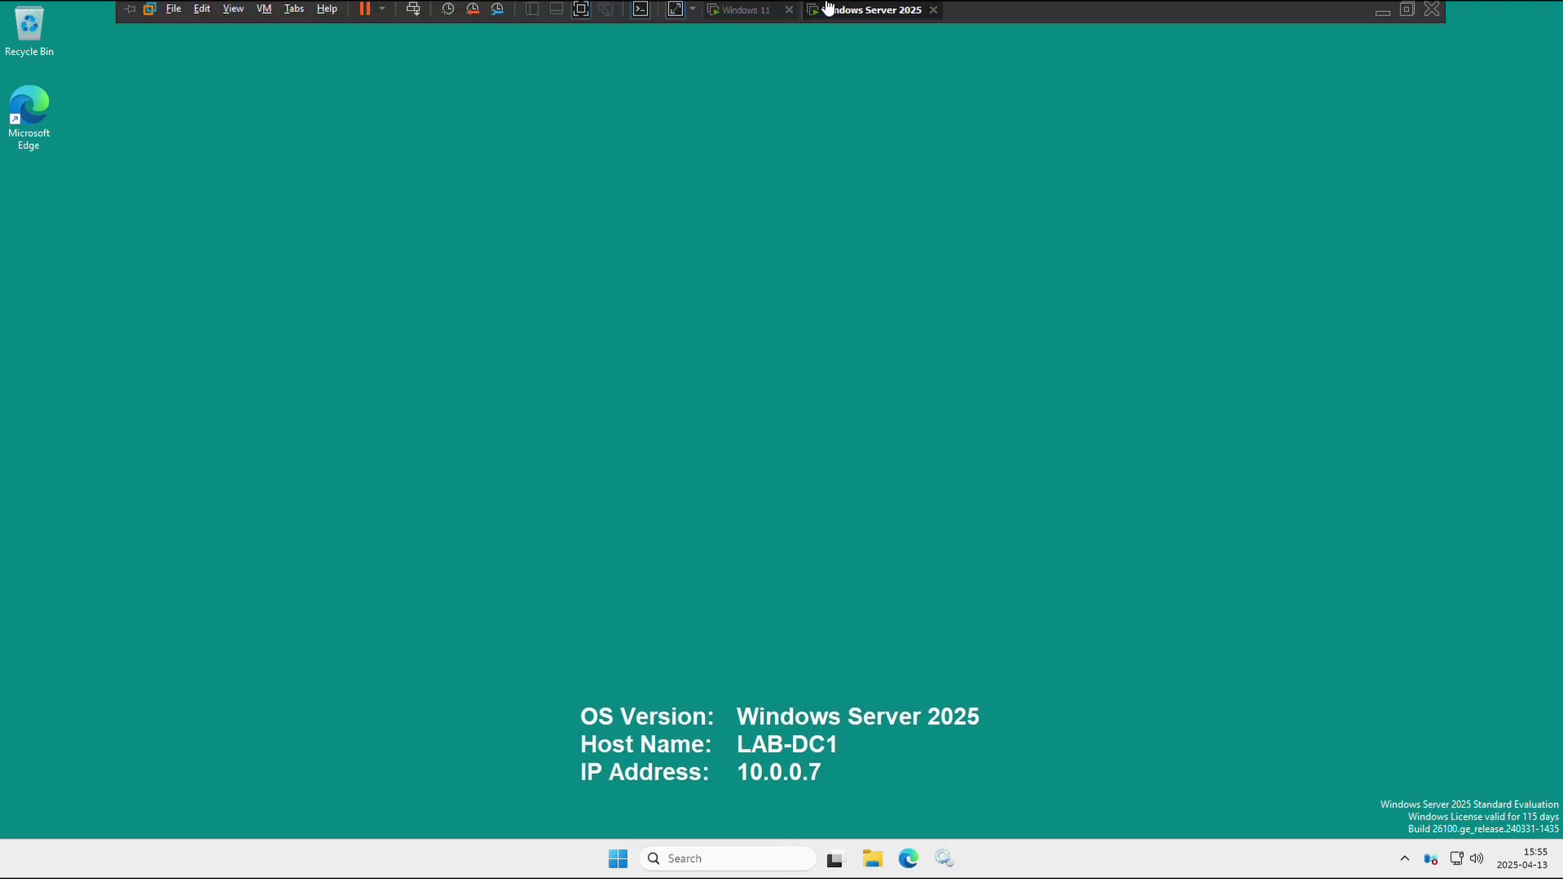
{"action": "left_click", "coordinate": [753, 10]}
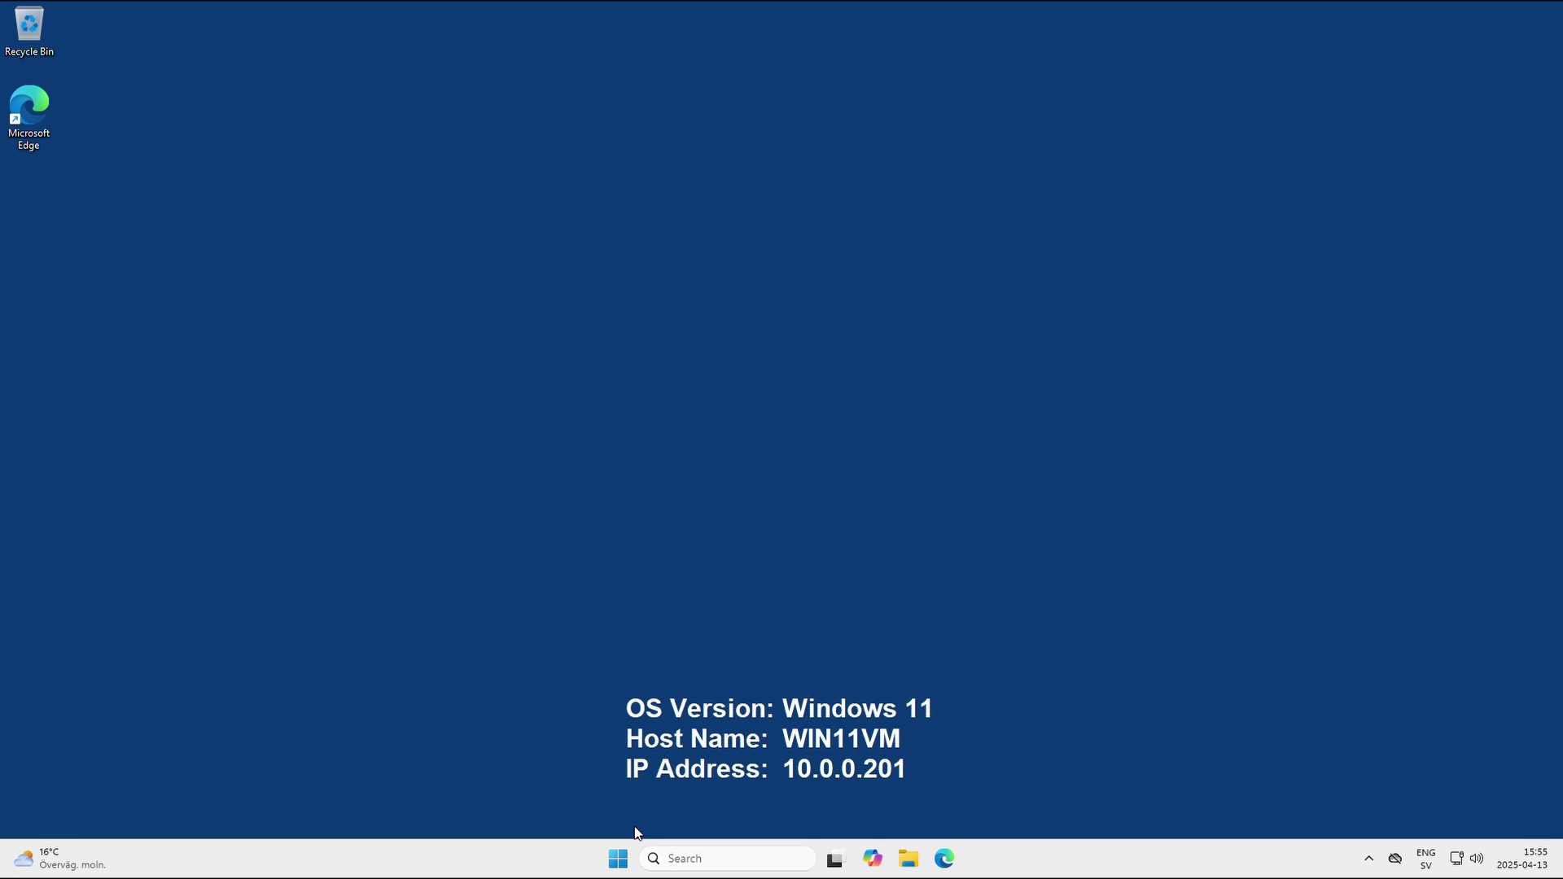
Go to Settings > System > About and bring up System Properties showing win11vm in WORKGROUP.
{"action": "left_click", "coordinate": [619, 858]}
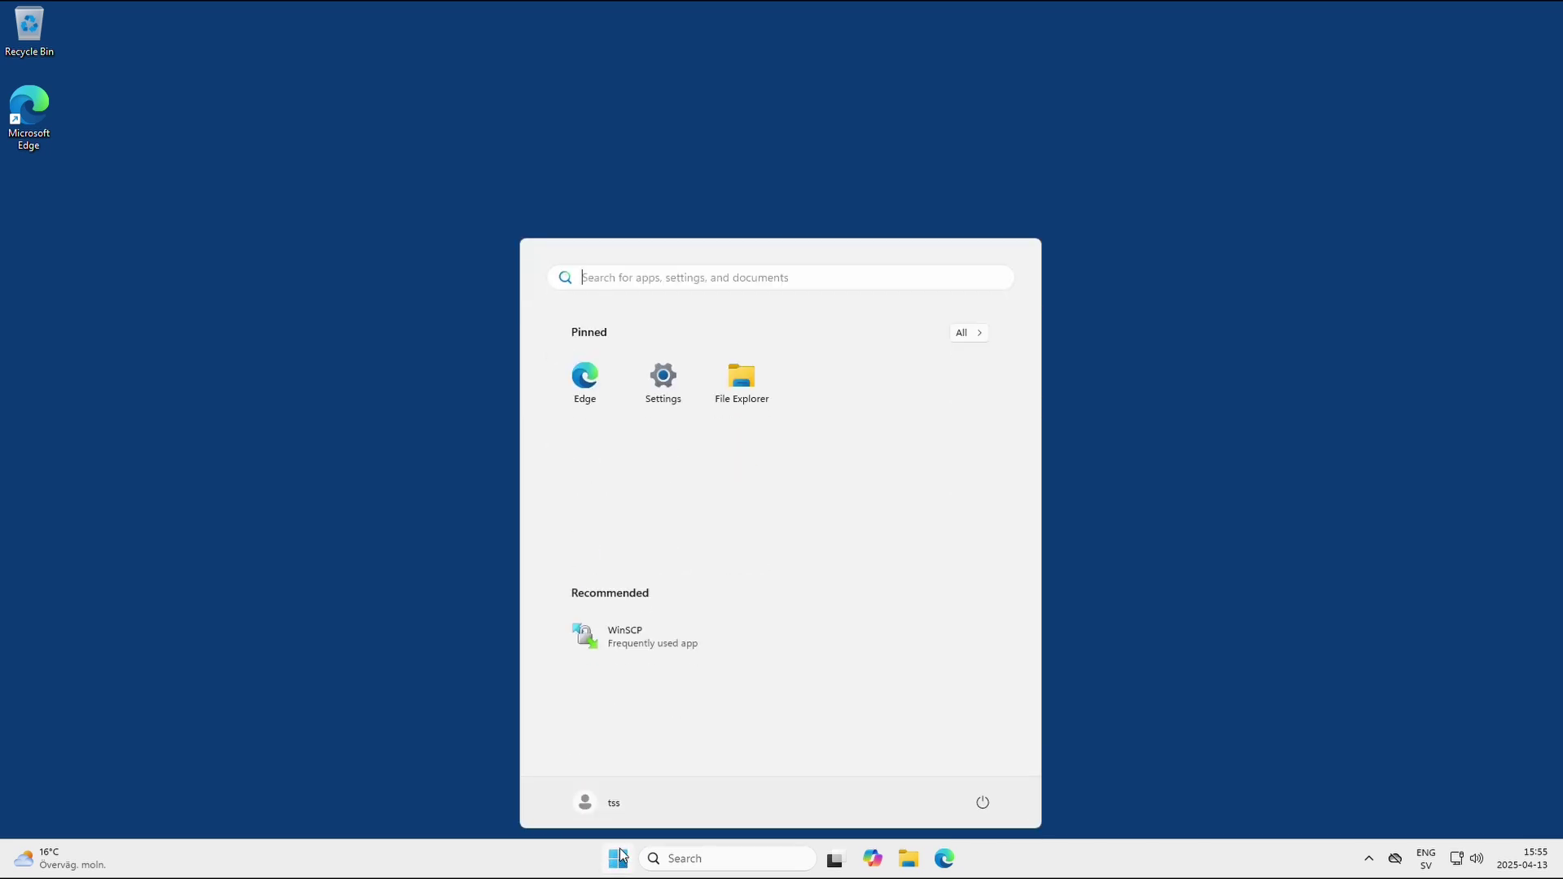
{"action": "left_click", "coordinate": [657, 408]}
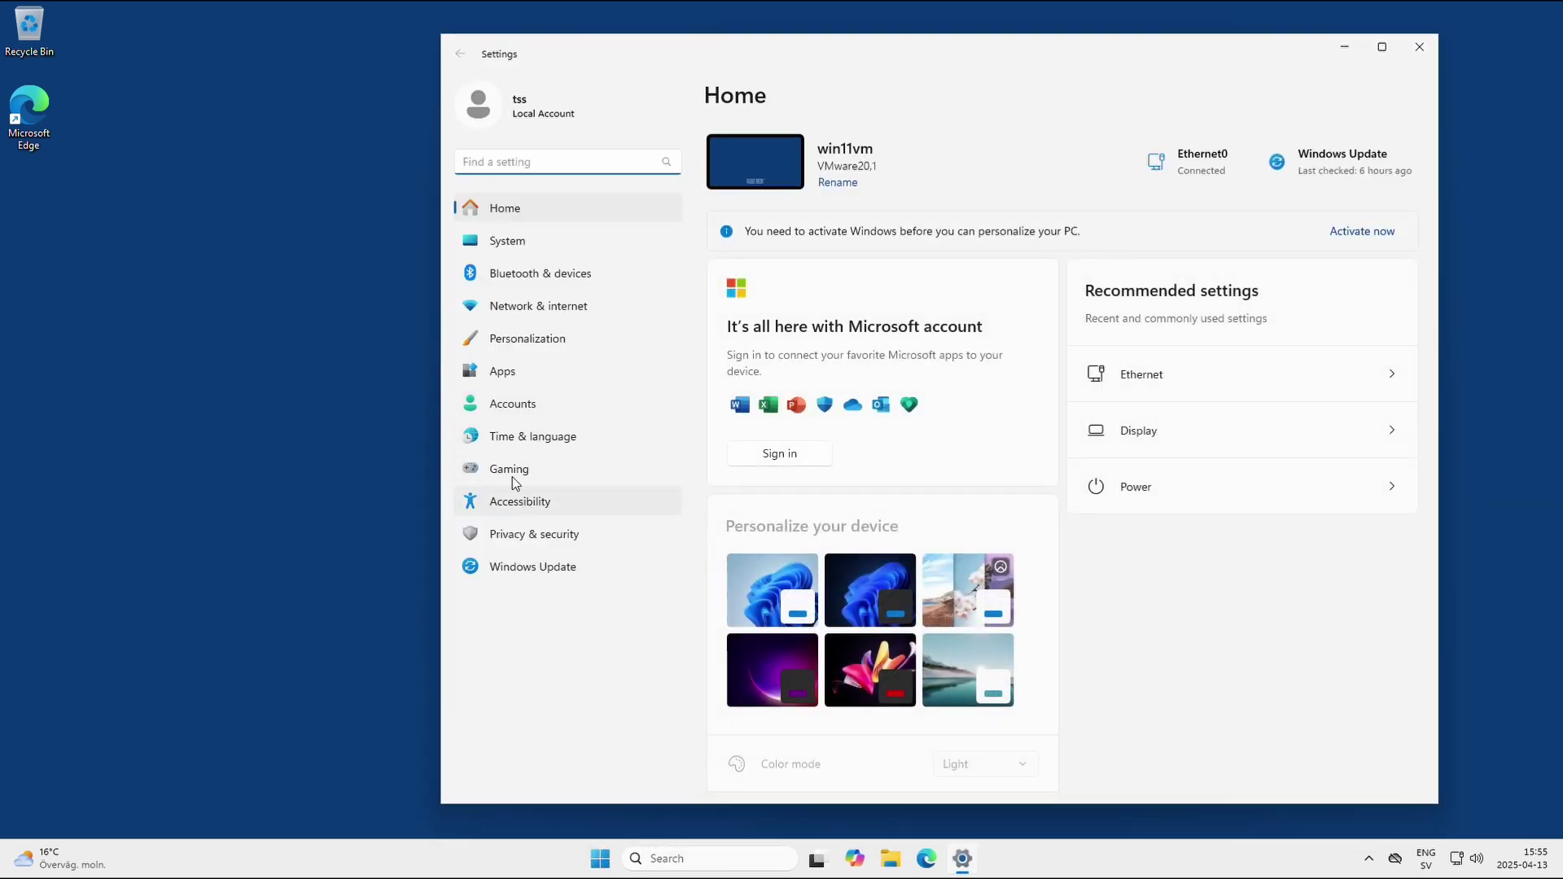
{"action": "left_click", "coordinate": [500, 249]}
{"action": "scroll", "coordinate": [922, 523], "scroll_direction": "down", "scroll_amount": 3}
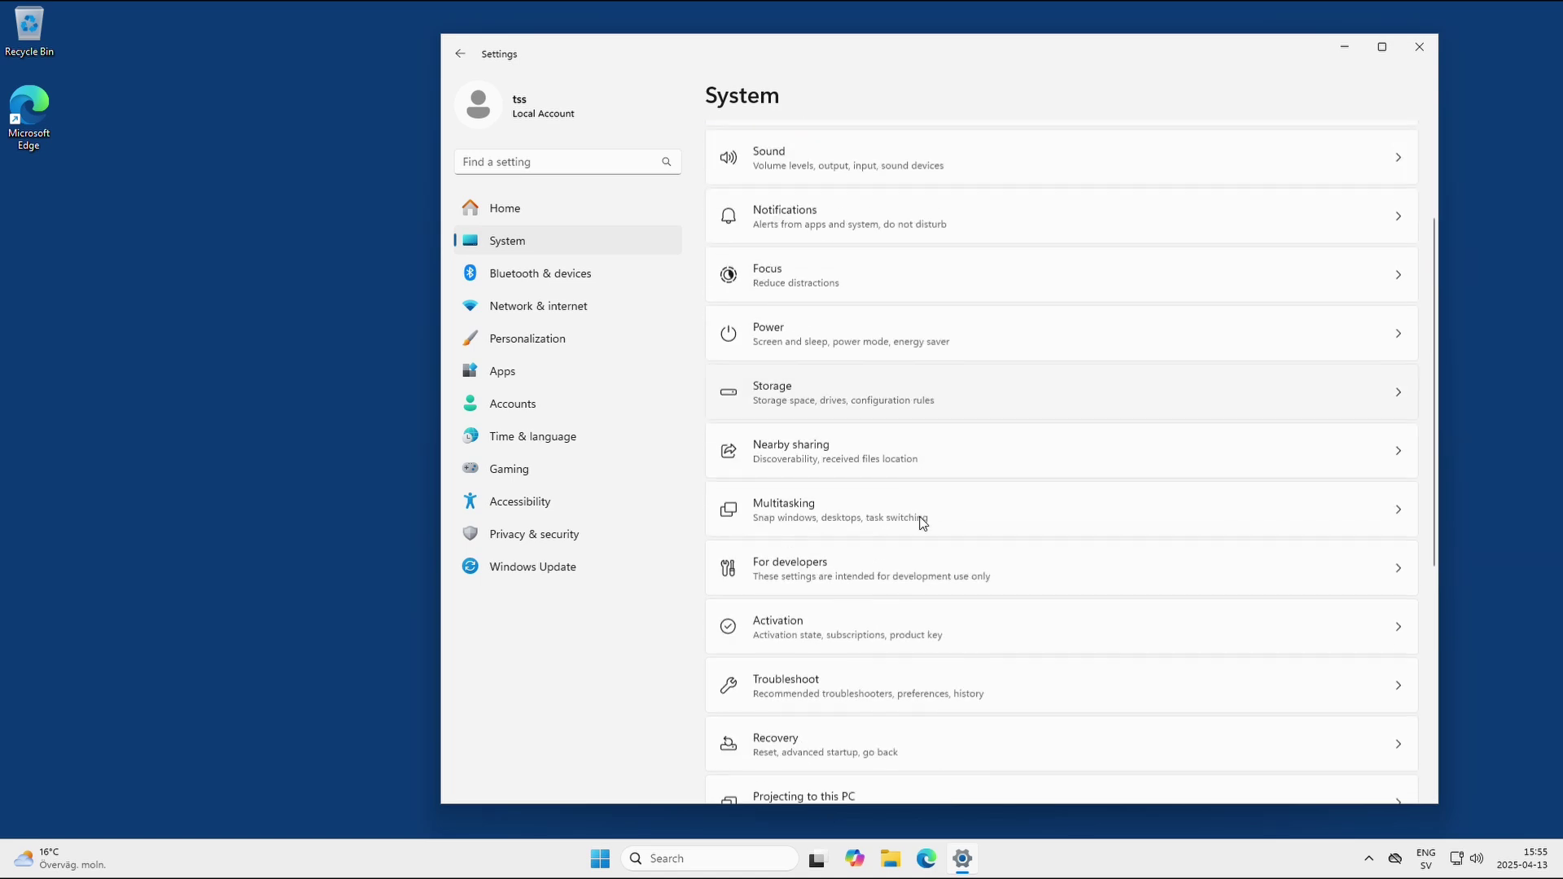
{"action": "scroll", "coordinate": [922, 523], "scroll_direction": "down", "scroll_amount": 4}
{"action": "scroll", "coordinate": [1033, 736], "scroll_direction": "down", "scroll_amount": 1}
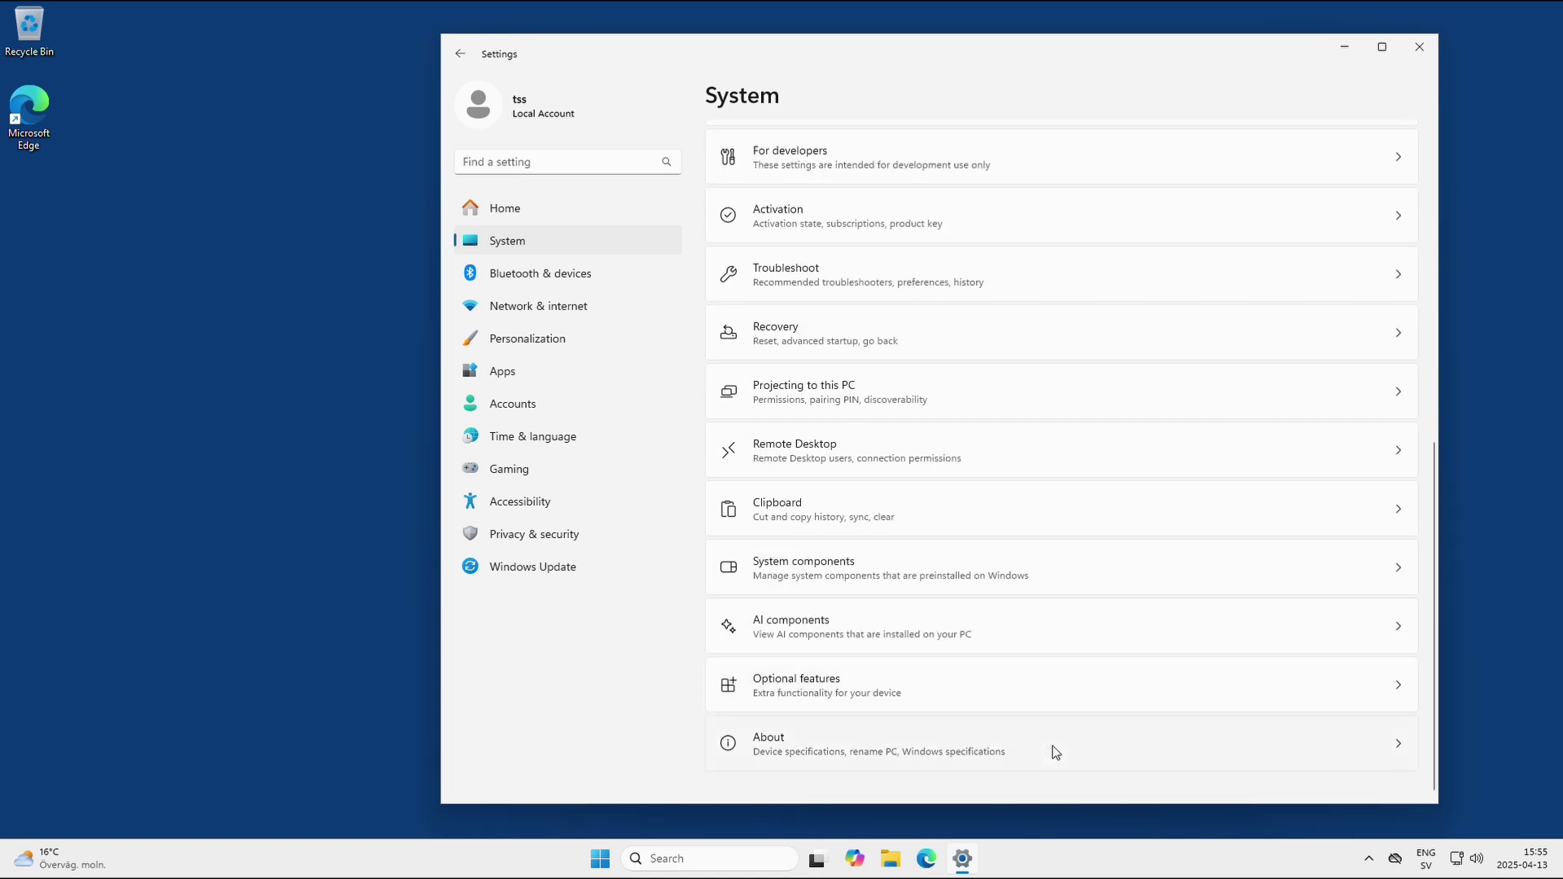
{"action": "left_click", "coordinate": [1056, 752]}
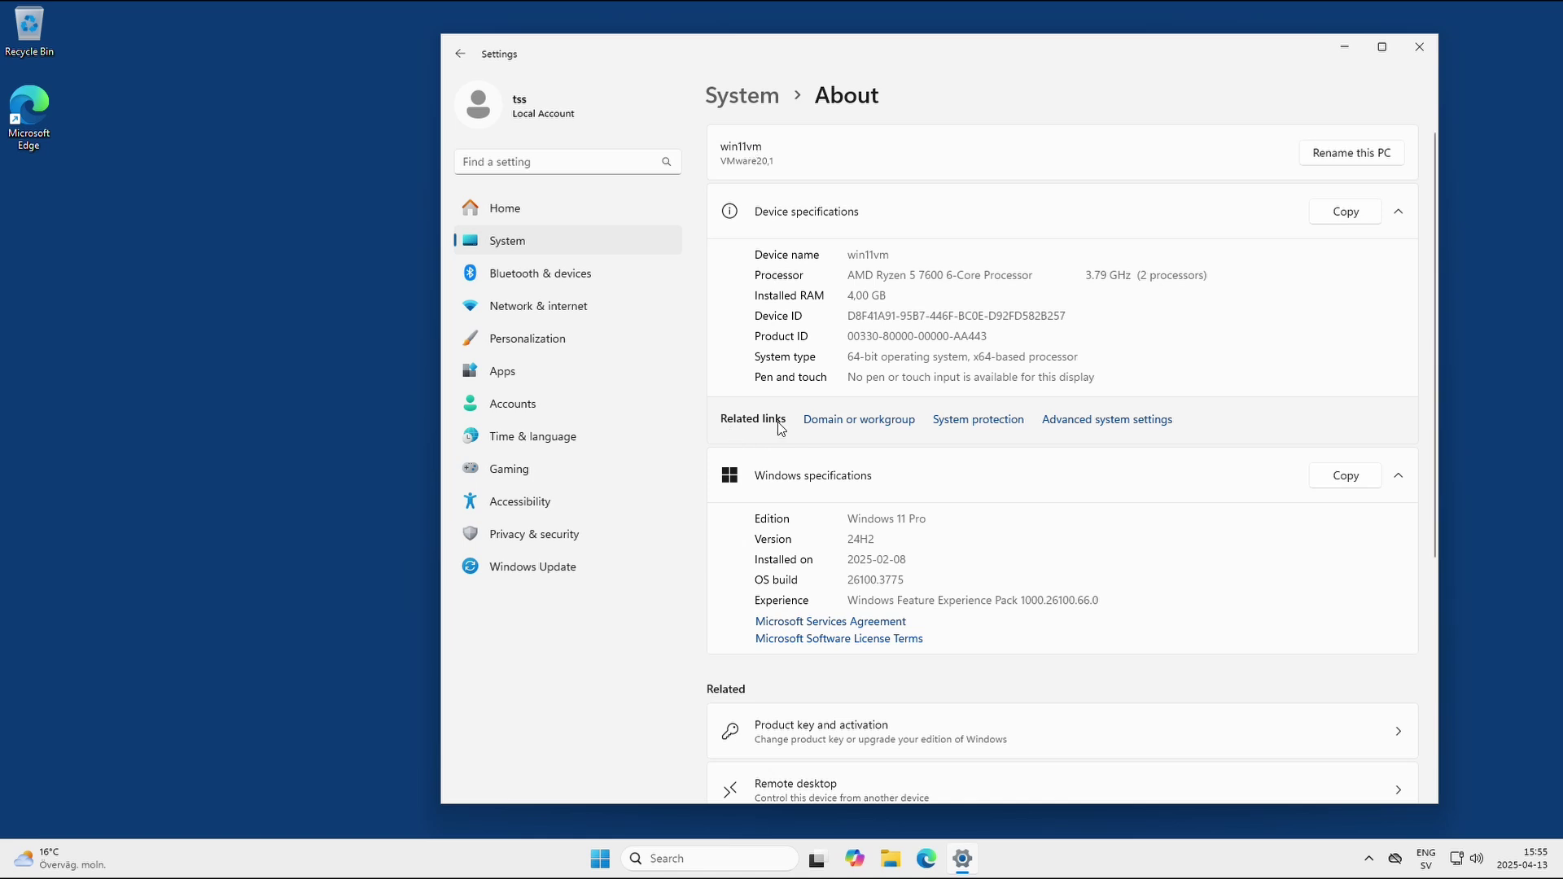
{"action": "left_click", "coordinate": [859, 423]}
{"action": "left_click_drag", "start_coordinate": [297, 120], "coordinate": [909, 188]}
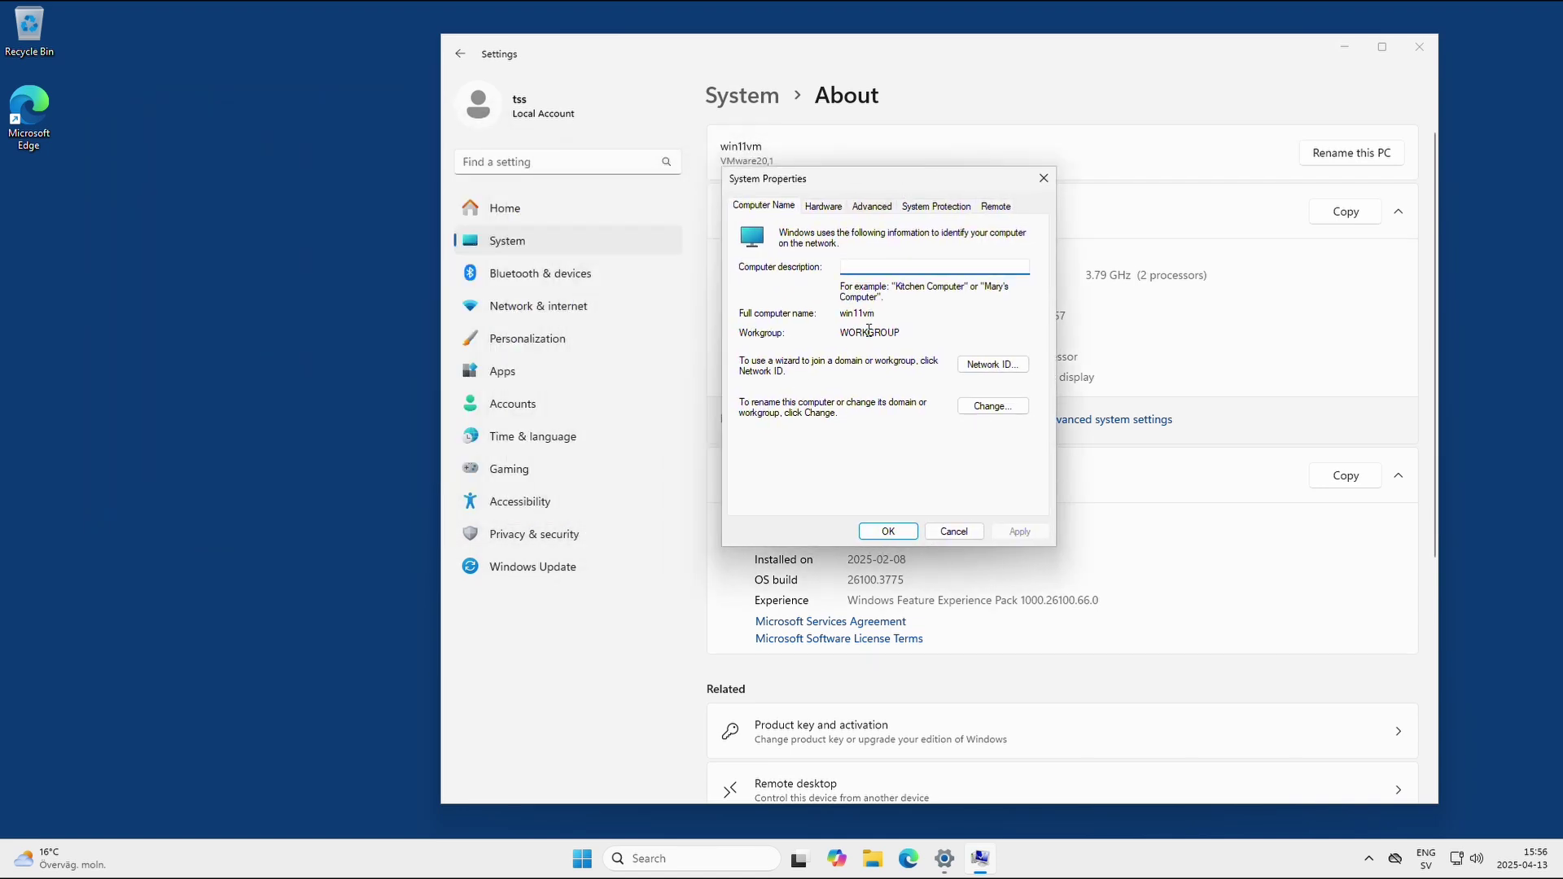
Attempt joining domain ad.lab, dismiss the unreachable domain controller error, and bring up network tray options.
{"action": "left_click", "coordinate": [999, 407]}
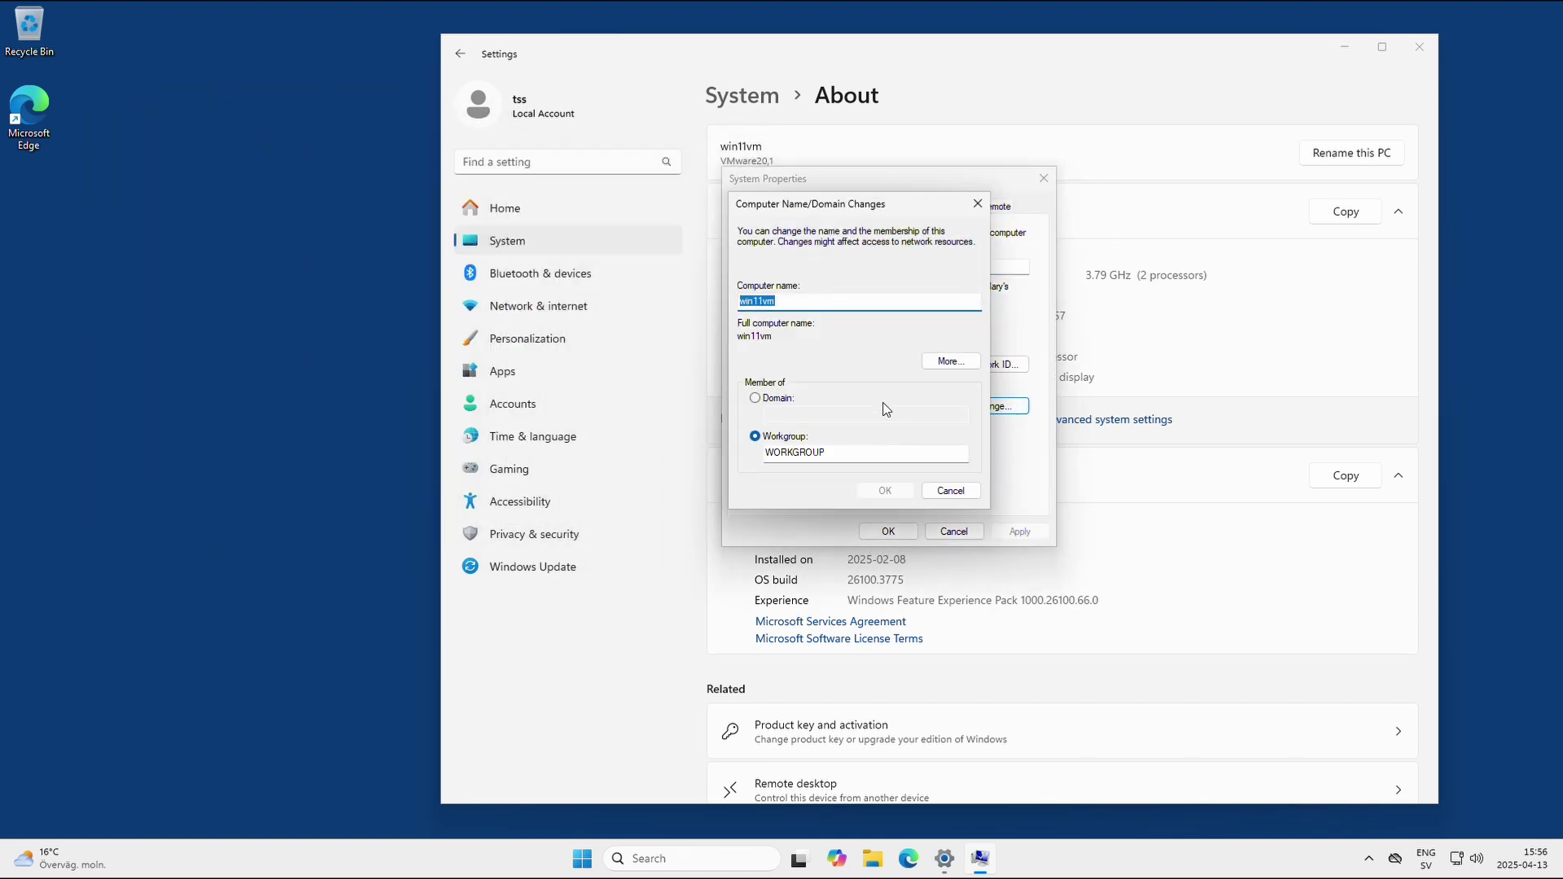
{"action": "left_click", "coordinate": [755, 399]}
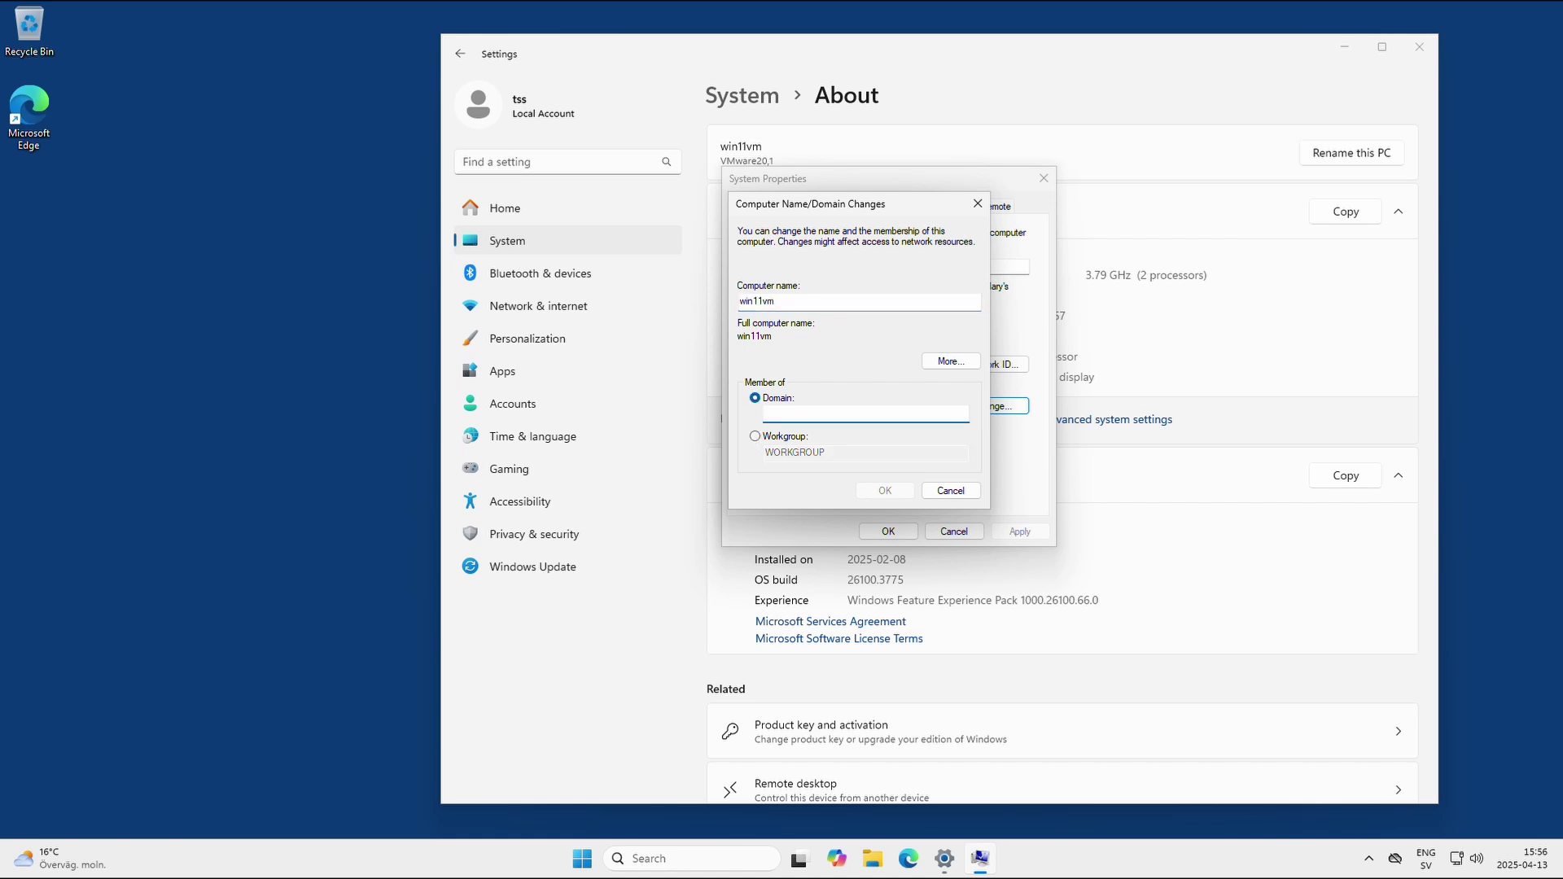
{"action": "type", "text": "ad.lab"}
{"action": "left_click", "coordinate": [885, 492]}
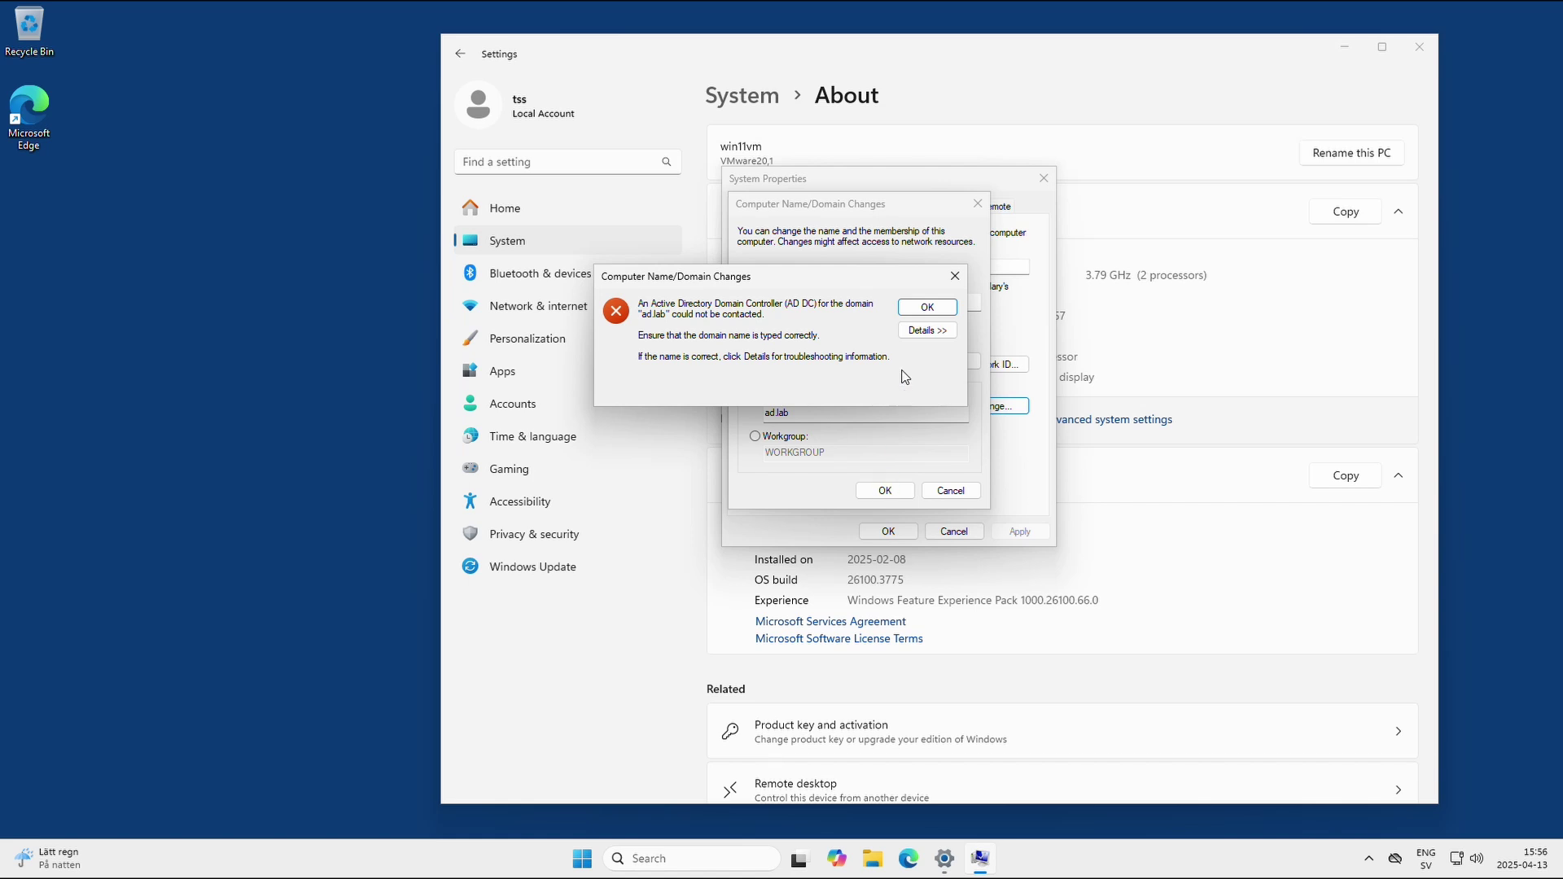
{"action": "left_click", "coordinate": [926, 312]}
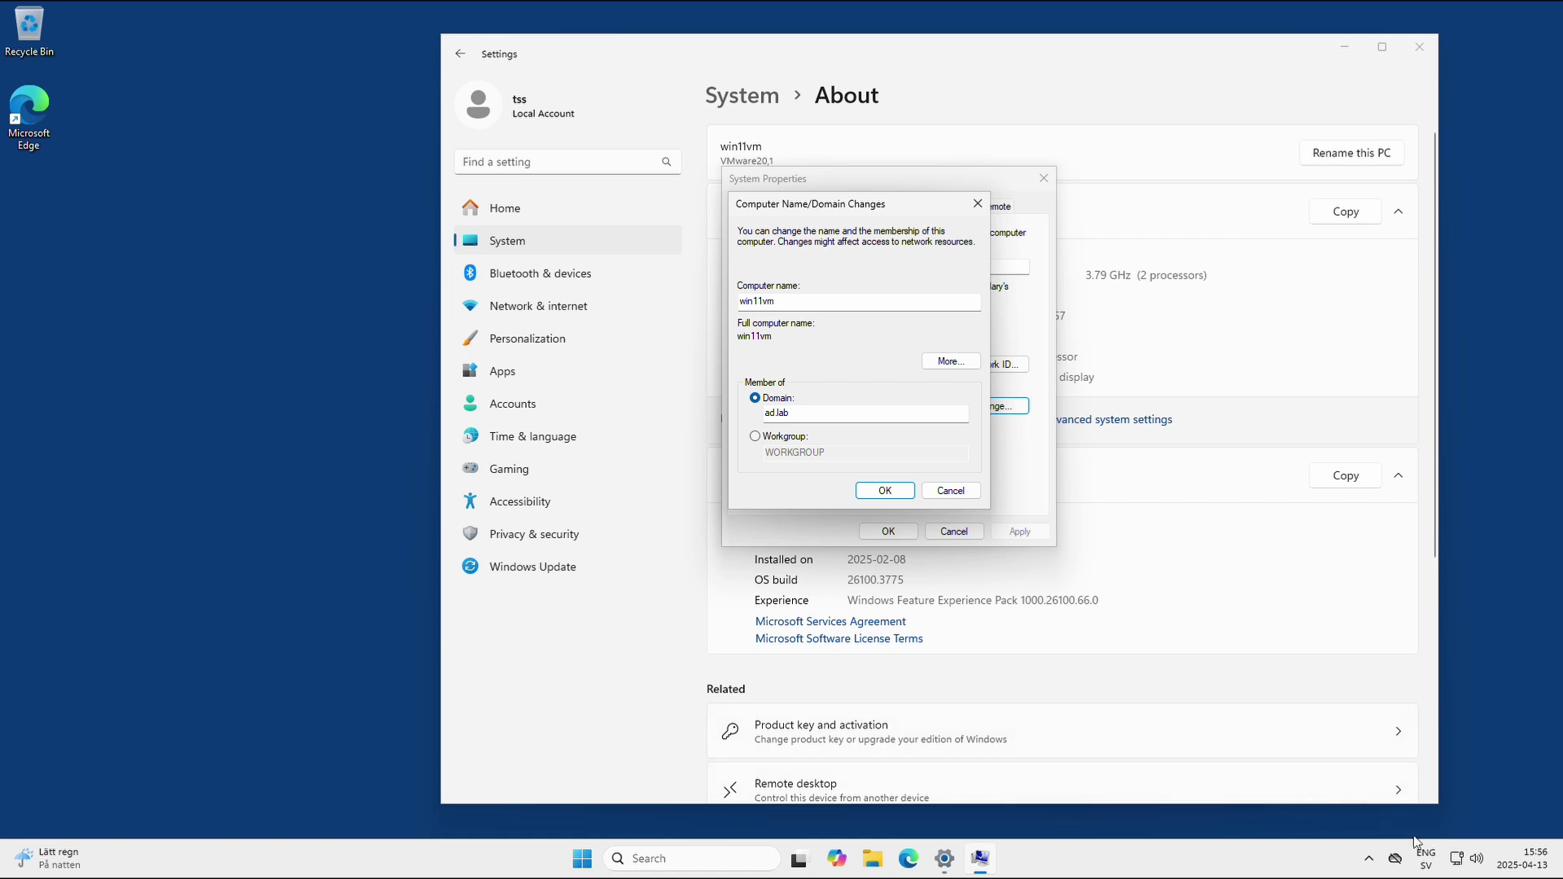
{"action": "left_click", "coordinate": [1458, 862]}
{"action": "right_click", "coordinate": [1458, 863]}
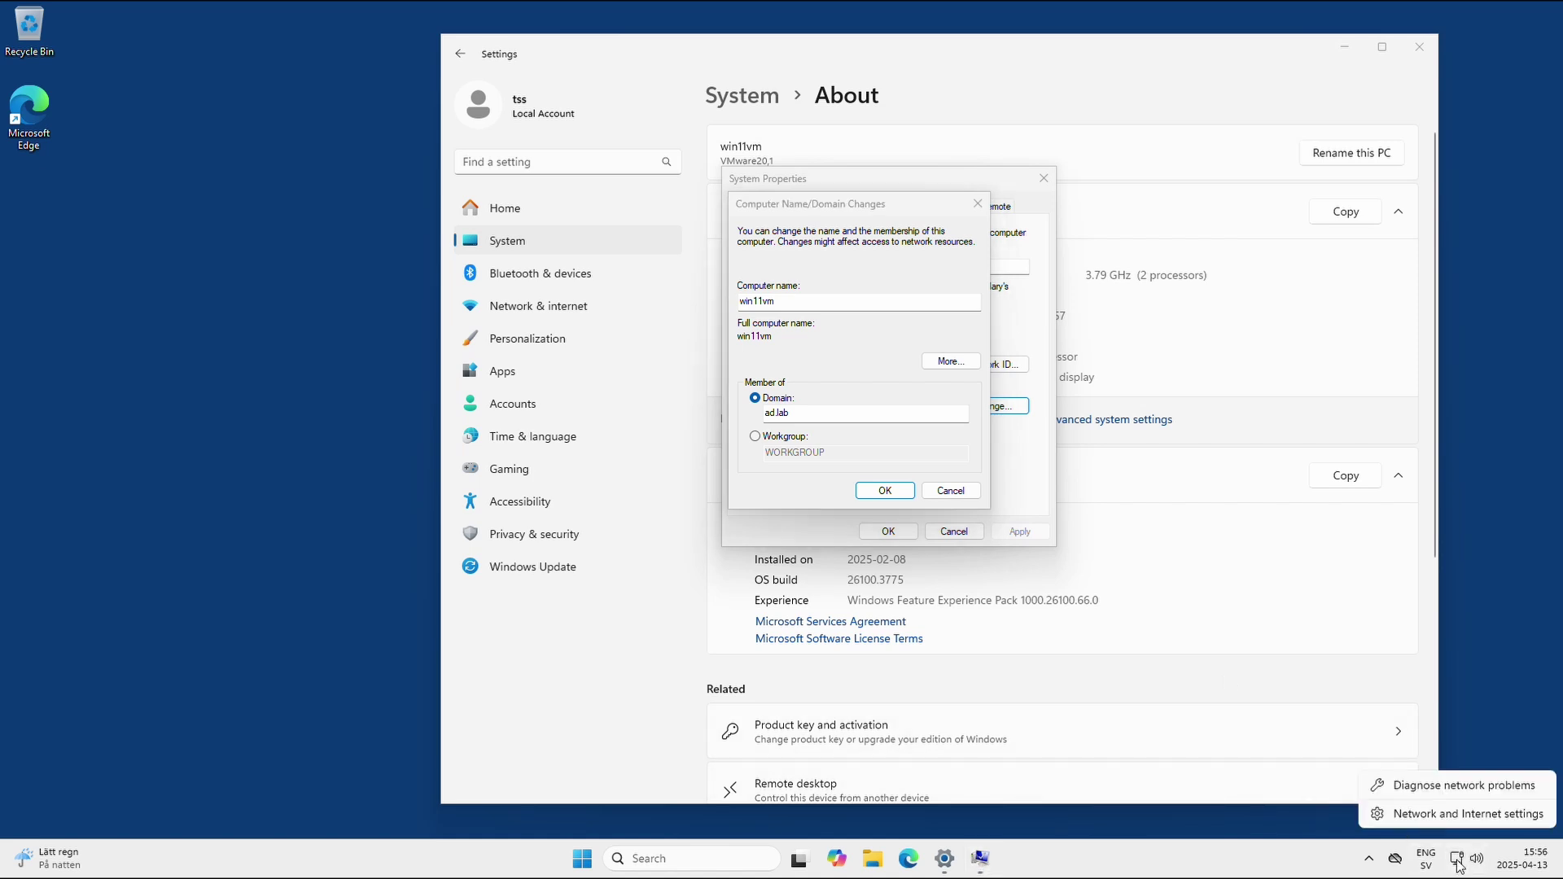
Switch the Ethernet adapter's DNS server assignment to manual with IPv4 enabled.
{"action": "left_click", "coordinate": [1457, 815]}
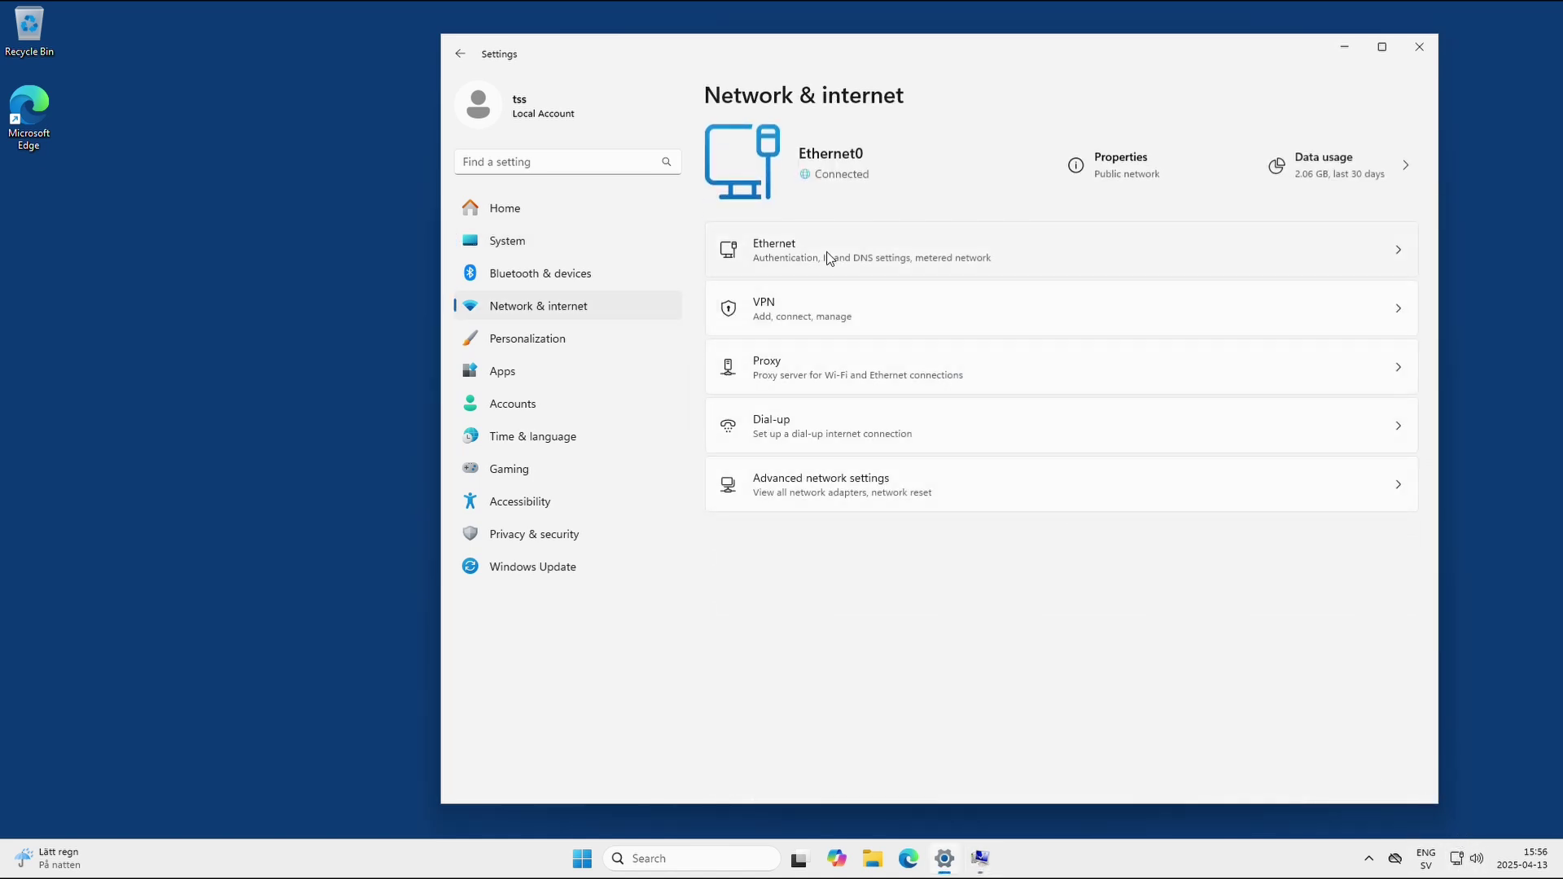
{"action": "left_click", "coordinate": [828, 257]}
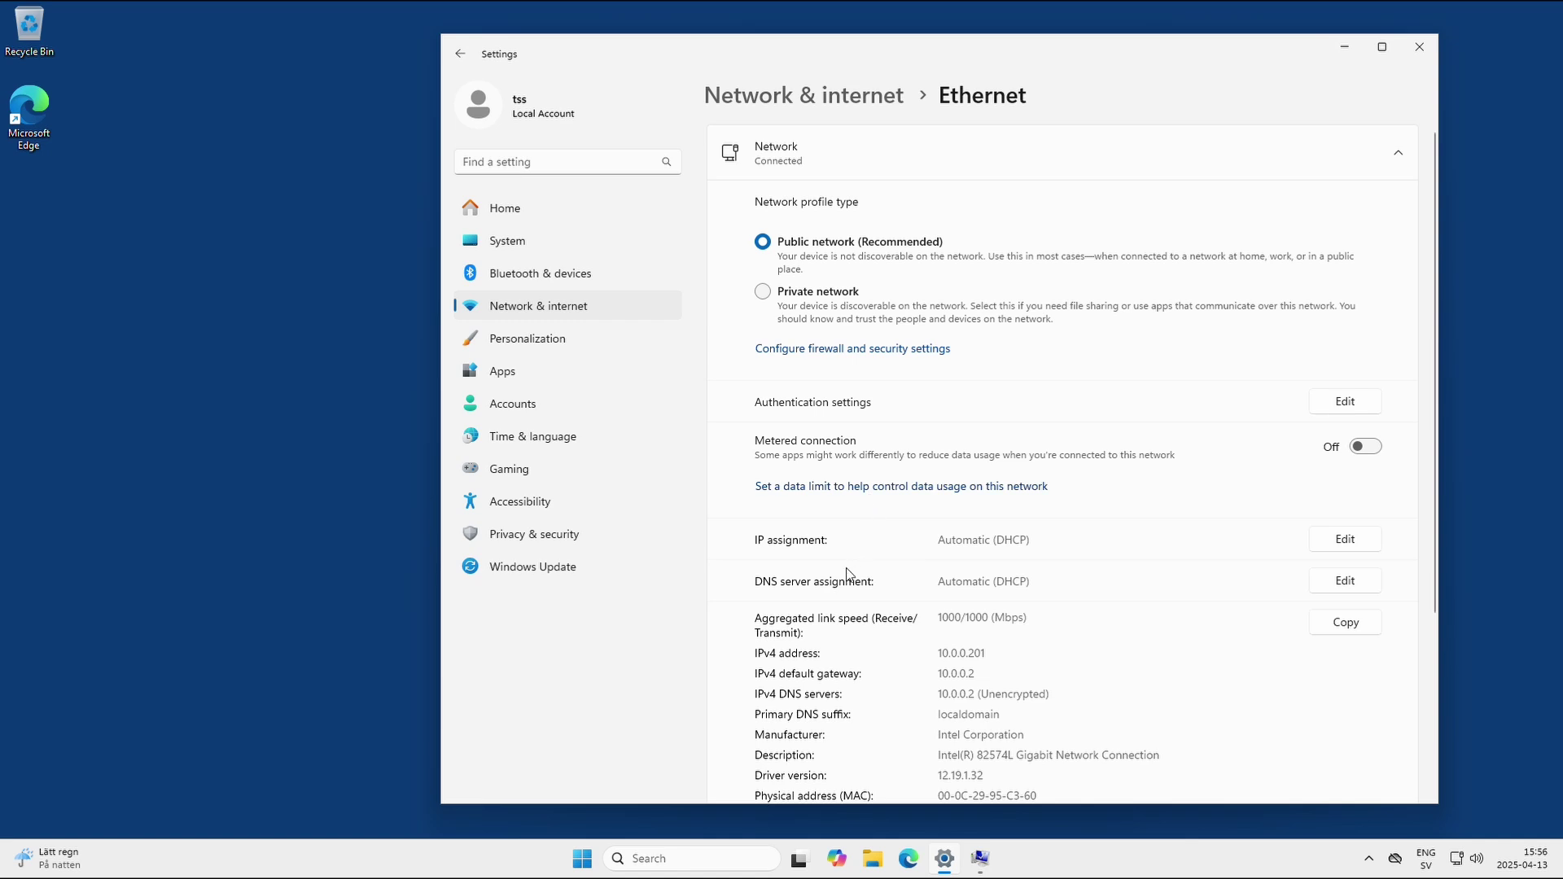
{"action": "left_click", "coordinate": [1319, 588]}
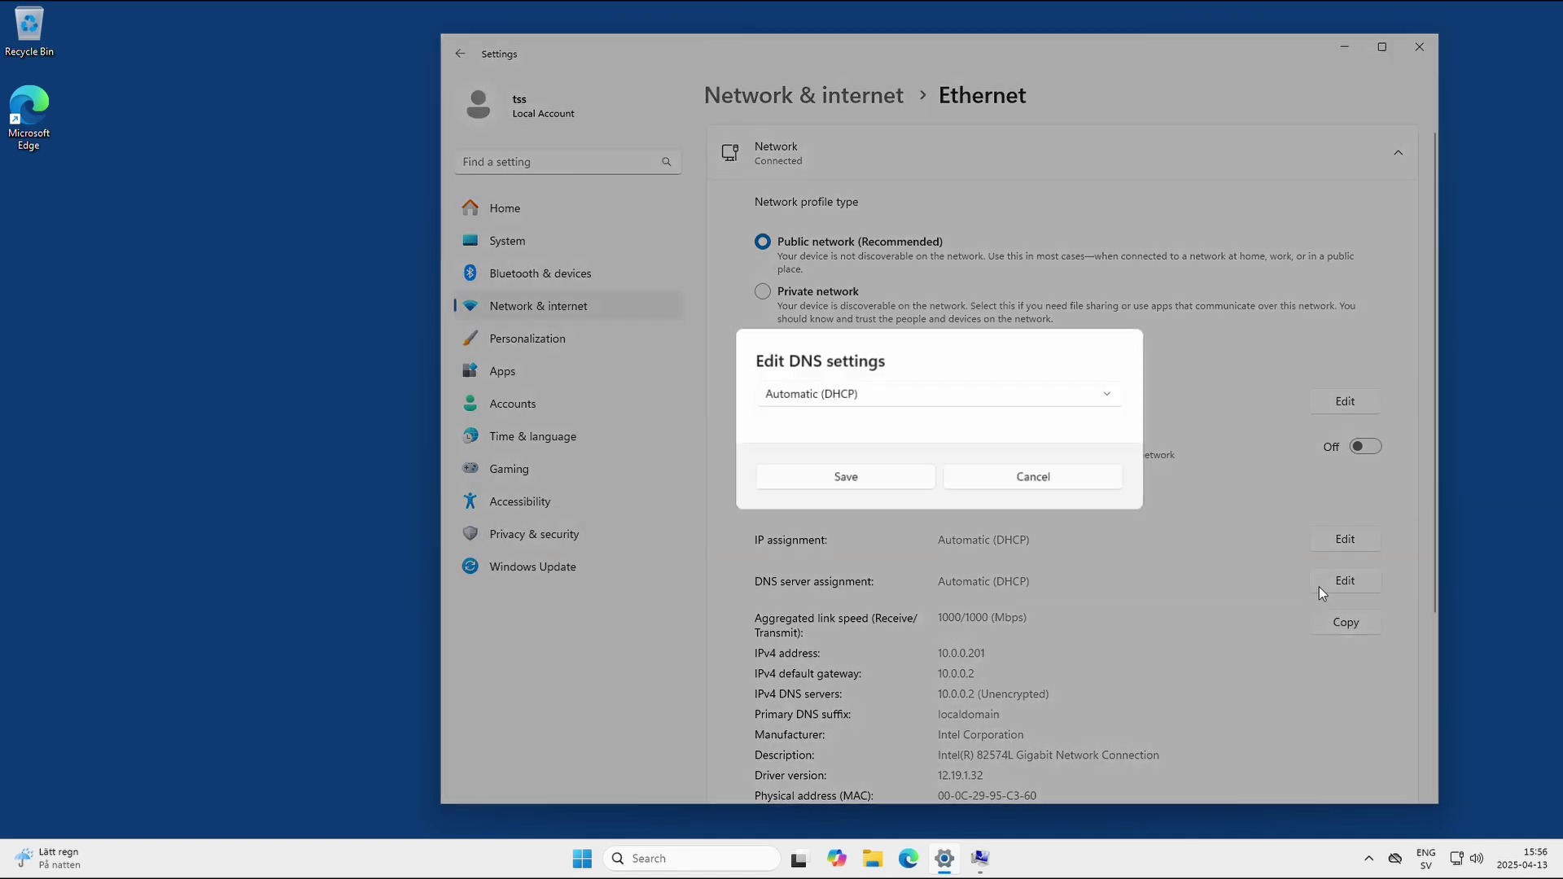
{"action": "left_click", "coordinate": [954, 407]}
{"action": "left_click", "coordinate": [919, 428]}
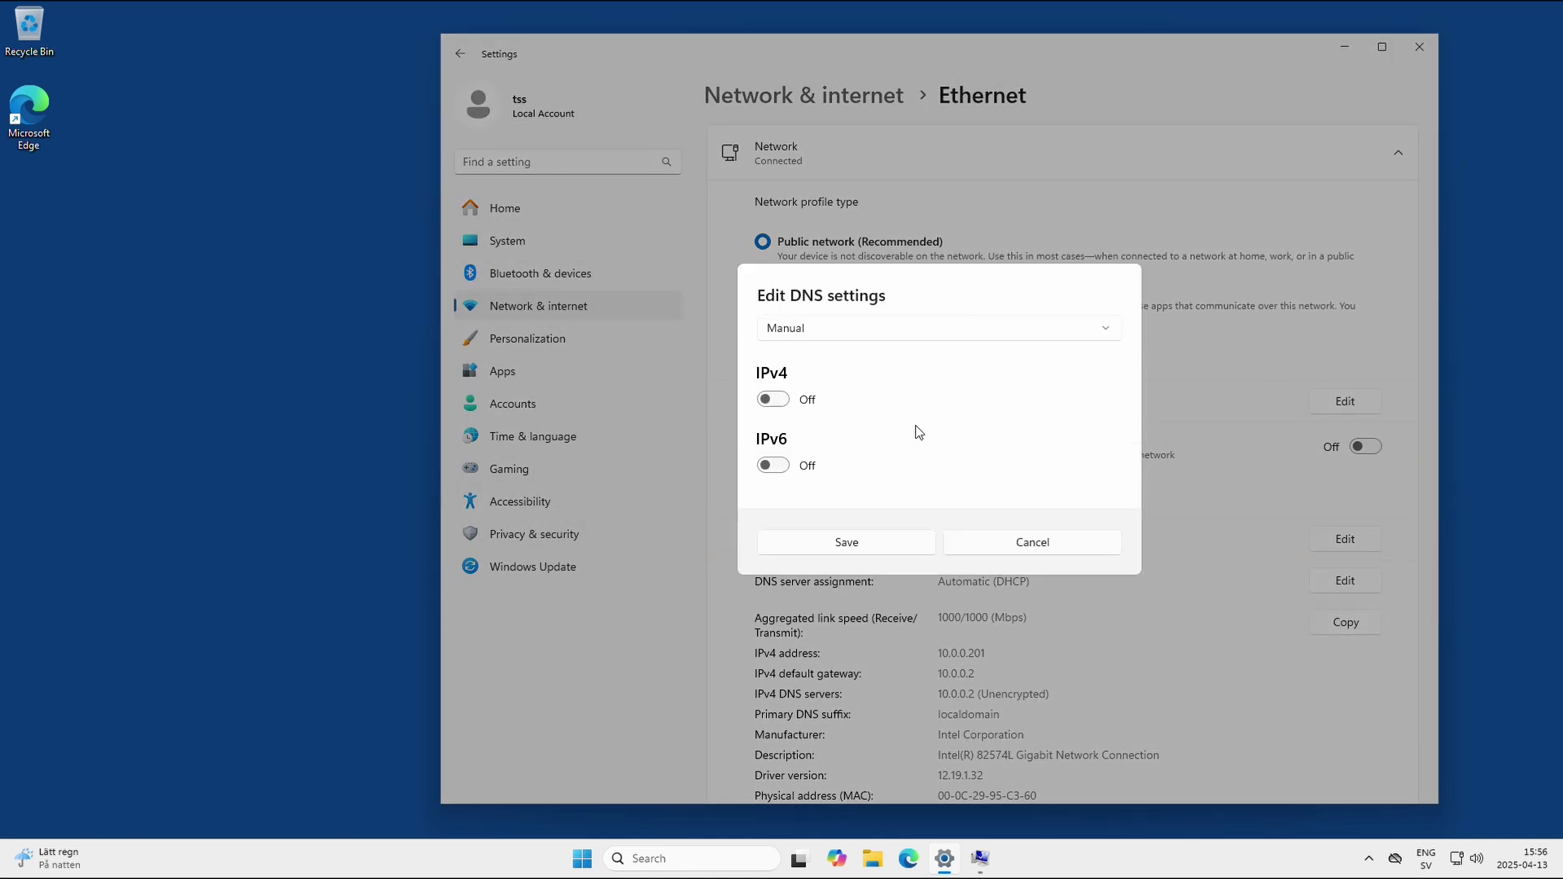
{"action": "left_click", "coordinate": [787, 400]}
Save preferred DNS 10.0.0.7 and alternate DNS 8.8.8.8.
{"action": "left_click", "coordinate": [799, 342]}
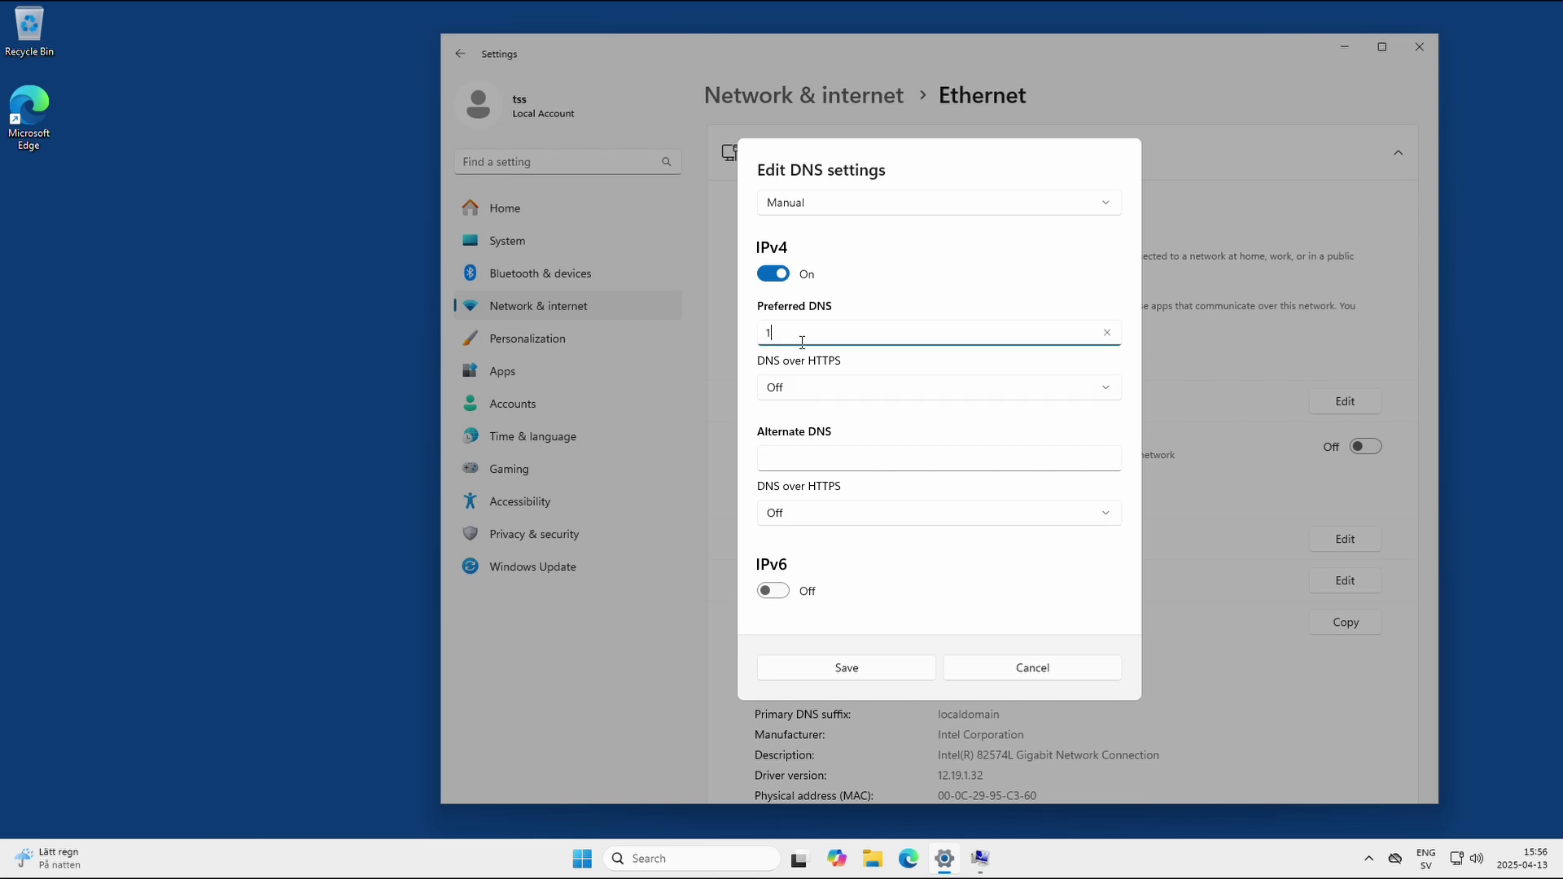
{"action": "type", "text": "0.0.0.7"}
{"action": "left_click_drag", "start_coordinate": [802, 340], "coordinate": [724, 331]}
{"action": "left_click", "coordinate": [800, 458]}
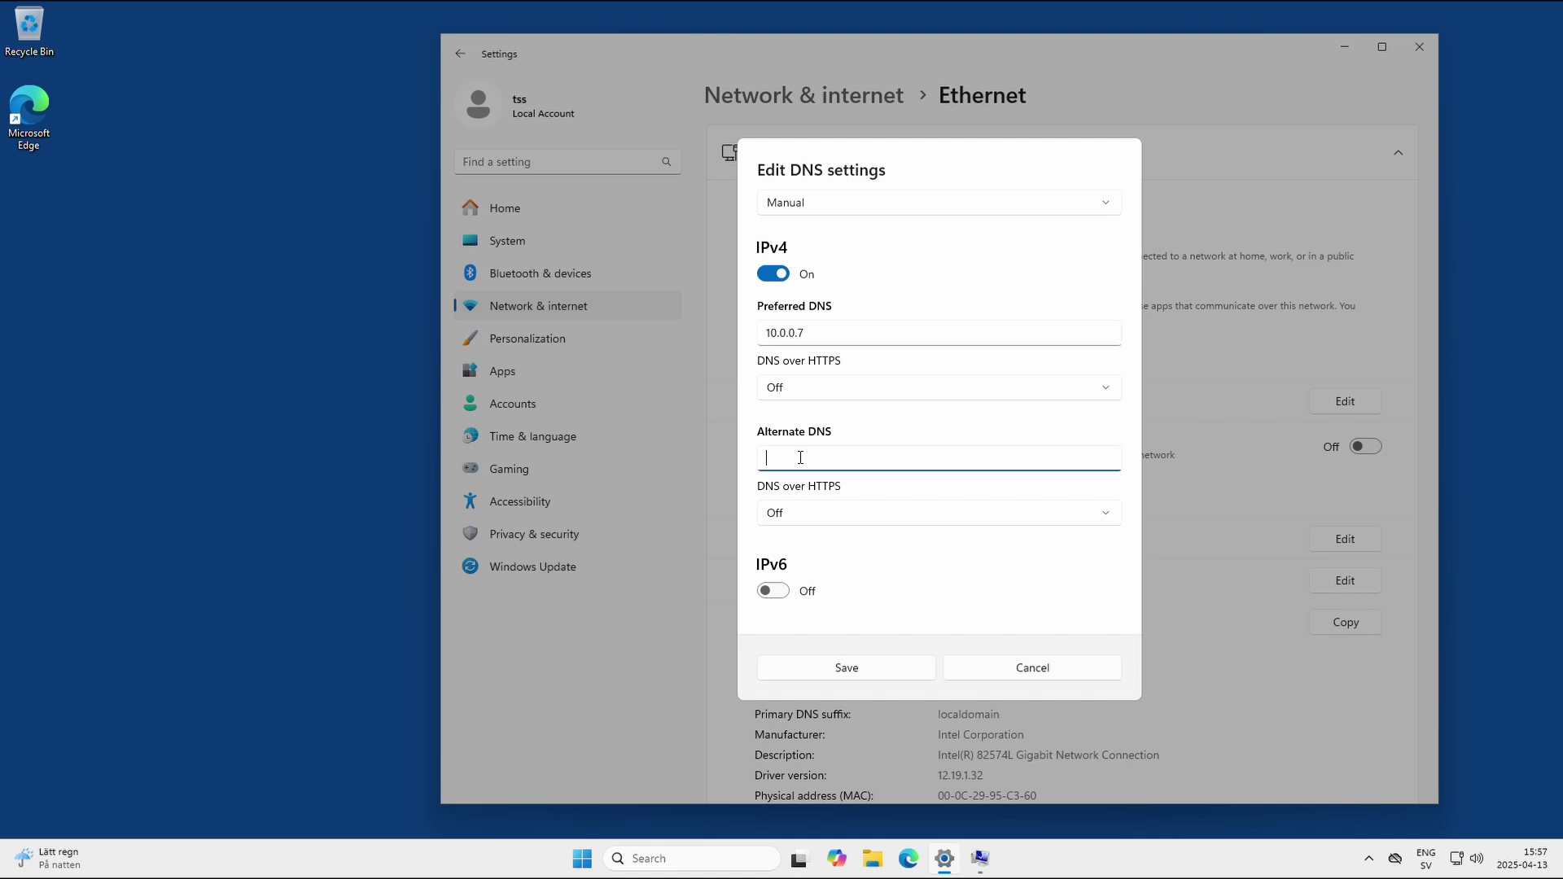
{"action": "type", "text": "1.1.1.1"}
{"action": "key", "text": "ctrl+a"}
{"action": "type", "text": "8.8.8.8"}
{"action": "key", "text": "ctrl+a"}
{"action": "left_click", "coordinate": [855, 671]}
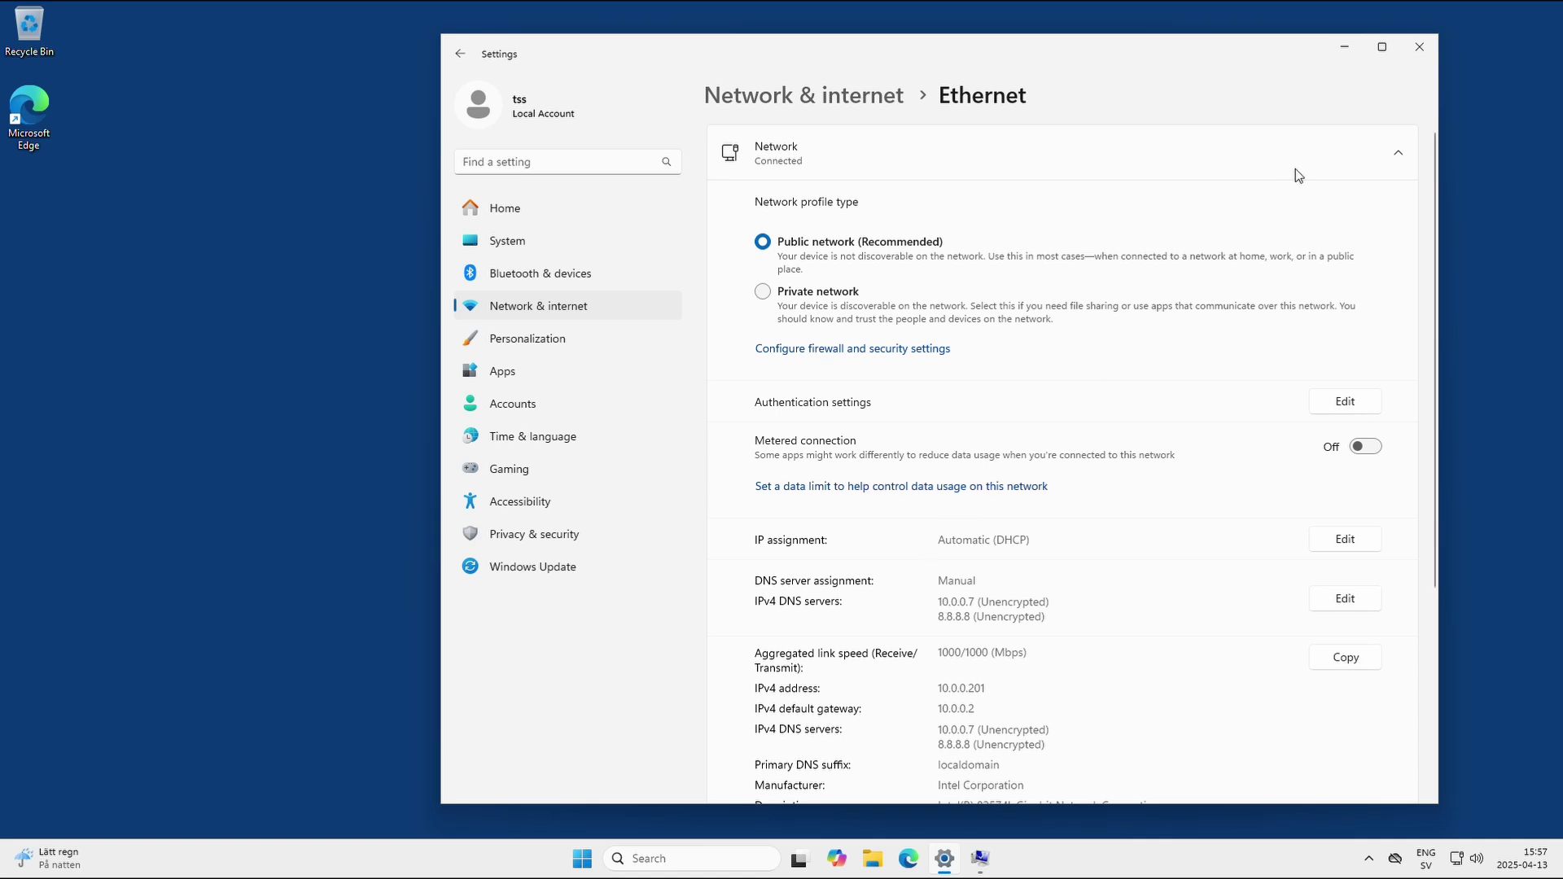
Close Settings, returning to the domain-change dialog with ad.lab still entered.
{"action": "left_click", "coordinate": [1420, 46]}
{"action": "left_click_drag", "start_coordinate": [831, 412], "coordinate": [740, 415]}
{"action": "left_click", "coordinate": [804, 415]}
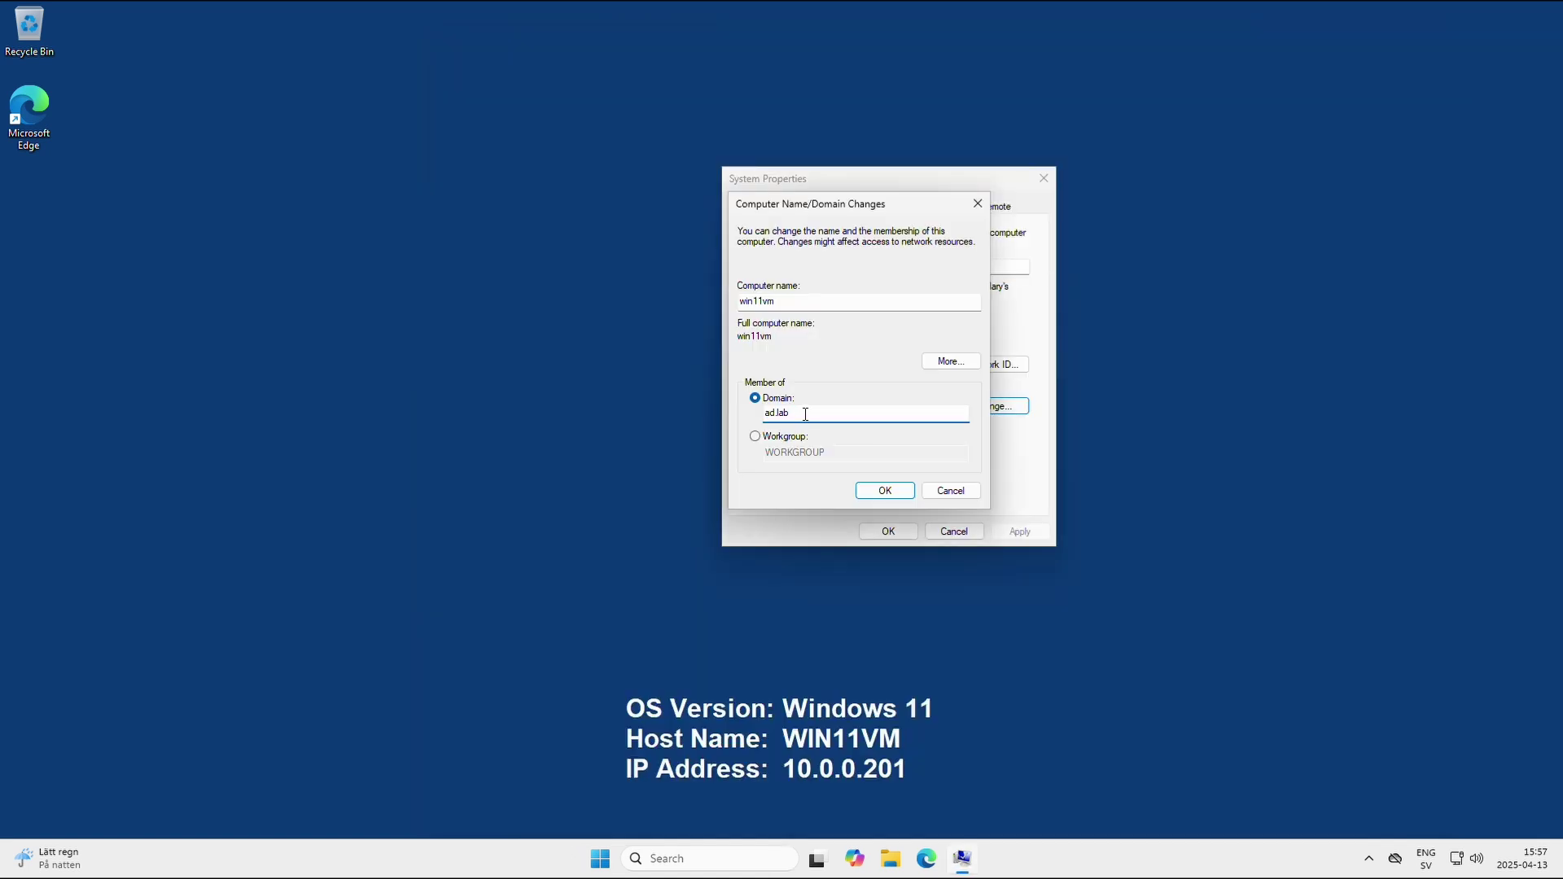
Join ad.lab by supplying a domain account's user name and password.
{"action": "left_click", "coordinate": [885, 492]}
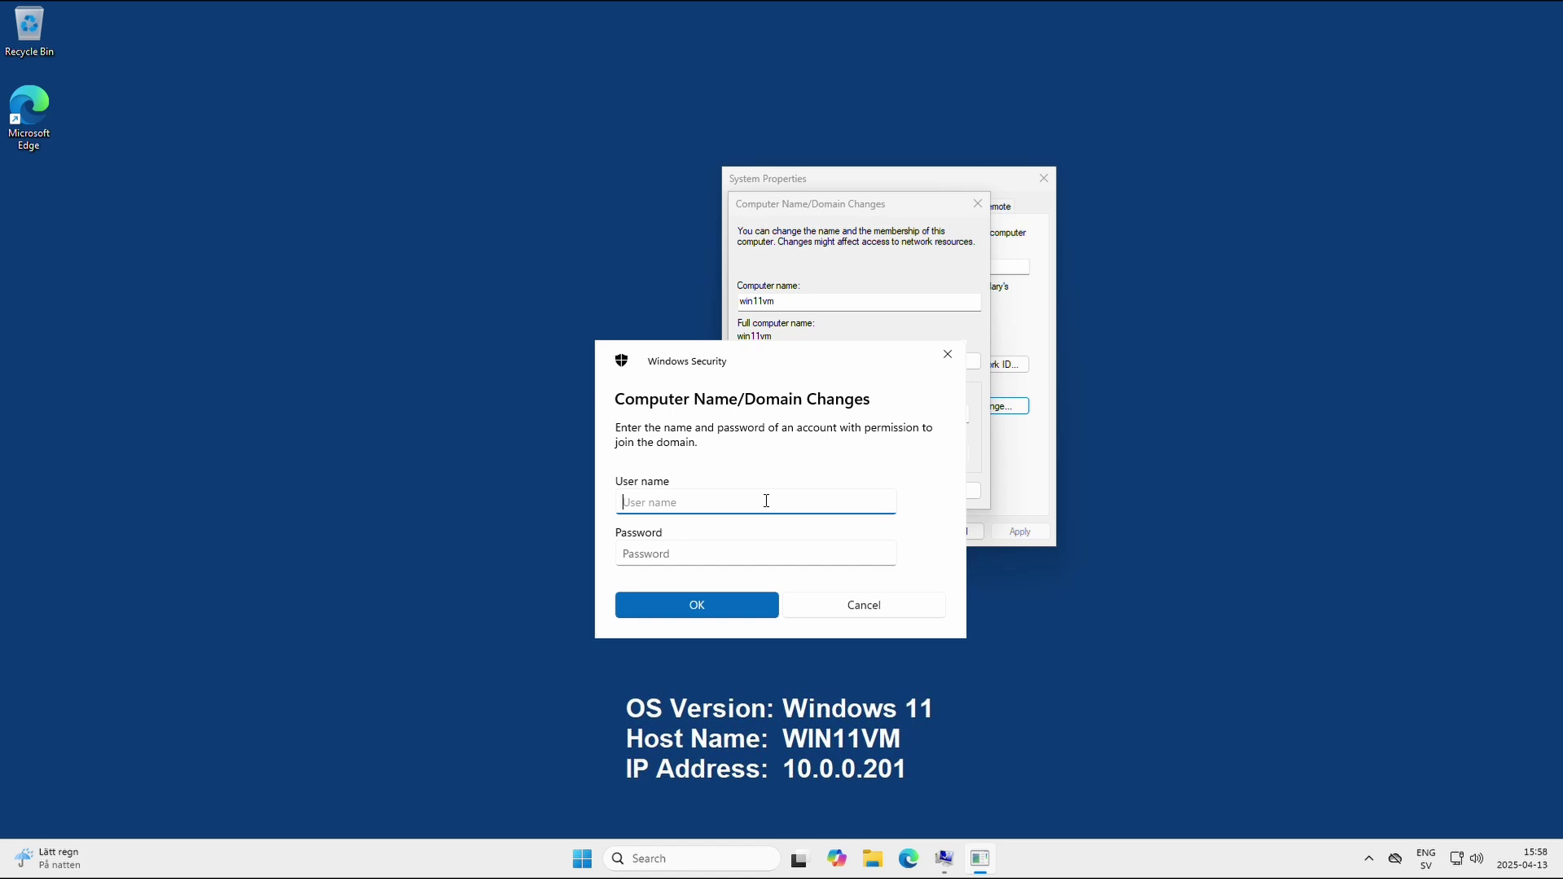
{"action": "type", "text": "tss"}
{"action": "key", "text": "Tab"}
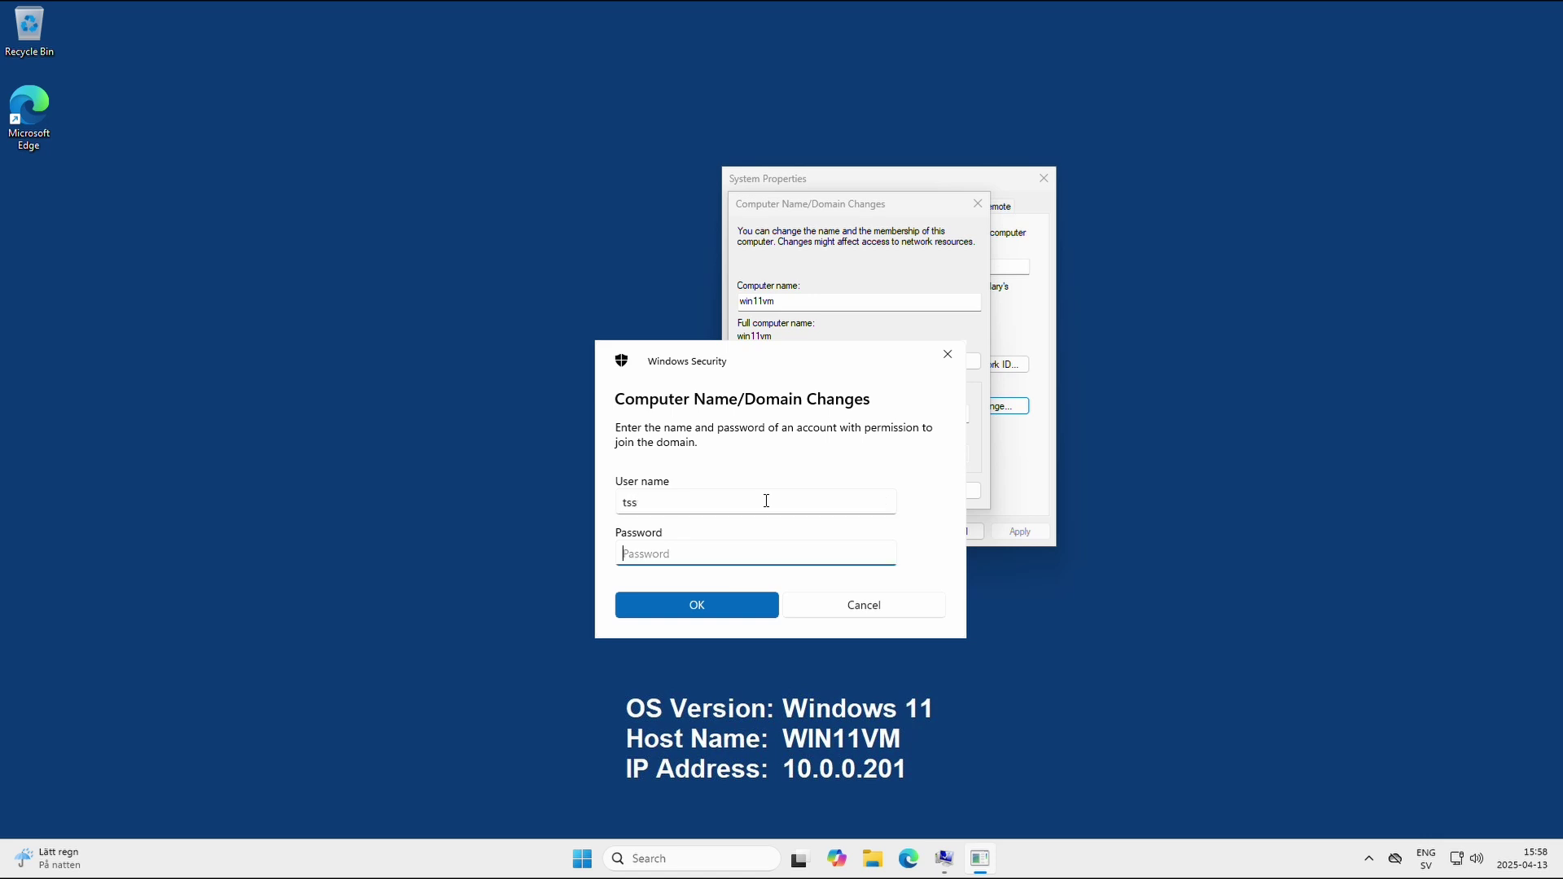
{"action": "type", "text": "************"}
{"action": "left_click", "coordinate": [698, 610]}
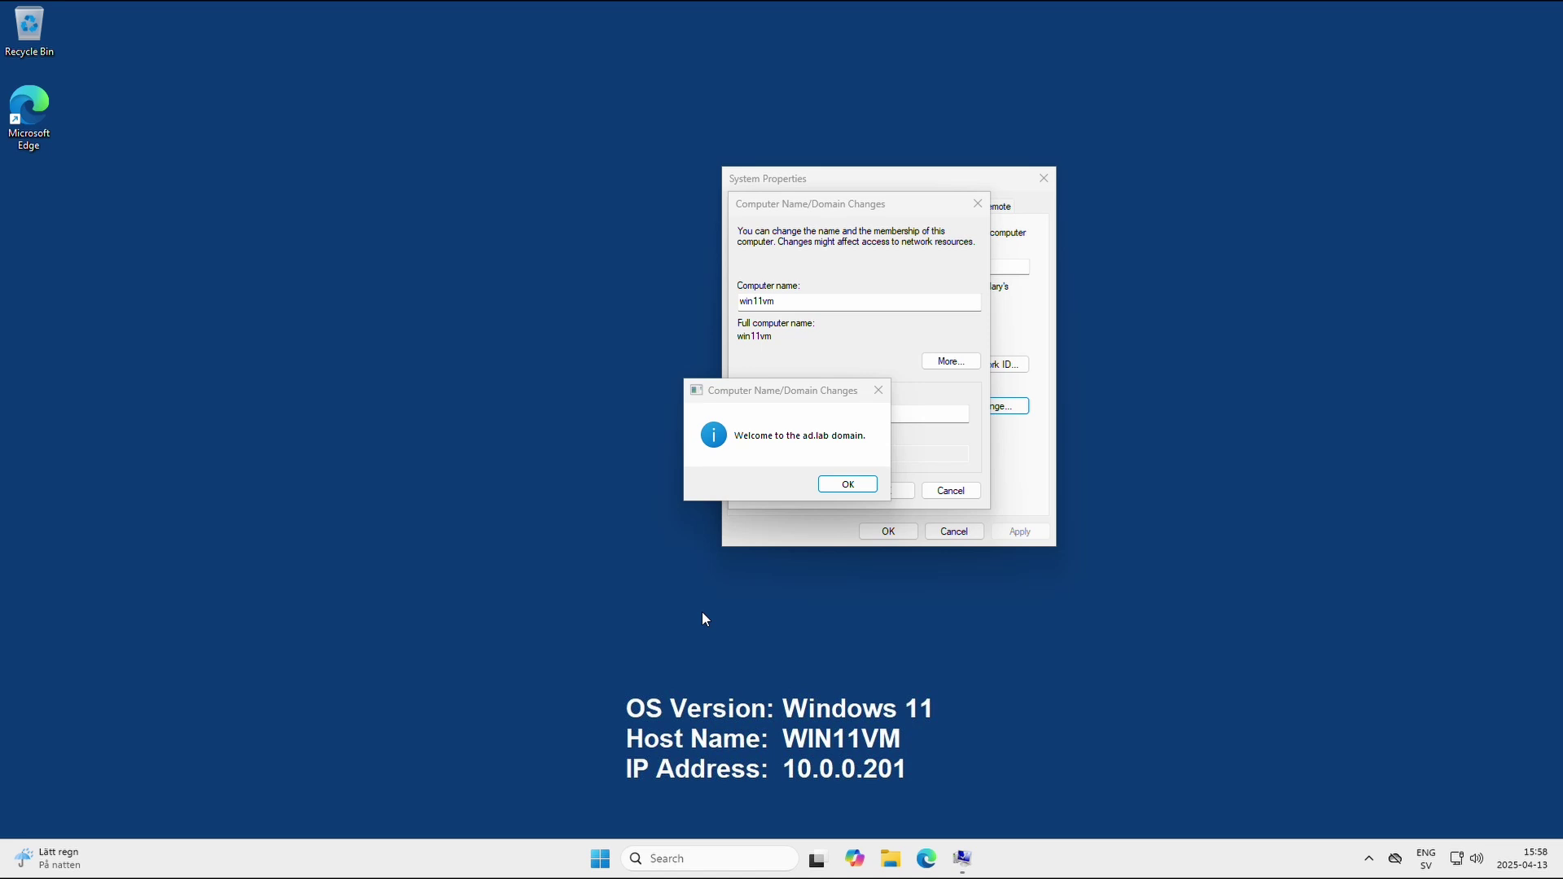
Acknowledge the welcome and restart notices, close System Properties, and restart now.
{"action": "left_click", "coordinate": [840, 486]}
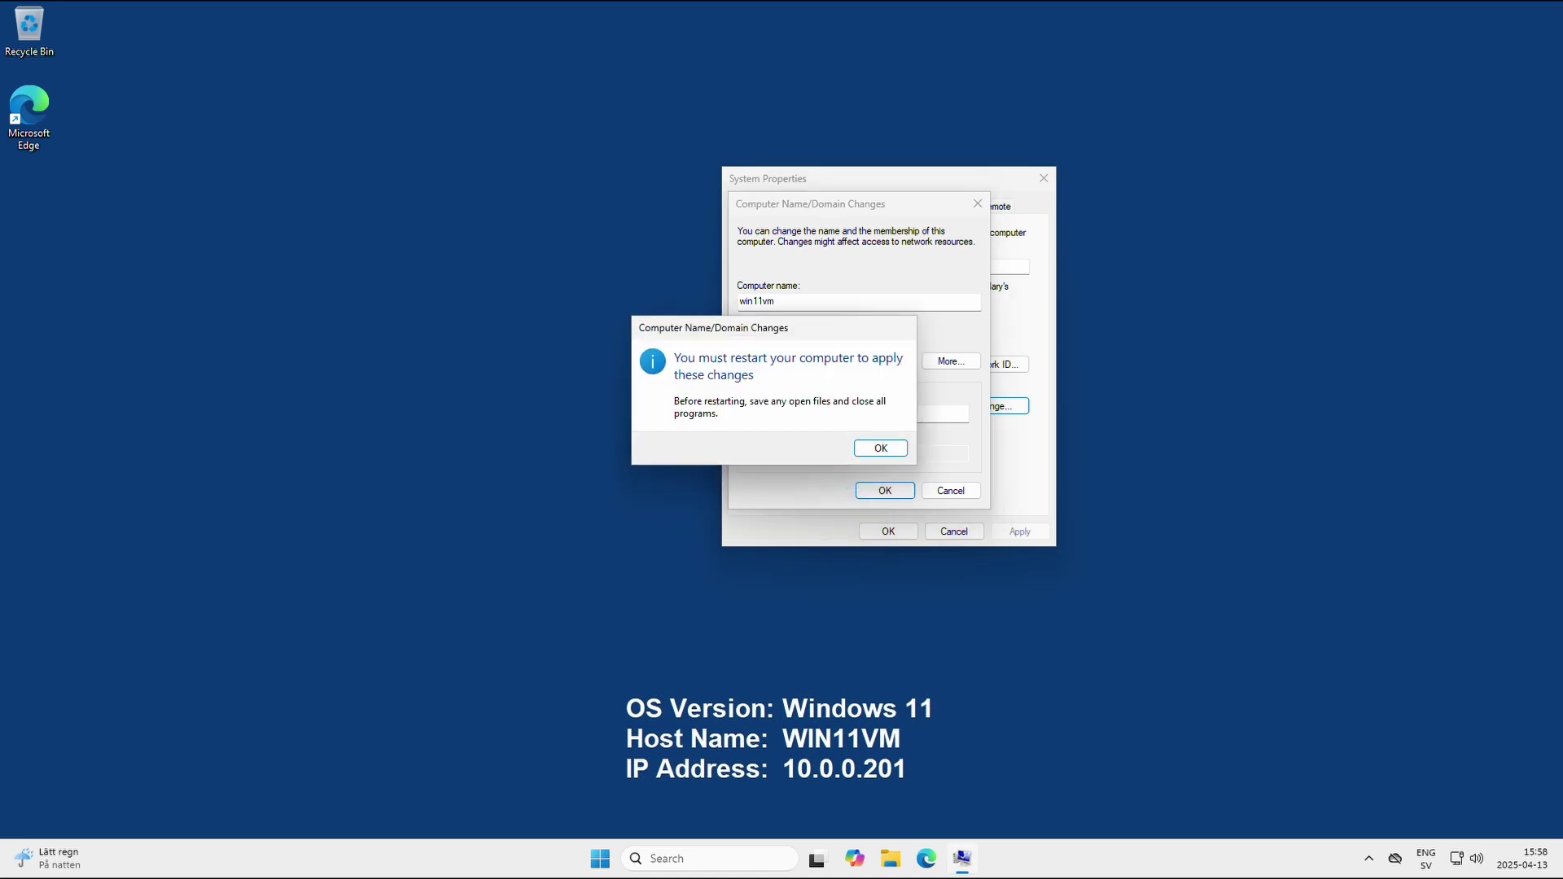
{"action": "left_click", "coordinate": [881, 448]}
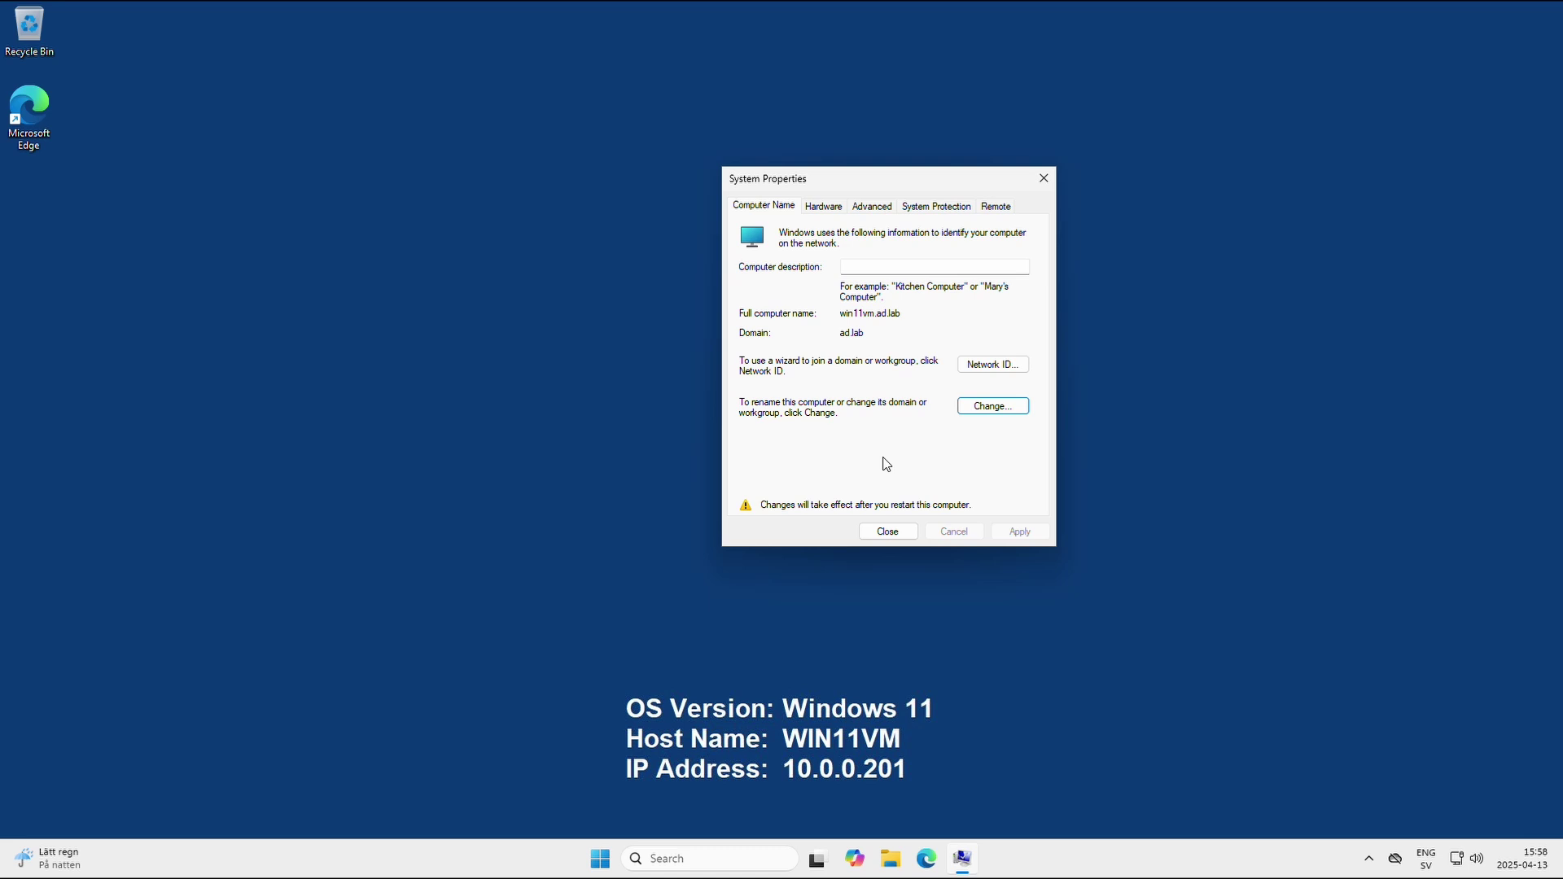
{"action": "left_click", "coordinate": [887, 532]}
{"action": "left_click", "coordinate": [779, 444]}
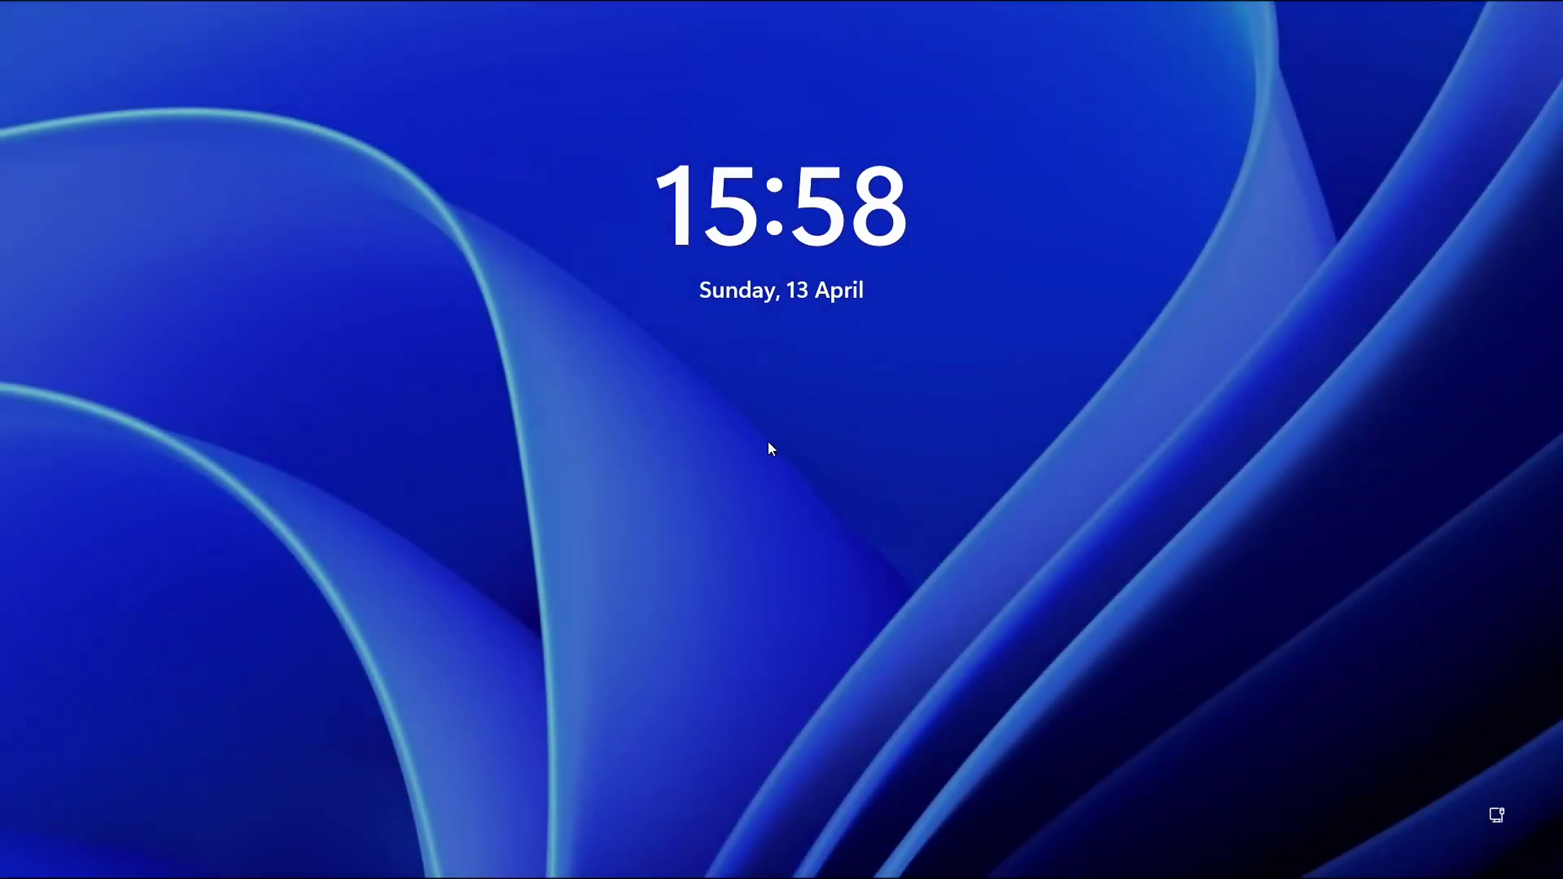
Sign in as Other user with the new domain account's logon name and password.
{"action": "left_click", "coordinate": [769, 443]}
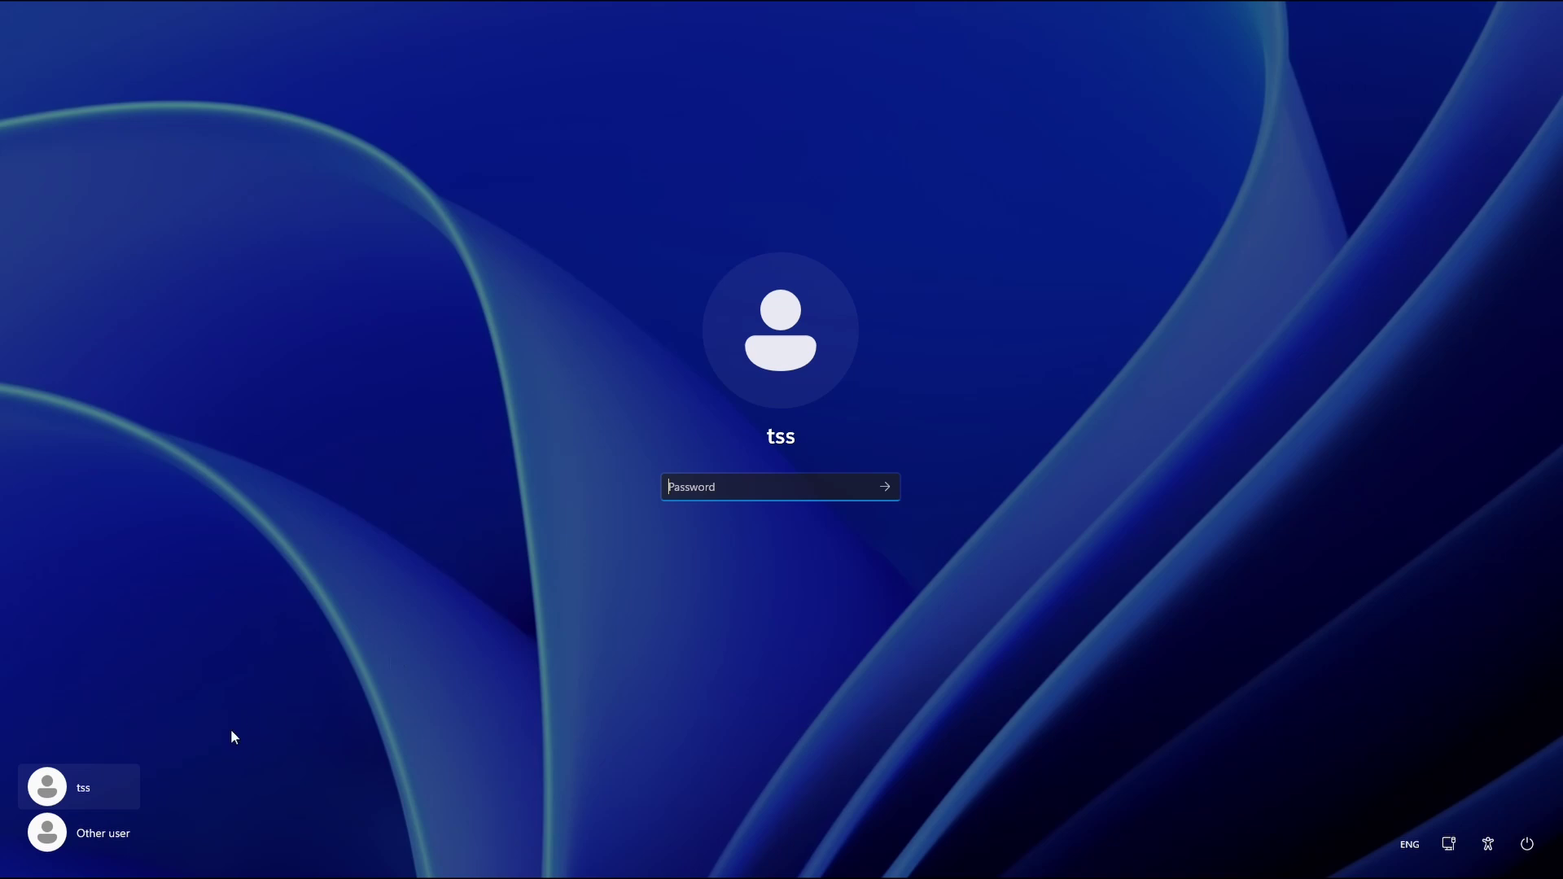
{"action": "left_click", "coordinate": [105, 834]}
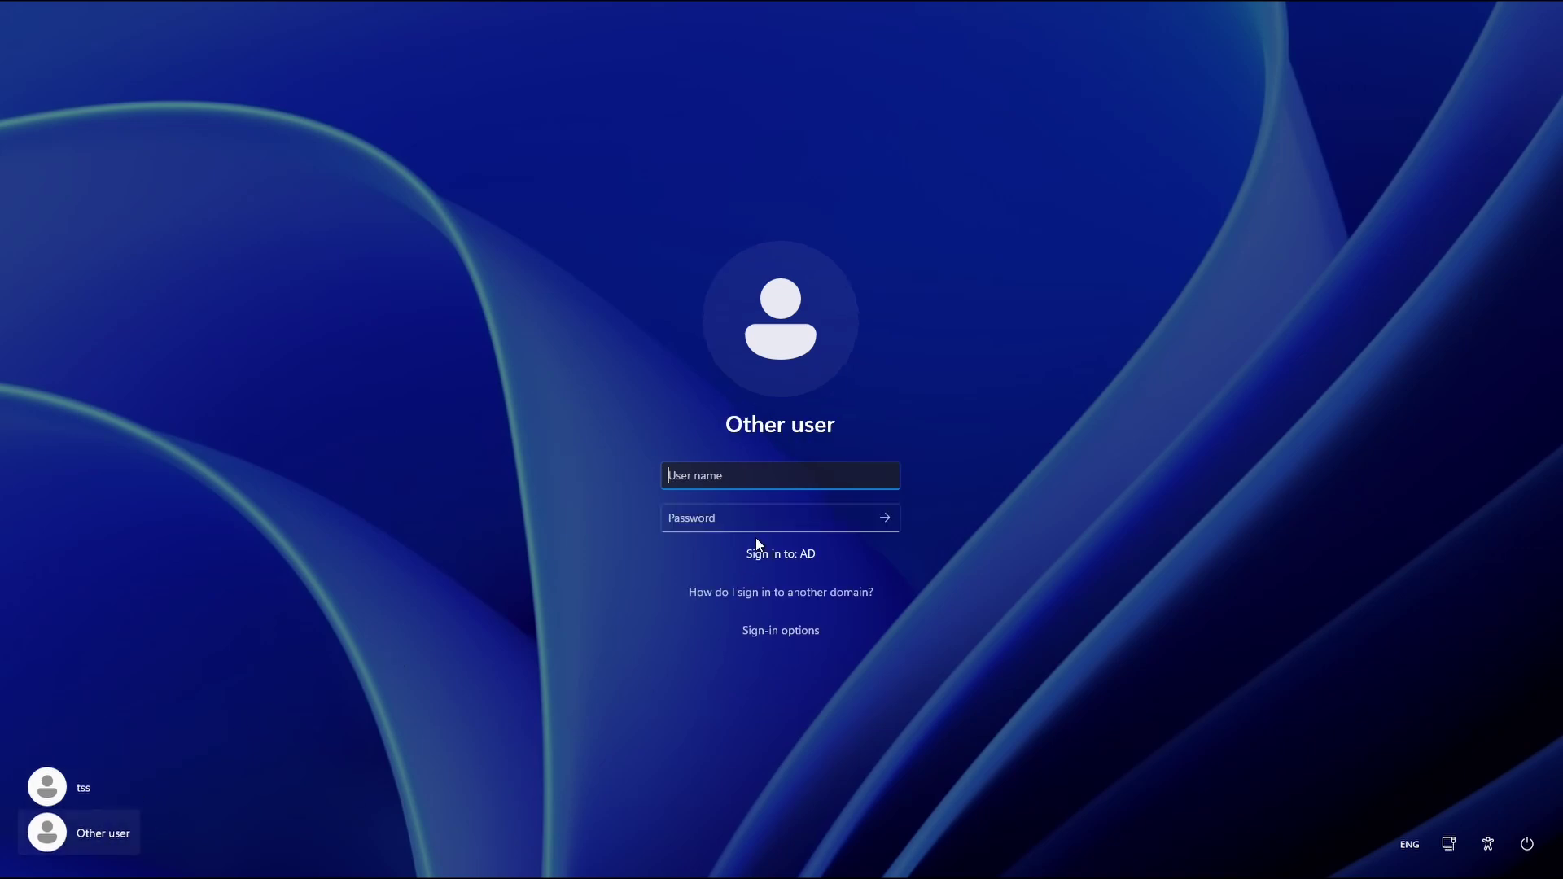
{"action": "key", "text": "Tab"}
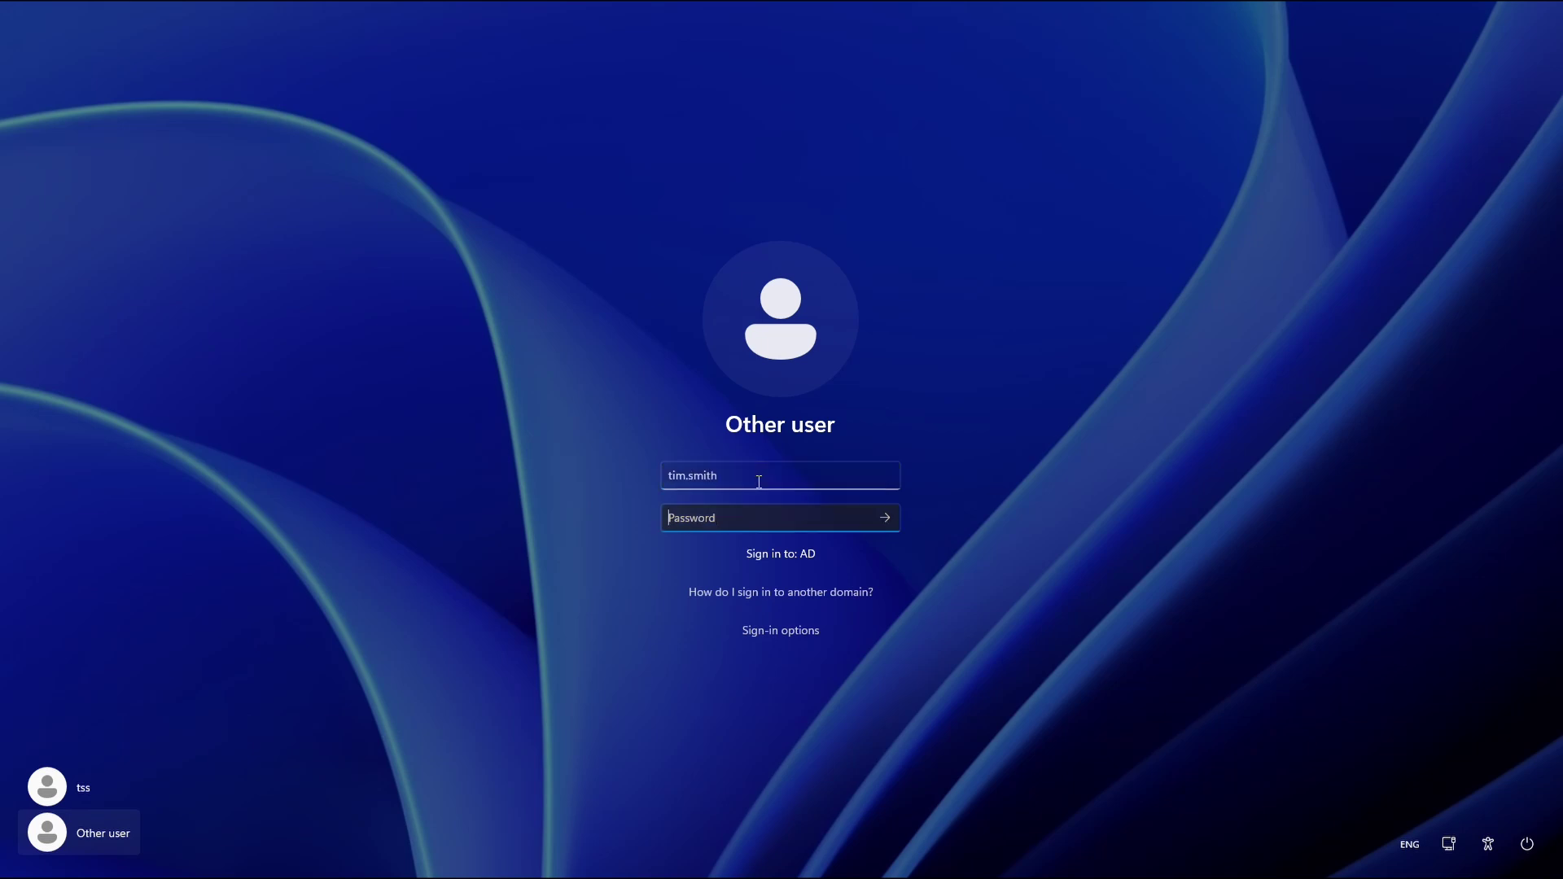
{"action": "type", "text": "**********"}
{"action": "key", "text": "Return"}
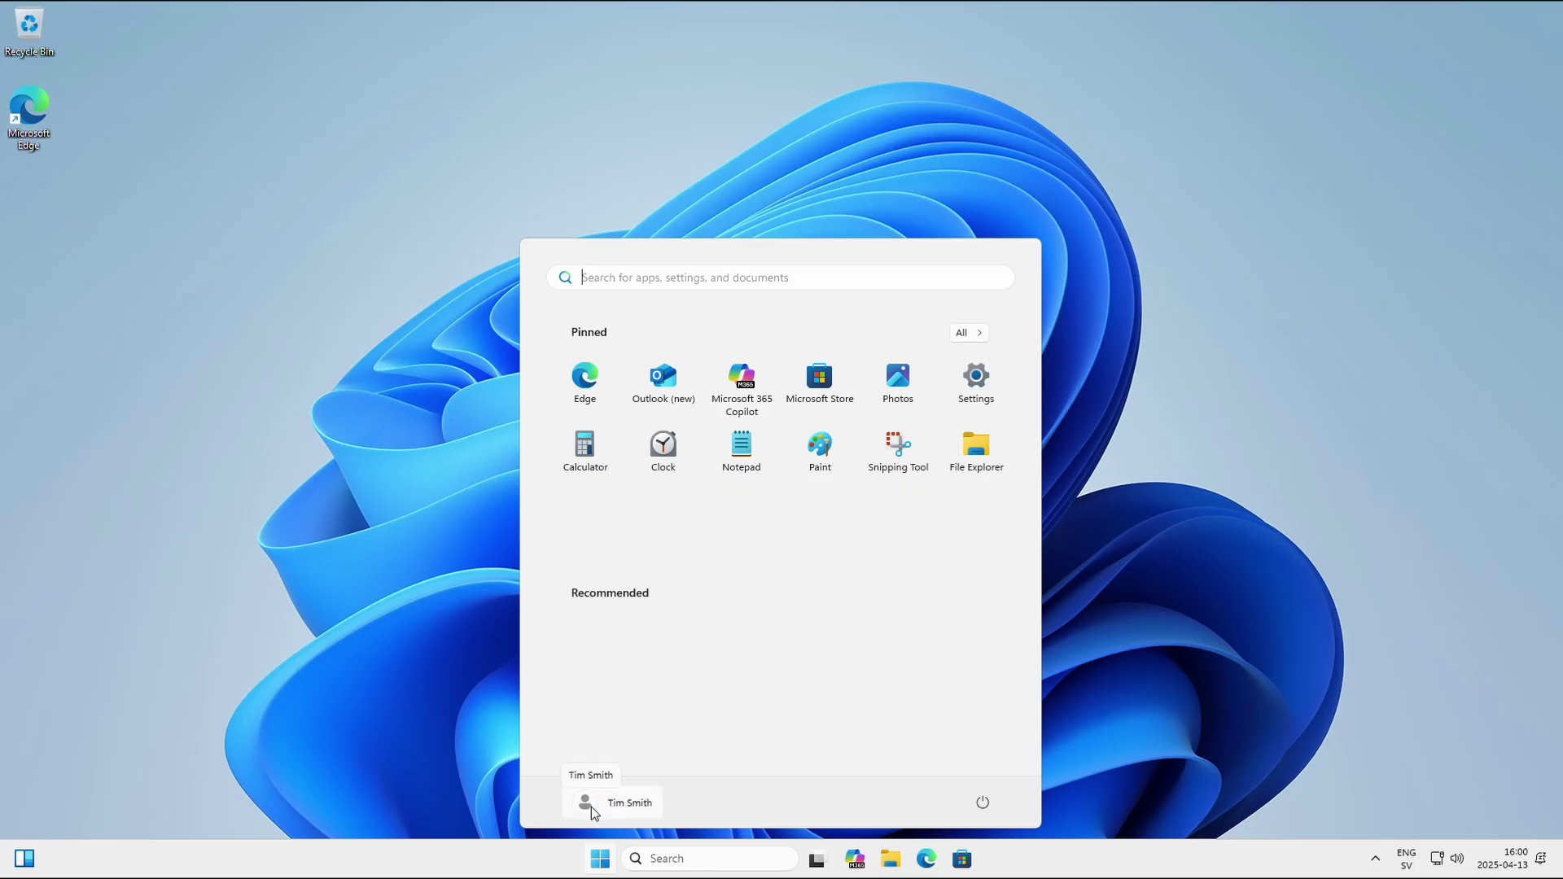
Launch Command Prompt by searching Start for cmd.
{"action": "left_click", "coordinate": [602, 861]}
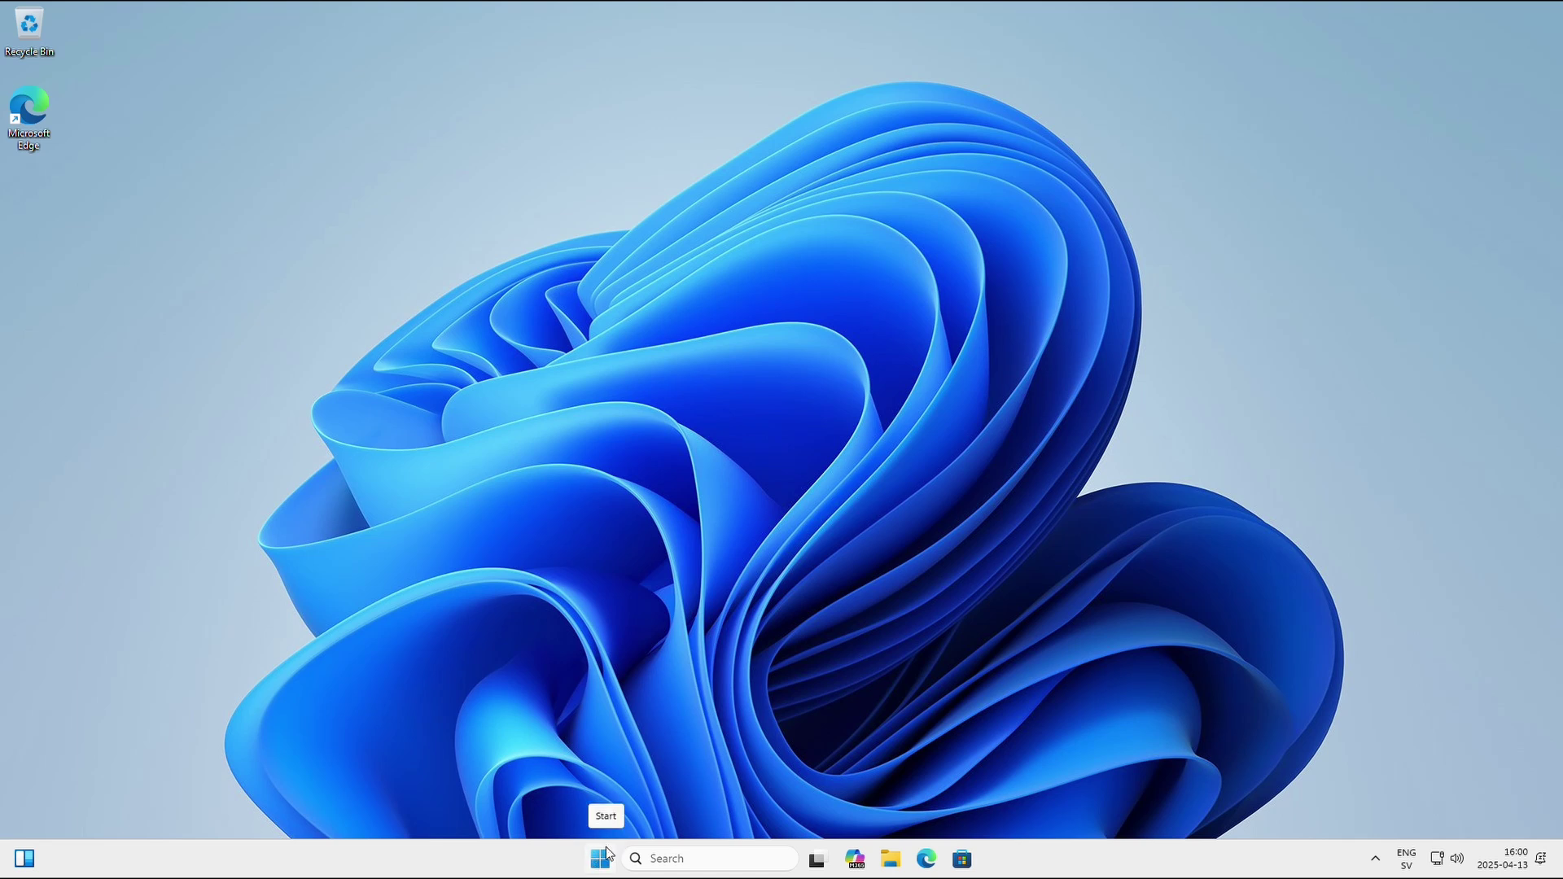
{"action": "left_click", "coordinate": [603, 866]}
{"action": "left_click", "coordinate": [602, 868]}
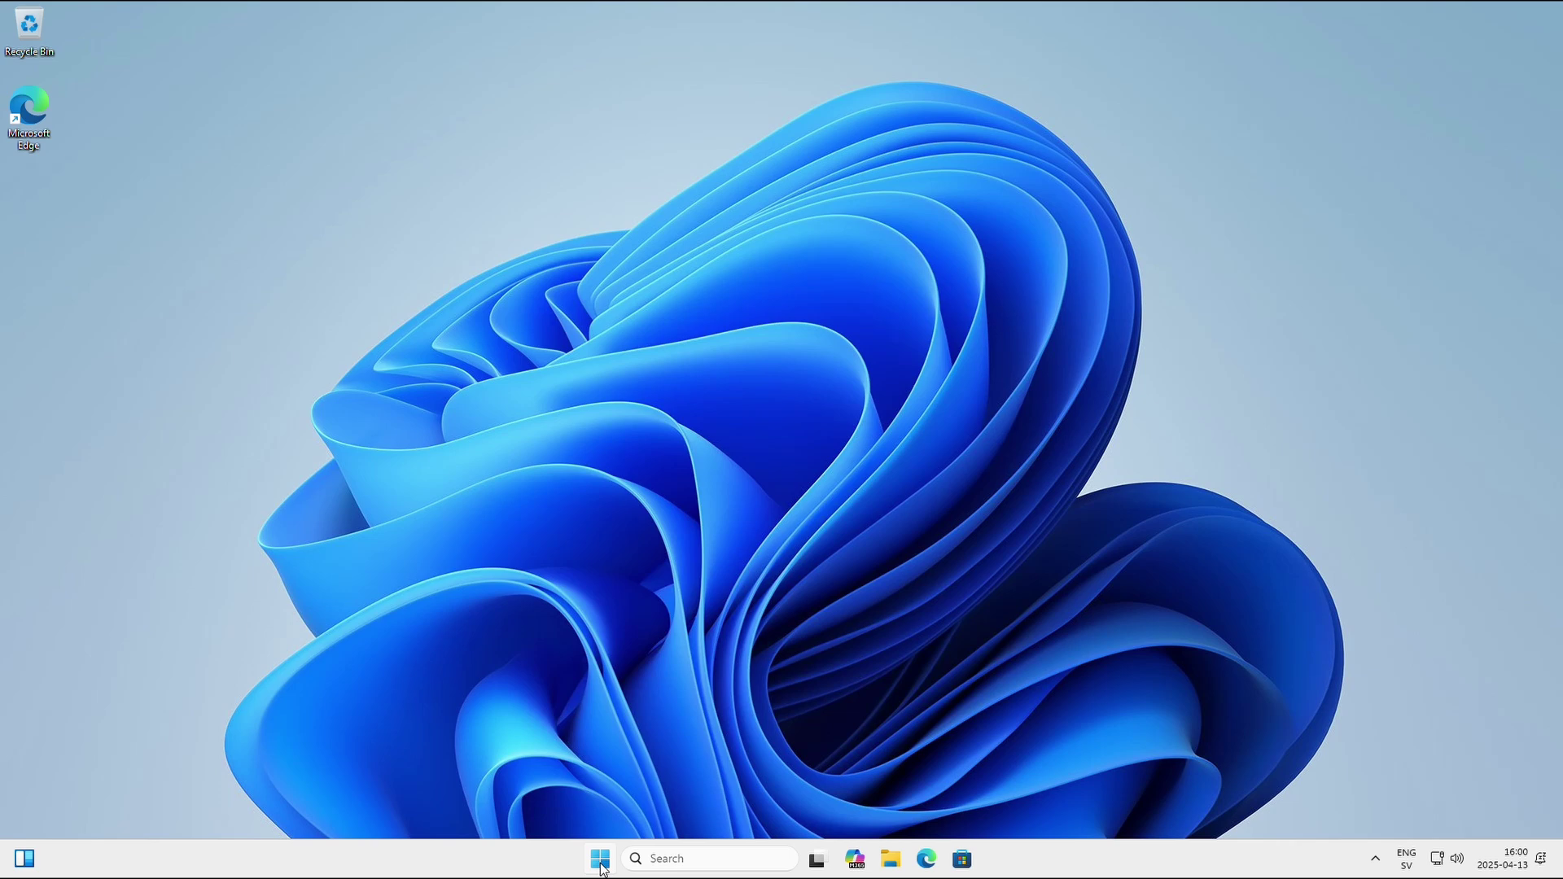
{"action": "left_click", "coordinate": [602, 868]}
{"action": "type", "text": "cmd"}
{"action": "key", "text": "Return"}
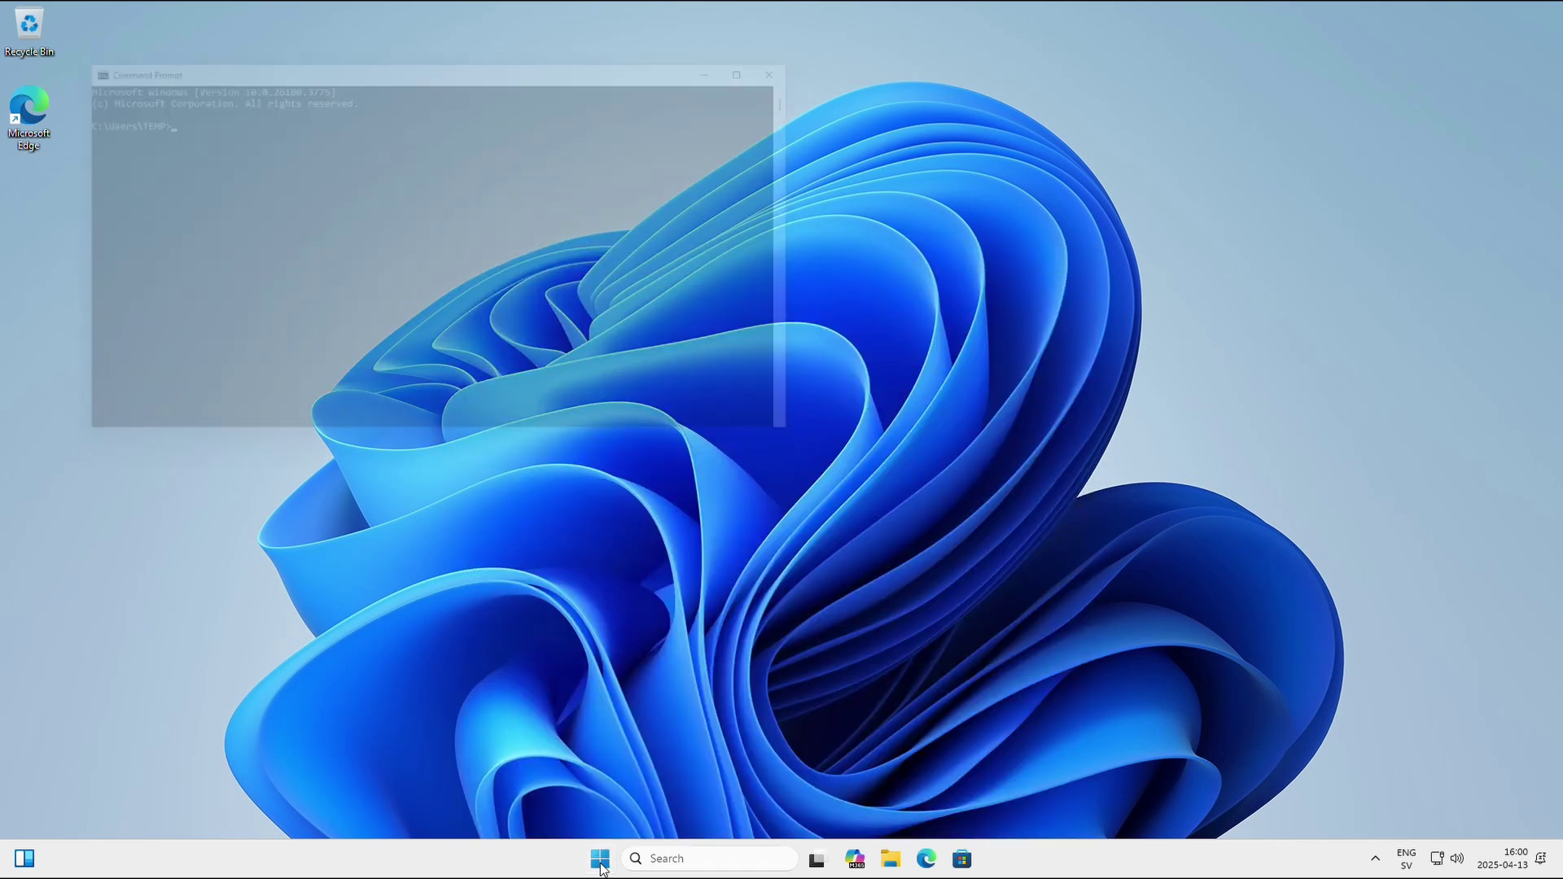
{"action": "left_click_drag", "start_coordinate": [451, 52], "coordinate": [747, 129]}
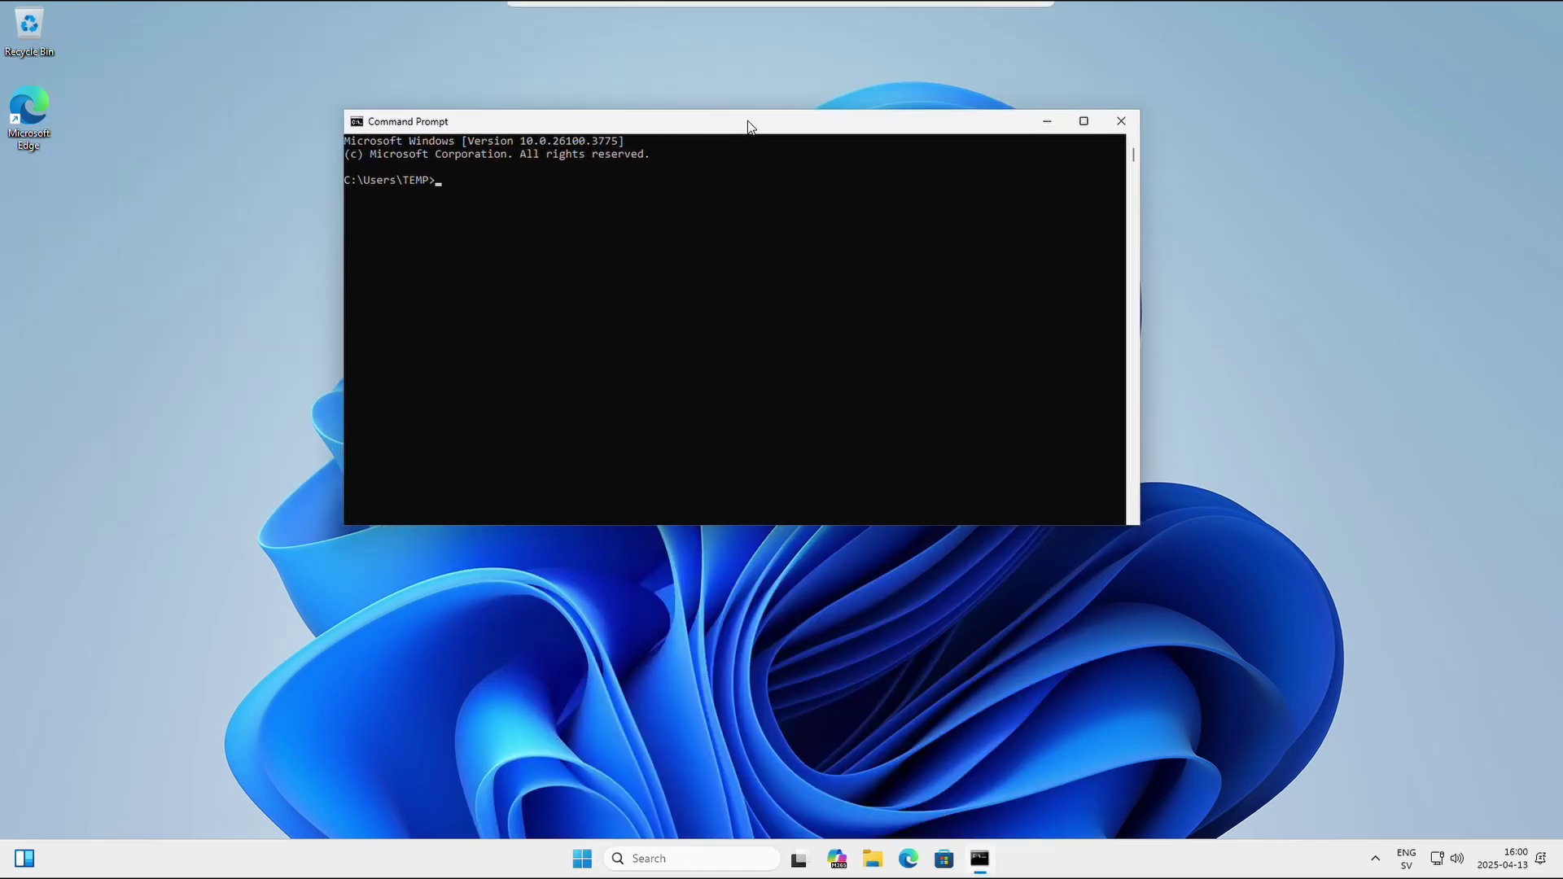
Run whoami and check the output shows the ad domain user.
{"action": "type", "text": "whoam"}
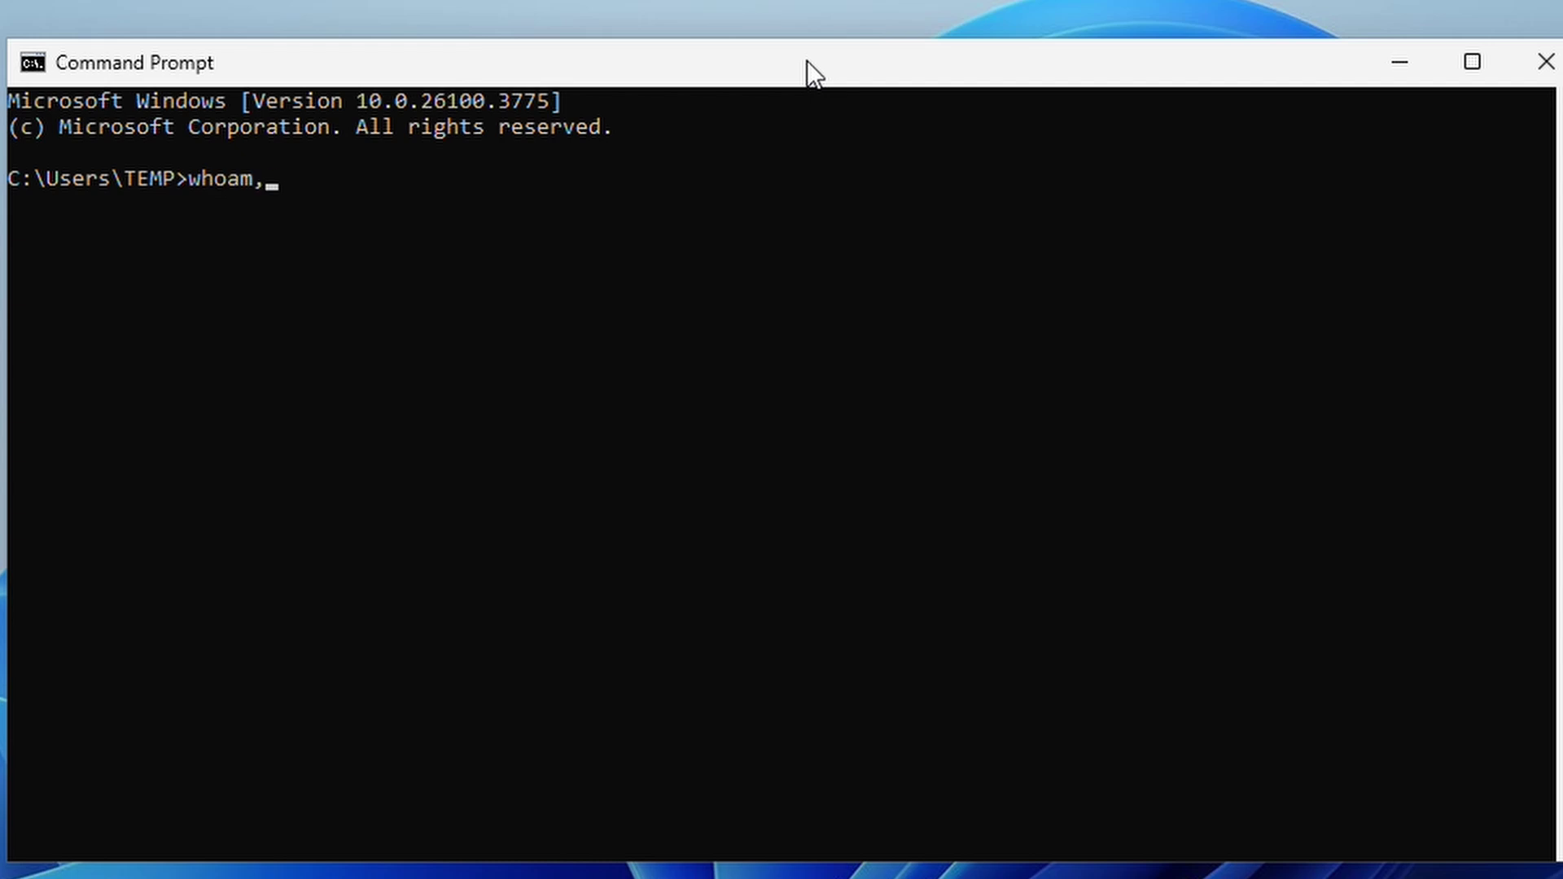
{"action": "type", "text": "i"}
{"action": "key", "text": "Return"}
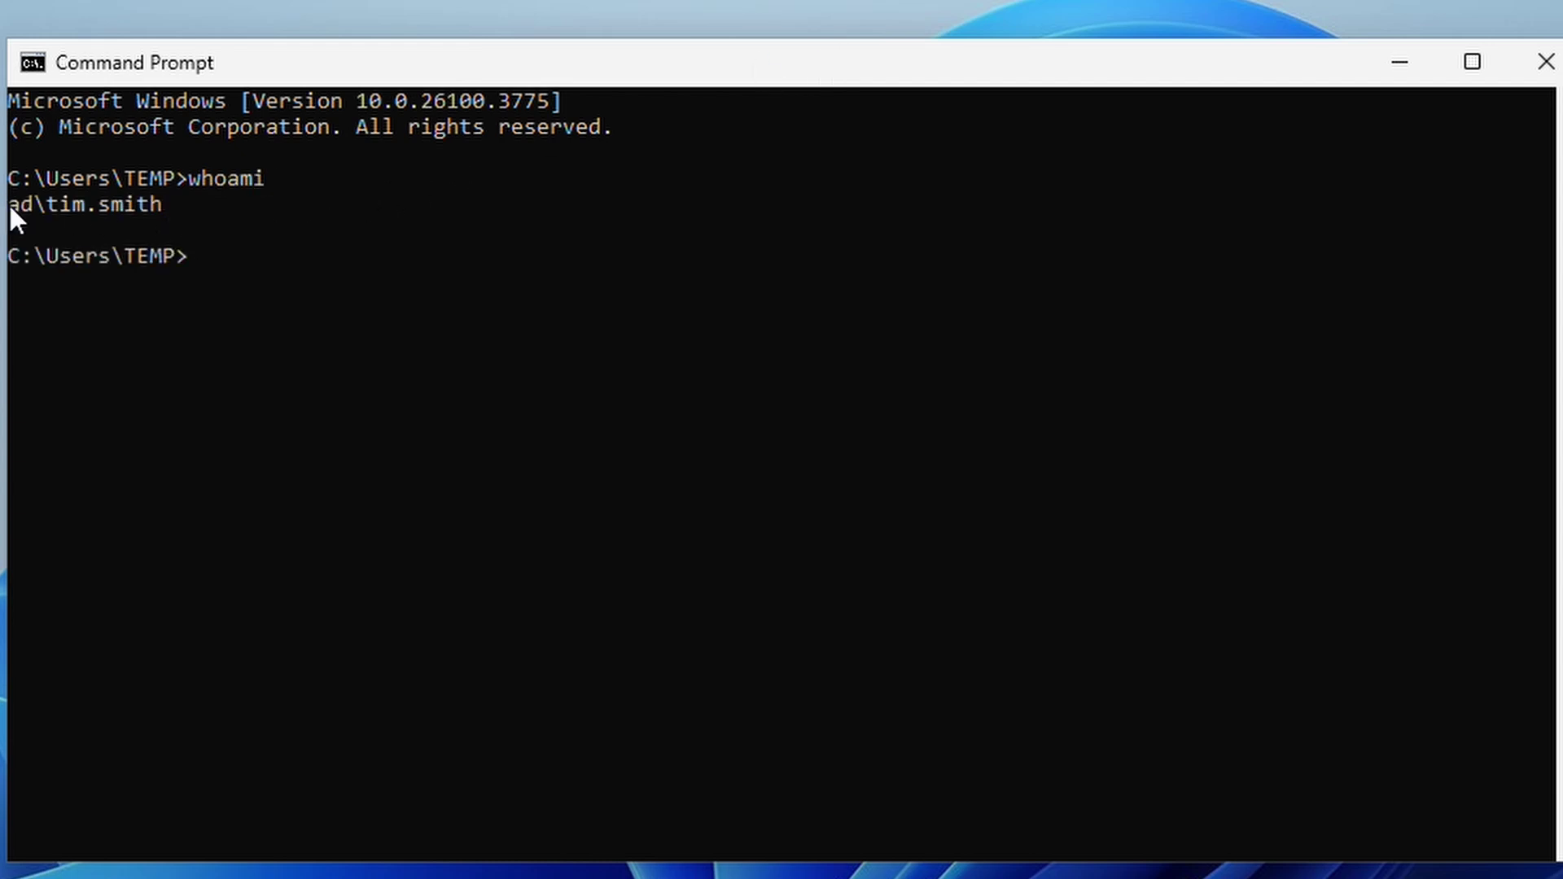
{"action": "left_click_drag", "start_coordinate": [9, 203], "coordinate": [154, 207]}
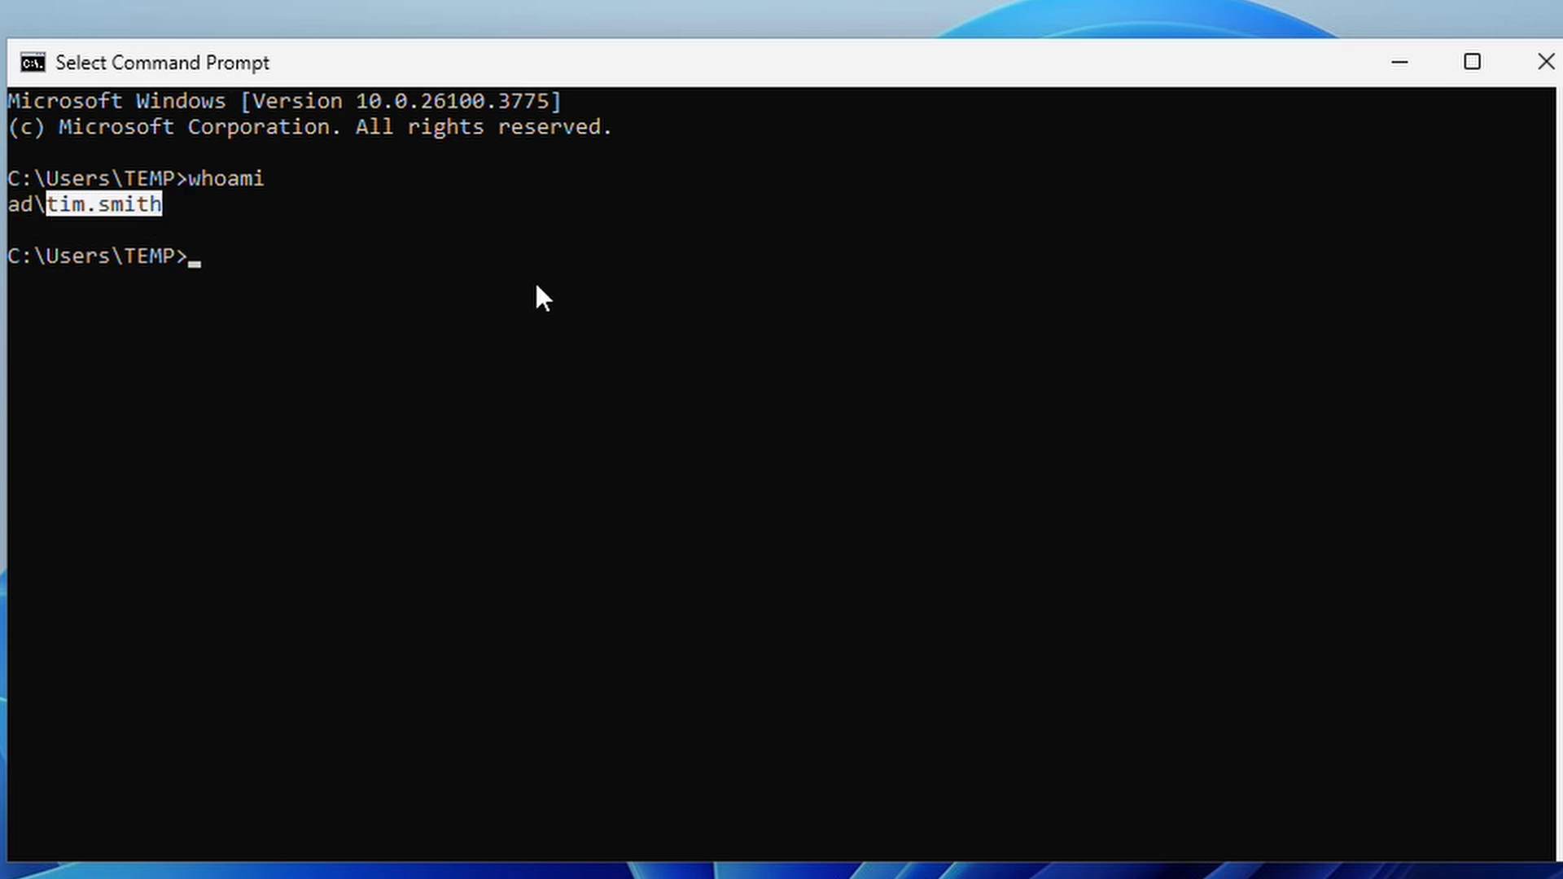
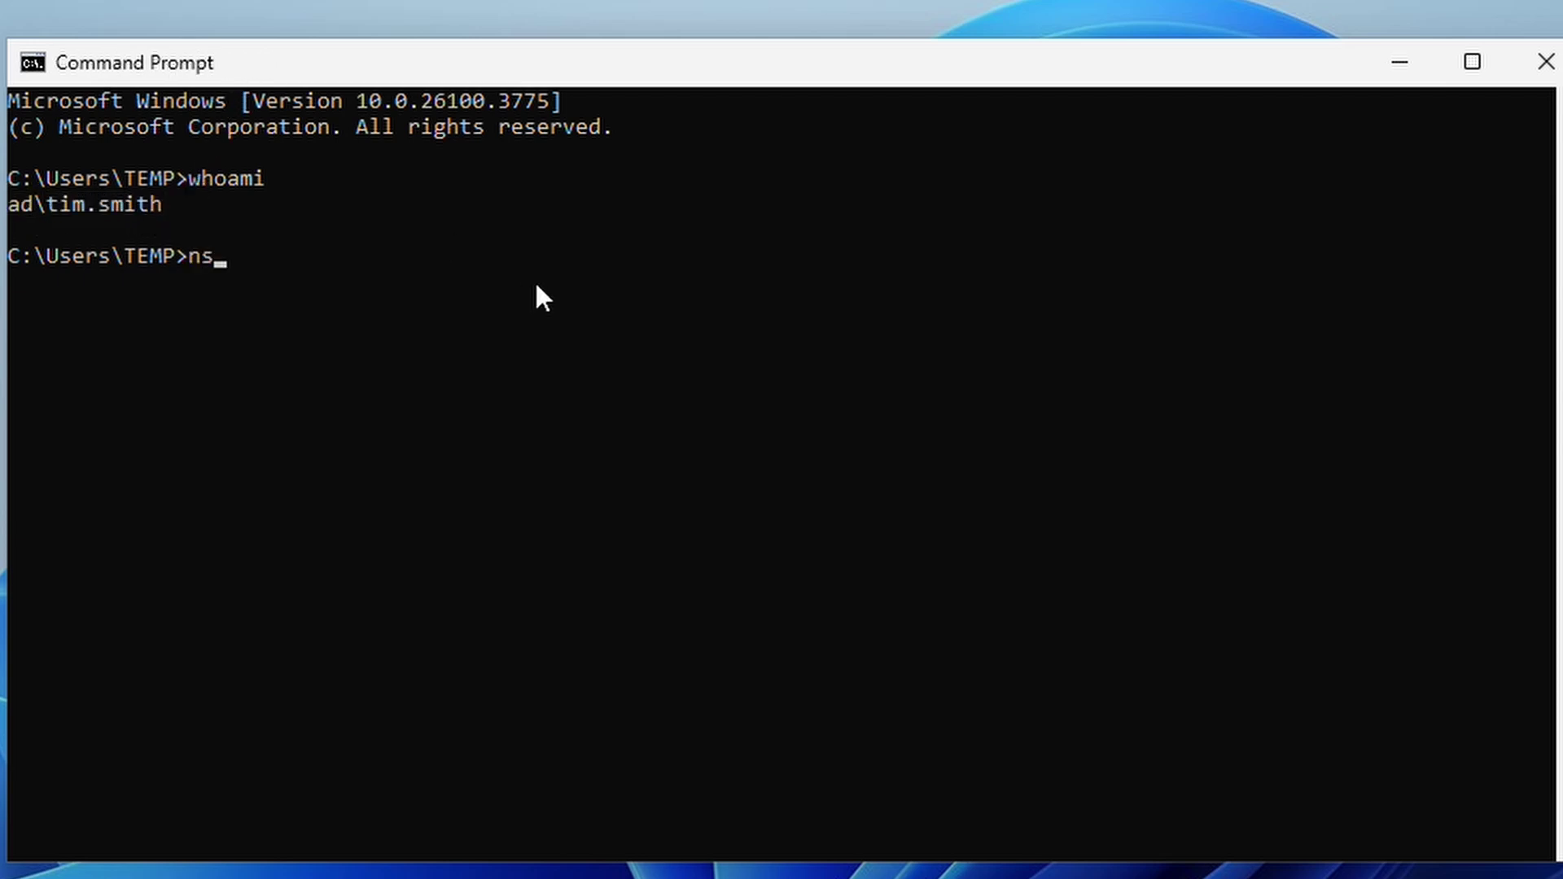
Run nslookup web1 and confirm it resolves to web1.ad.lab at 10.0.0.11.
{"action": "type", "text": "nslookup web1"}
{"action": "key", "text": "Return"}
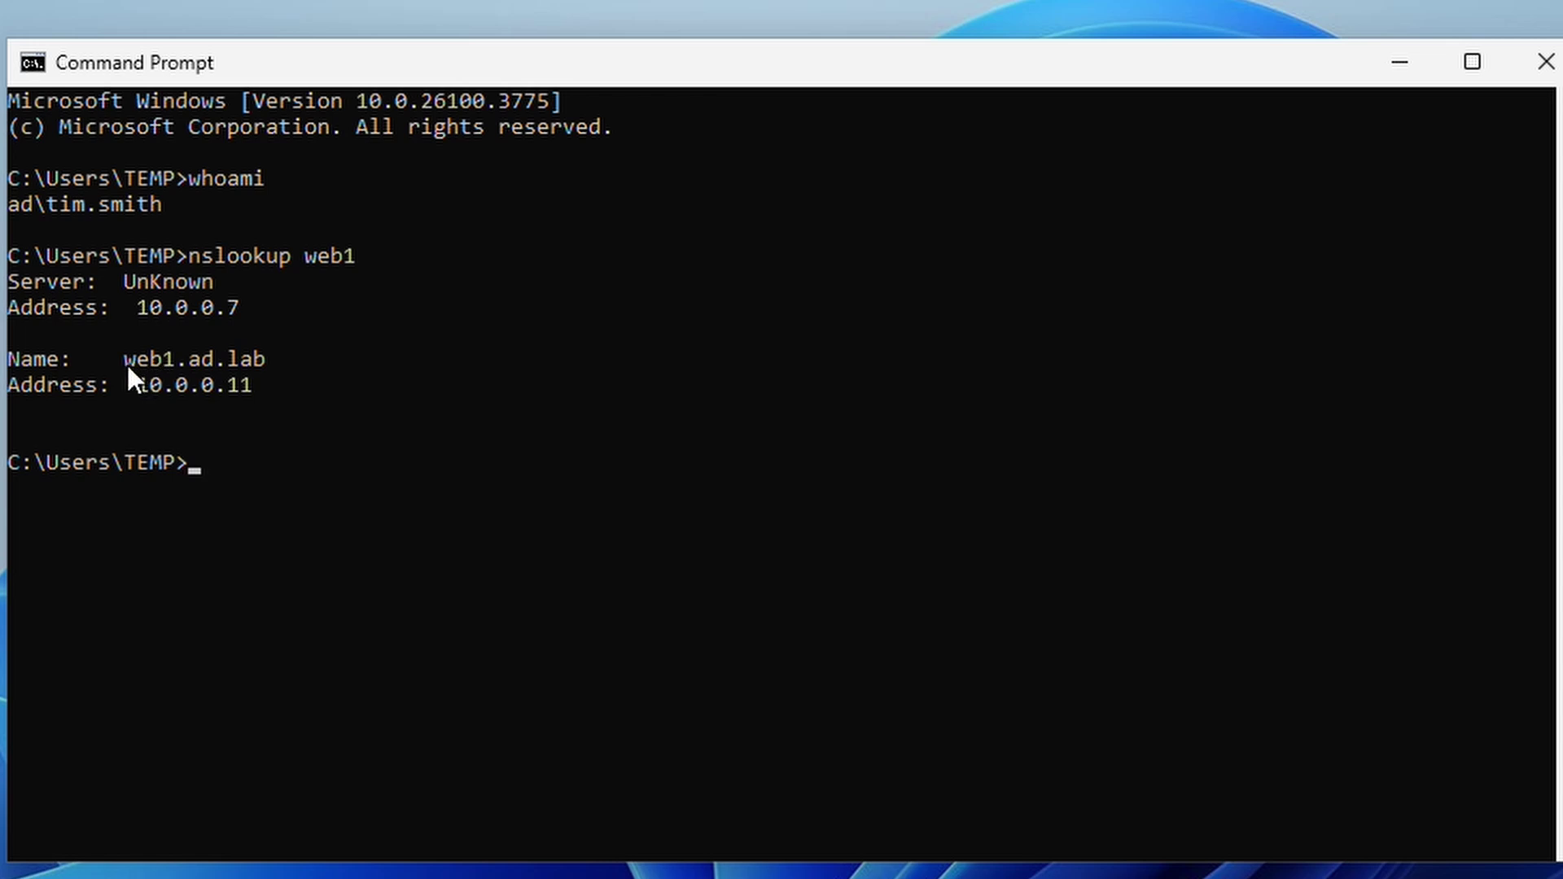
{"action": "left_click_drag", "start_coordinate": [127, 362], "coordinate": [167, 358]}
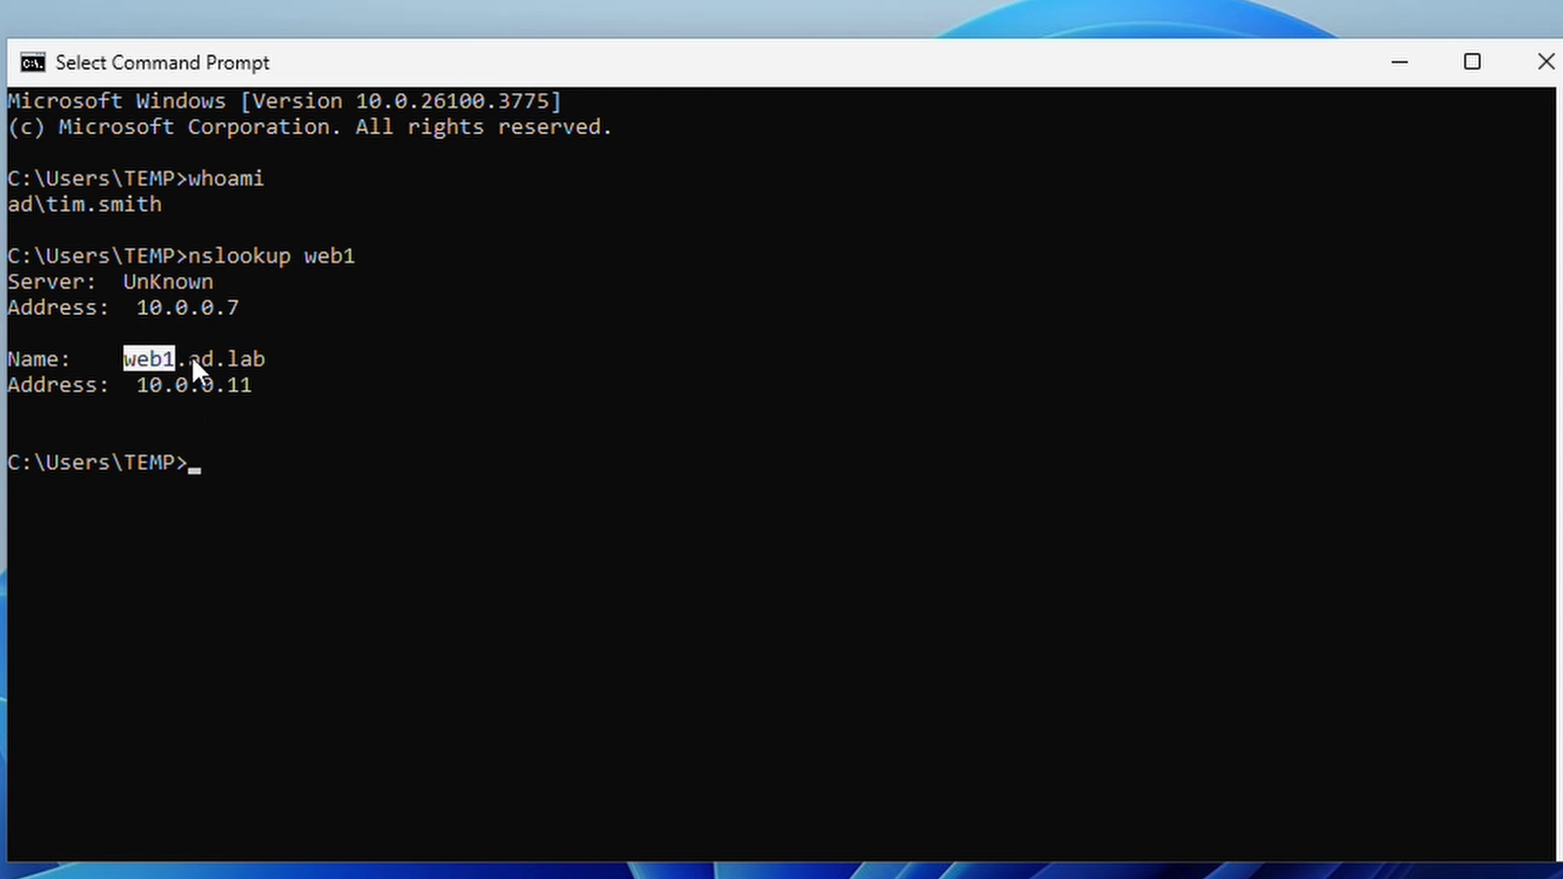
{"action": "left_click_drag", "start_coordinate": [191, 358], "coordinate": [244, 362]}
{"action": "left_click_drag", "start_coordinate": [149, 378], "coordinate": [248, 384]}
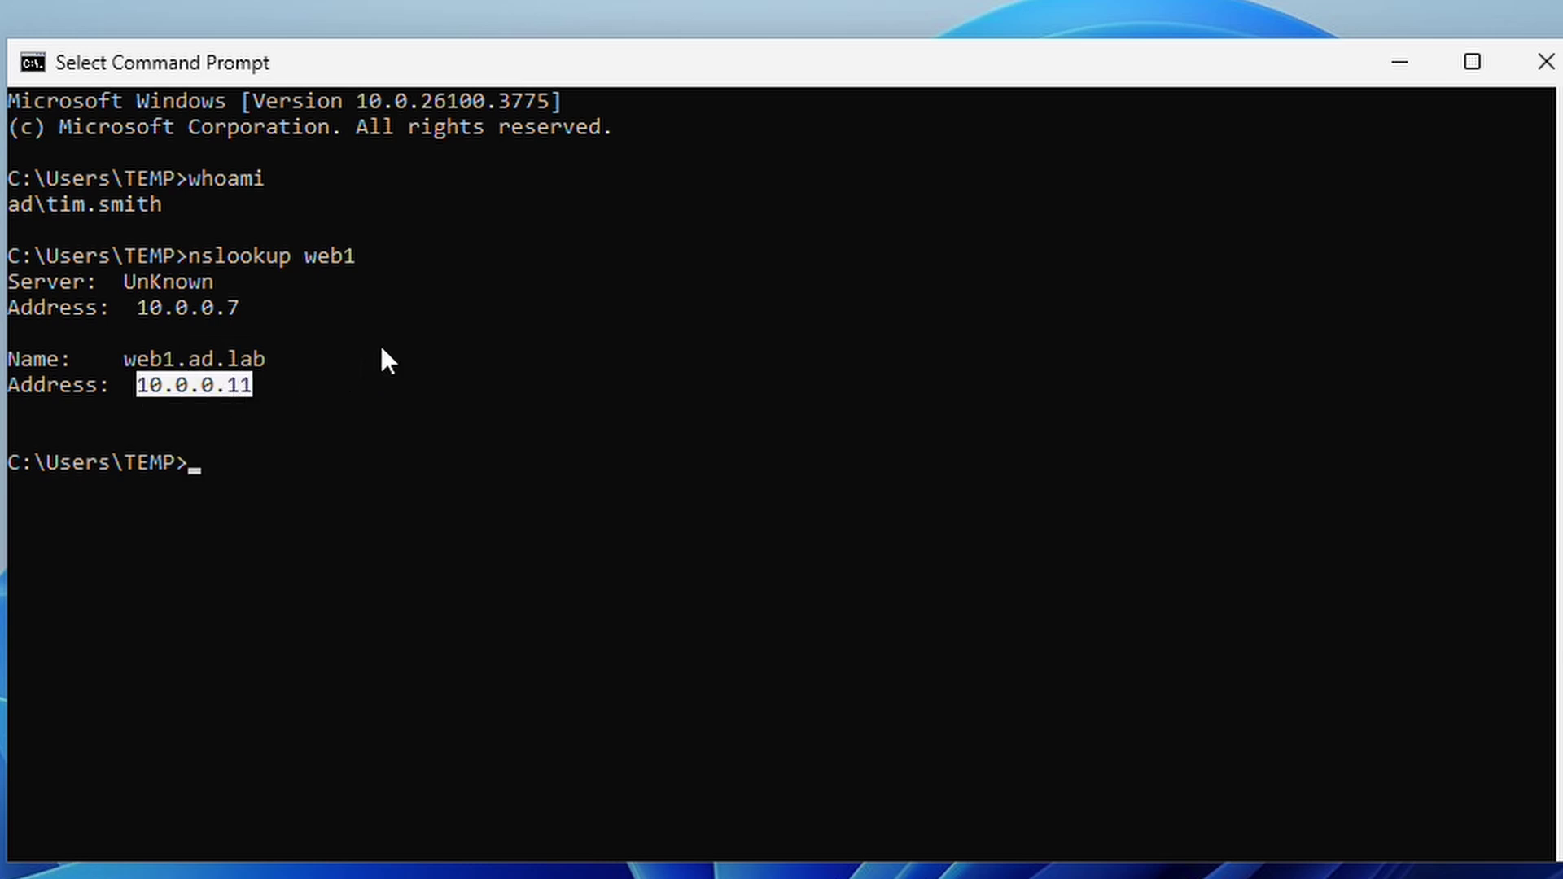
Edit the recalled lookup to query disney.com and run it.
{"action": "key", "text": "Up"}
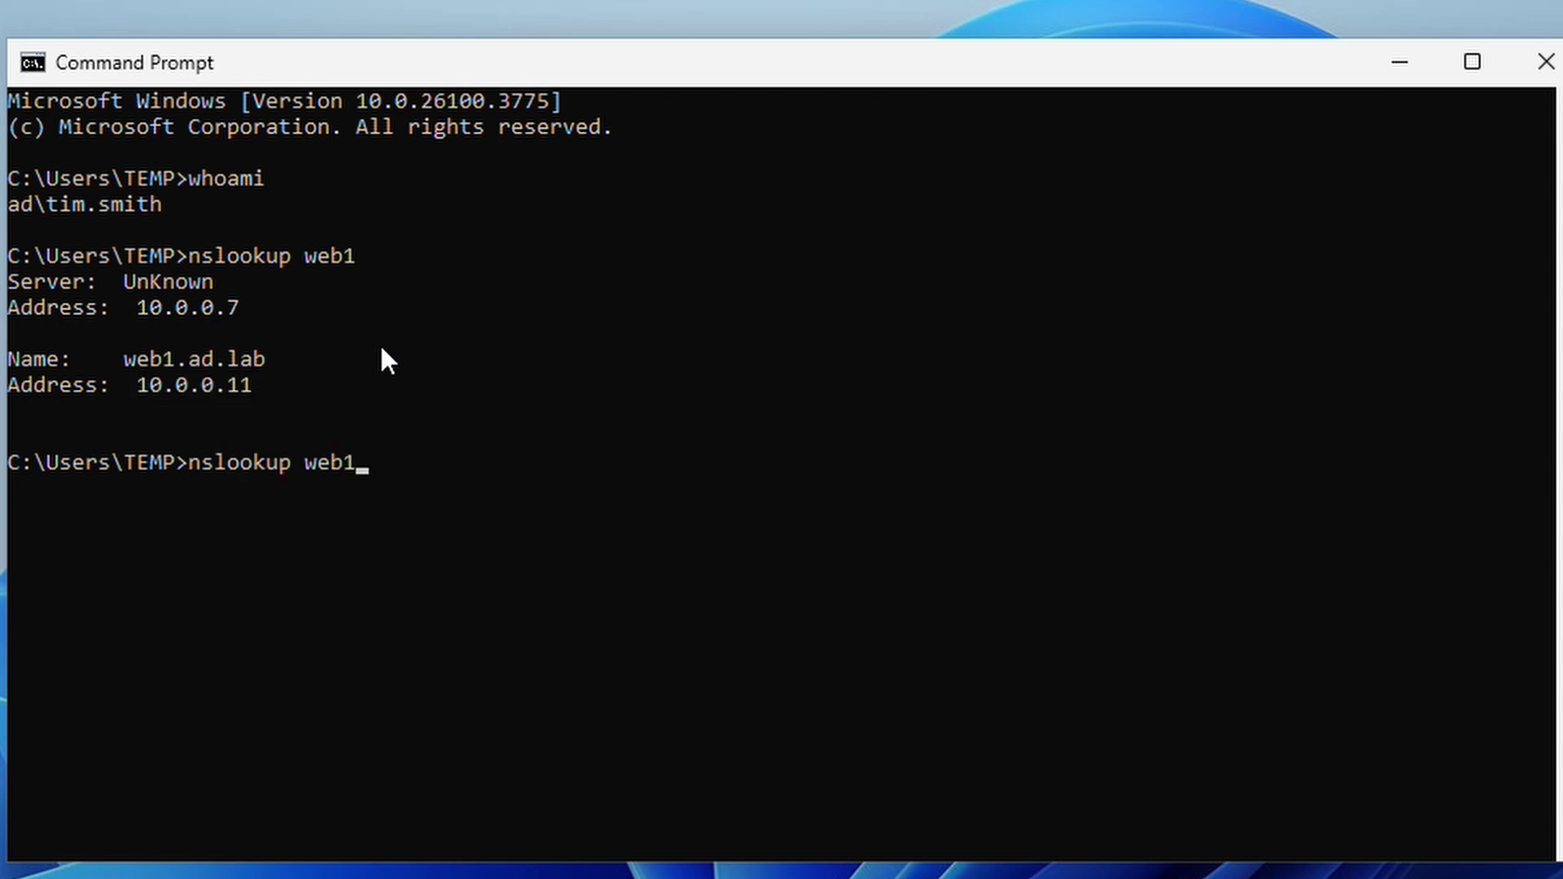
{"action": "key", "text": "BackSpace"}
{"action": "key", "text": "BackSpace"}
{"action": "key", "text": "BackSpace"}
{"action": "key", "text": "BackSpace"}
{"action": "type", "text": "disney.com"}
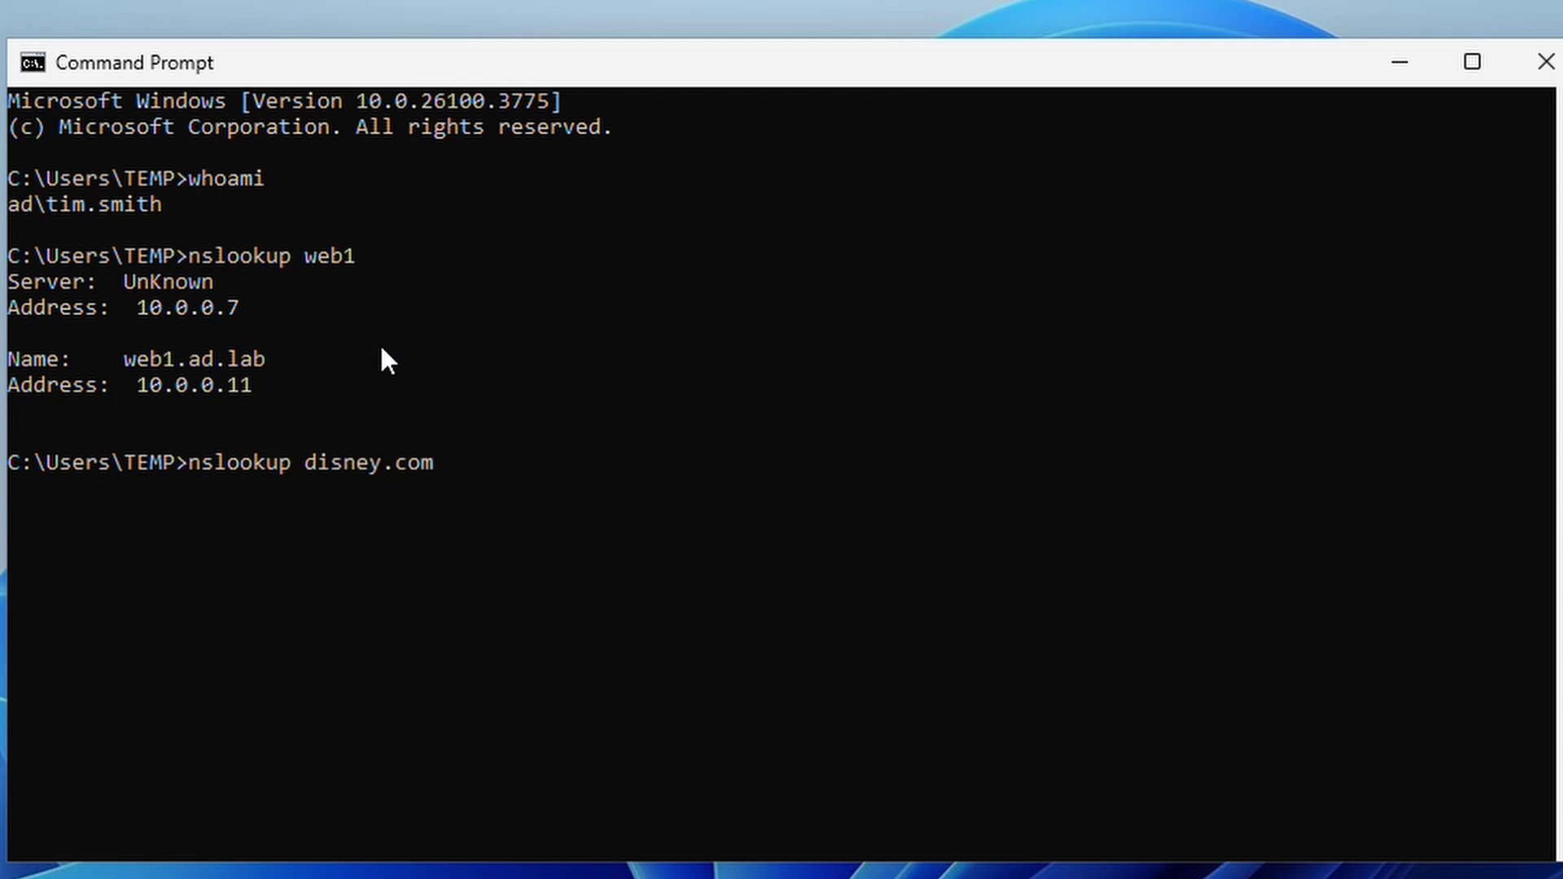
{"action": "key", "text": "Return"}
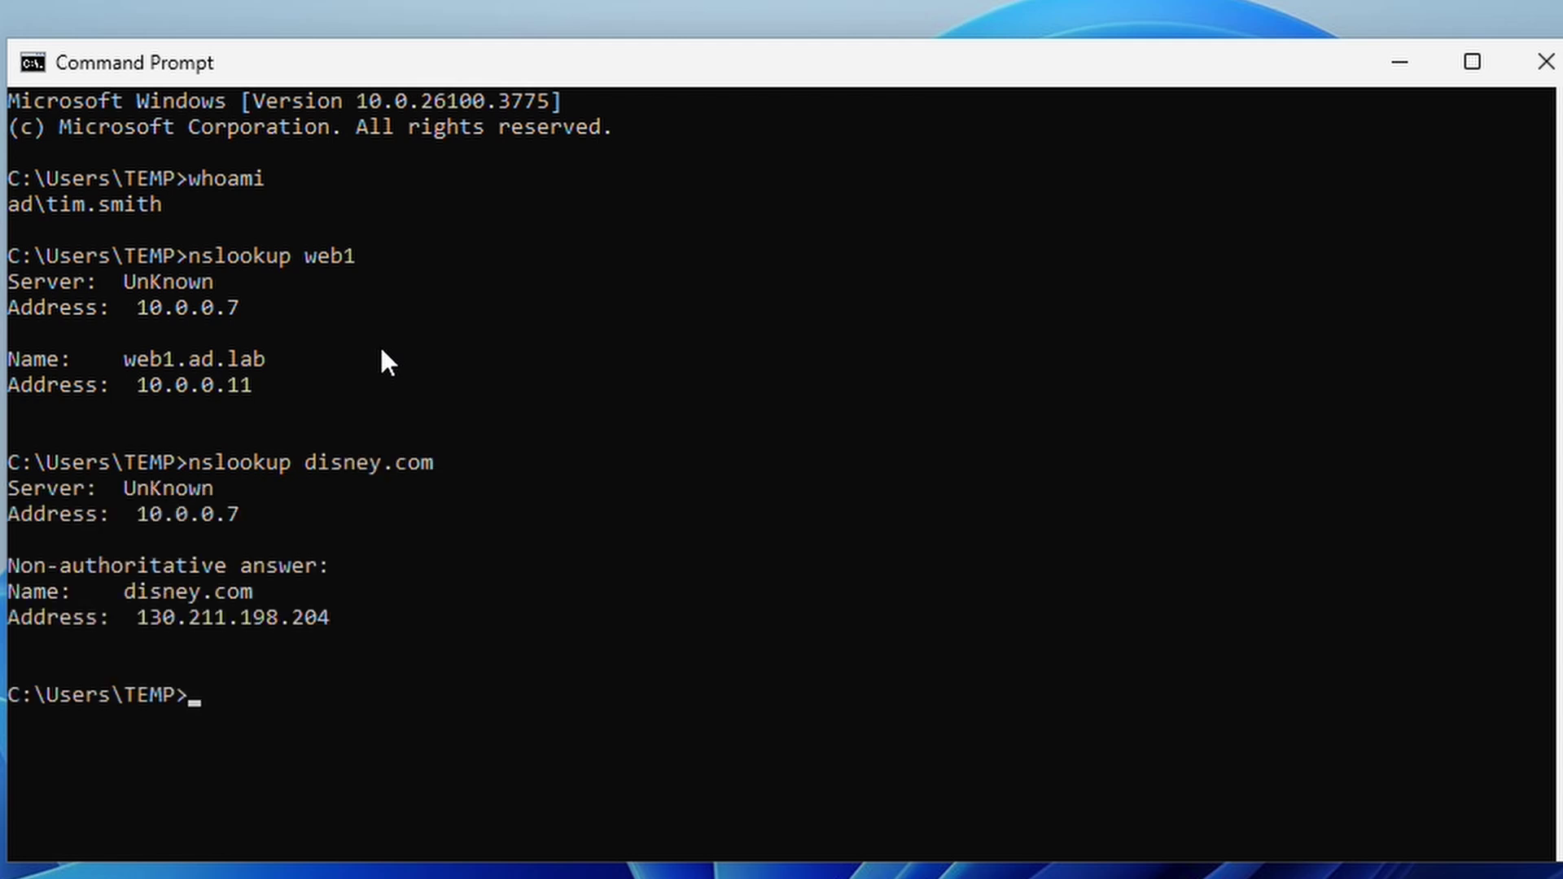
Confirm disney.com resolves to 130.211.198.204 via 10.0.0.7, then close Command Prompt.
{"action": "left_click_drag", "start_coordinate": [144, 512], "coordinate": [237, 516]}
{"action": "left_click_drag", "start_coordinate": [129, 589], "coordinate": [244, 595]}
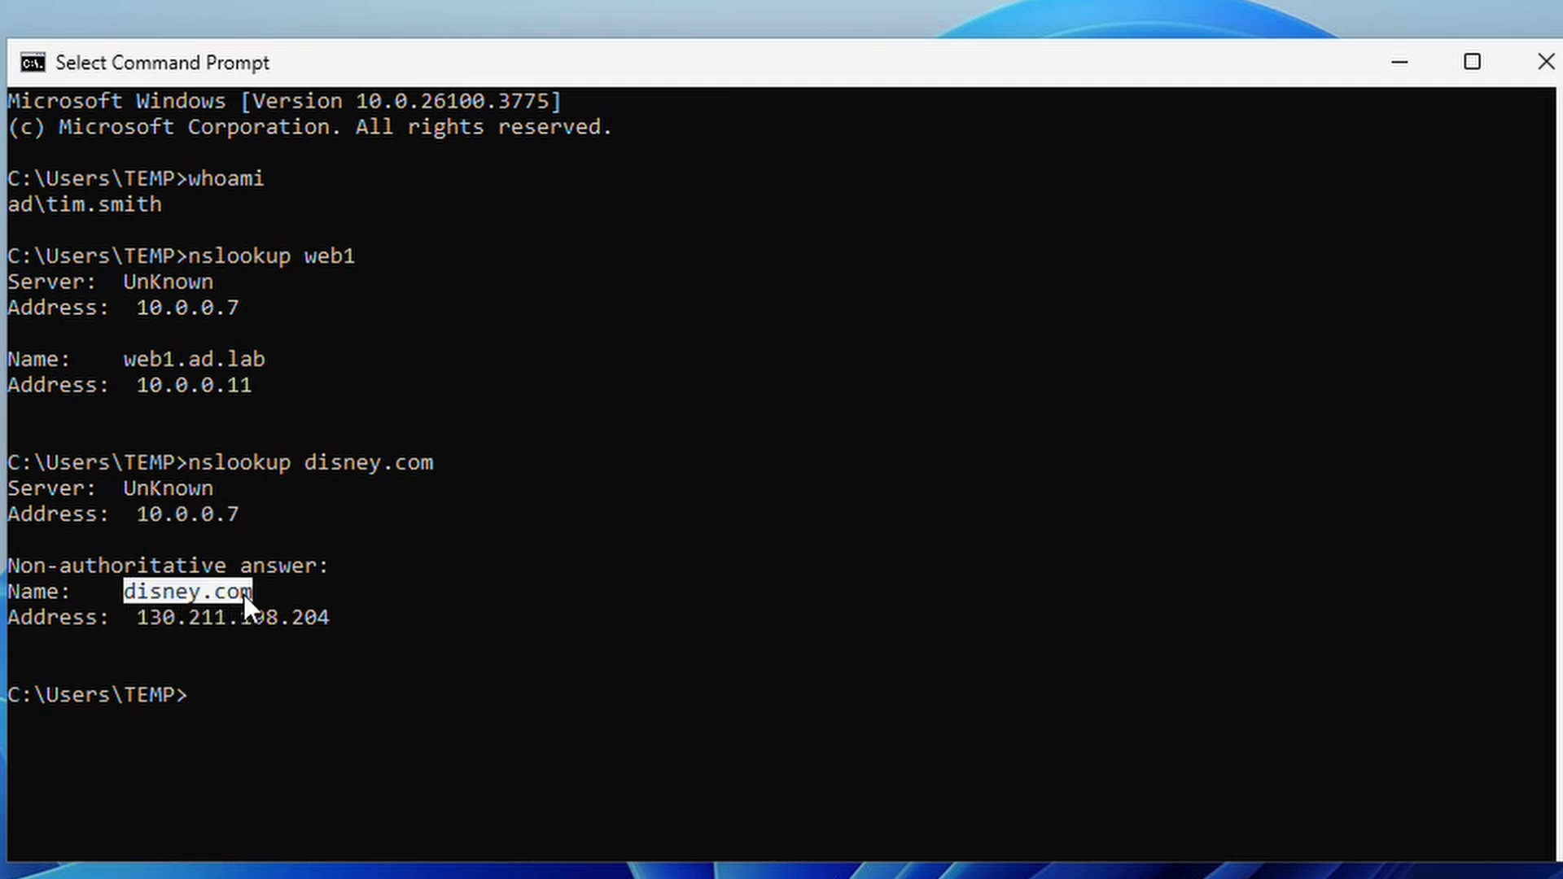
{"action": "left_click", "coordinate": [145, 611]}
{"action": "left_click_drag", "start_coordinate": [145, 612], "coordinate": [322, 617]}
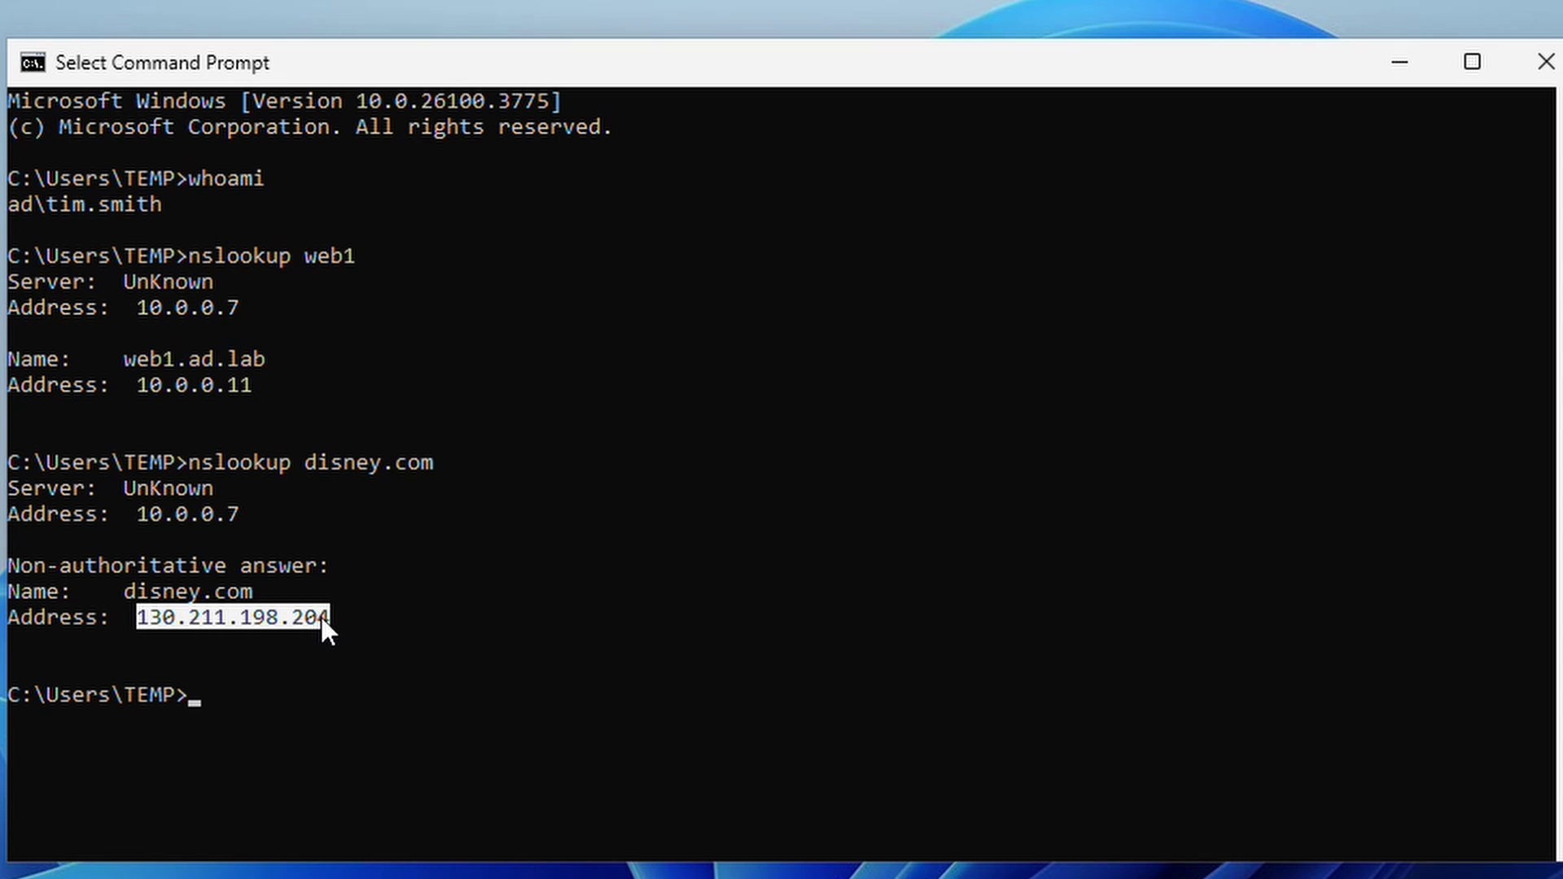
{"action": "left_click", "coordinate": [409, 575]}
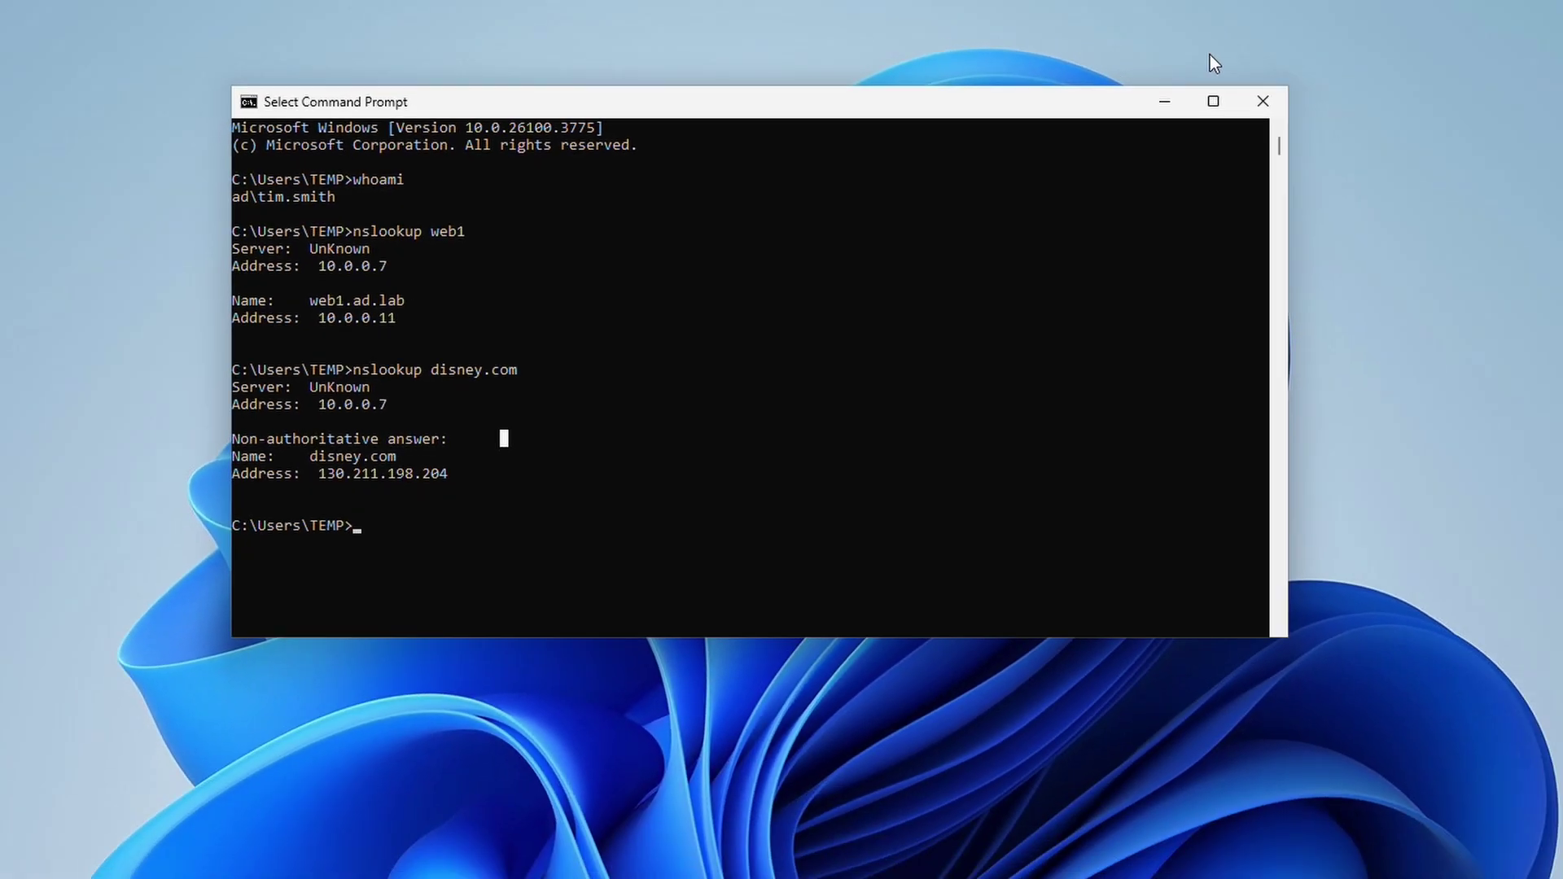
{"action": "left_click", "coordinate": [1546, 62]}
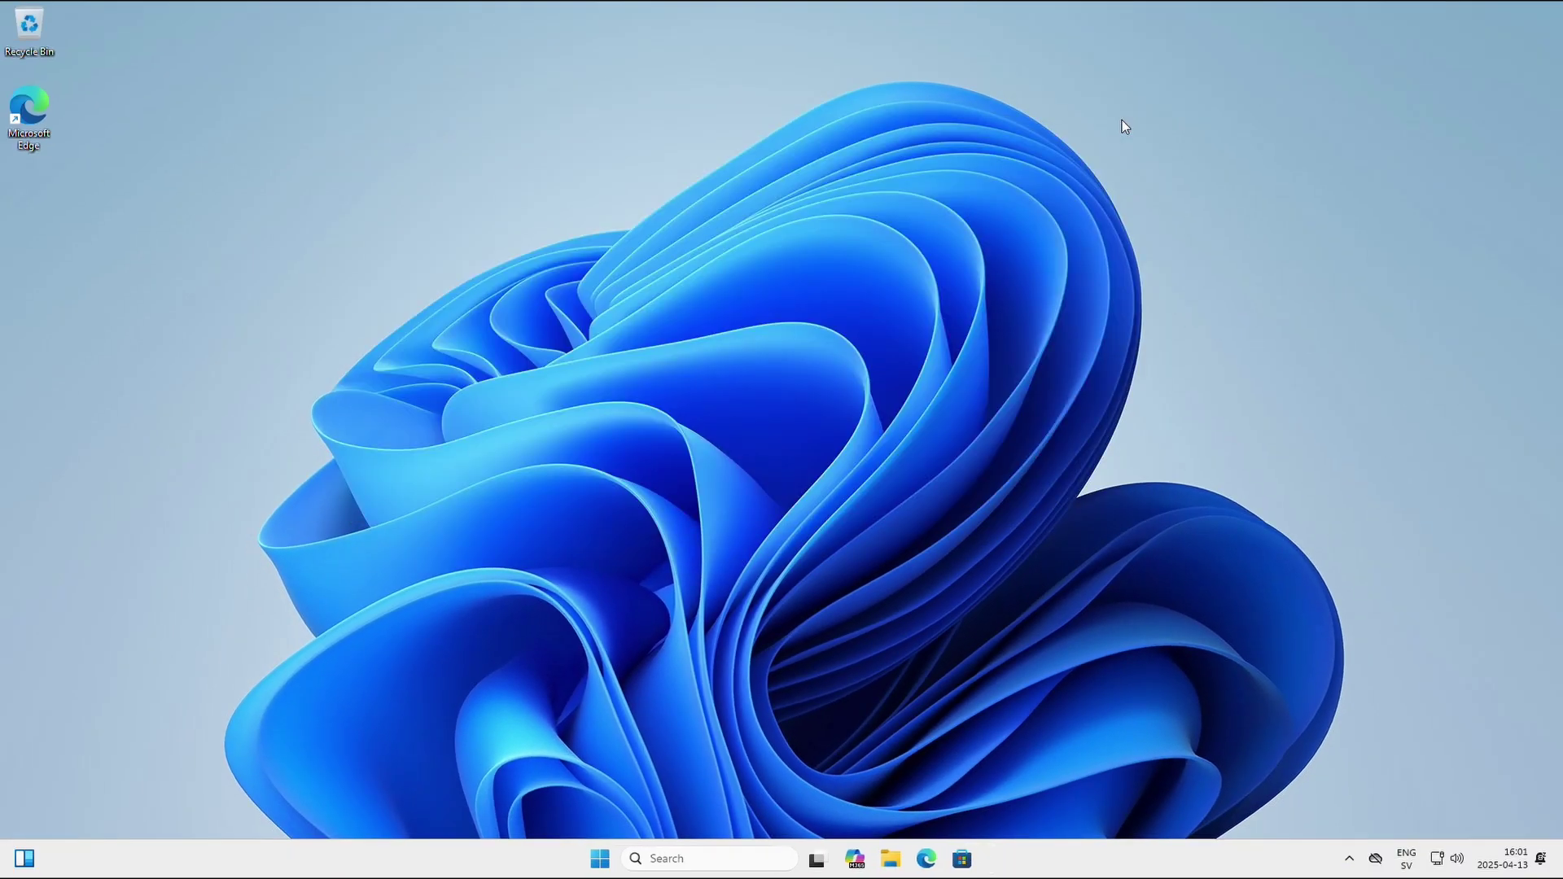